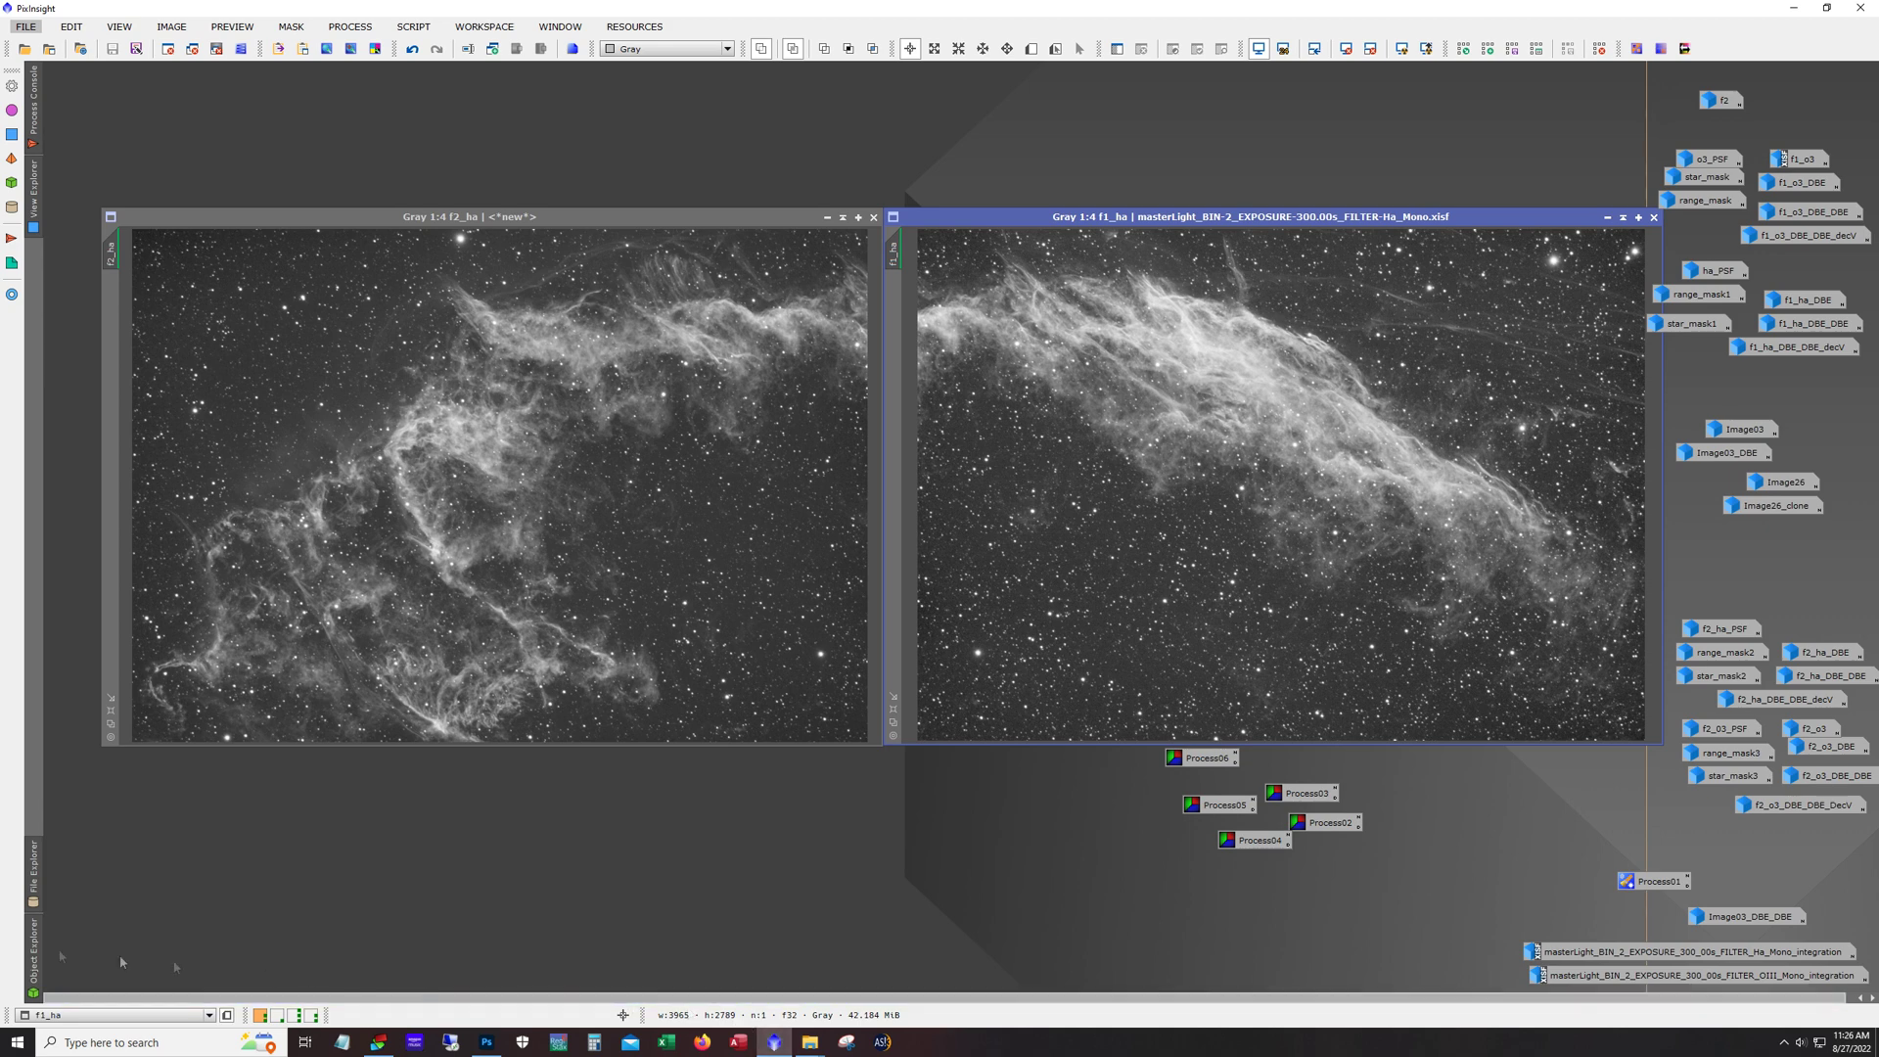
Step: Shift the f2_ha window left and right while zooming in and out on it
{"action": "left_click_drag", "start_coordinate": [576, 218], "coordinate": [541, 202]}
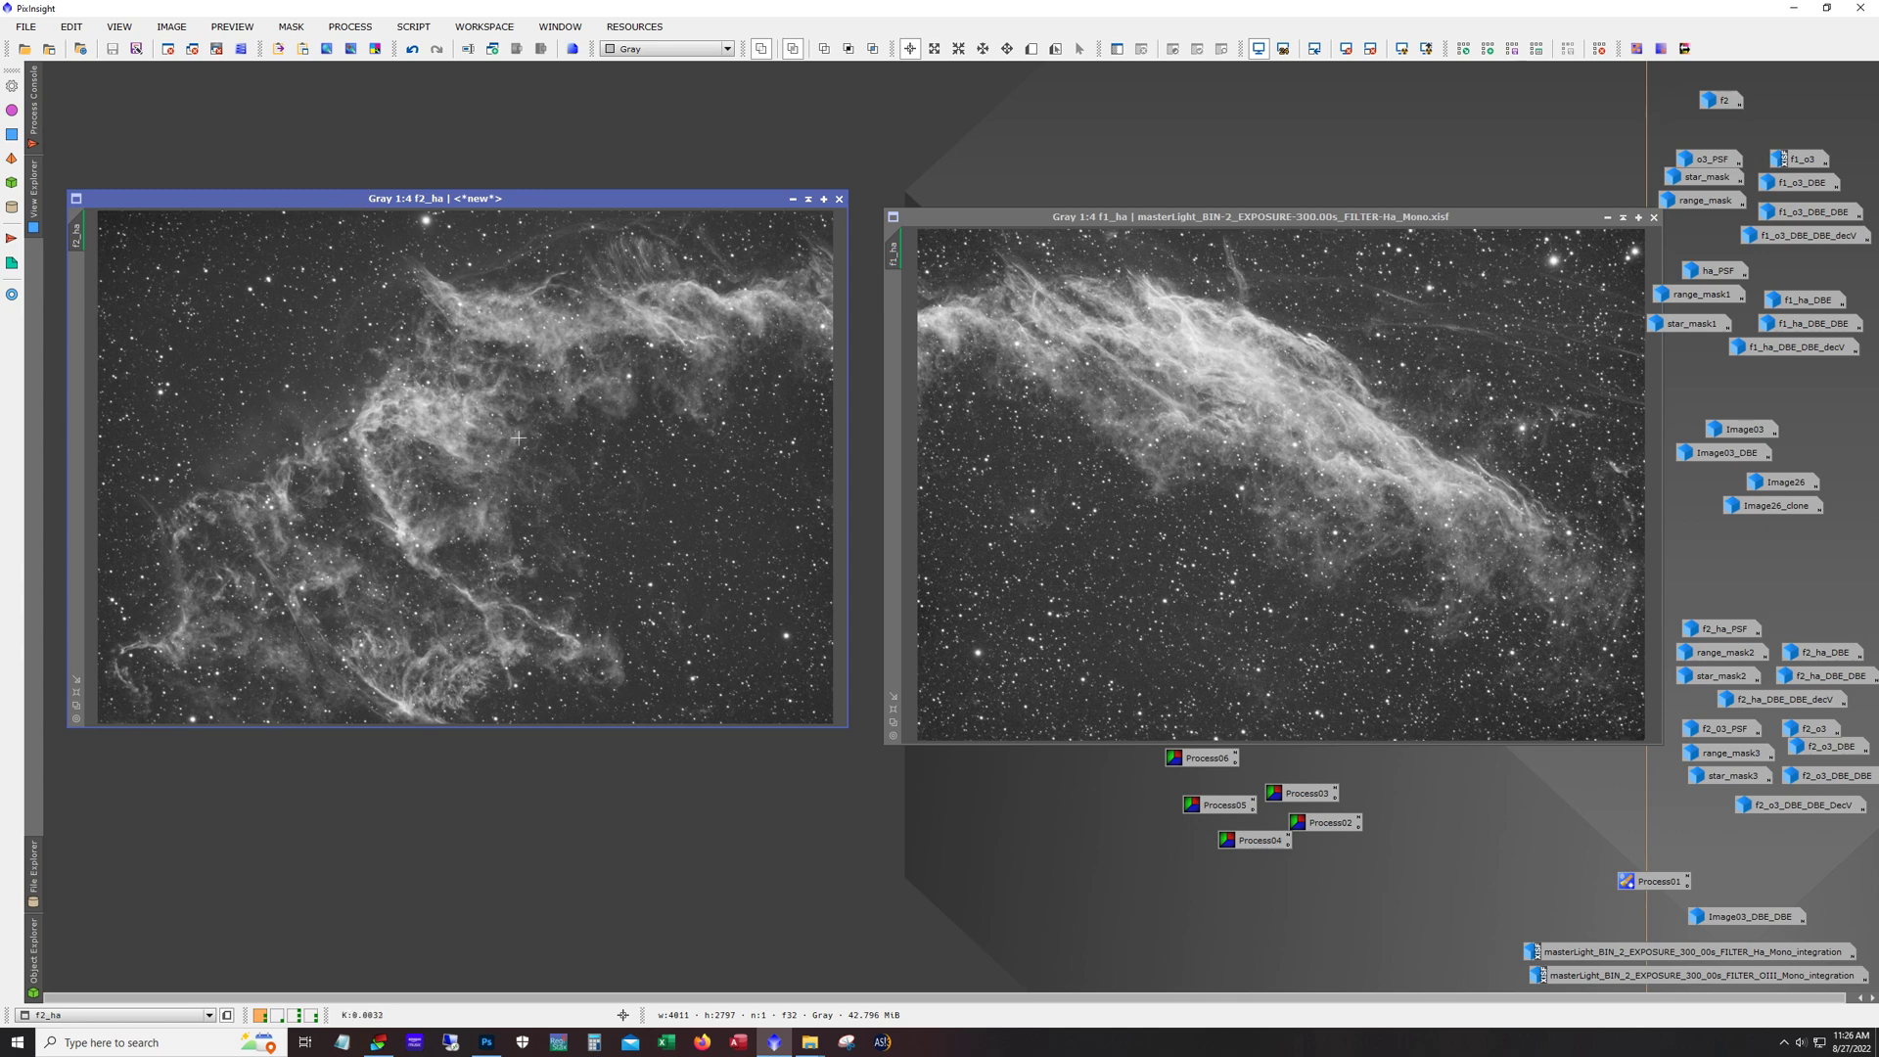
{"action": "scroll", "coordinate": [499, 462], "scroll_direction": "up", "scroll_amount": 2}
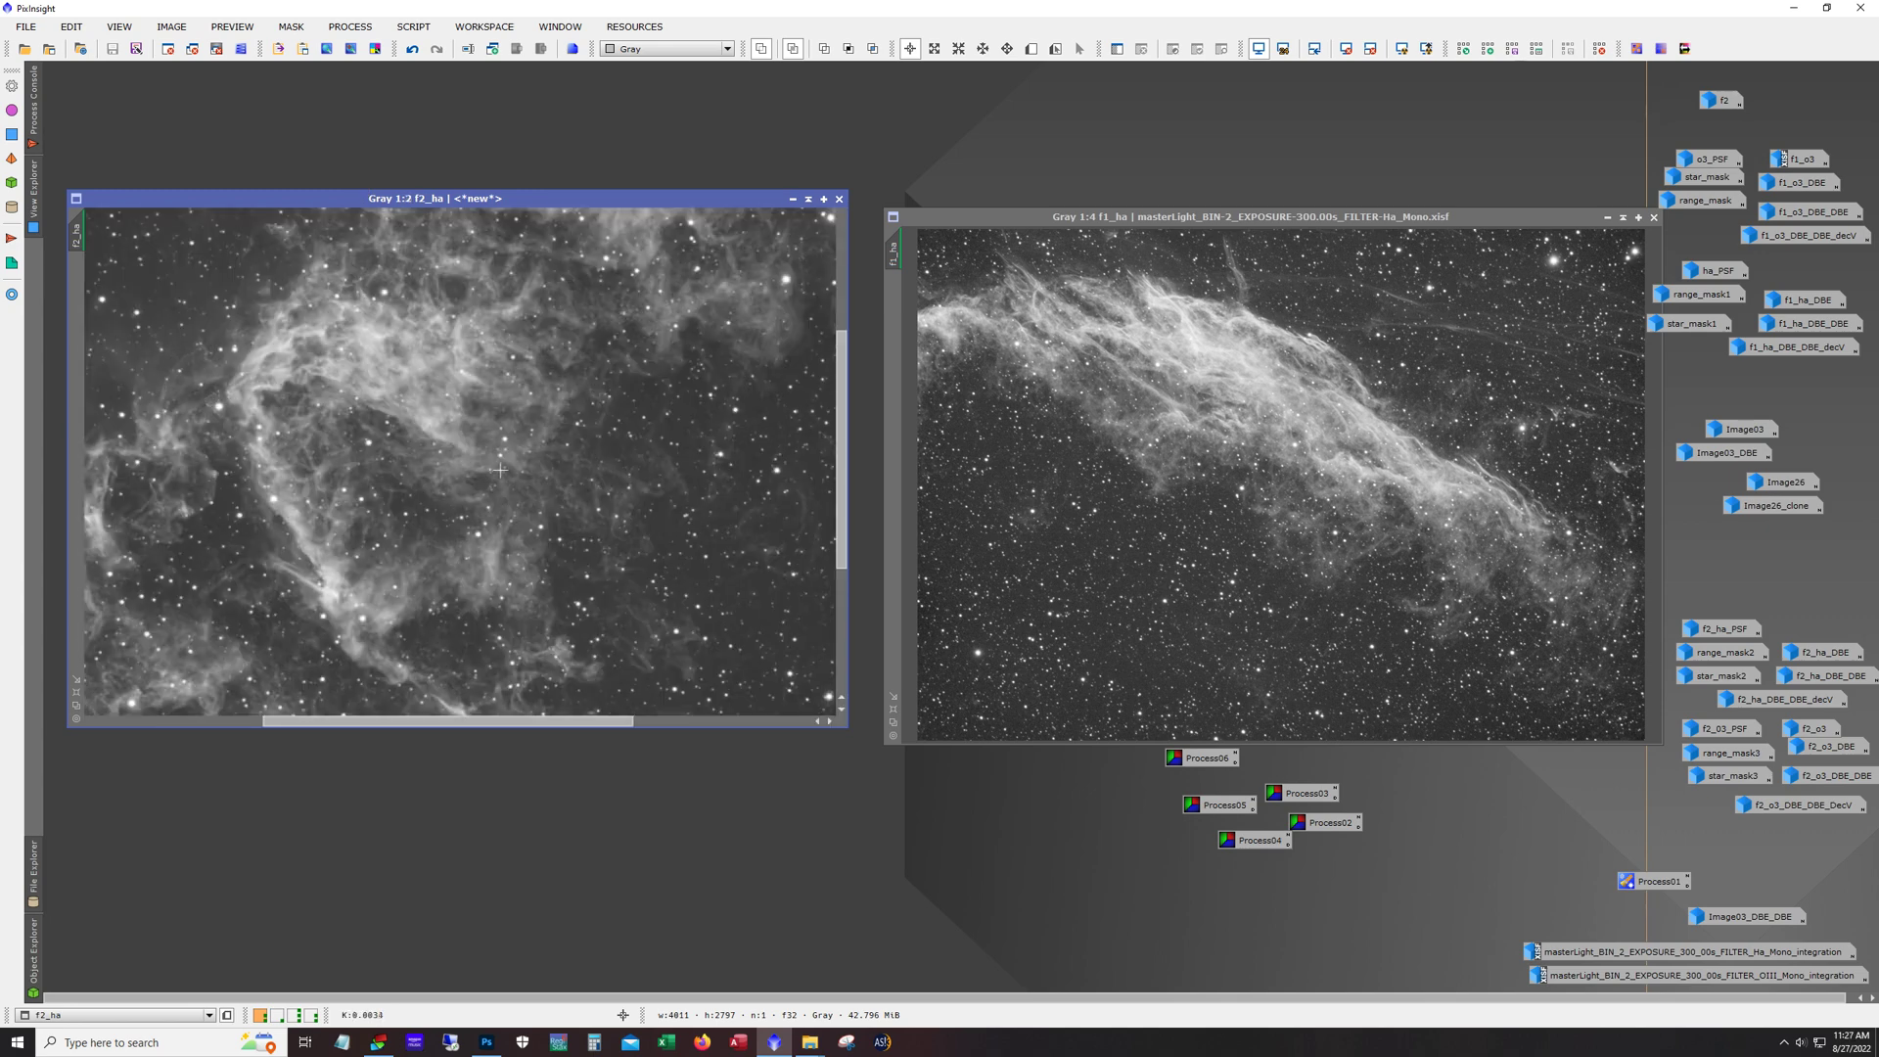
{"action": "scroll", "coordinate": [521, 529], "scroll_direction": "down", "scroll_amount": 1}
{"action": "scroll", "coordinate": [774, 396], "scroll_direction": "down", "scroll_amount": 1}
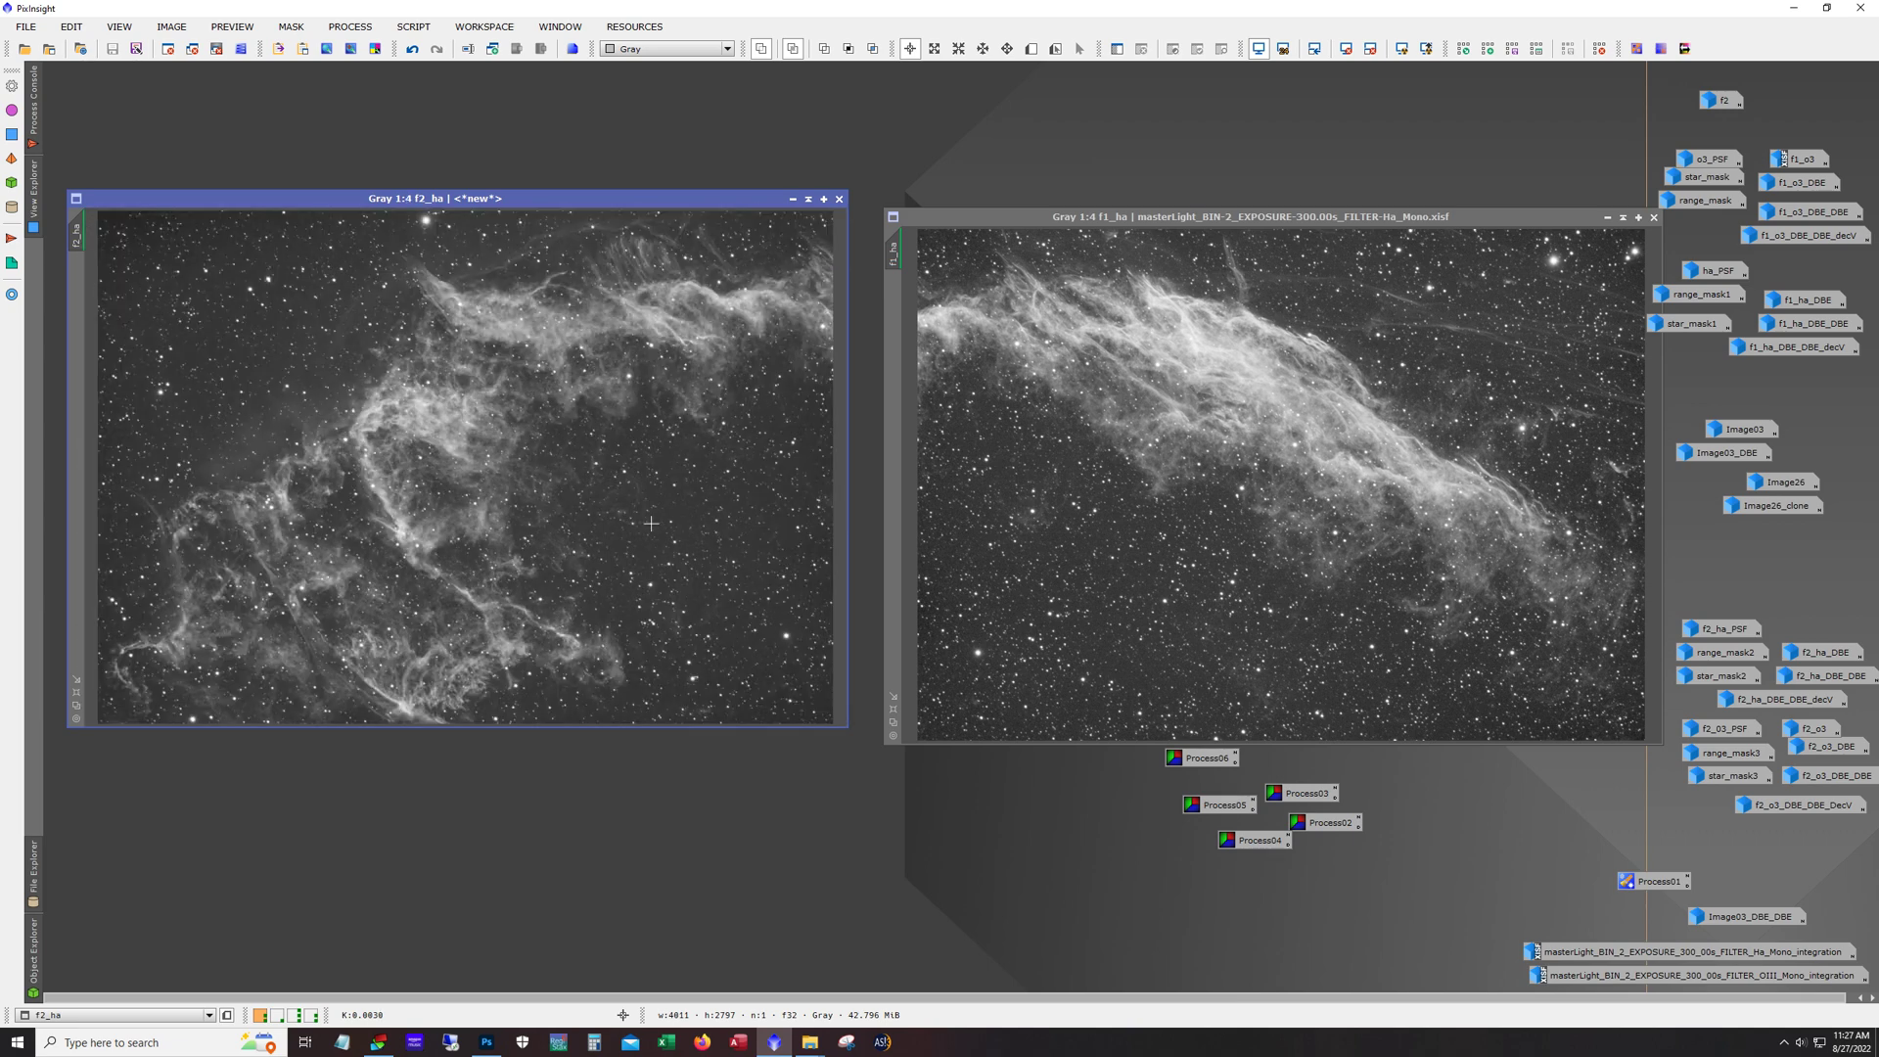
{"action": "left_click_drag", "start_coordinate": [492, 199], "coordinate": [527, 217]}
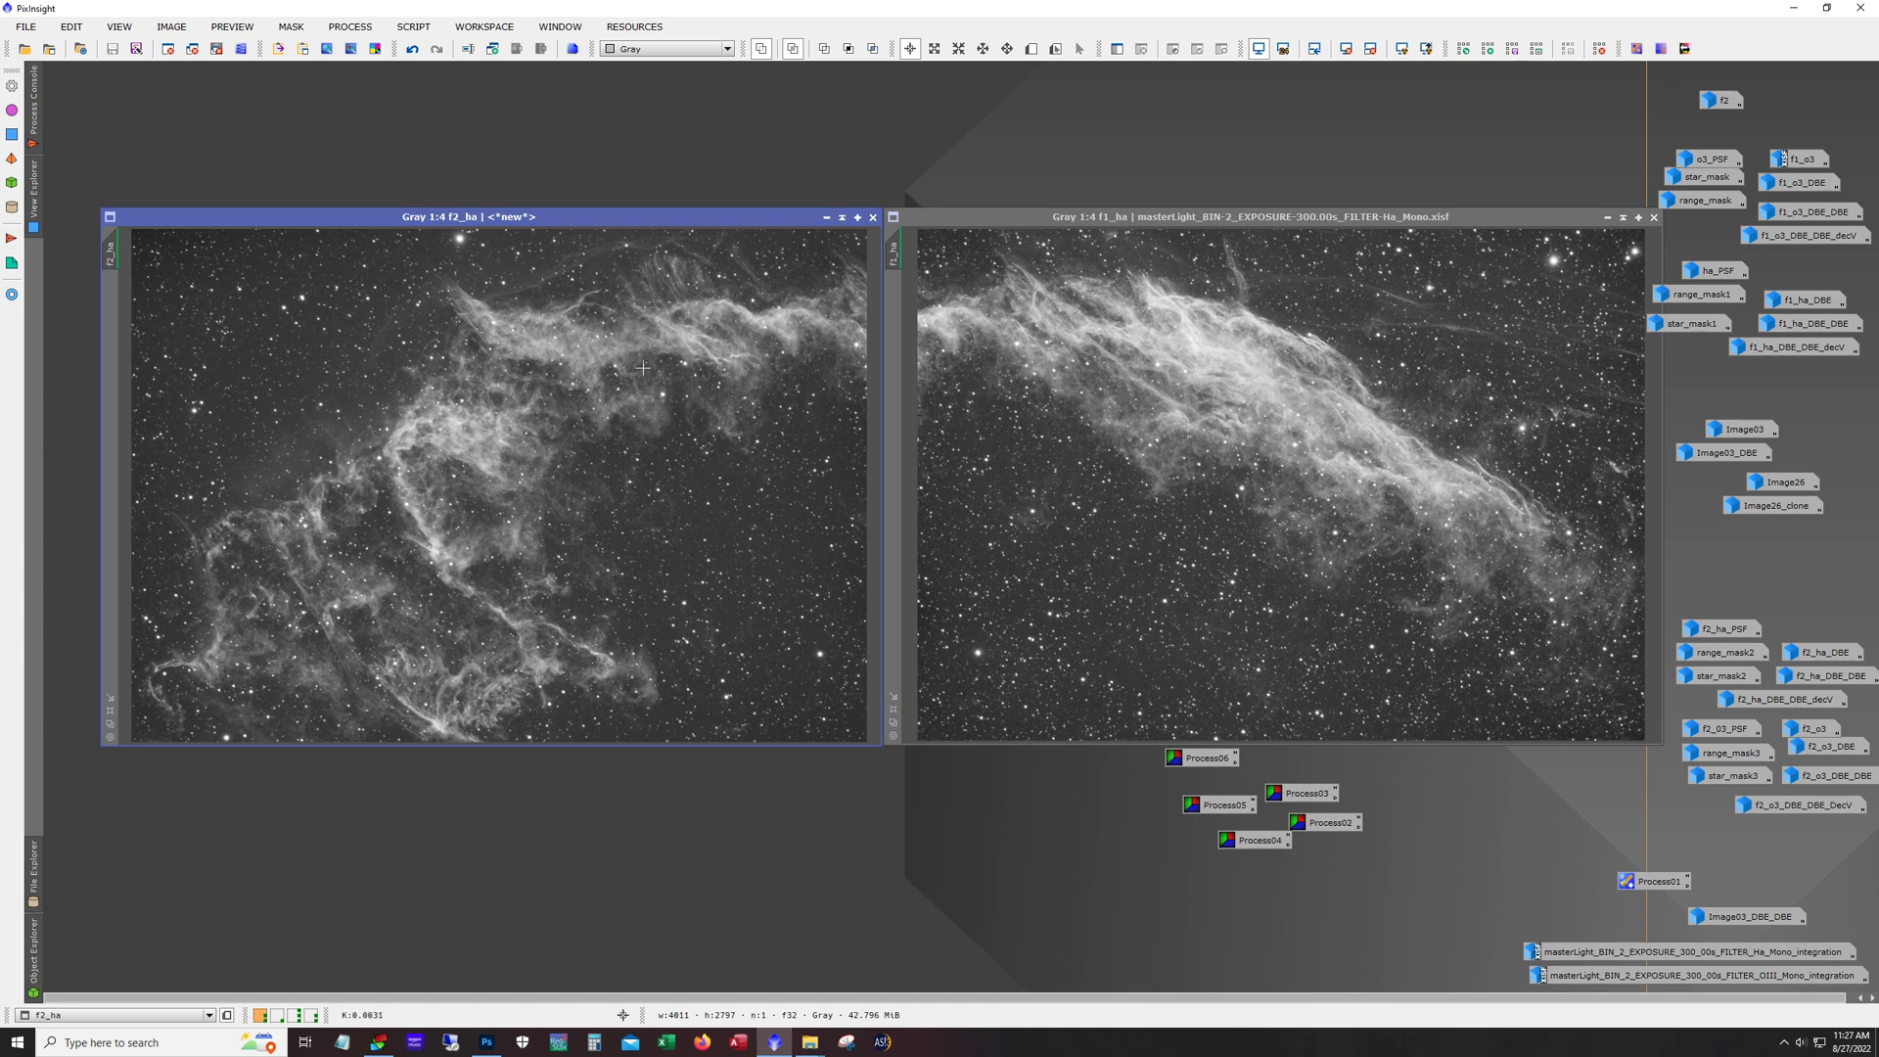
{"action": "left_click_drag", "start_coordinate": [558, 216], "coordinate": [521, 207]}
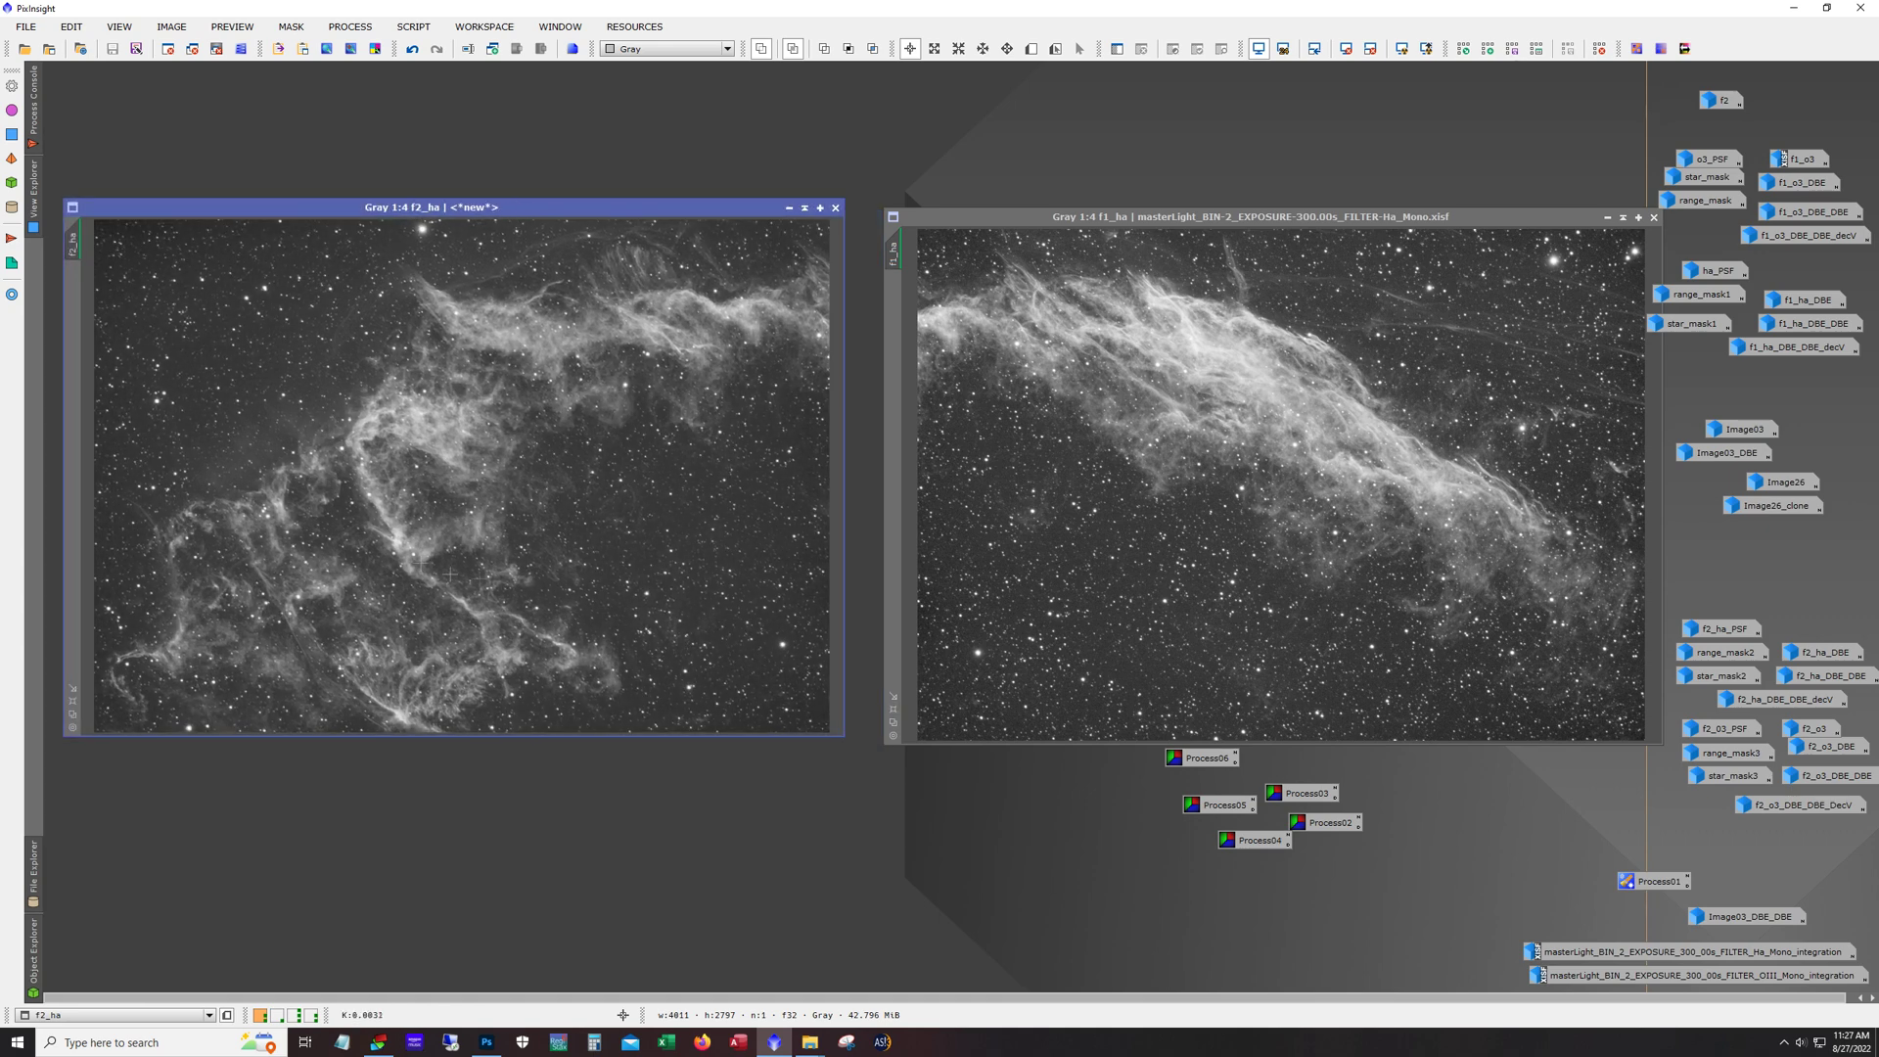
{"action": "scroll", "coordinate": [531, 609], "scroll_direction": "up", "scroll_amount": 3}
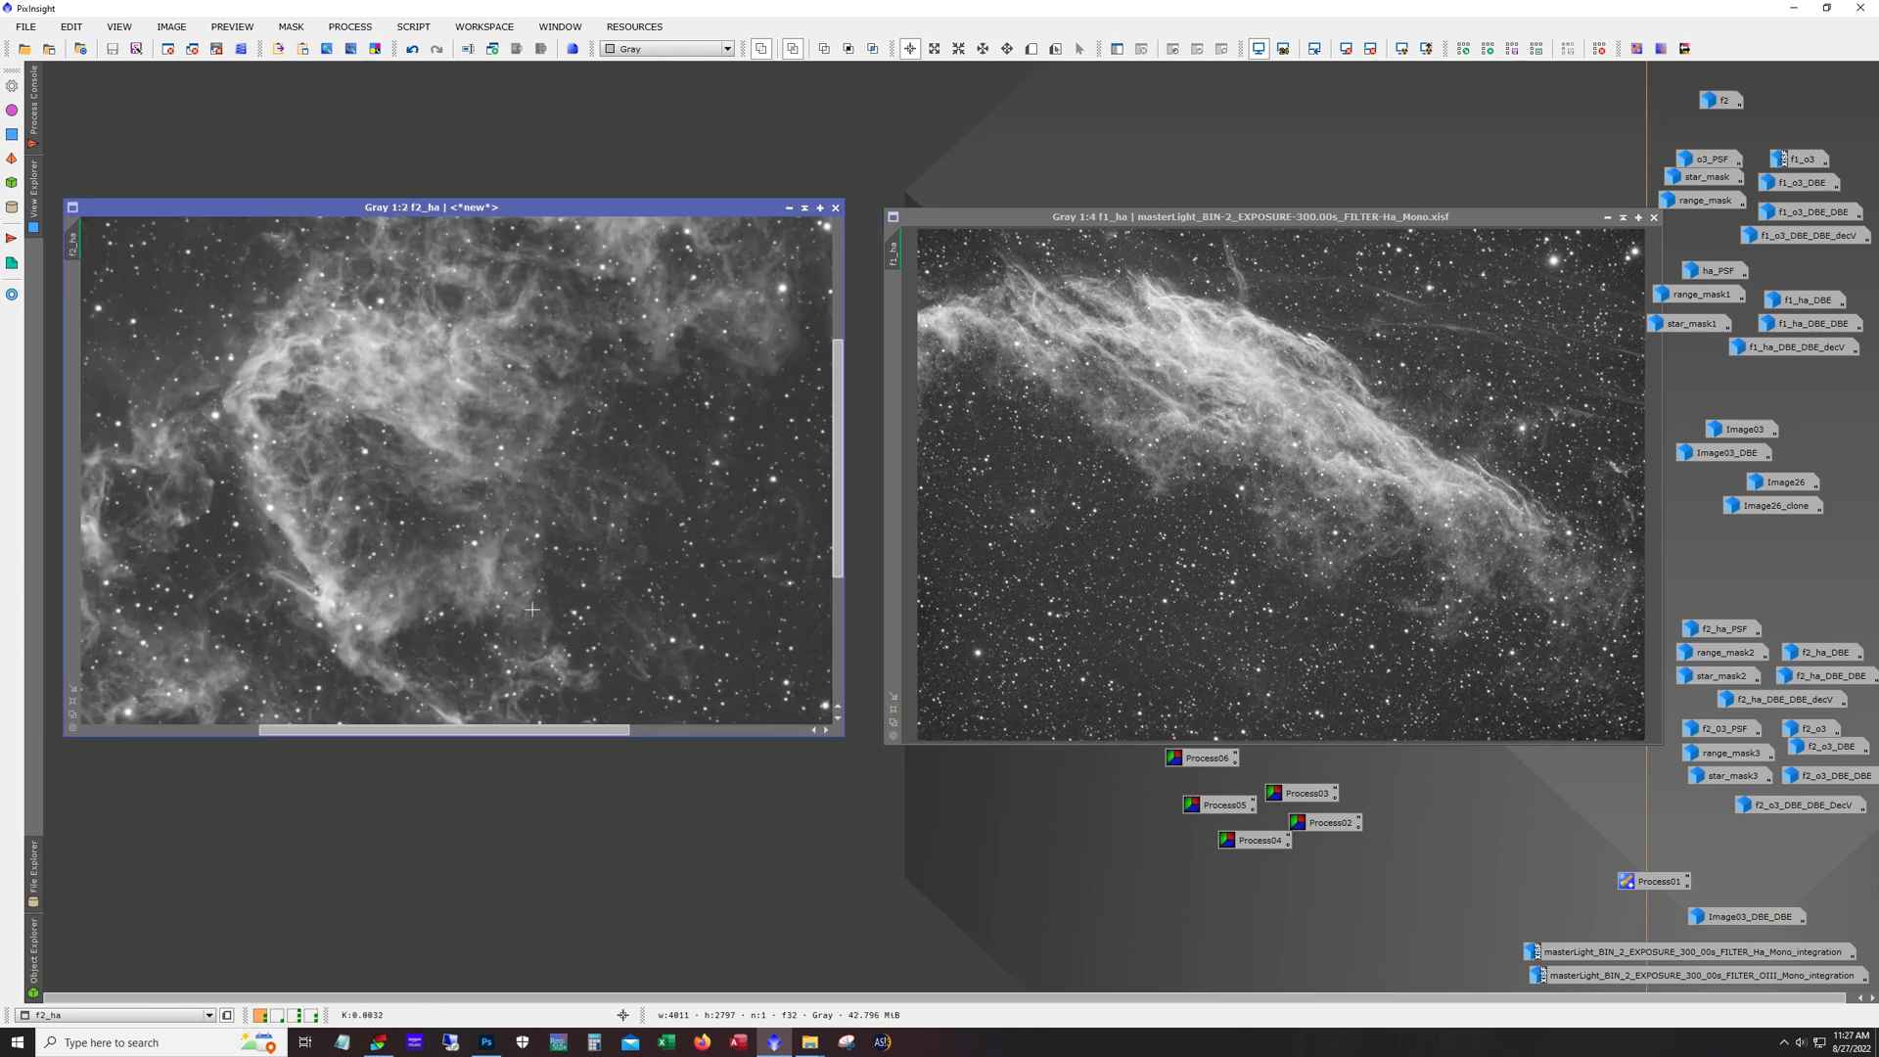
{"action": "scroll", "coordinate": [532, 609], "scroll_direction": "down", "scroll_amount": 3}
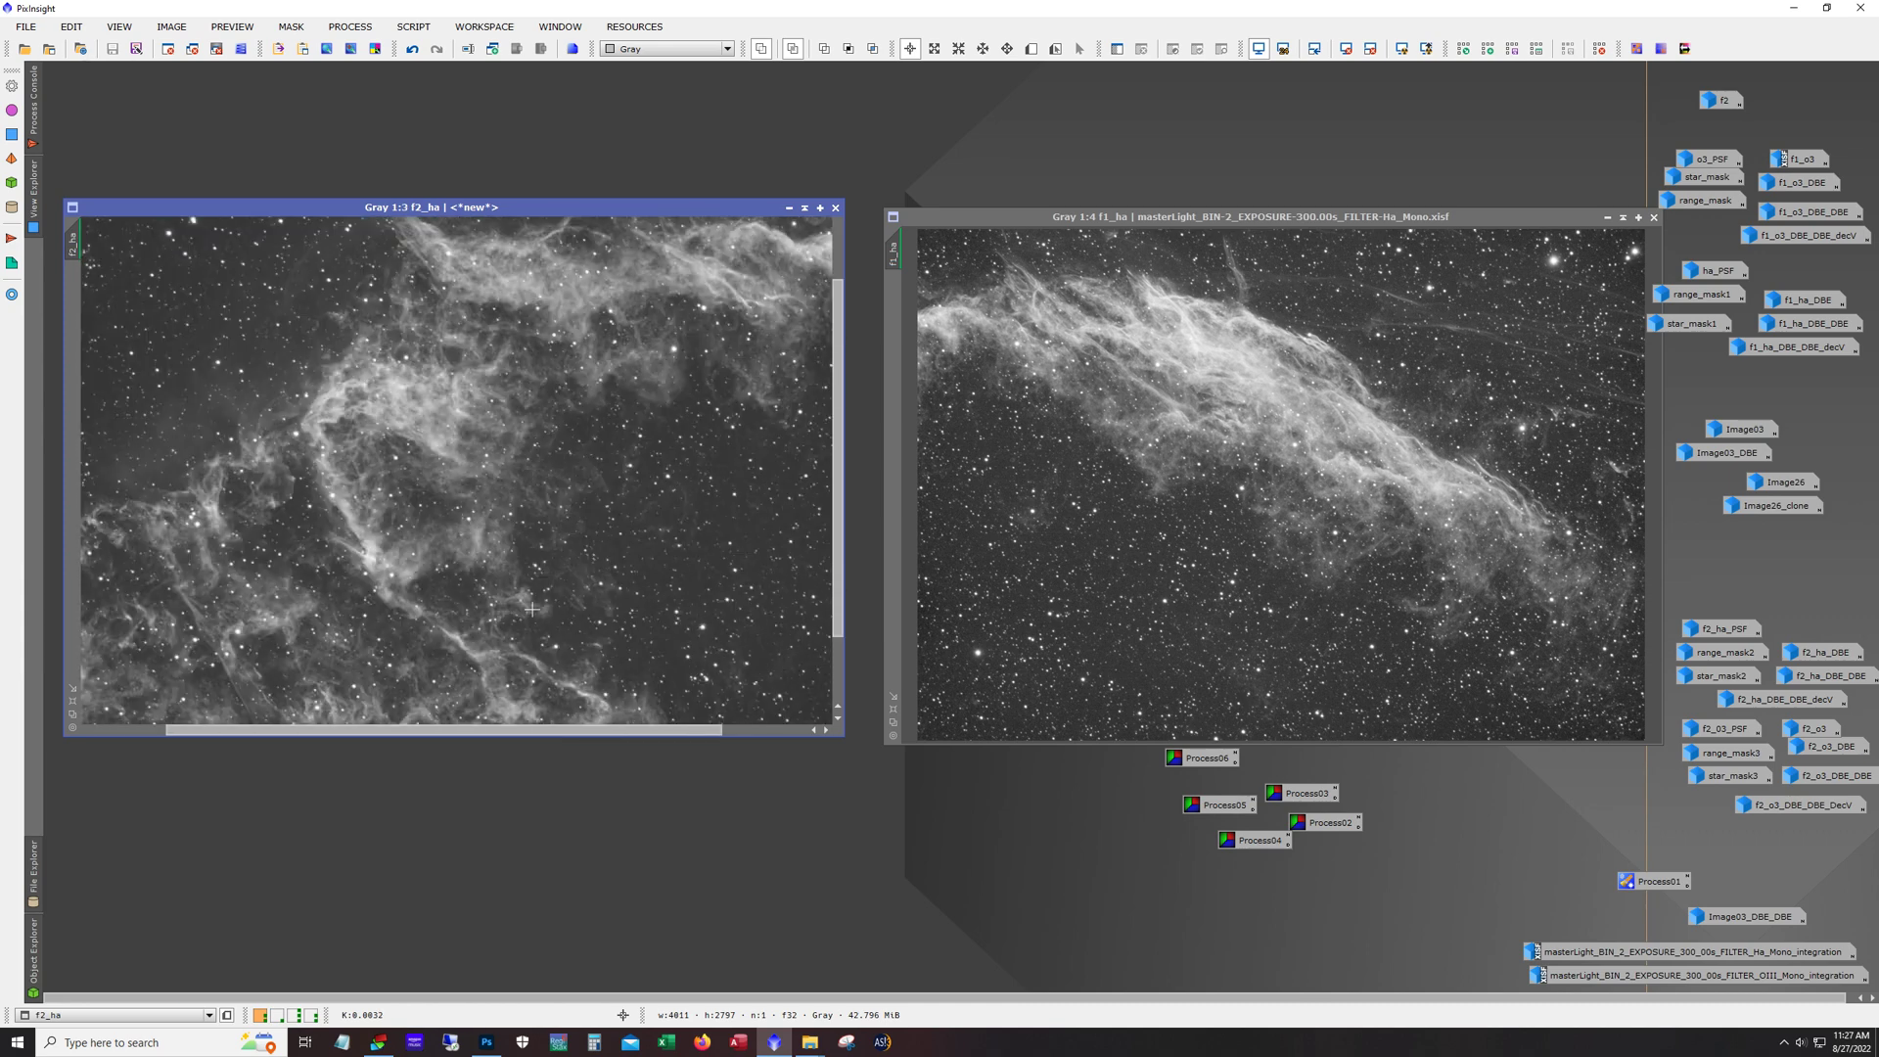
{"action": "left_click_drag", "start_coordinate": [531, 207], "coordinate": [568, 217]}
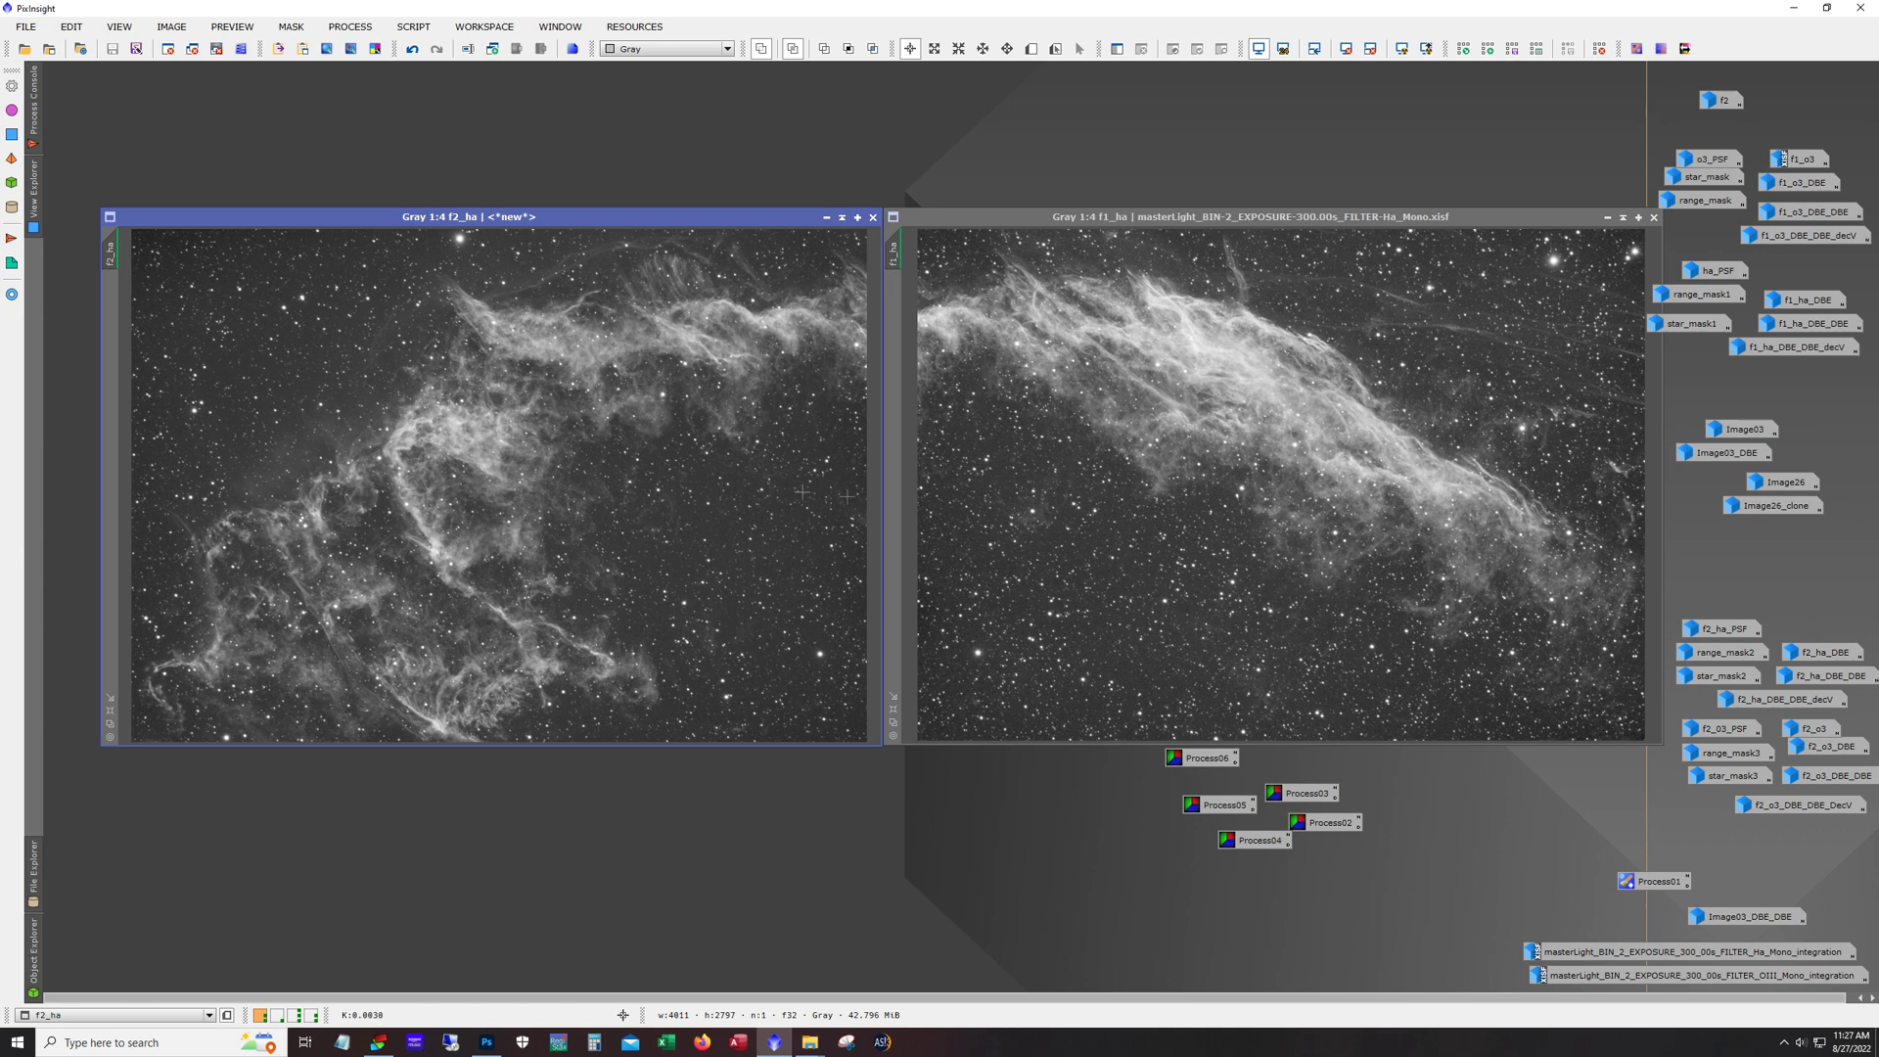
Step: Zoom f1_ha to 1:1, pan across it, zoom back out and toggle its screen stretch
{"action": "mouse_move", "coordinate": [520, 223]}
{"action": "left_mouse_down"}
{"action": "mouse_move", "coordinate": [508, 250]}
{"action": "mouse_move", "coordinate": [522, 225]}
{"action": "left_mouse_up"}
{"action": "scroll", "coordinate": [1264, 491], "scroll_direction": "up", "scroll_amount": 3}
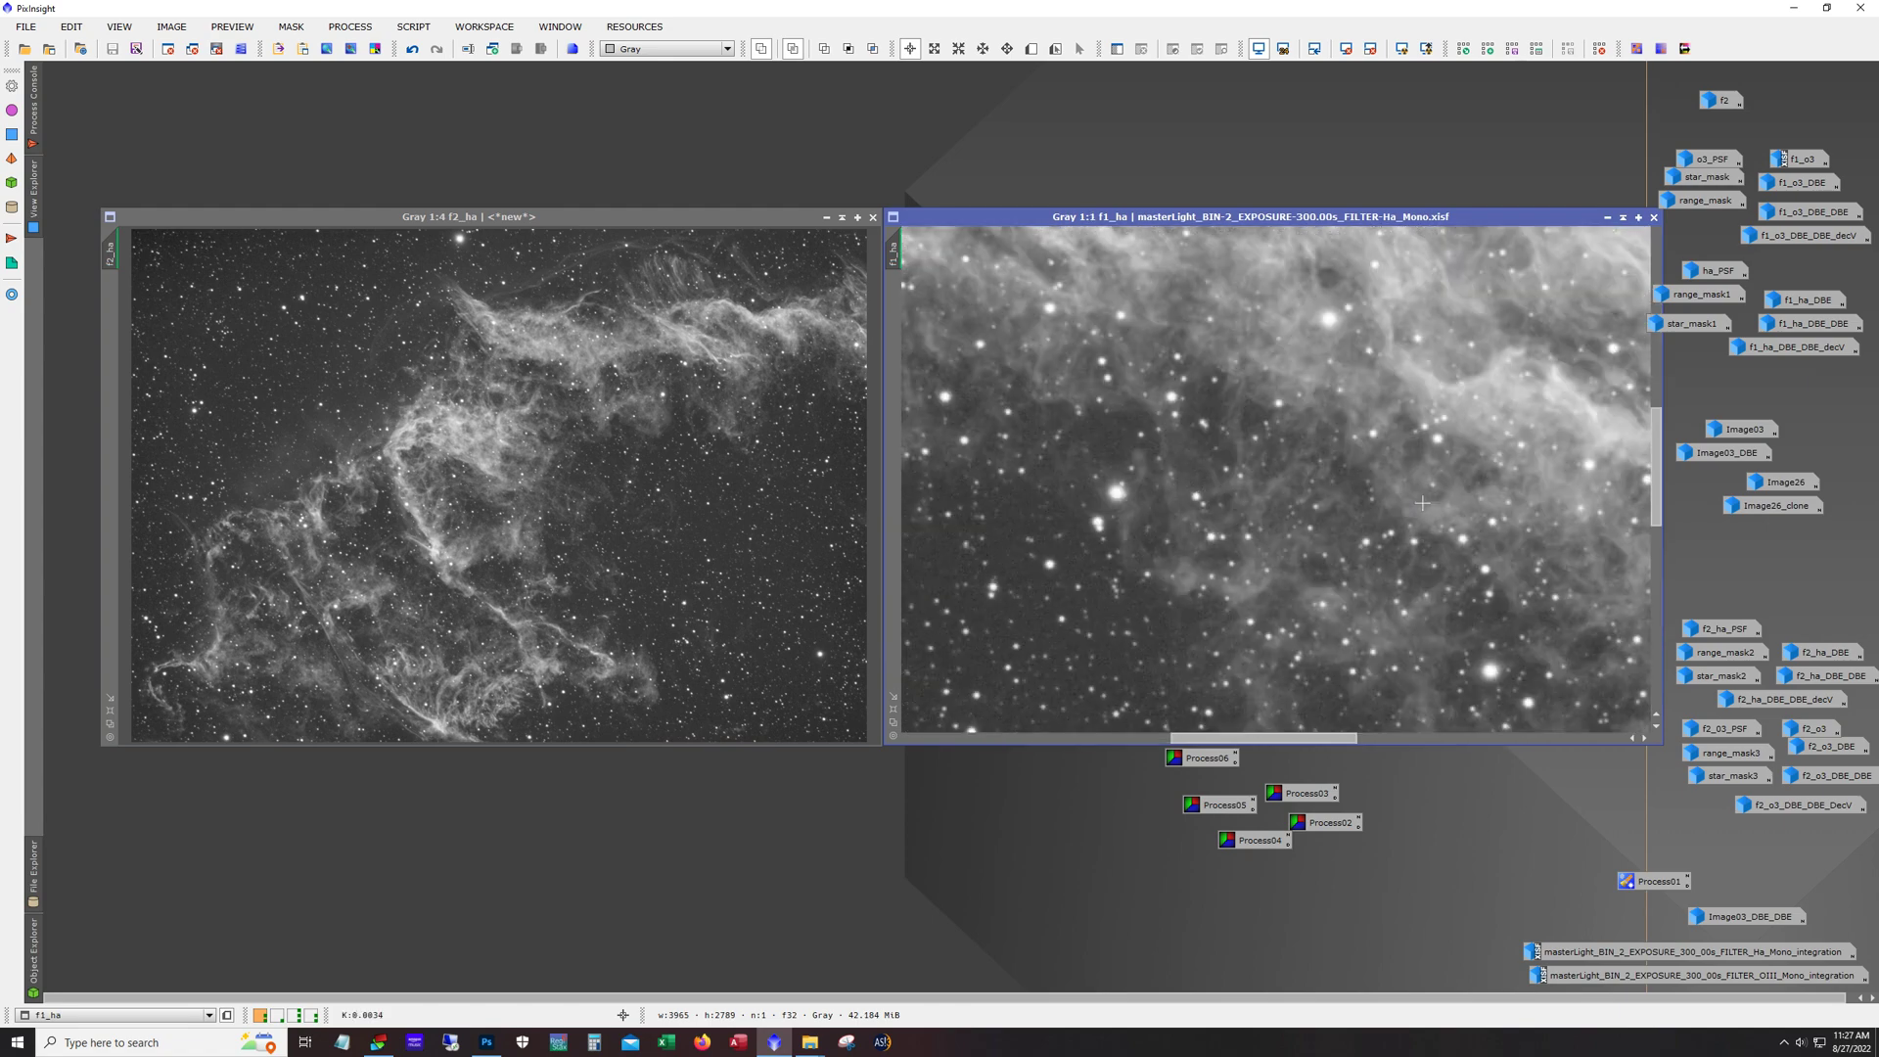
{"action": "left_click_drag", "start_coordinate": [1657, 509], "coordinate": [1674, 380]}
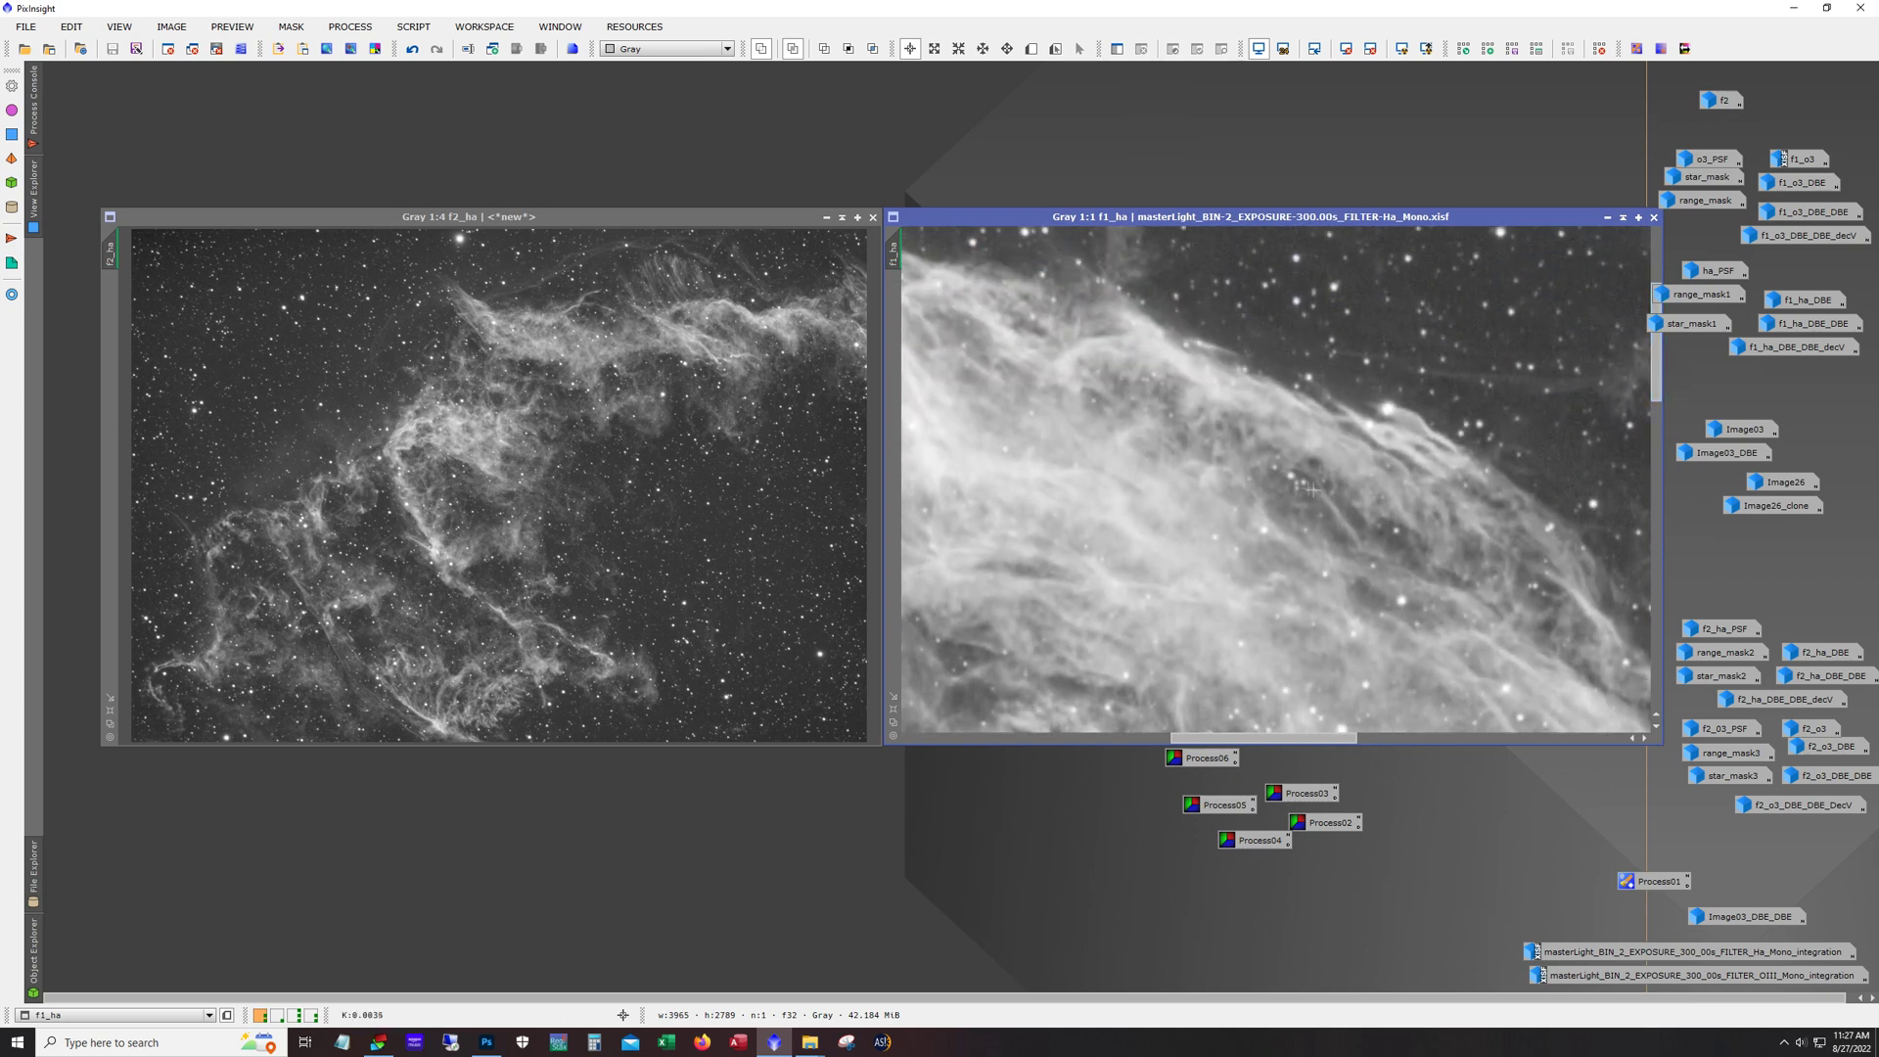
{"action": "scroll", "coordinate": [1212, 547], "scroll_direction": "down", "scroll_amount": 3}
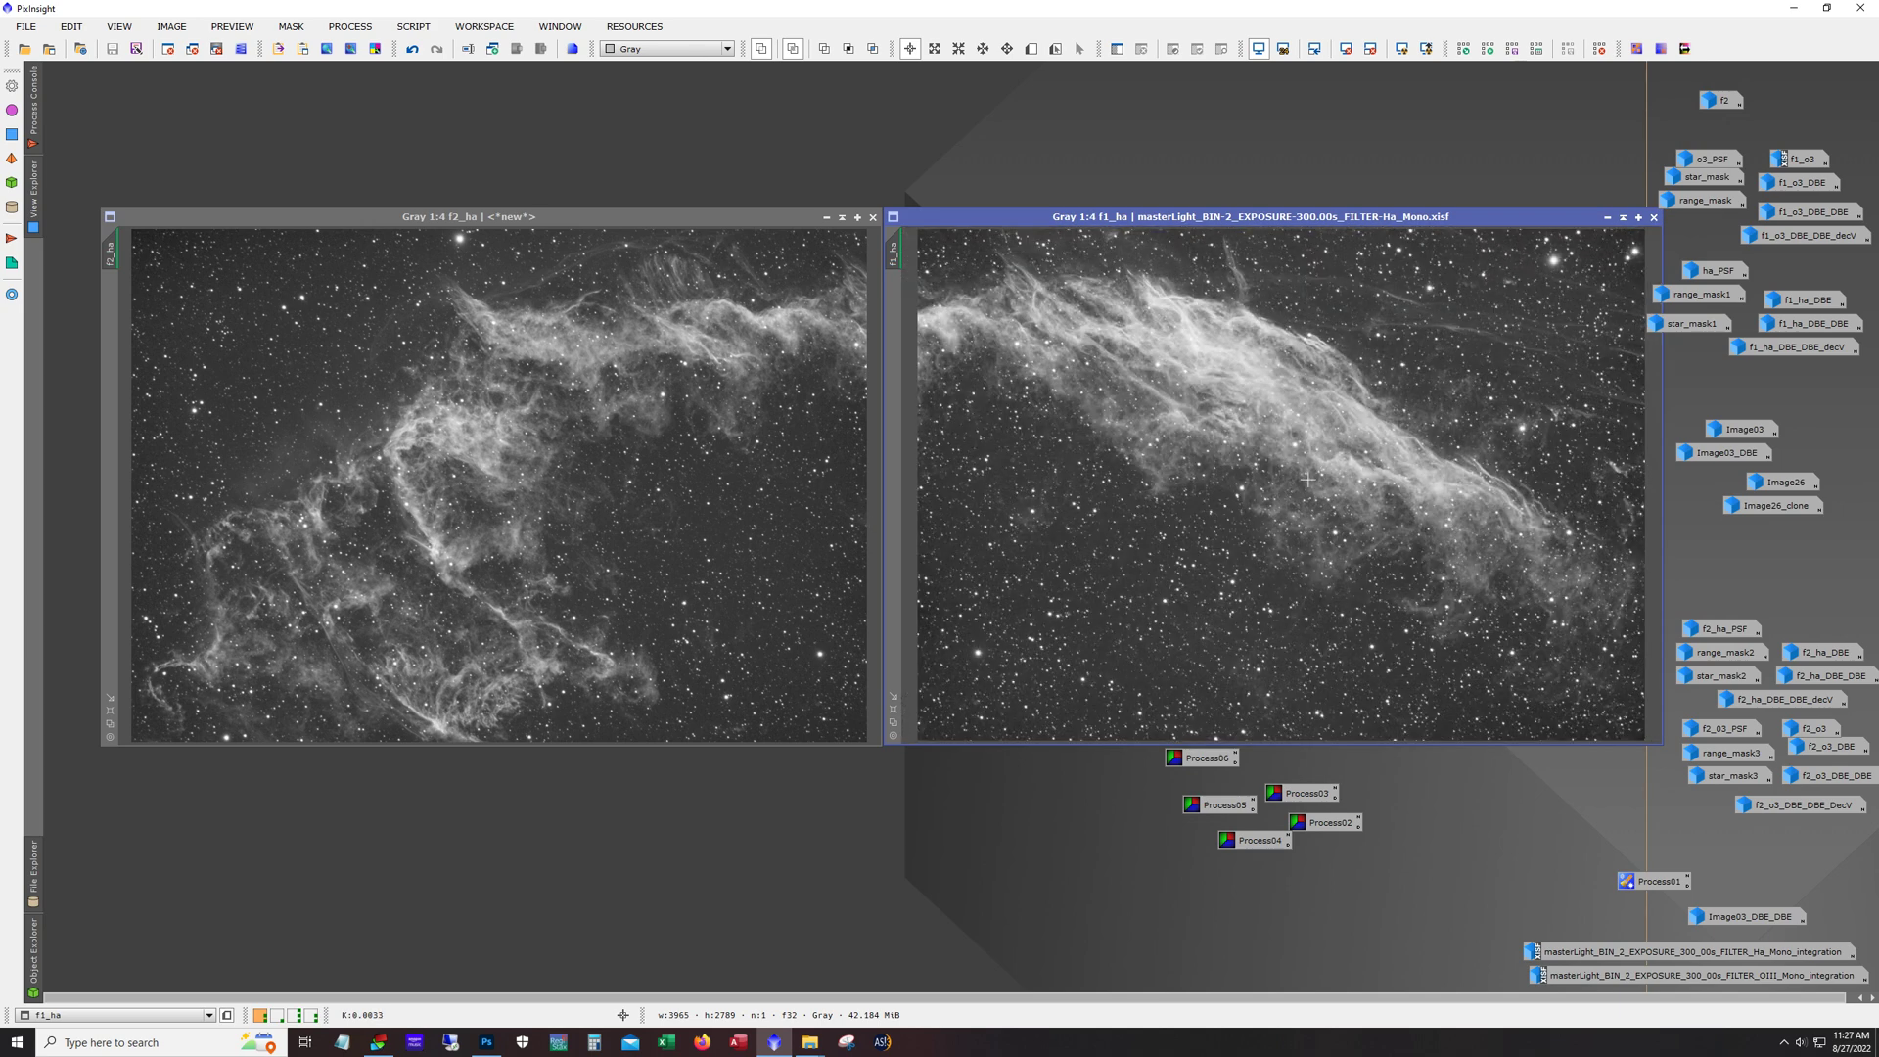
{"action": "key", "text": "ctrl+F12"}
{"action": "key", "text": "ctrl+F12"}
Step: Iconize the f1_ha and f2_ha windows and select the group of image icons
{"action": "left_click", "coordinate": [1609, 216]}
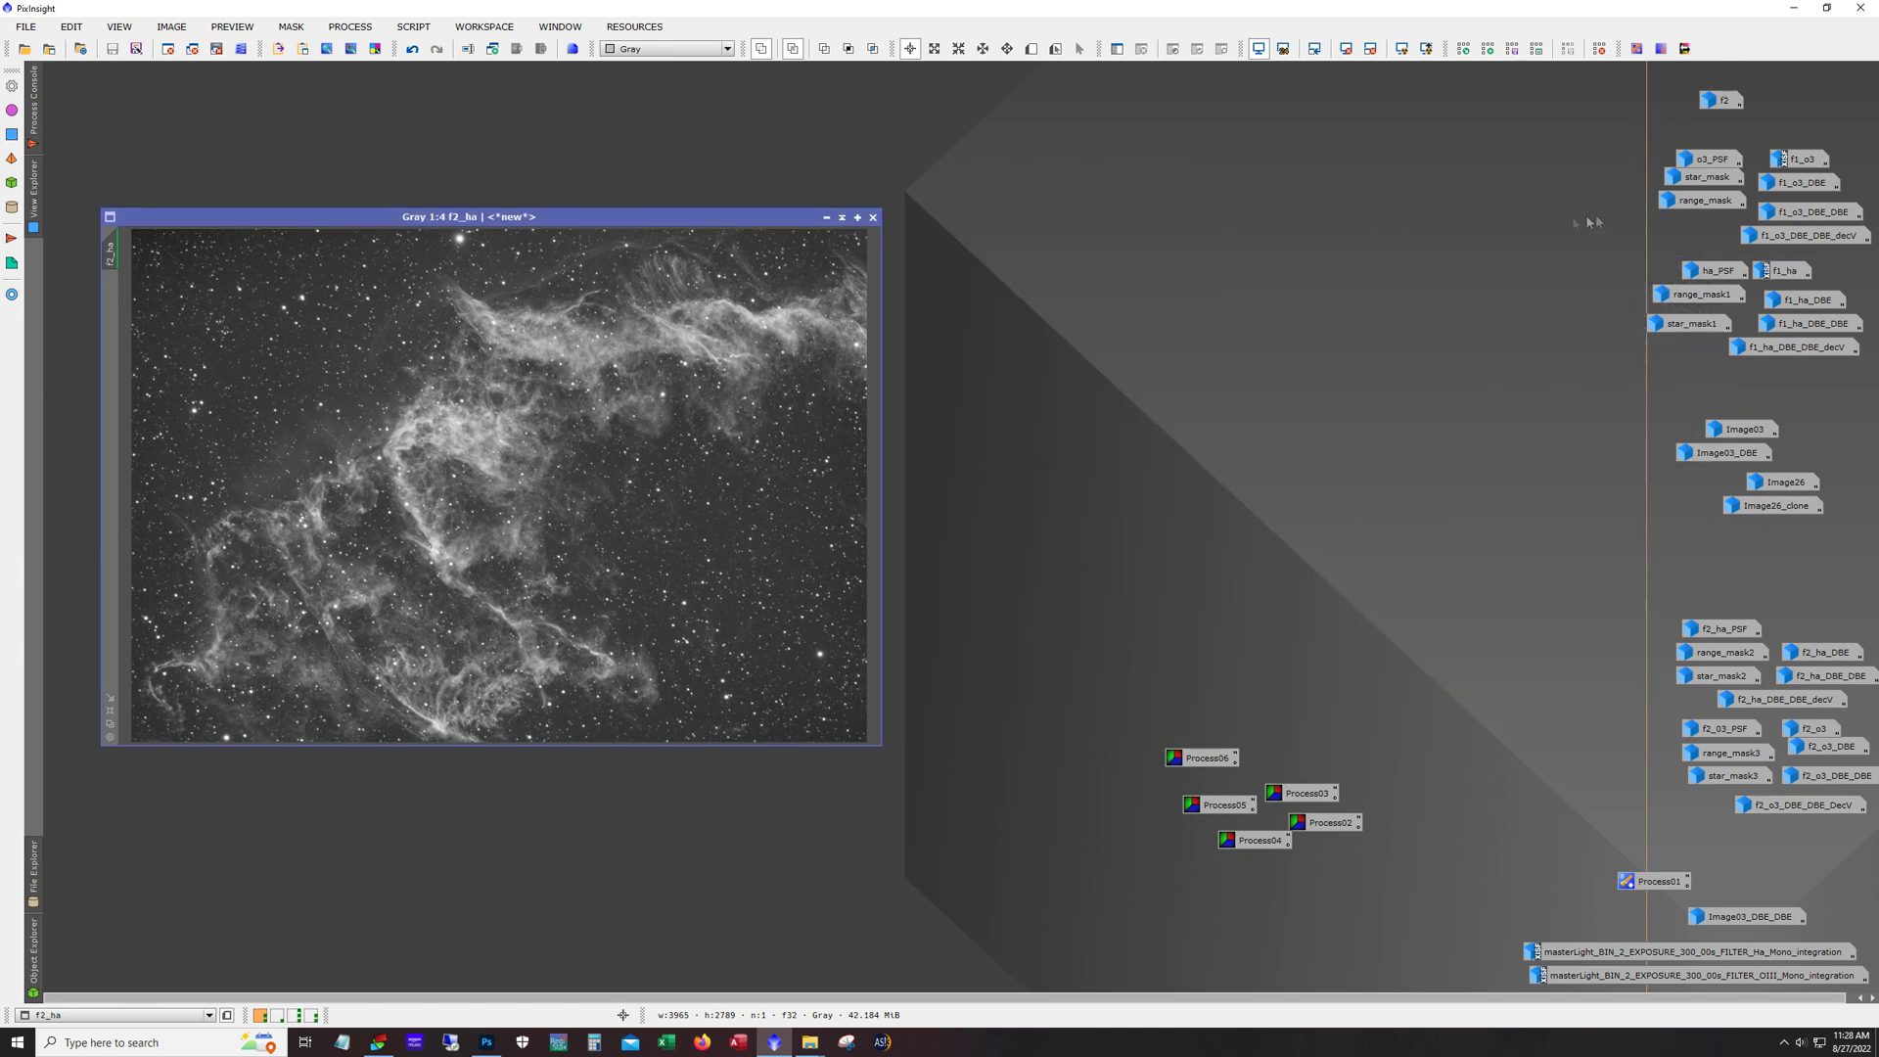
{"action": "left_click", "coordinate": [825, 217]}
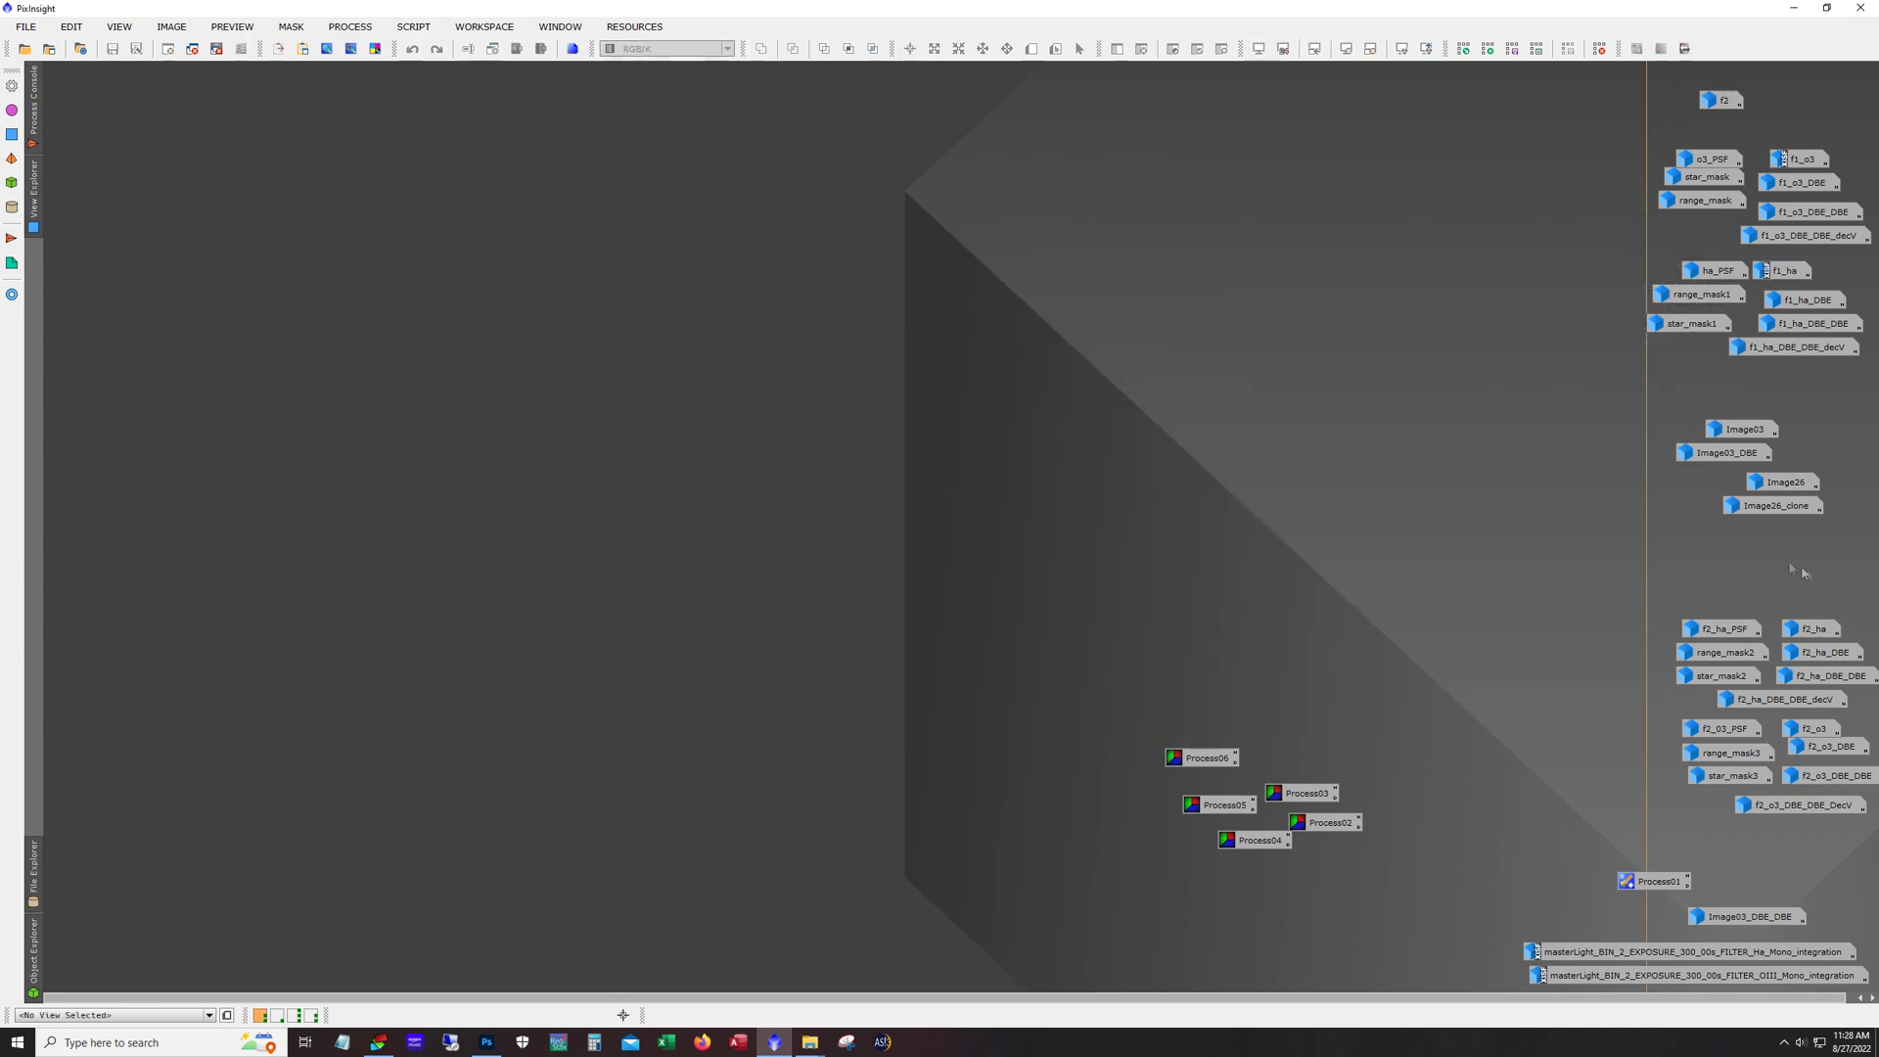
{"action": "left_click_drag", "start_coordinate": [1651, 135], "coordinate": [1870, 247]}
Step: Briefly open f1_o3 and iconize it again, then open f1_o3_DBE_DBE_decV
{"action": "double_click", "coordinate": [1809, 159]}
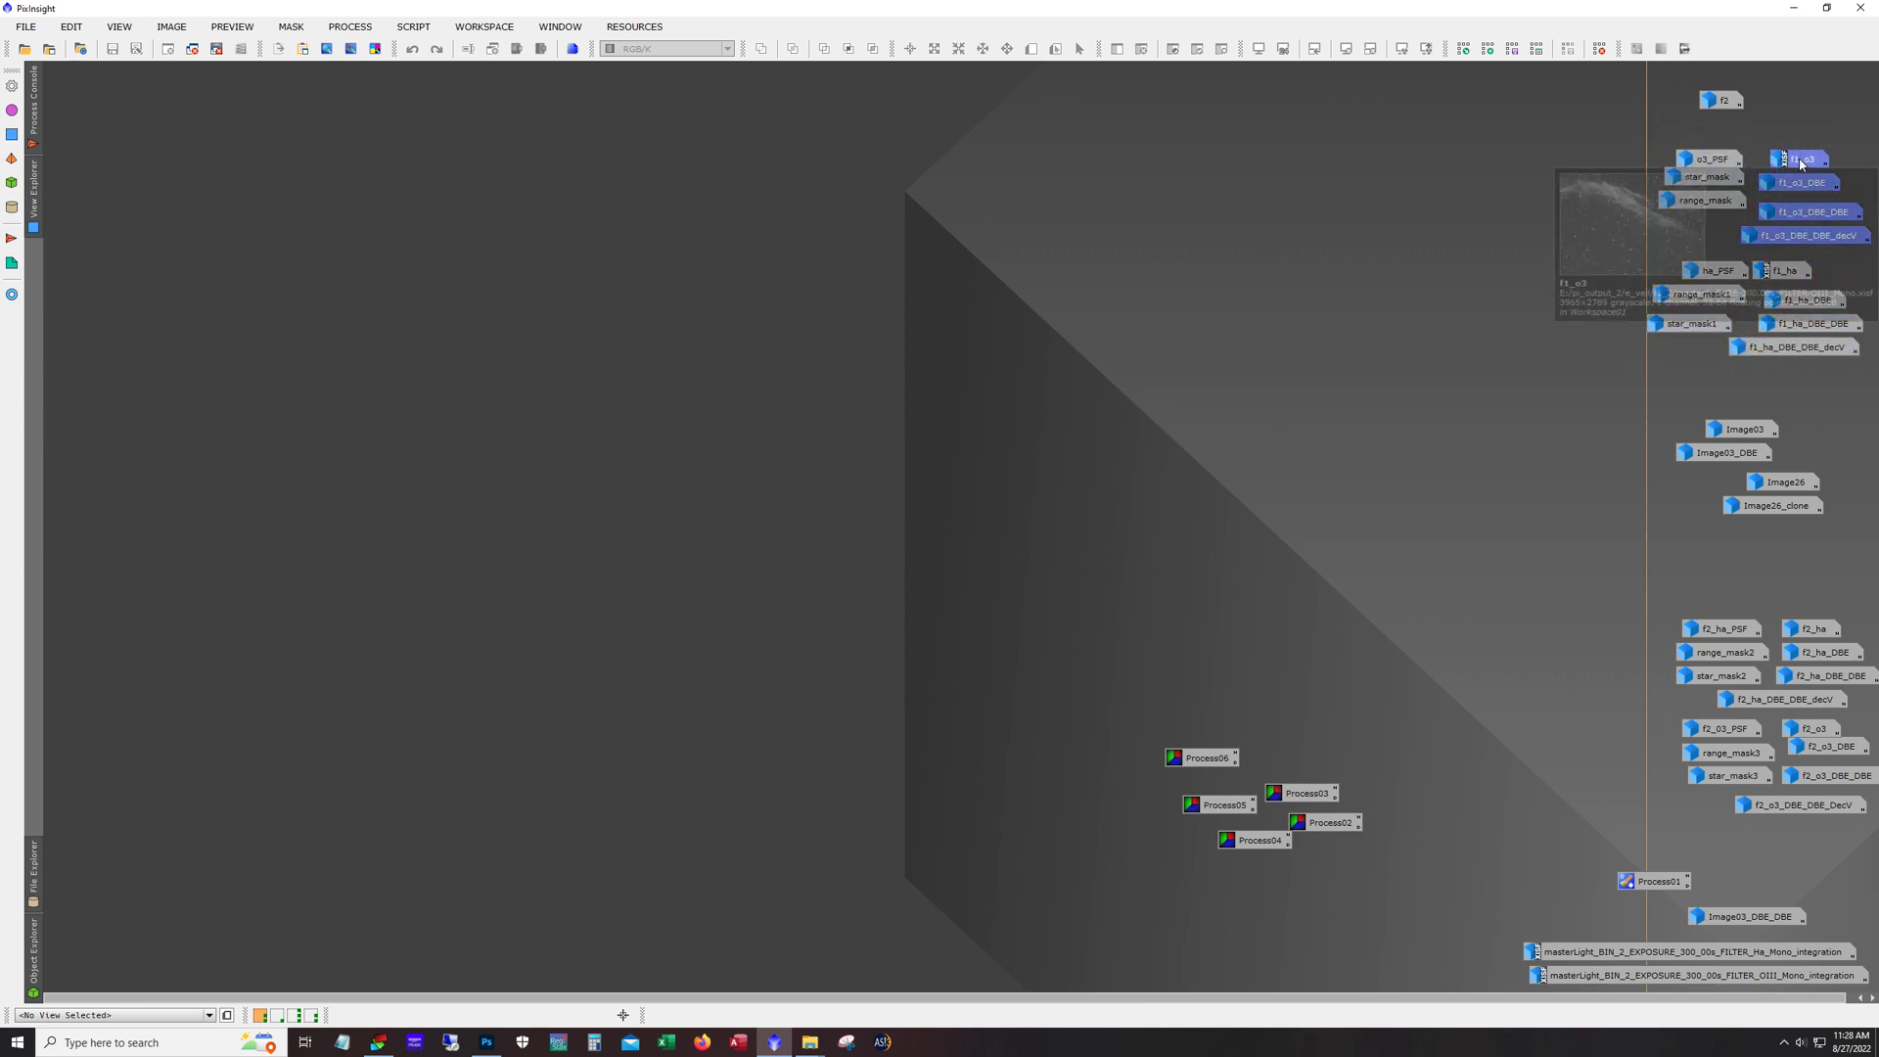
{"action": "left_click", "coordinate": [844, 119]}
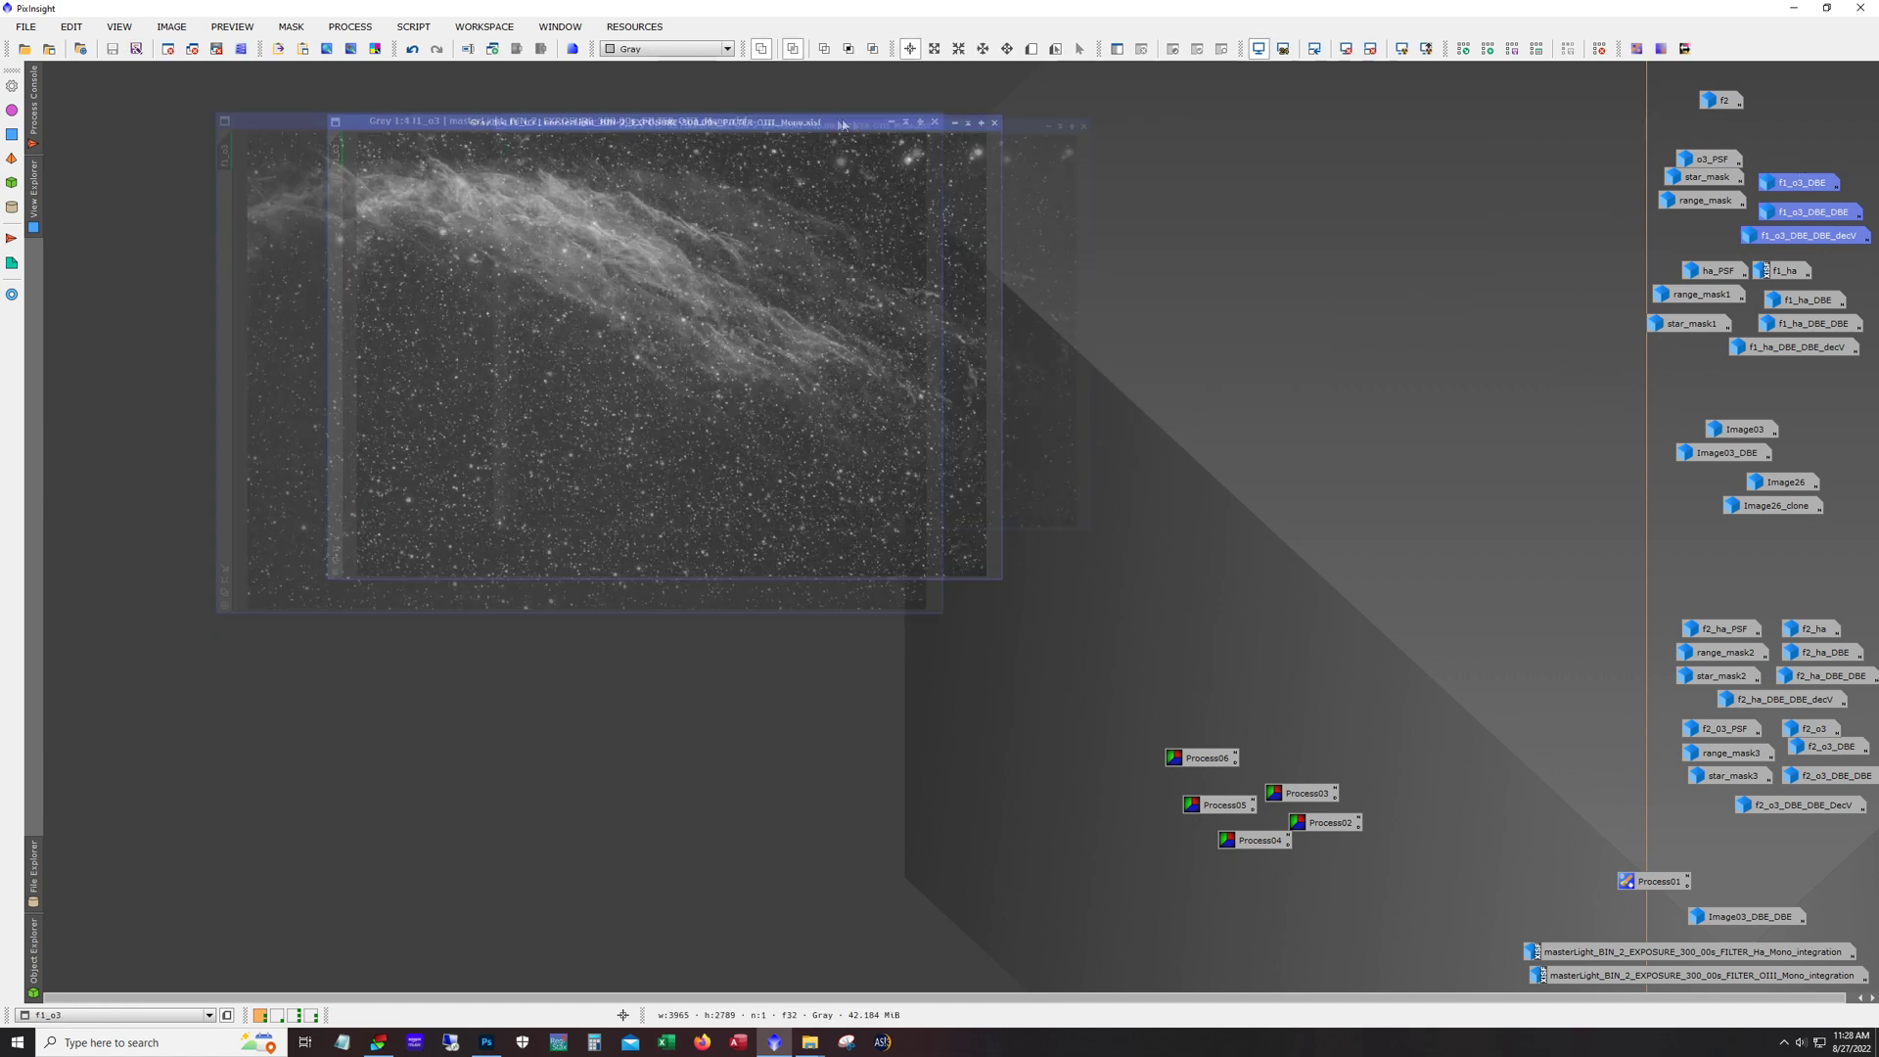
{"action": "mouse_move", "coordinate": [1725, 162]}
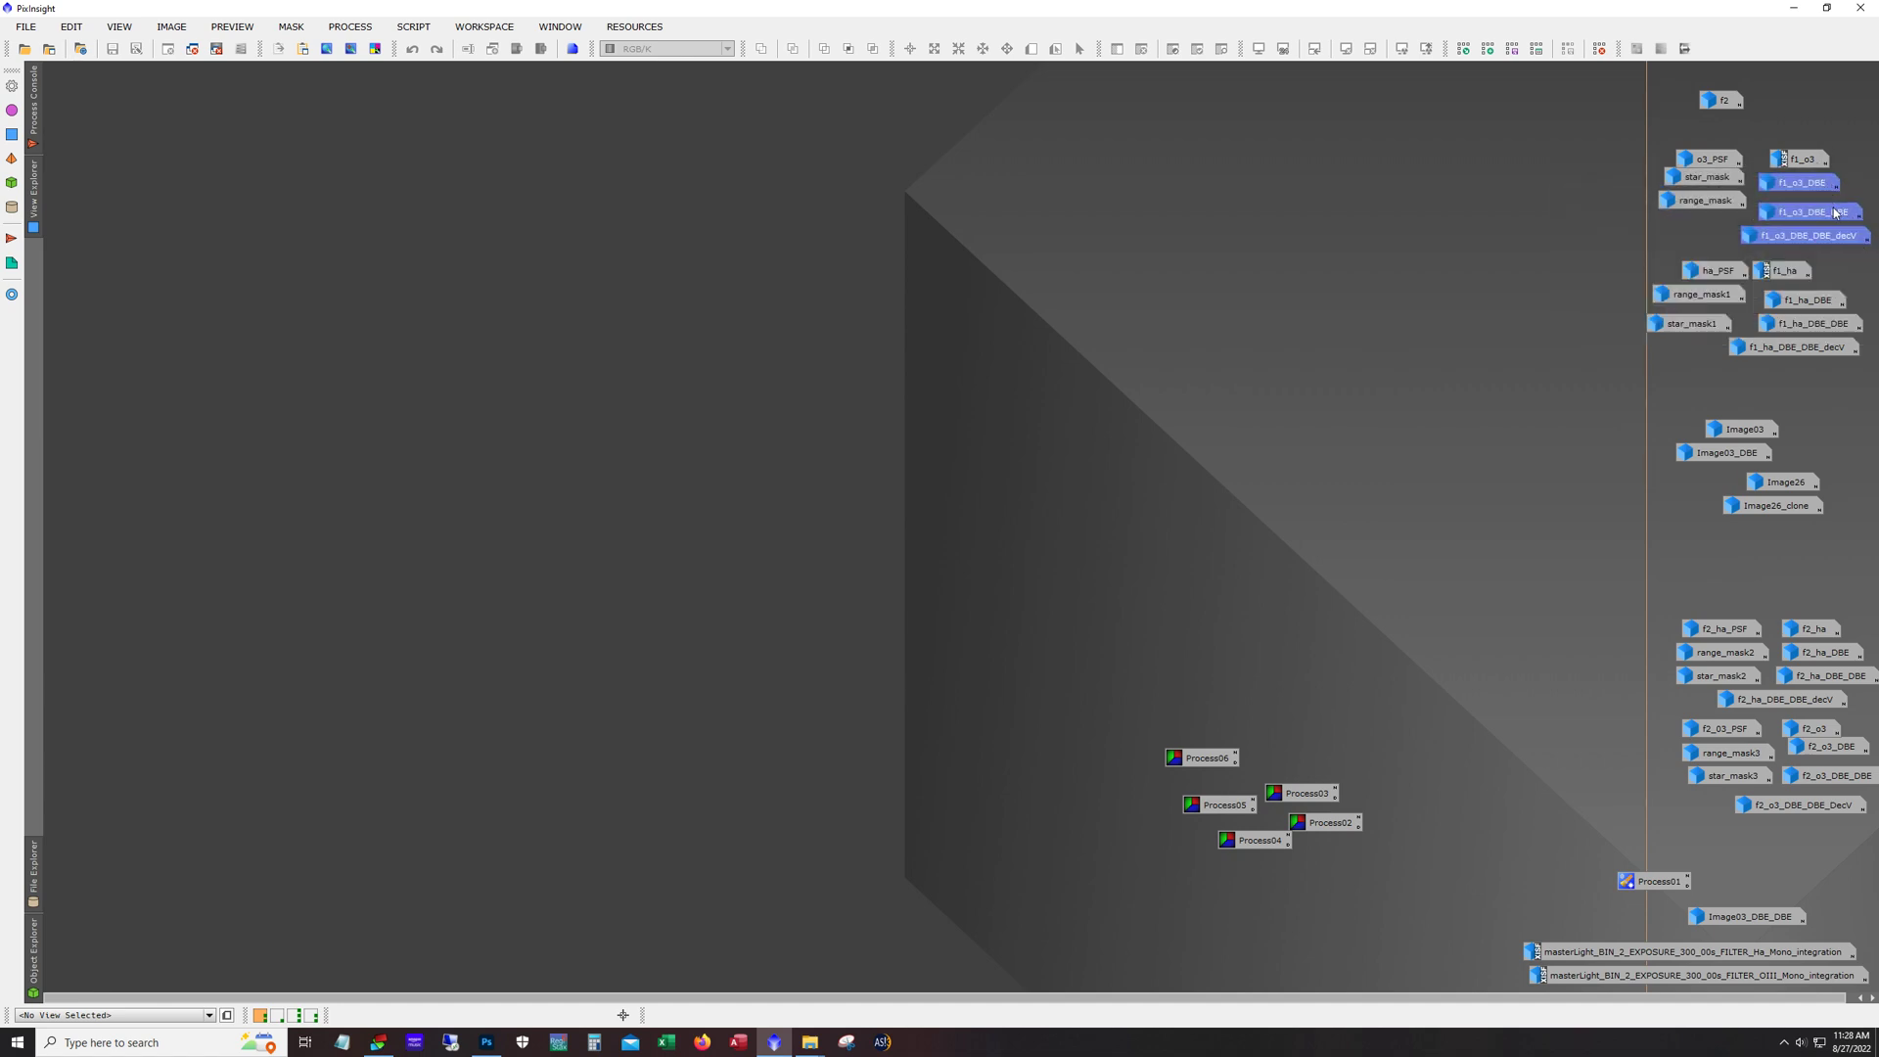
{"action": "mouse_move", "coordinate": [1835, 213]}
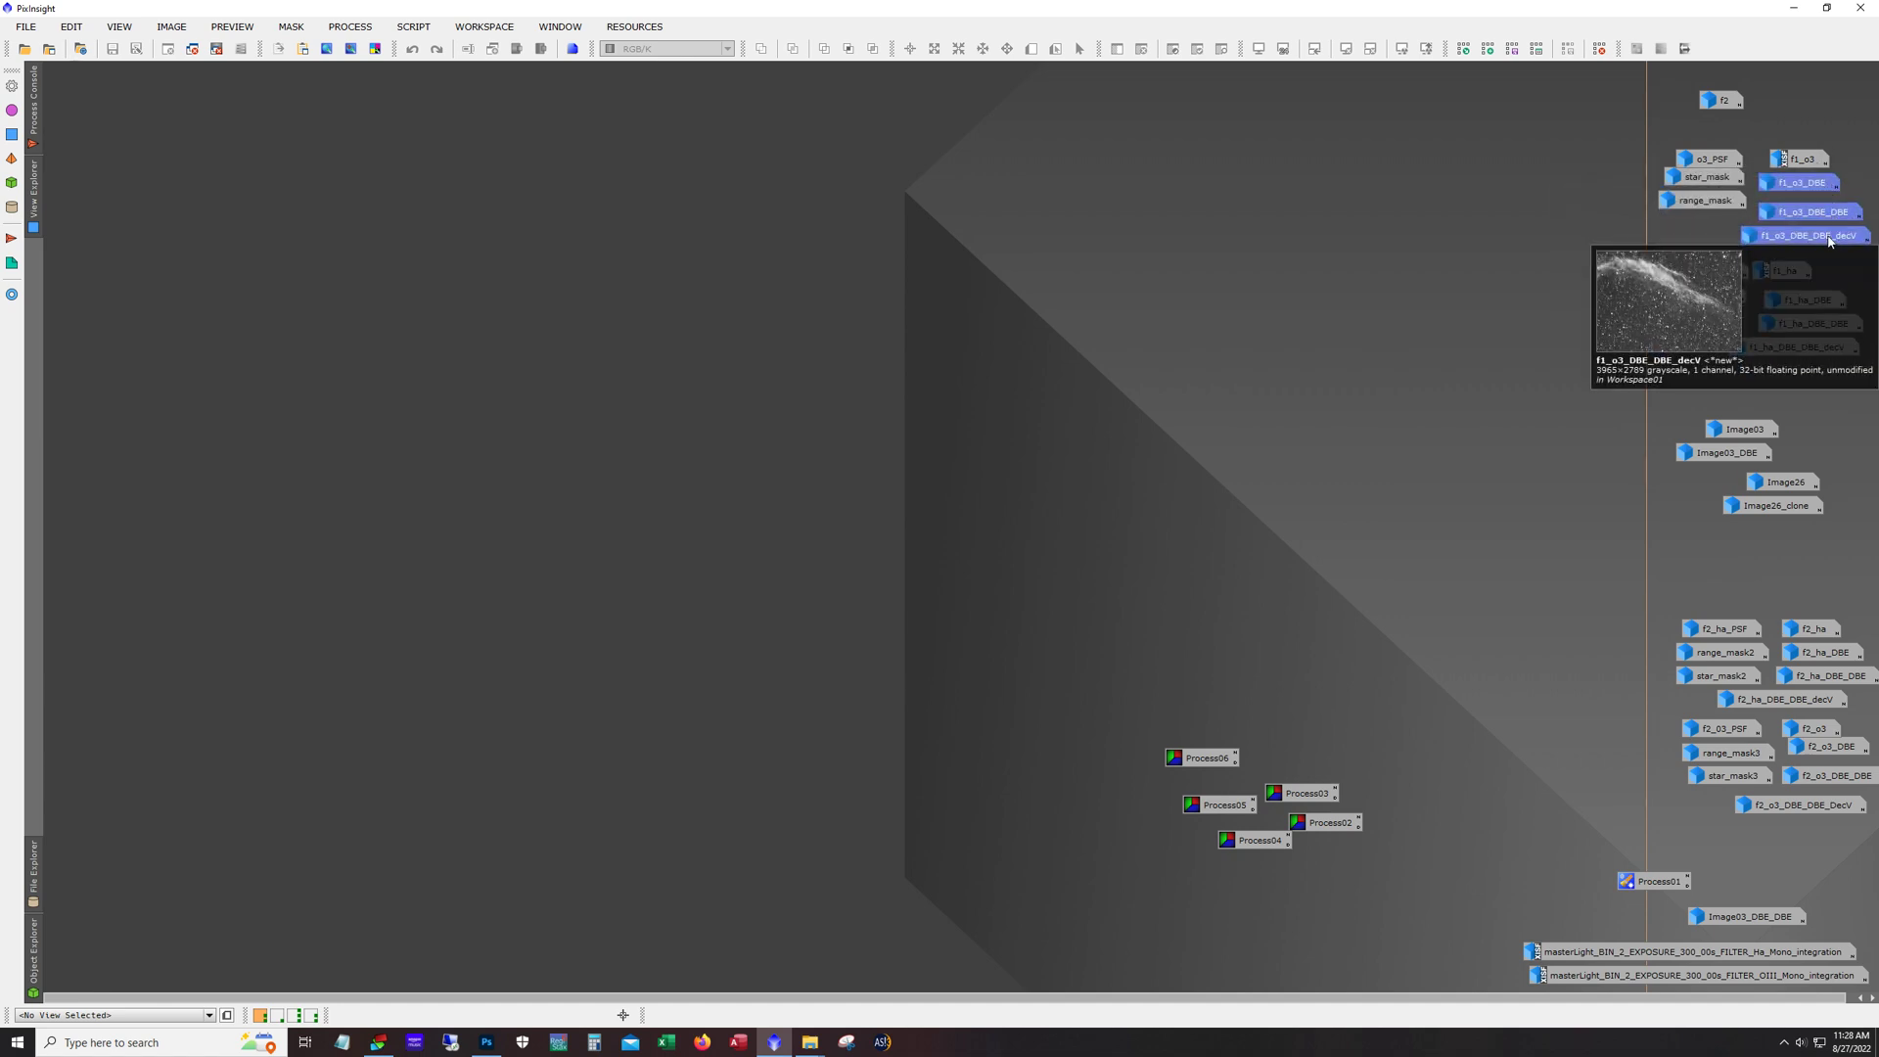
{"action": "double_click", "coordinate": [1828, 236]}
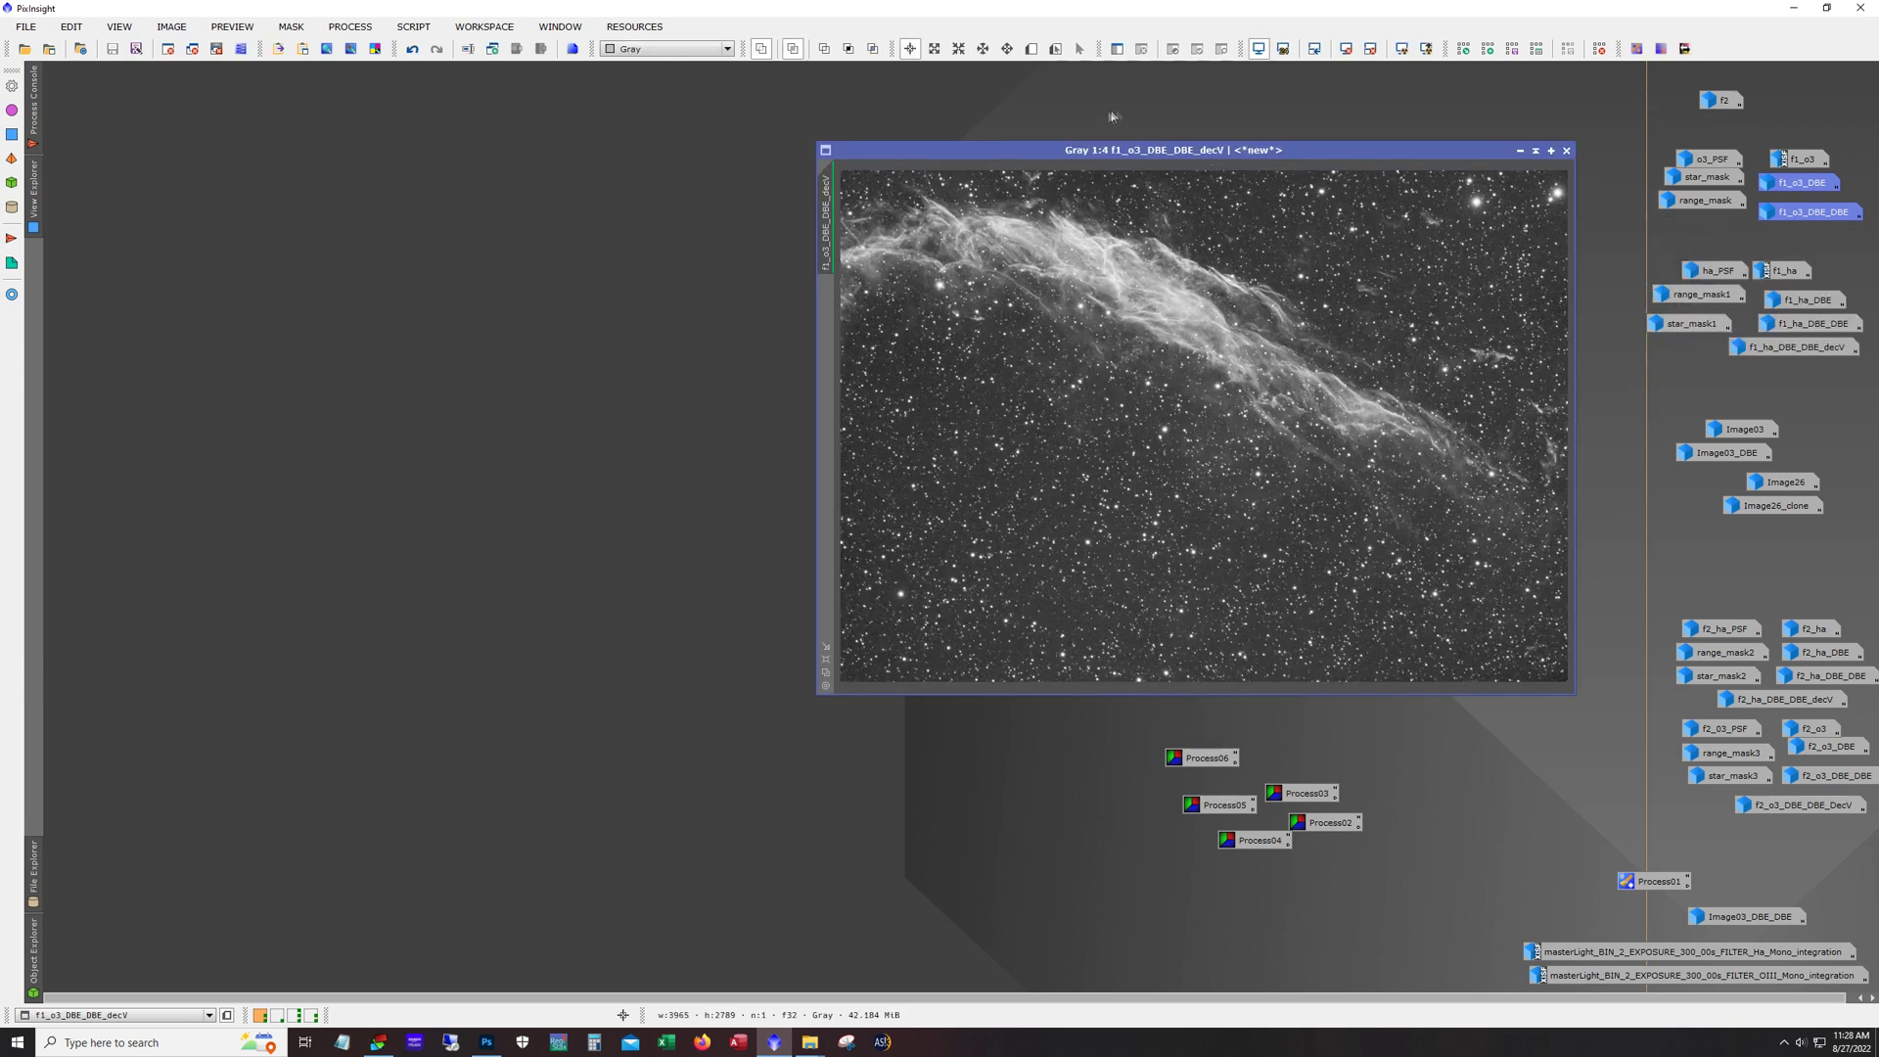
Step: Move f1_o3_DBE_DBE_decV left, zoom to 1:1, pan around it, zoom back out and iconize it
{"action": "left_click_drag", "start_coordinate": [1207, 150], "coordinate": [772, 141]}
{"action": "scroll", "coordinate": [840, 329], "scroll_direction": "up", "scroll_amount": 2}
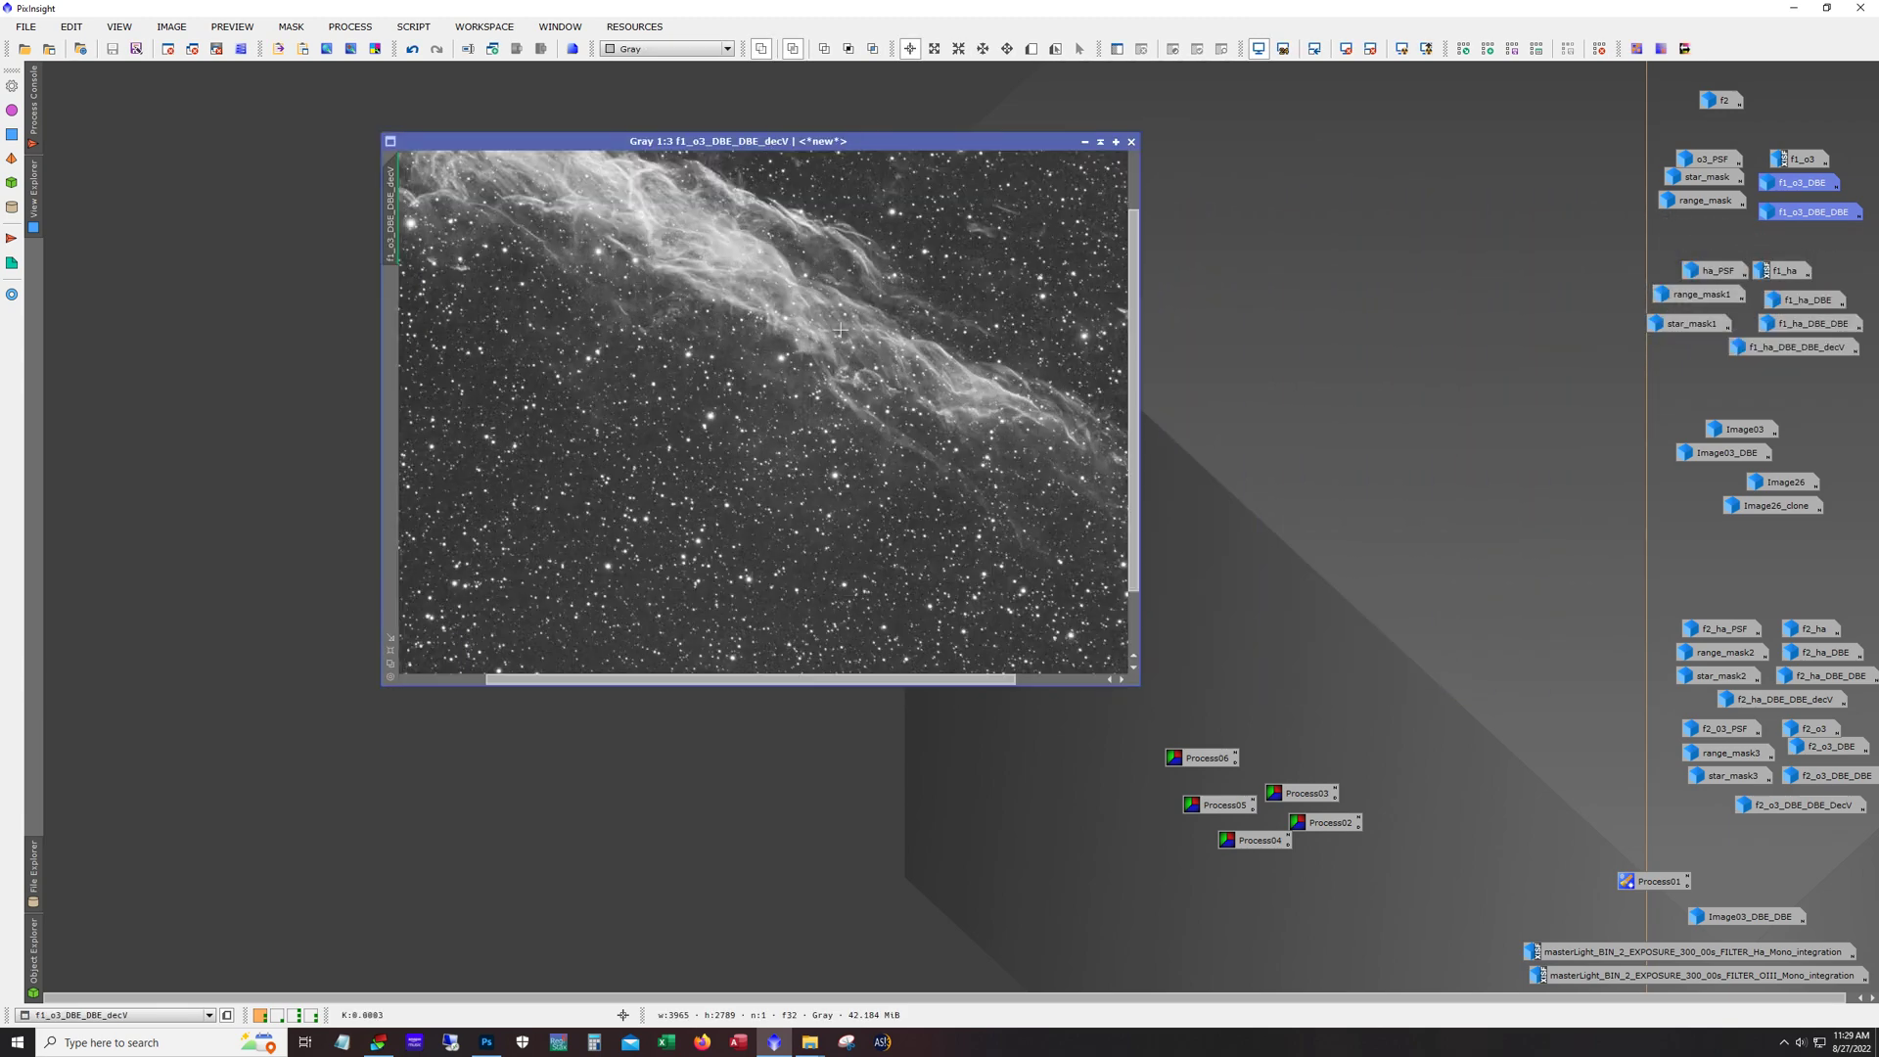
{"action": "left_click_drag", "start_coordinate": [1135, 391], "coordinate": [1147, 268]}
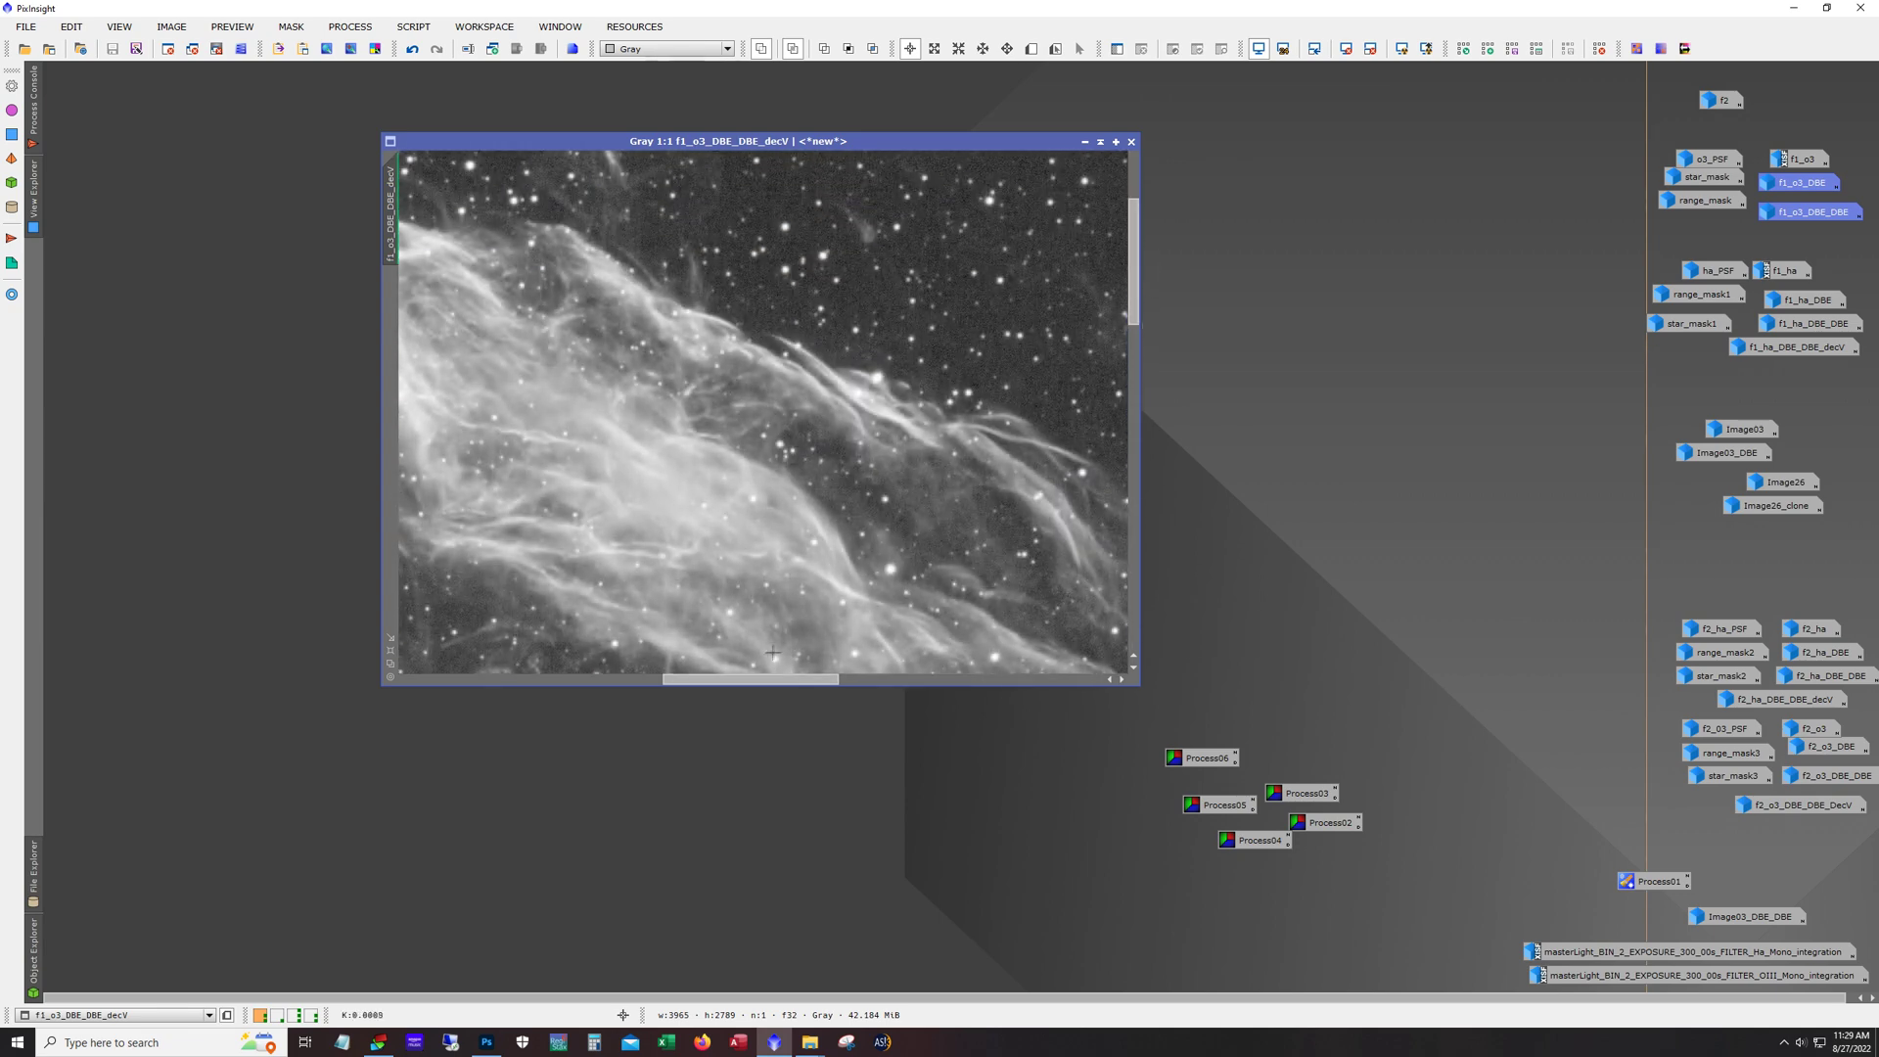
{"action": "left_click_drag", "start_coordinate": [768, 679], "coordinate": [645, 682]}
{"action": "left_click_drag", "start_coordinate": [1134, 319], "coordinate": [1134, 284]}
{"action": "left_click_drag", "start_coordinate": [707, 682], "coordinate": [819, 663]}
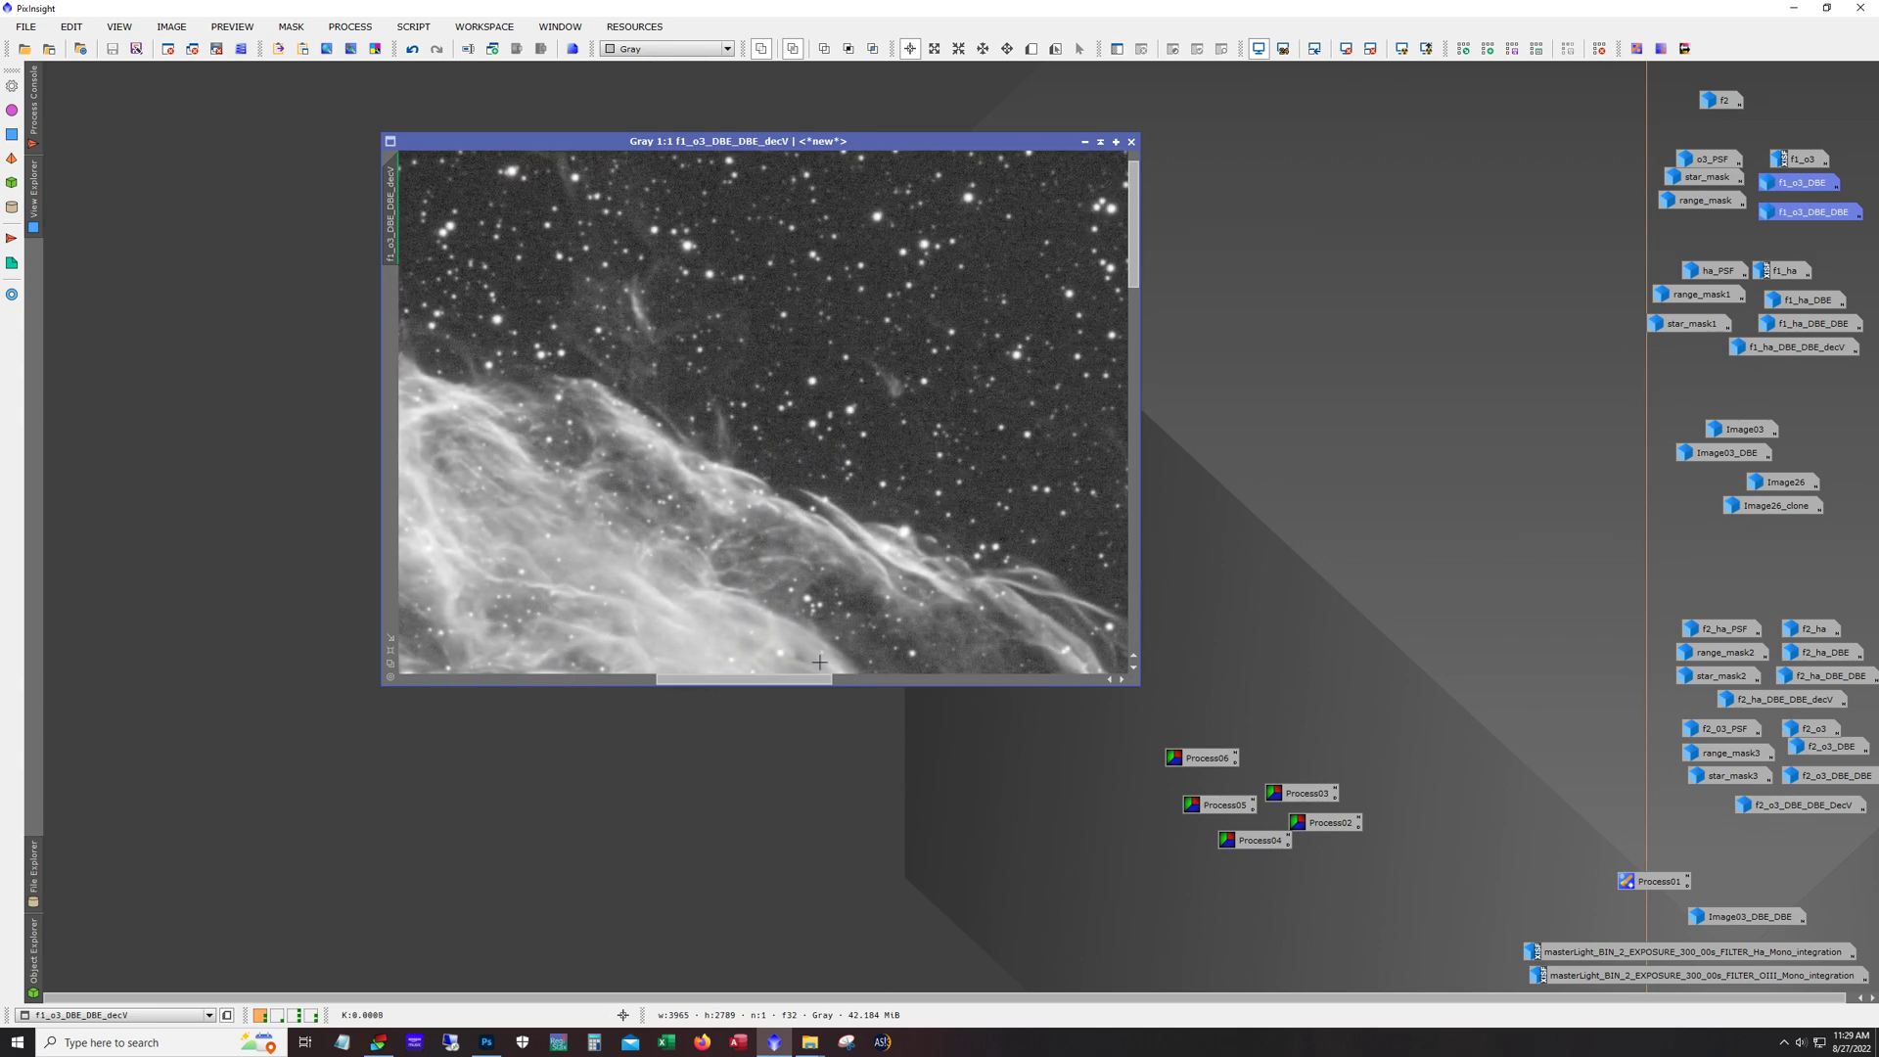
{"action": "left_click_drag", "start_coordinate": [1134, 276], "coordinate": [1133, 344]}
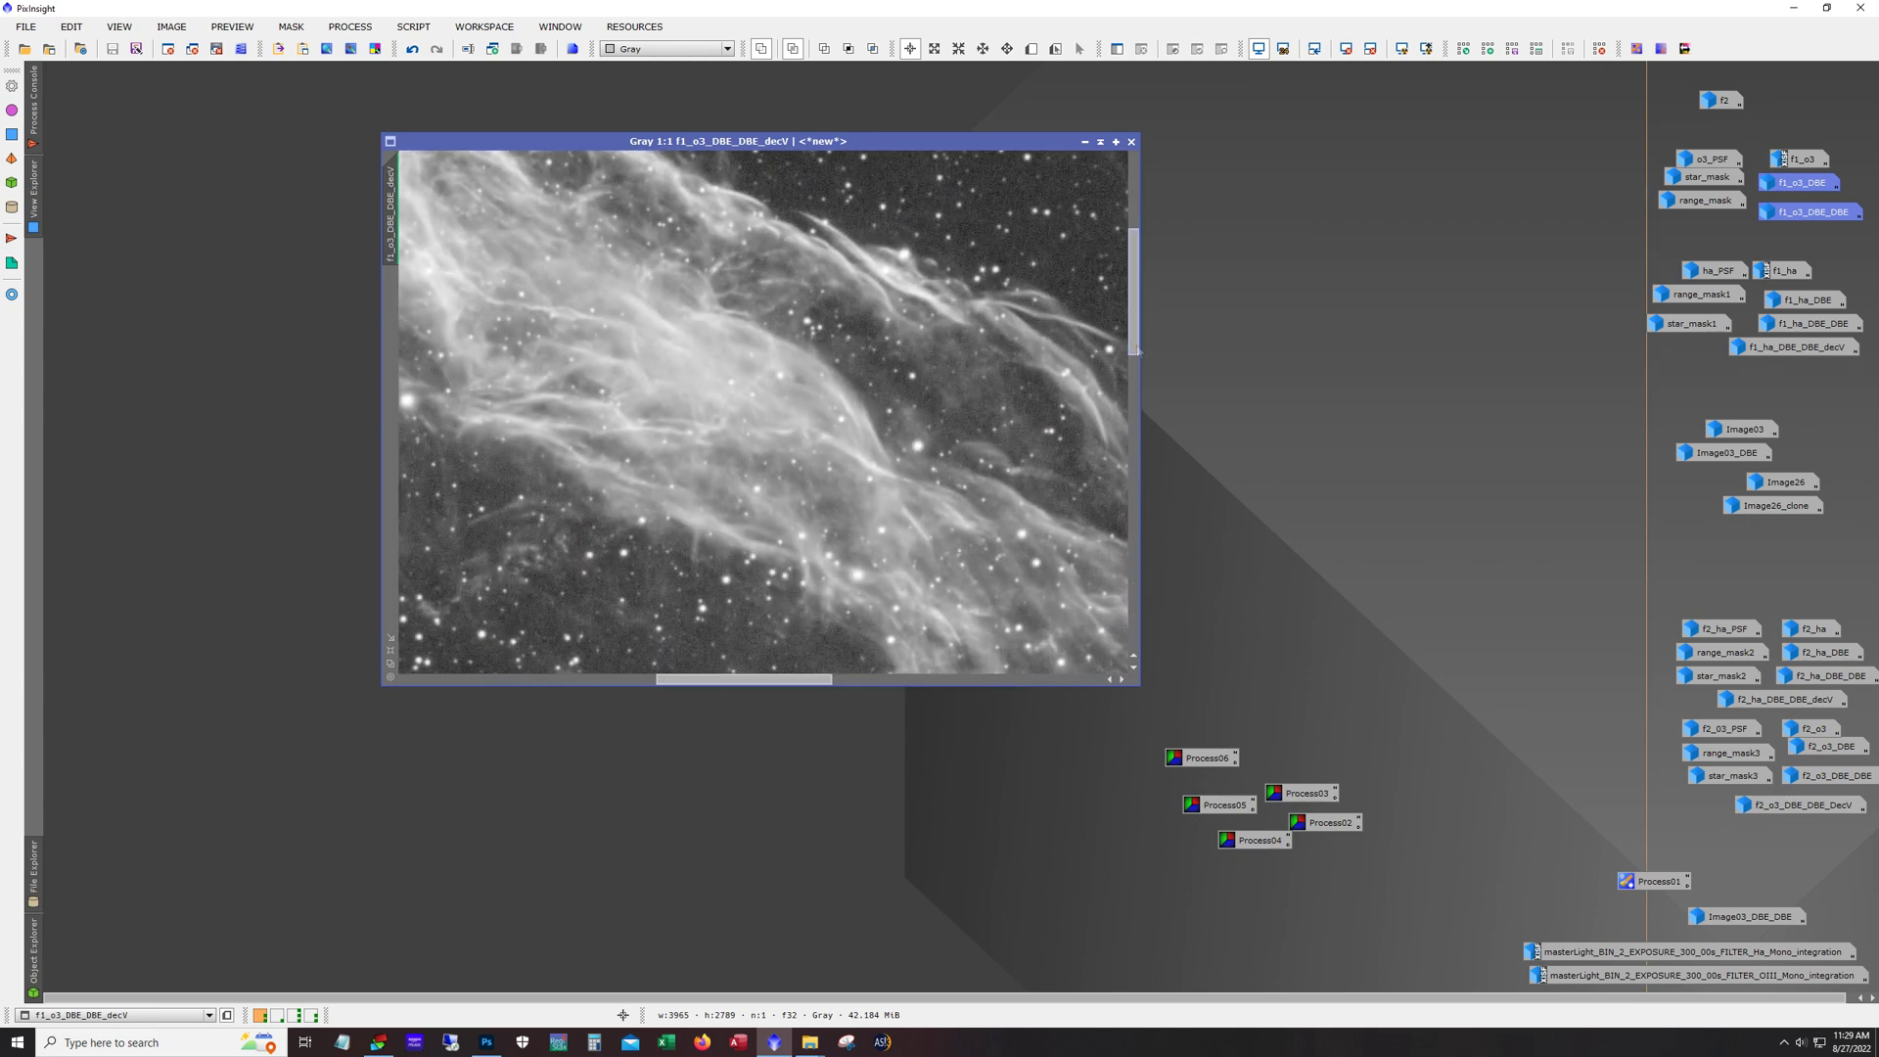
{"action": "scroll", "coordinate": [979, 436], "scroll_direction": "down", "scroll_amount": 3}
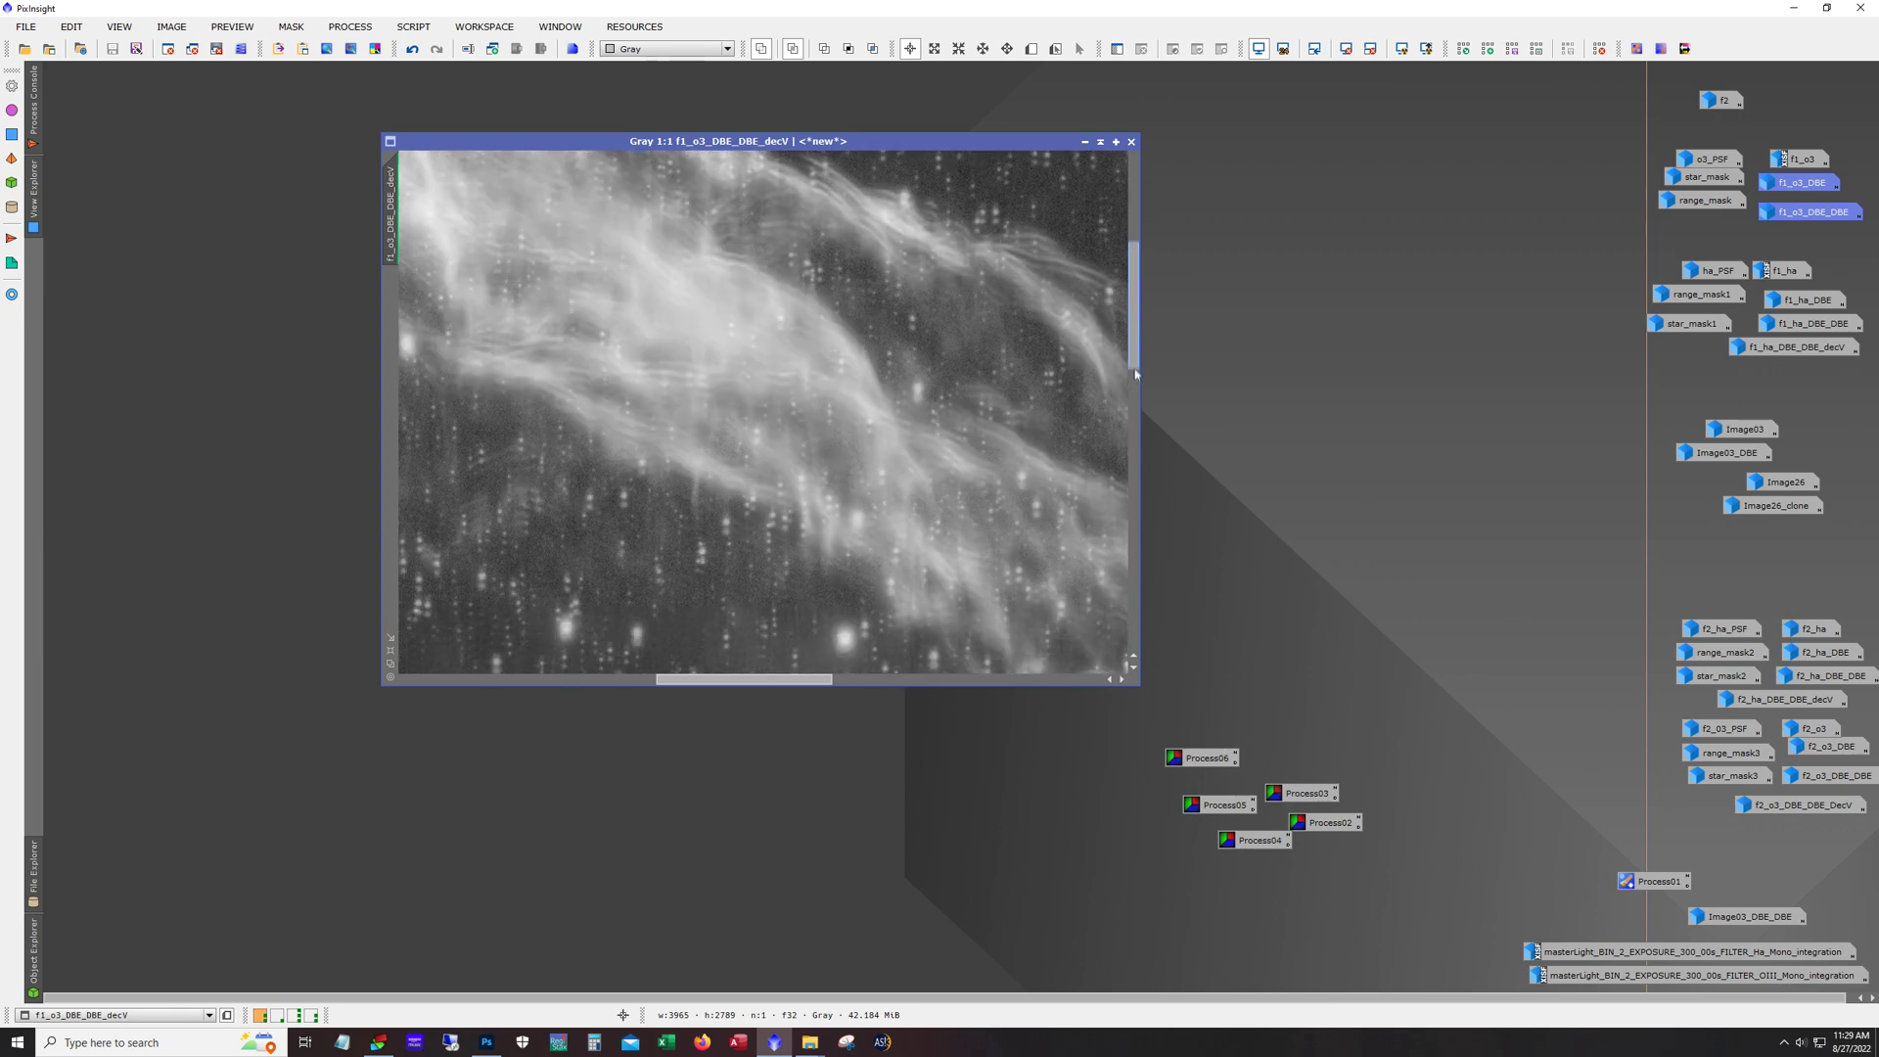
{"action": "scroll", "coordinate": [964, 429], "scroll_direction": "down", "scroll_amount": 3}
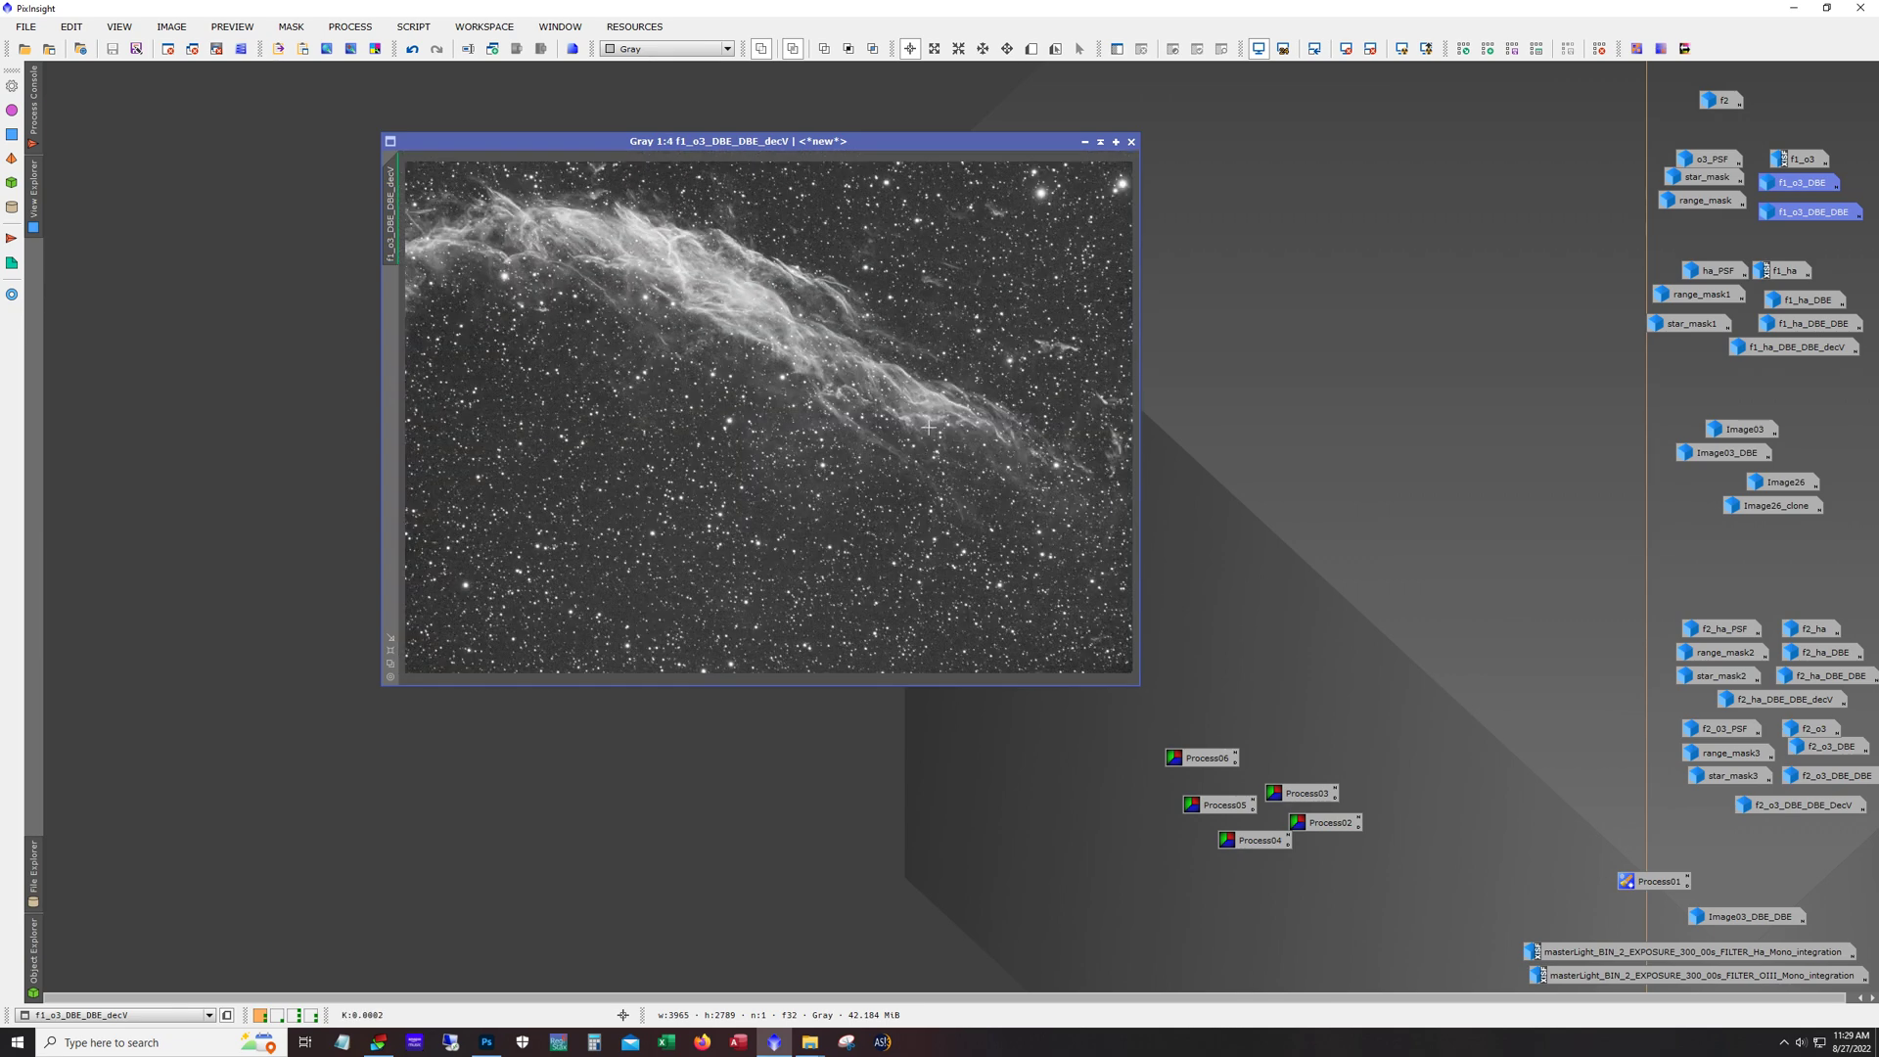
{"action": "left_click", "coordinate": [1085, 142]}
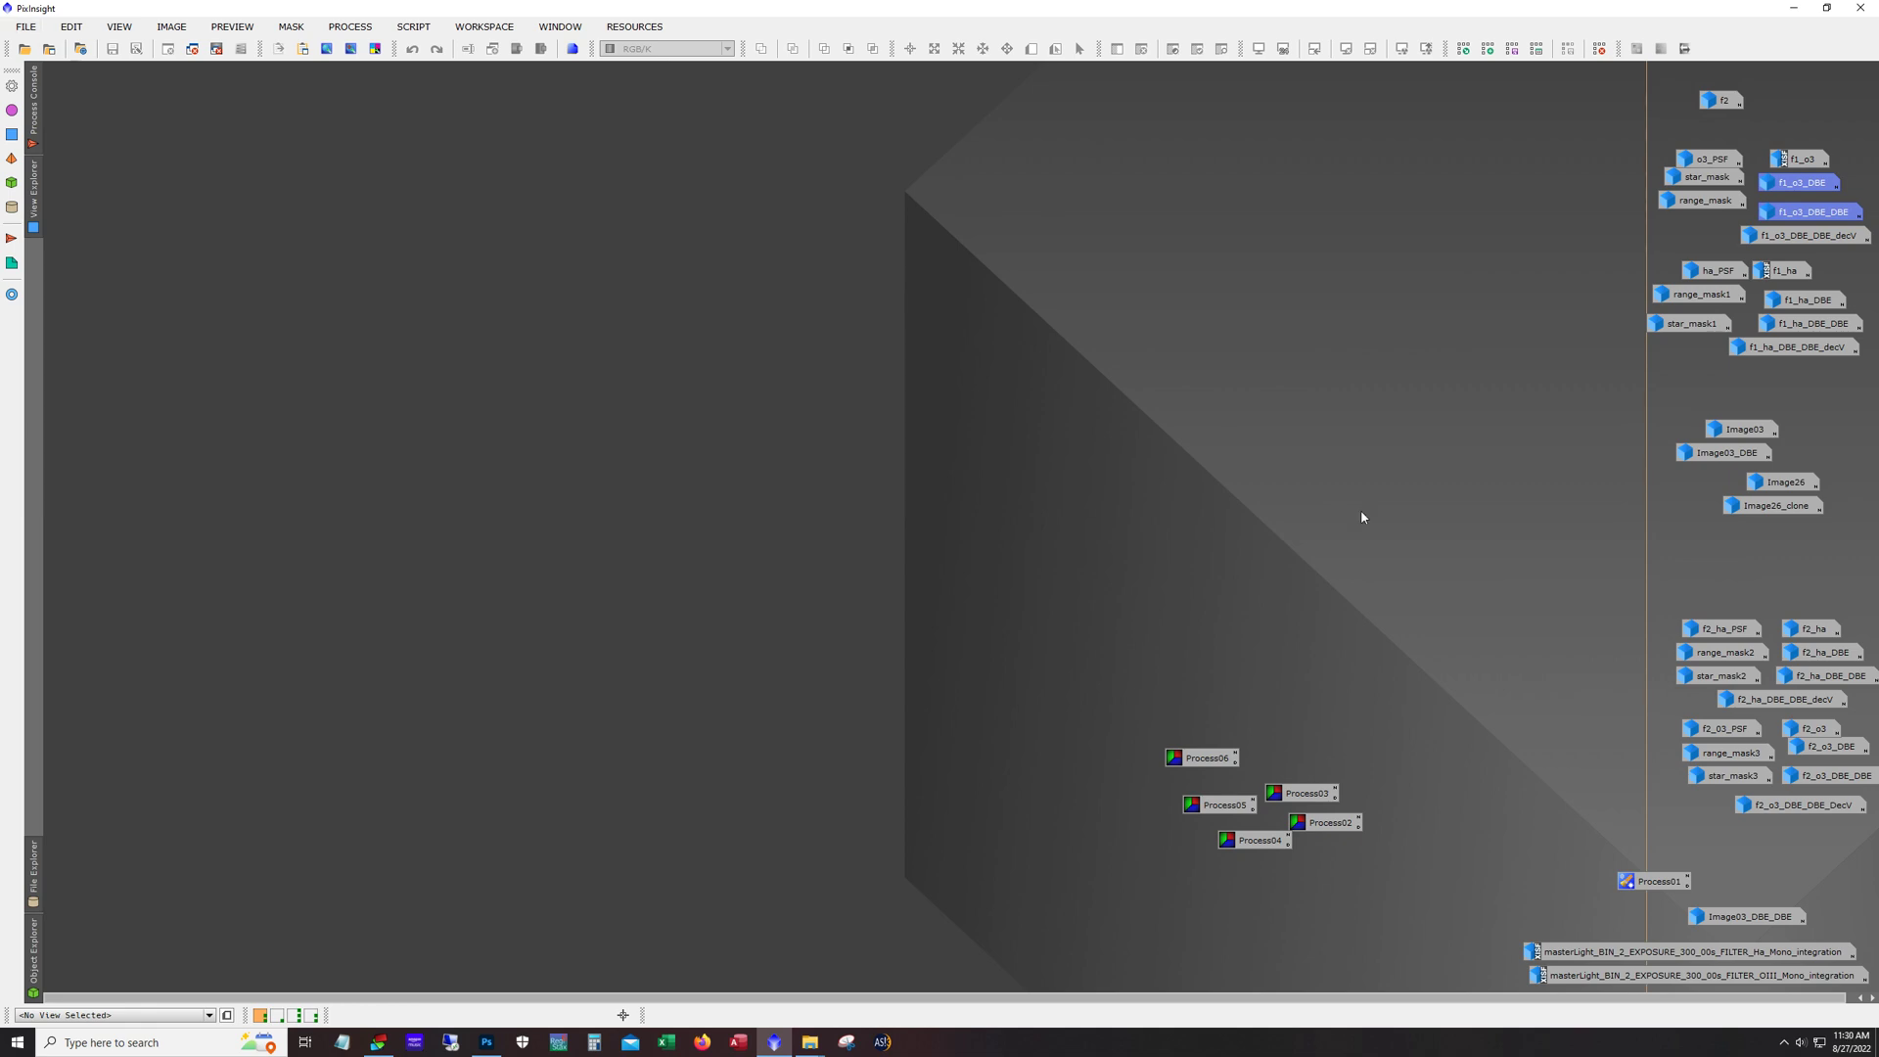
Step: Open f1_ha_DBE_DBE_decV and f2_ha_DBE_DBE_decV side by side, then iconize both windows
{"action": "double_click", "coordinate": [1796, 348]}
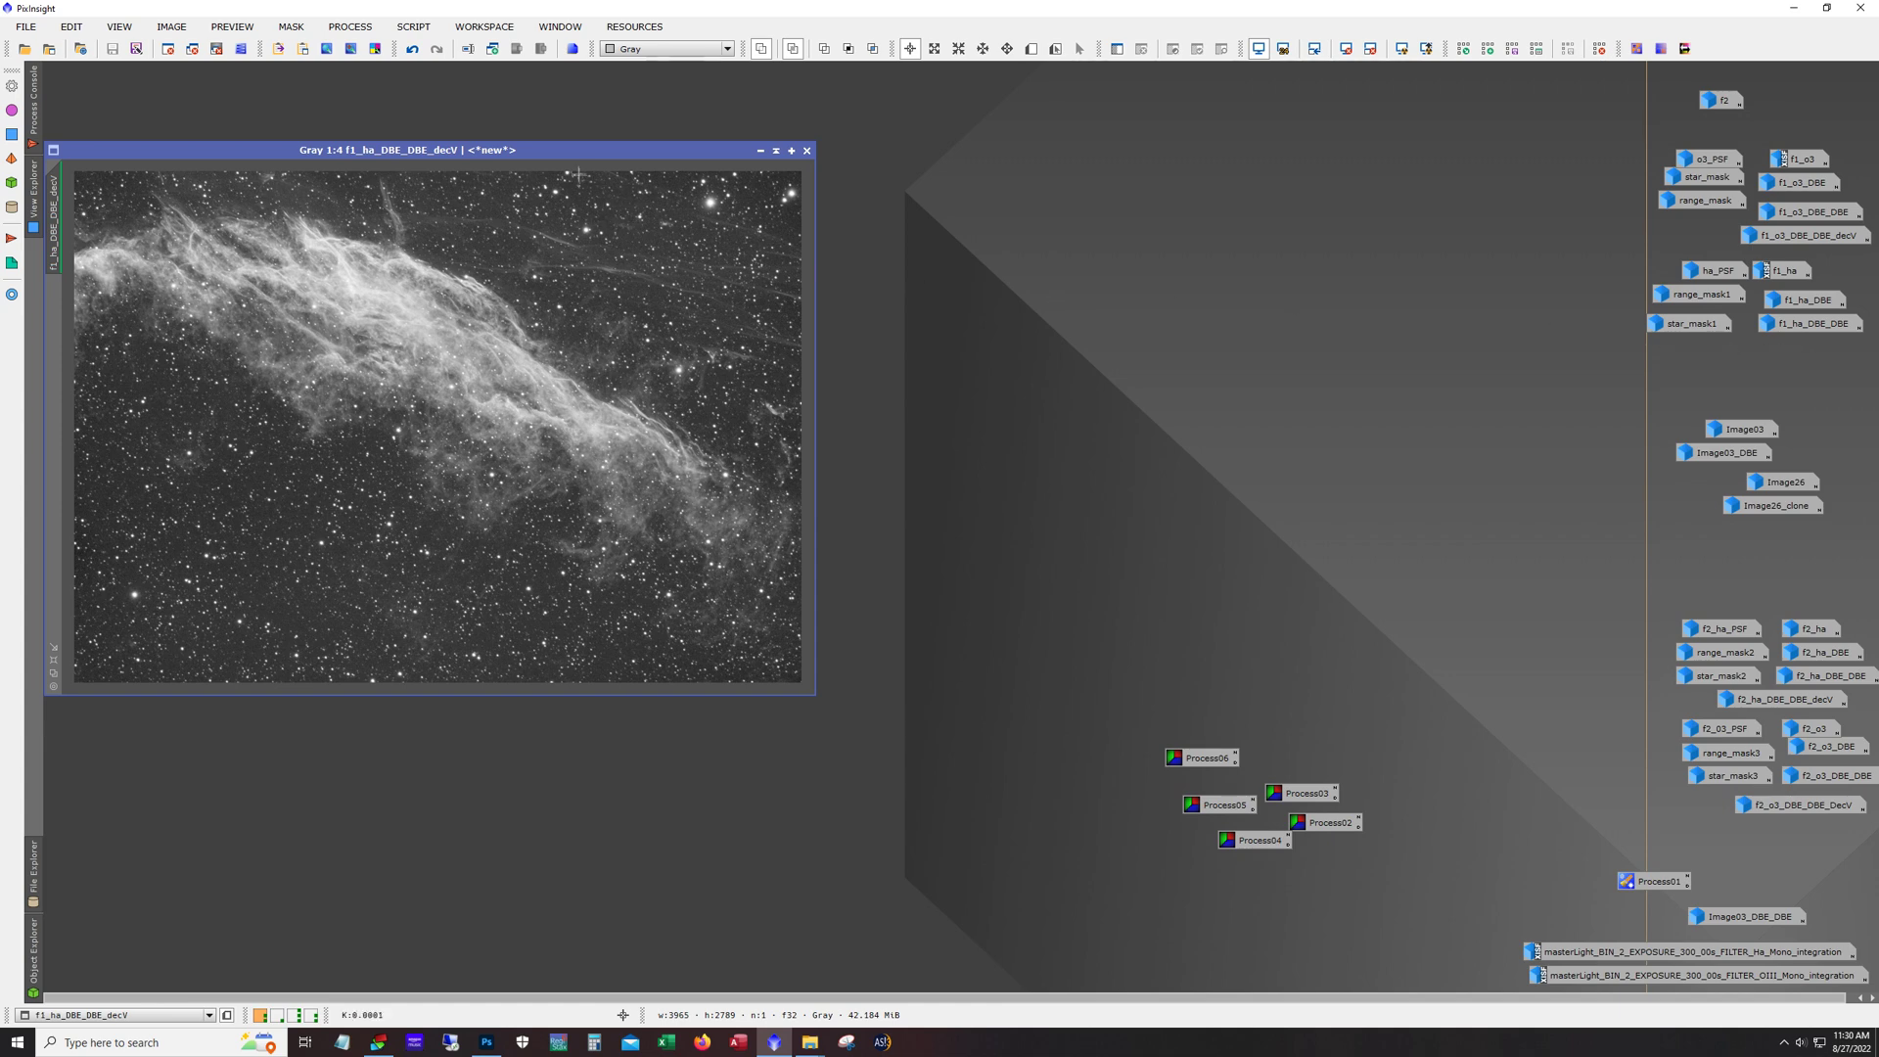
{"action": "left_click_drag", "start_coordinate": [570, 155], "coordinate": [1360, 146]}
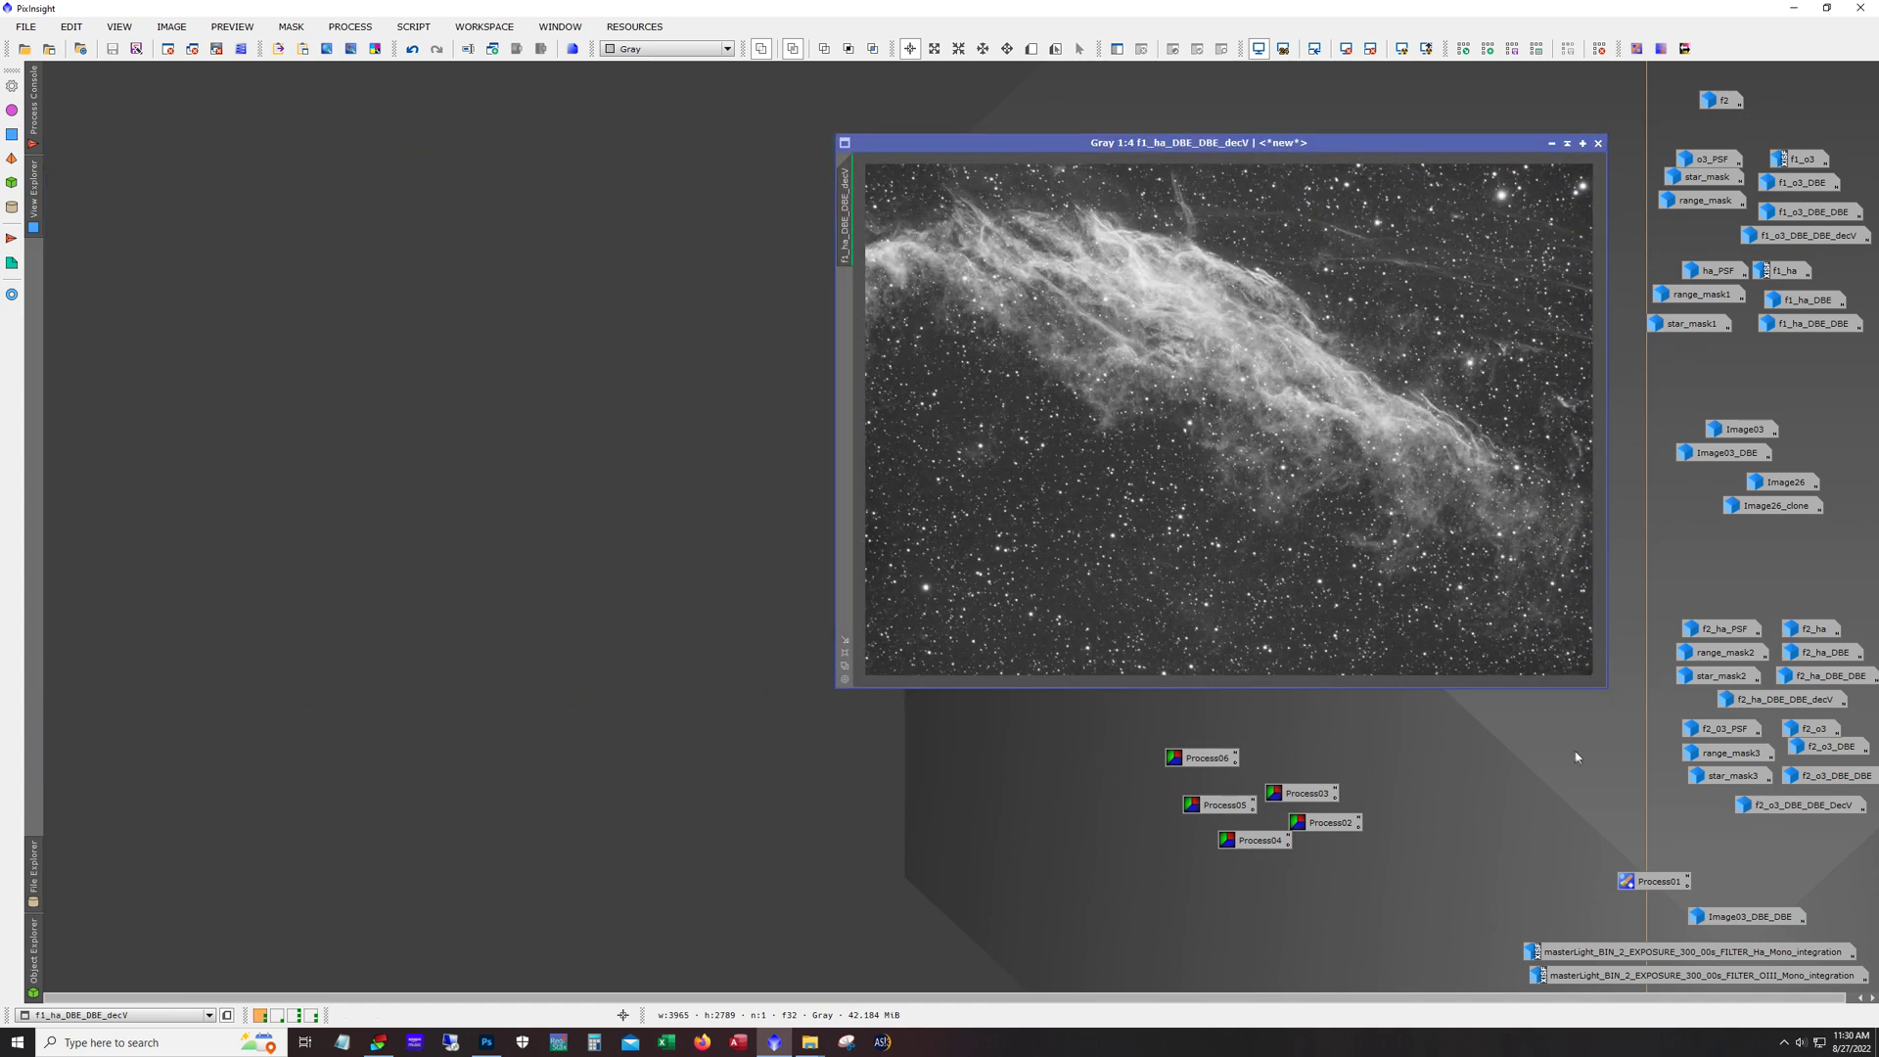
{"action": "double_click", "coordinate": [1761, 703]}
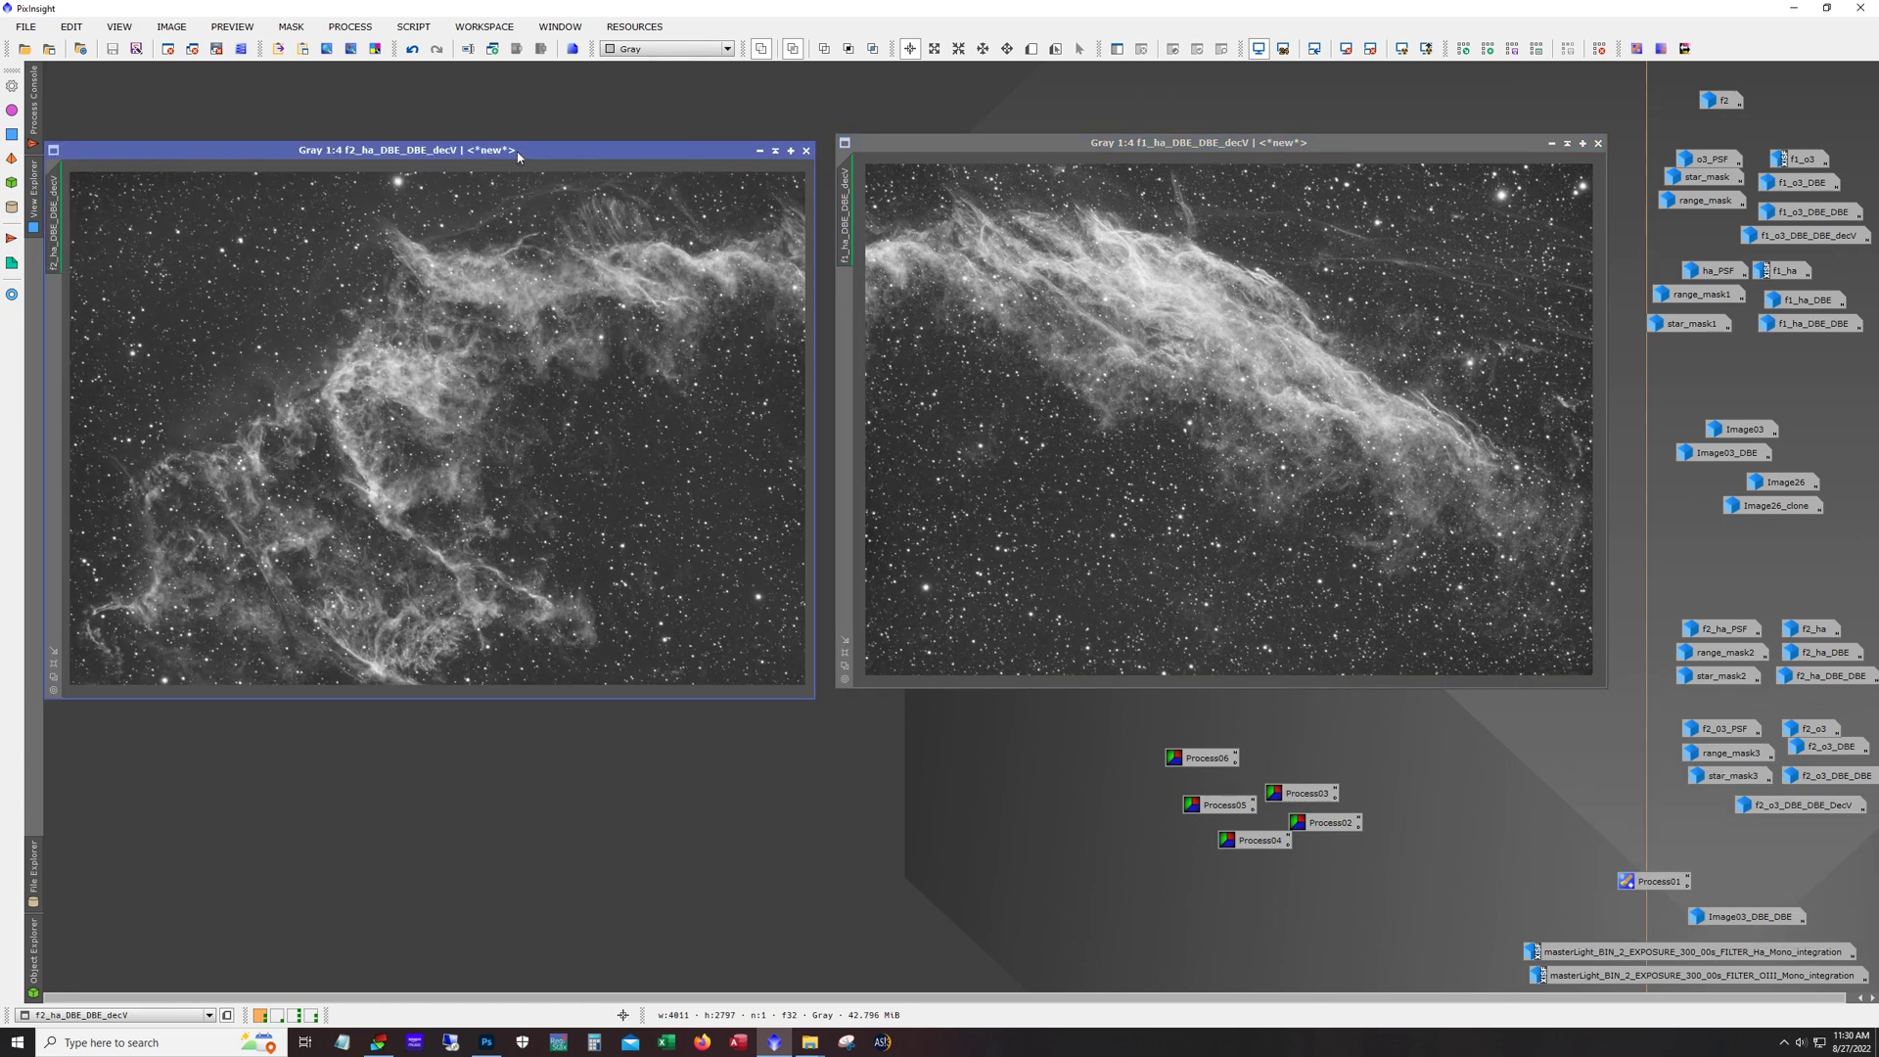
{"action": "left_click_drag", "start_coordinate": [519, 157], "coordinate": [594, 149]}
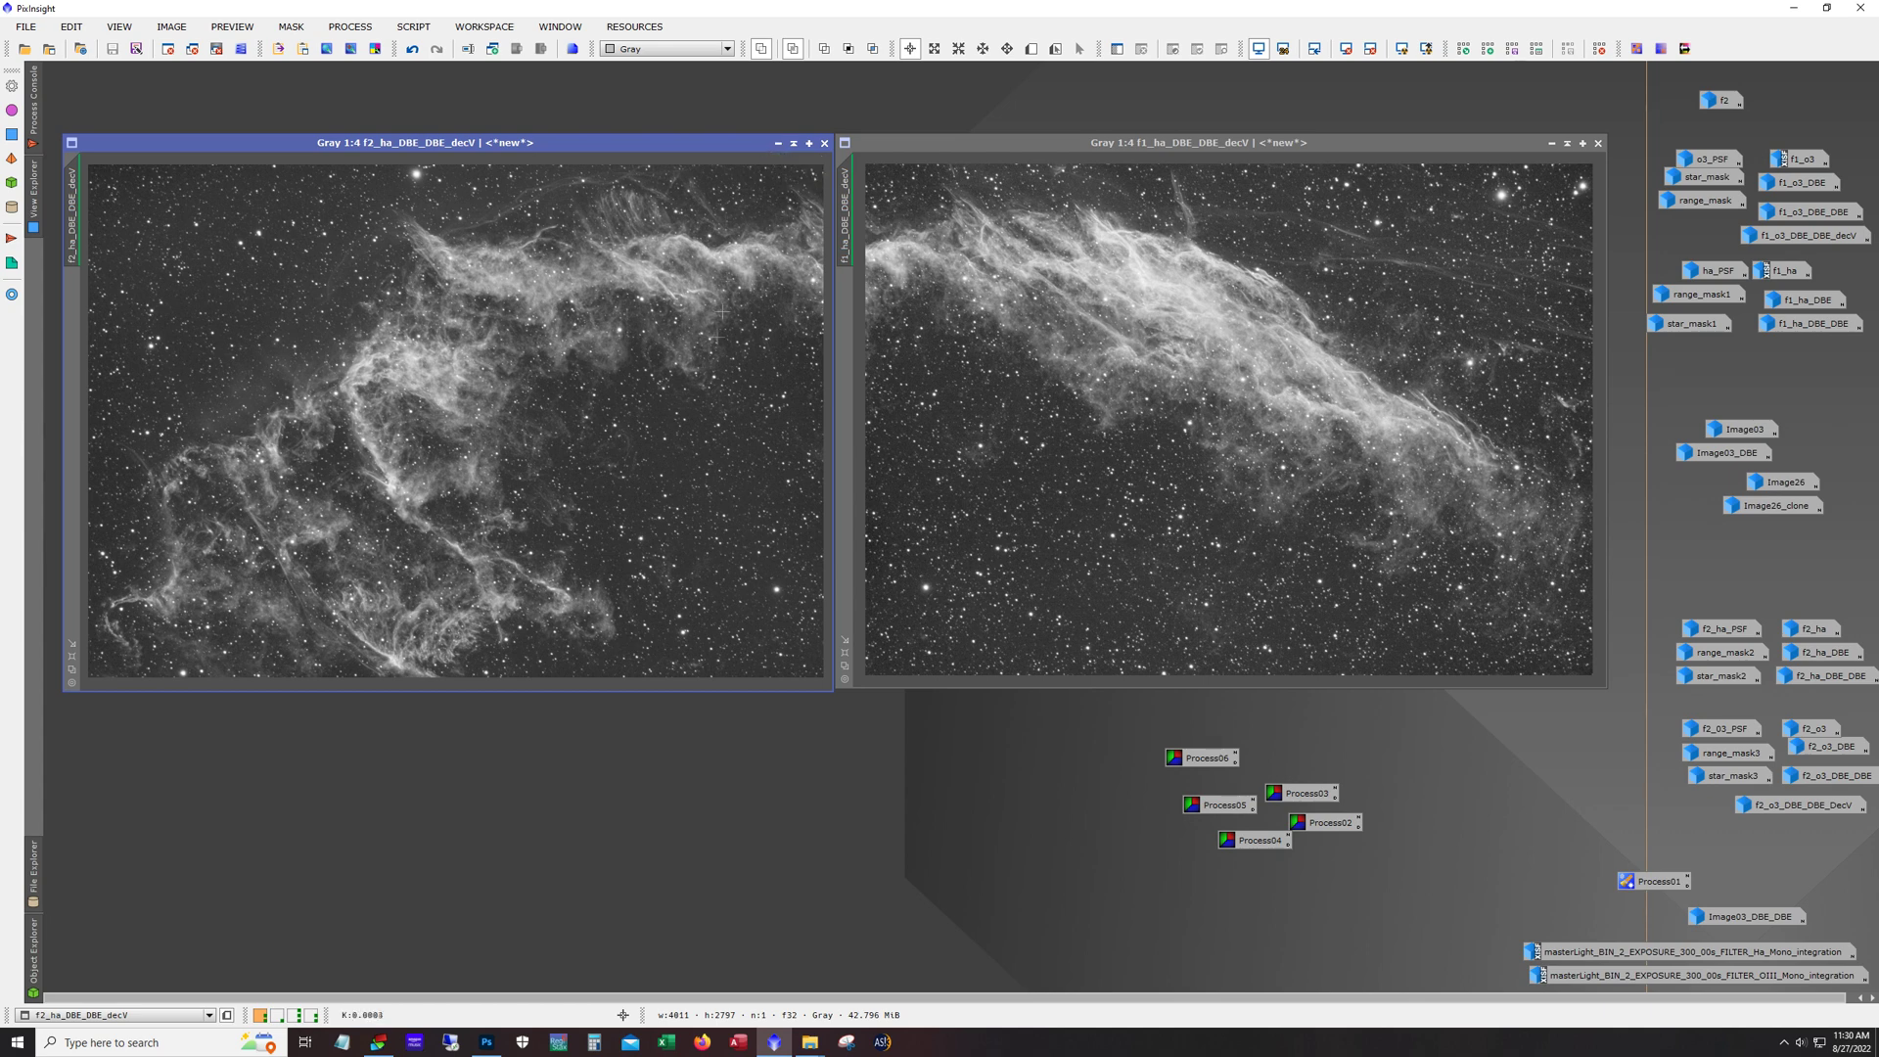
{"action": "left_click", "coordinate": [778, 143]}
{"action": "left_click", "coordinate": [1551, 143]}
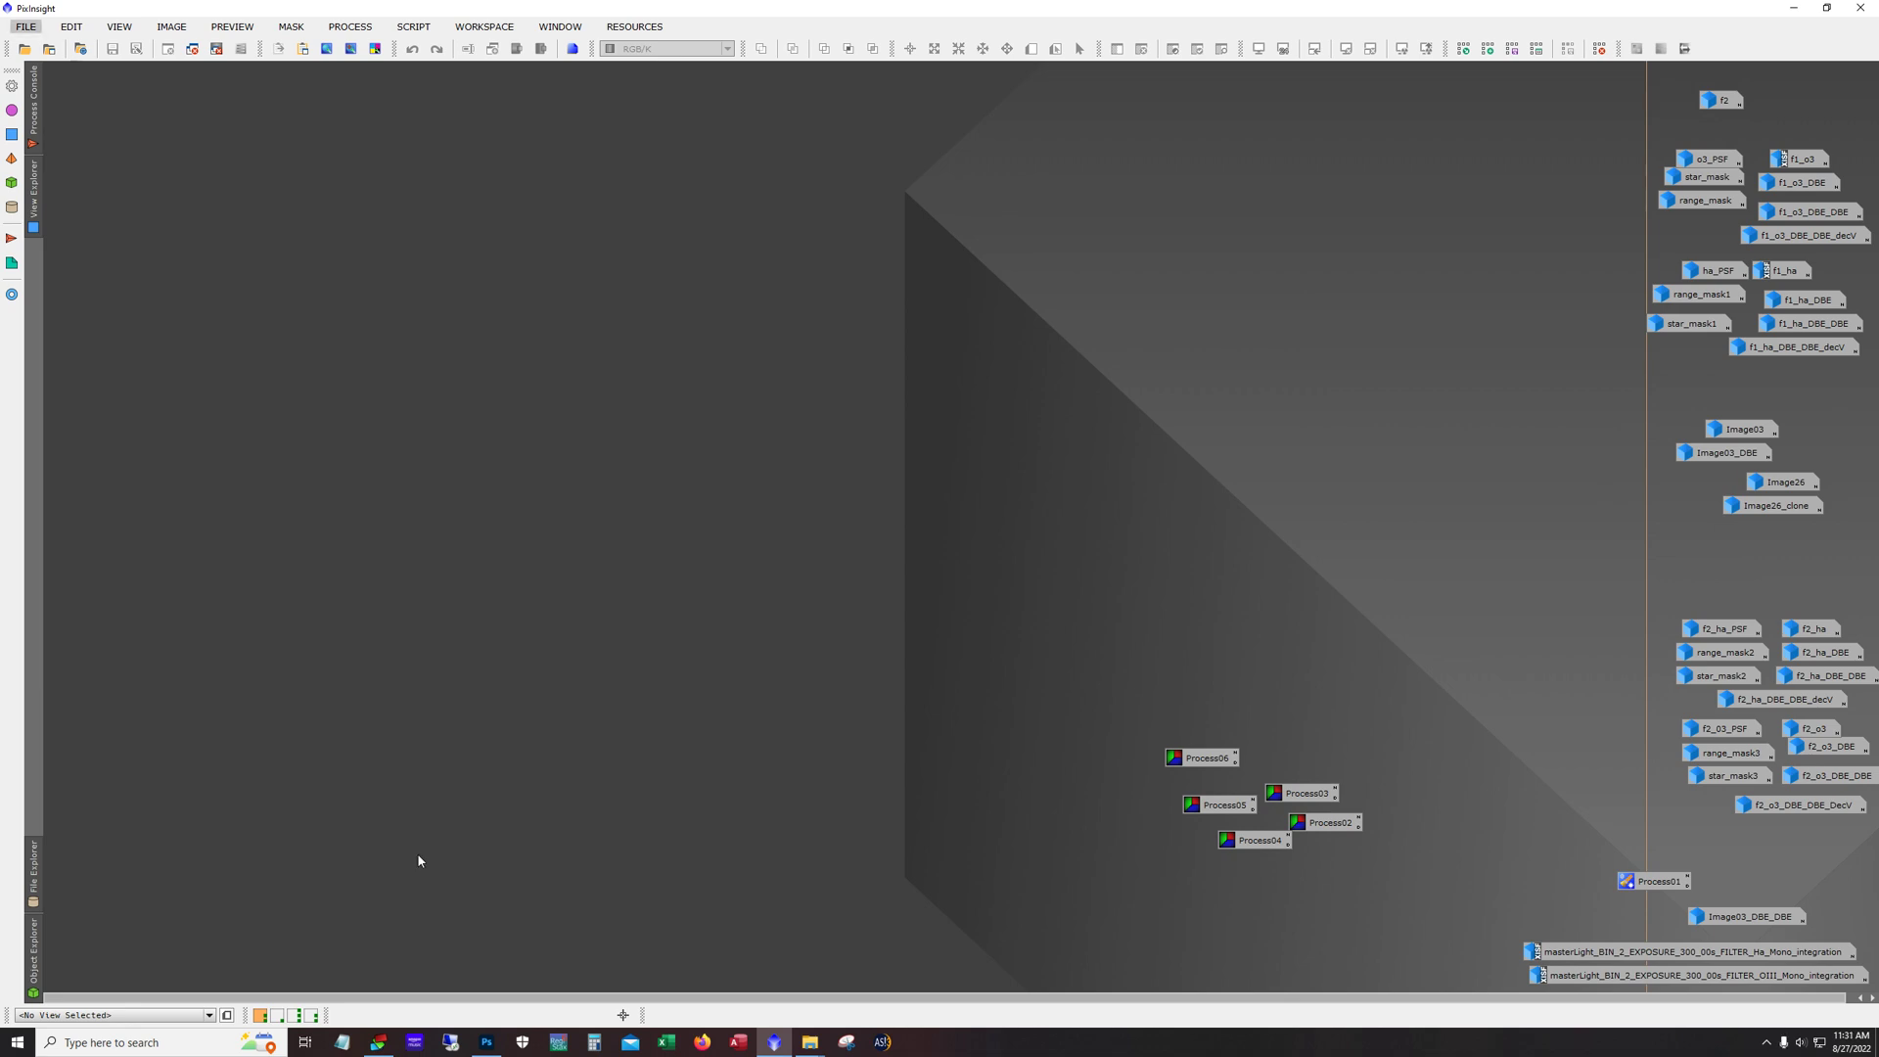
Step: Switch to workspace 3 and open f2_clone and F1 side by side, enlarging F1
{"action": "key", "text": "alt"}
{"action": "left_click", "coordinate": [295, 1016]}
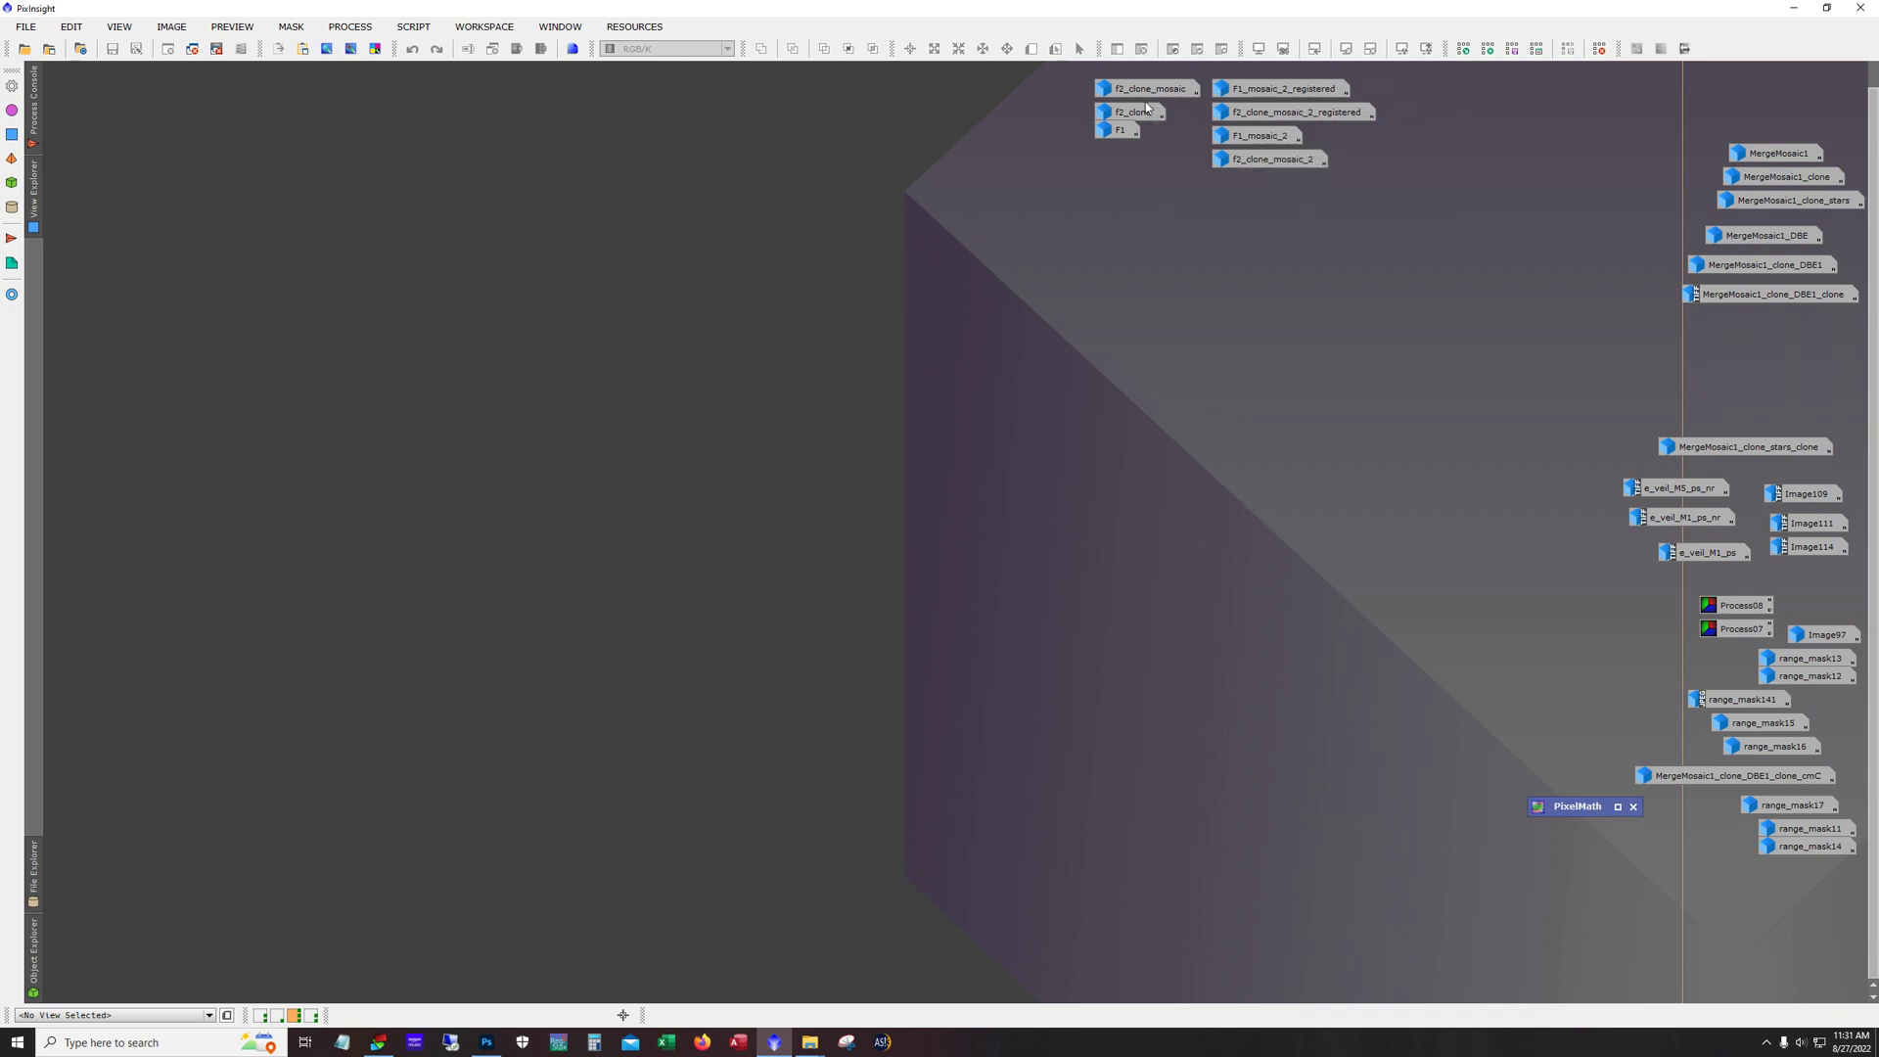
{"action": "mouse_move", "coordinate": [1143, 113]}
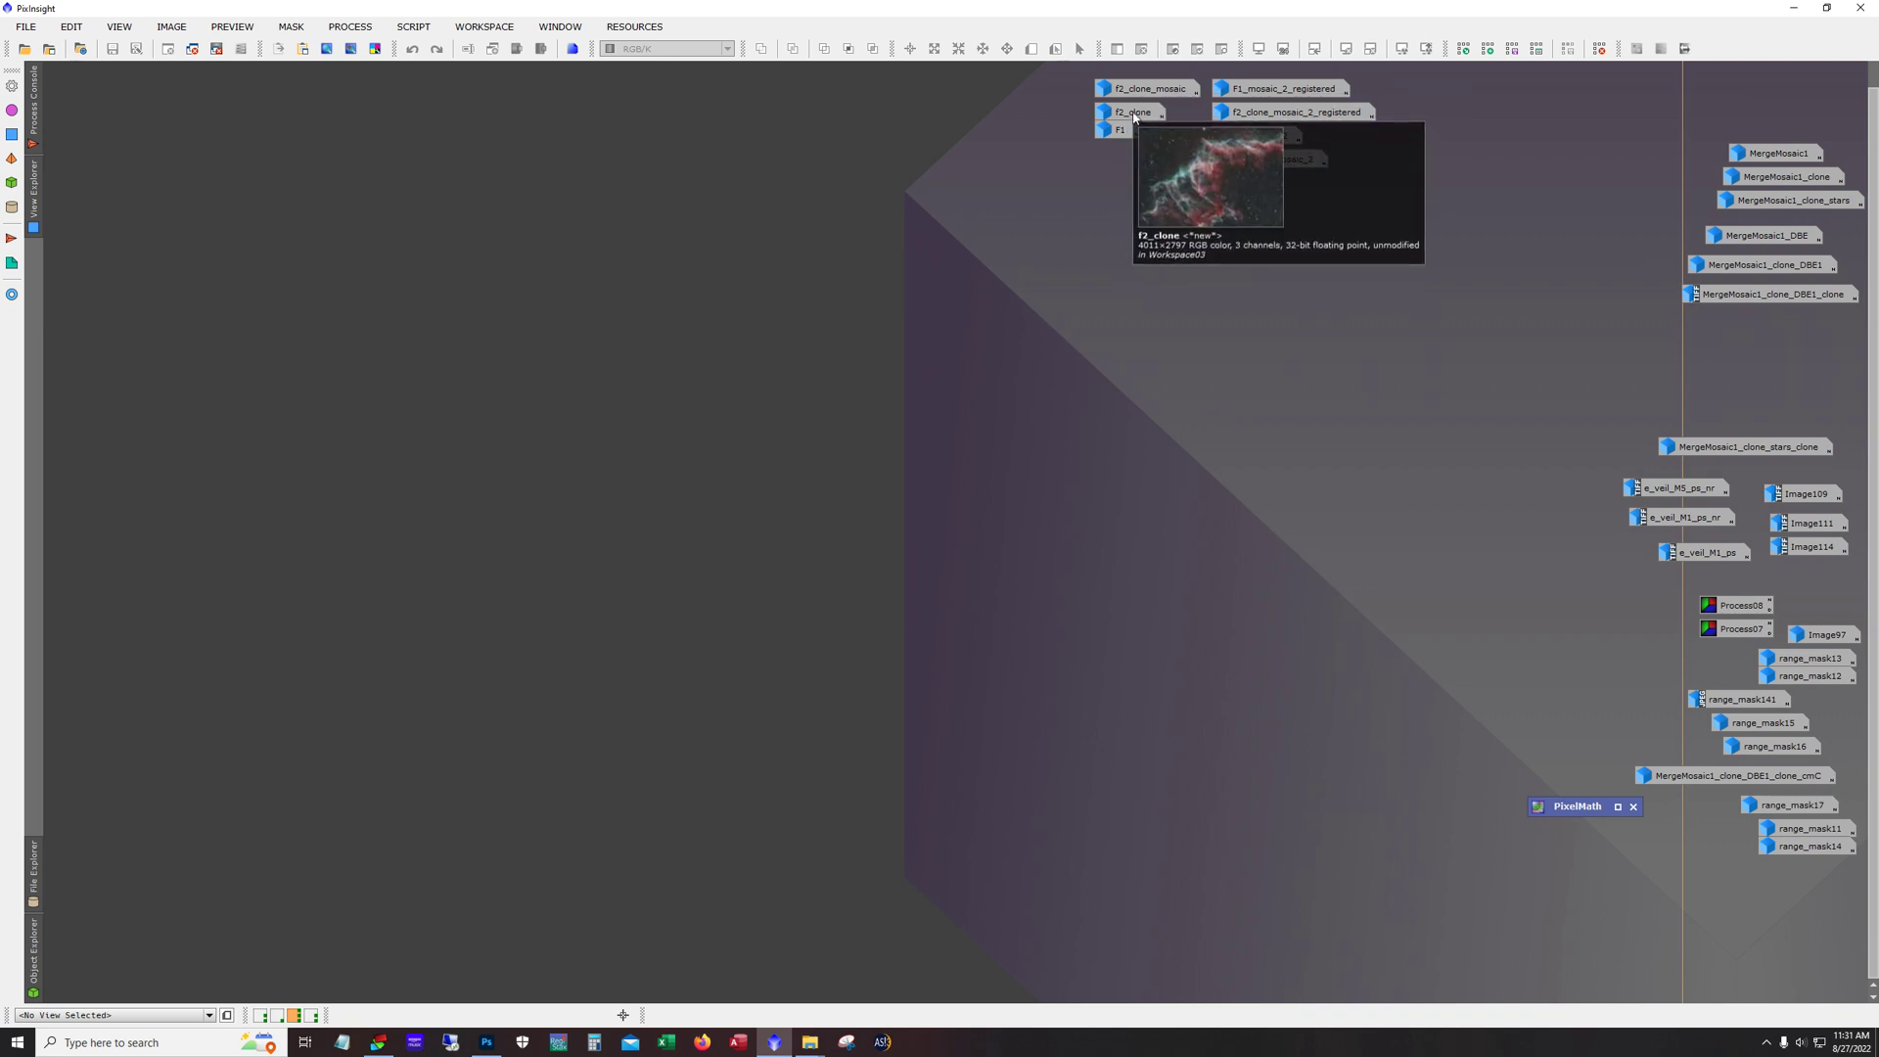
{"action": "double_click", "coordinate": [1134, 114]}
{"action": "double_click", "coordinate": [1118, 129]}
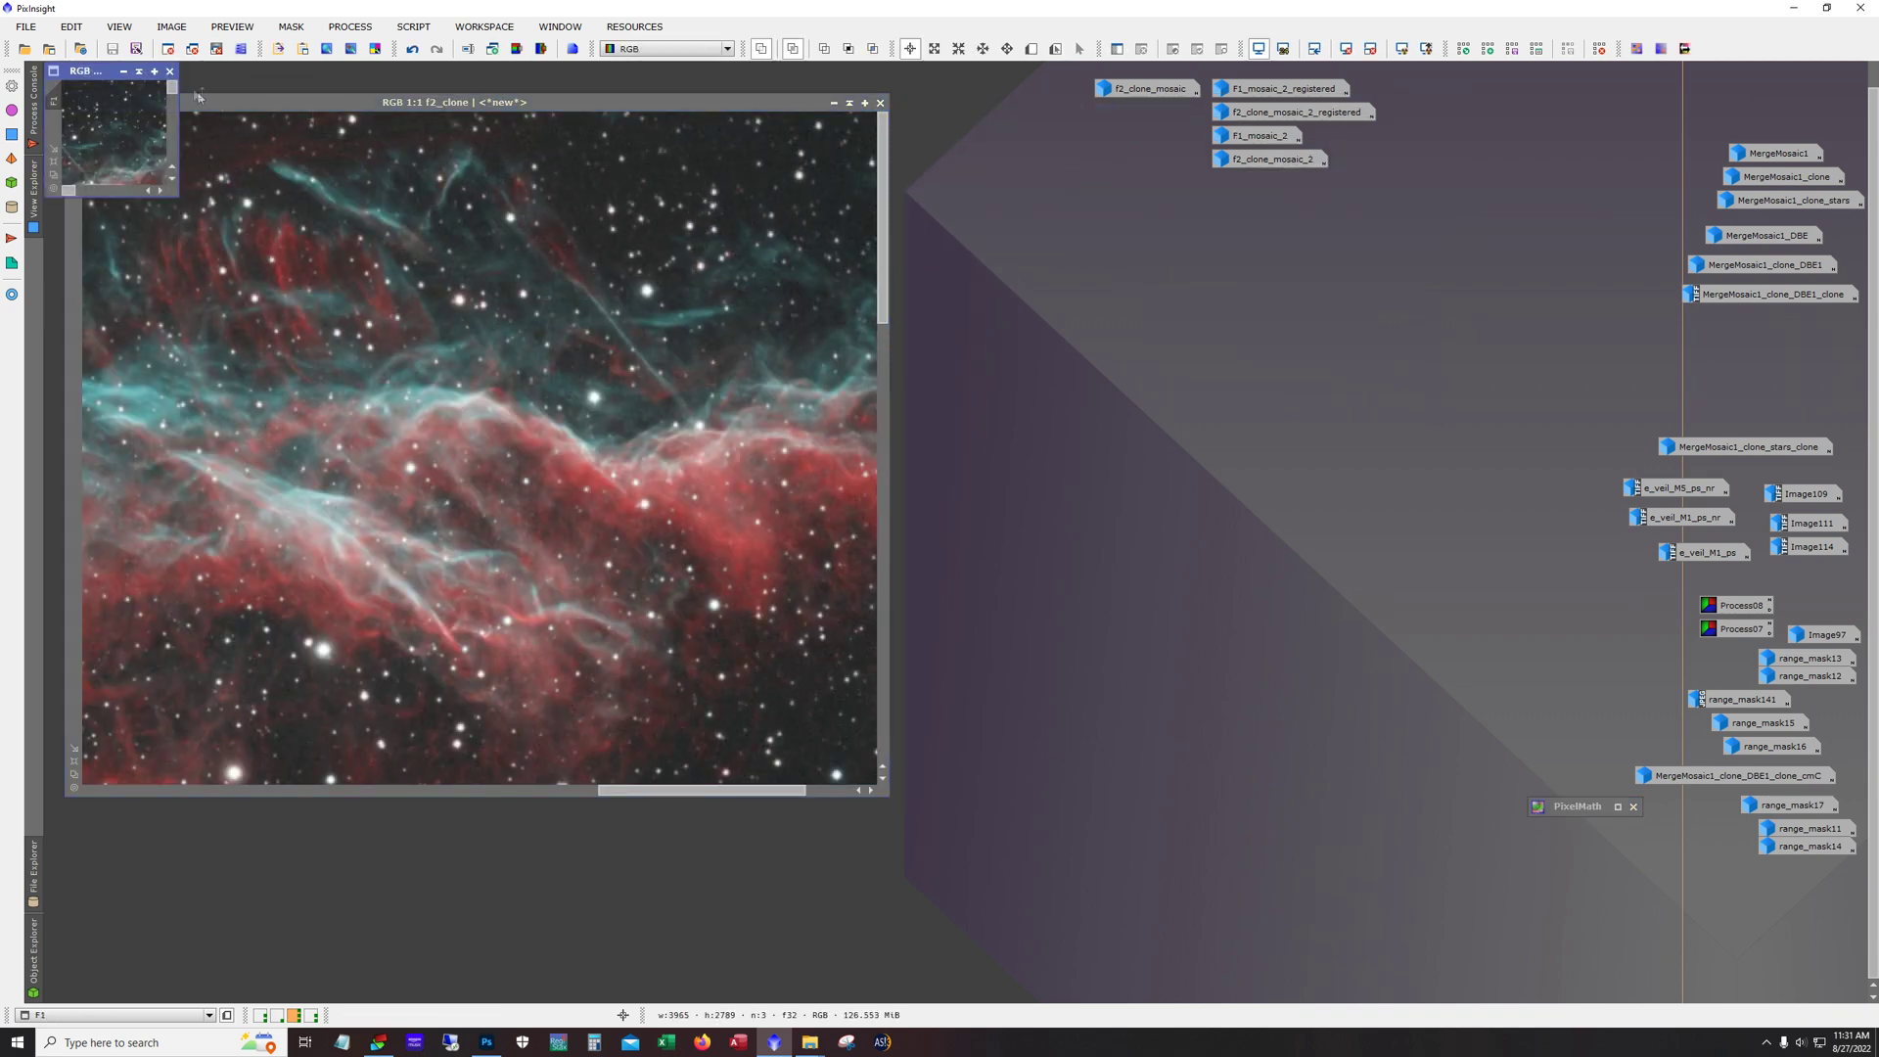
{"action": "left_click_drag", "start_coordinate": [69, 74], "coordinate": [916, 105]}
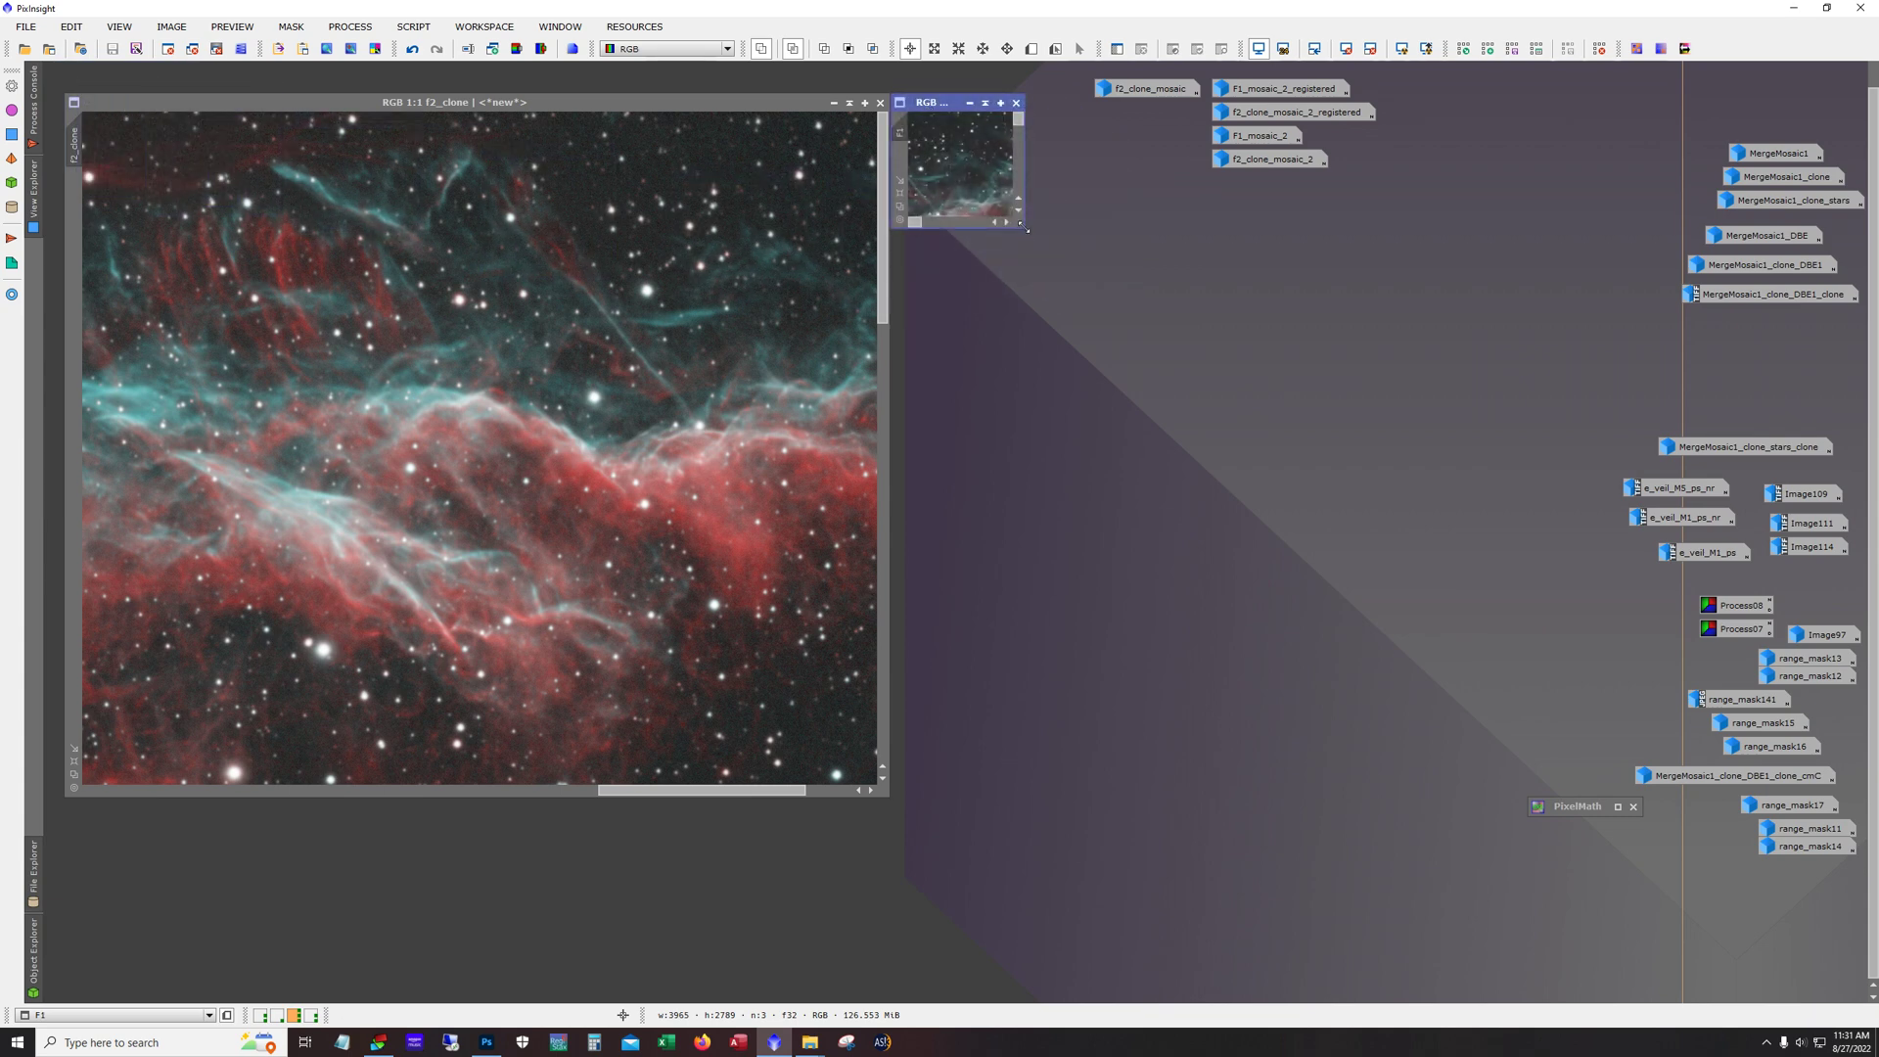
{"action": "left_click_drag", "start_coordinate": [1024, 232], "coordinate": [1604, 795]}
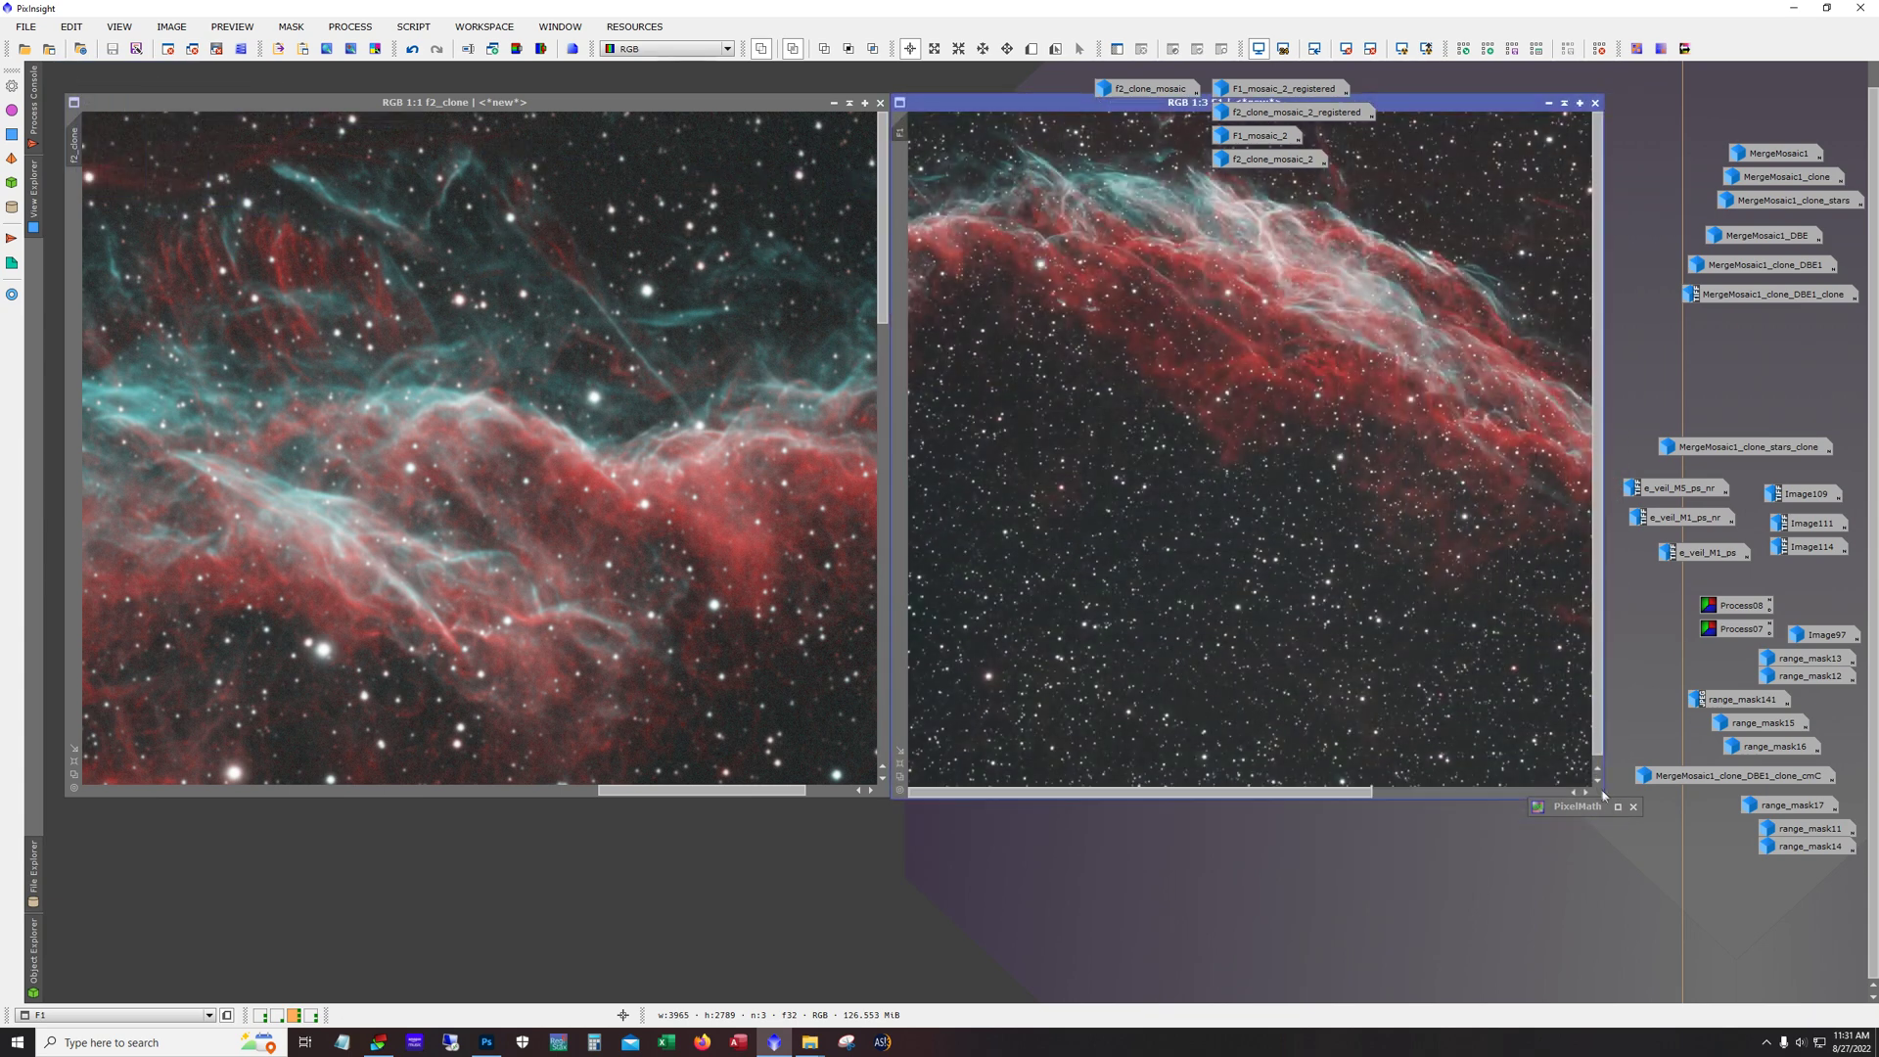
Step: Compare f2_clone against the widened F1 view, then iconize both images
{"action": "left_click", "coordinate": [483, 527]}
{"action": "scroll", "coordinate": [483, 527], "scroll_direction": "down", "scroll_amount": 3}
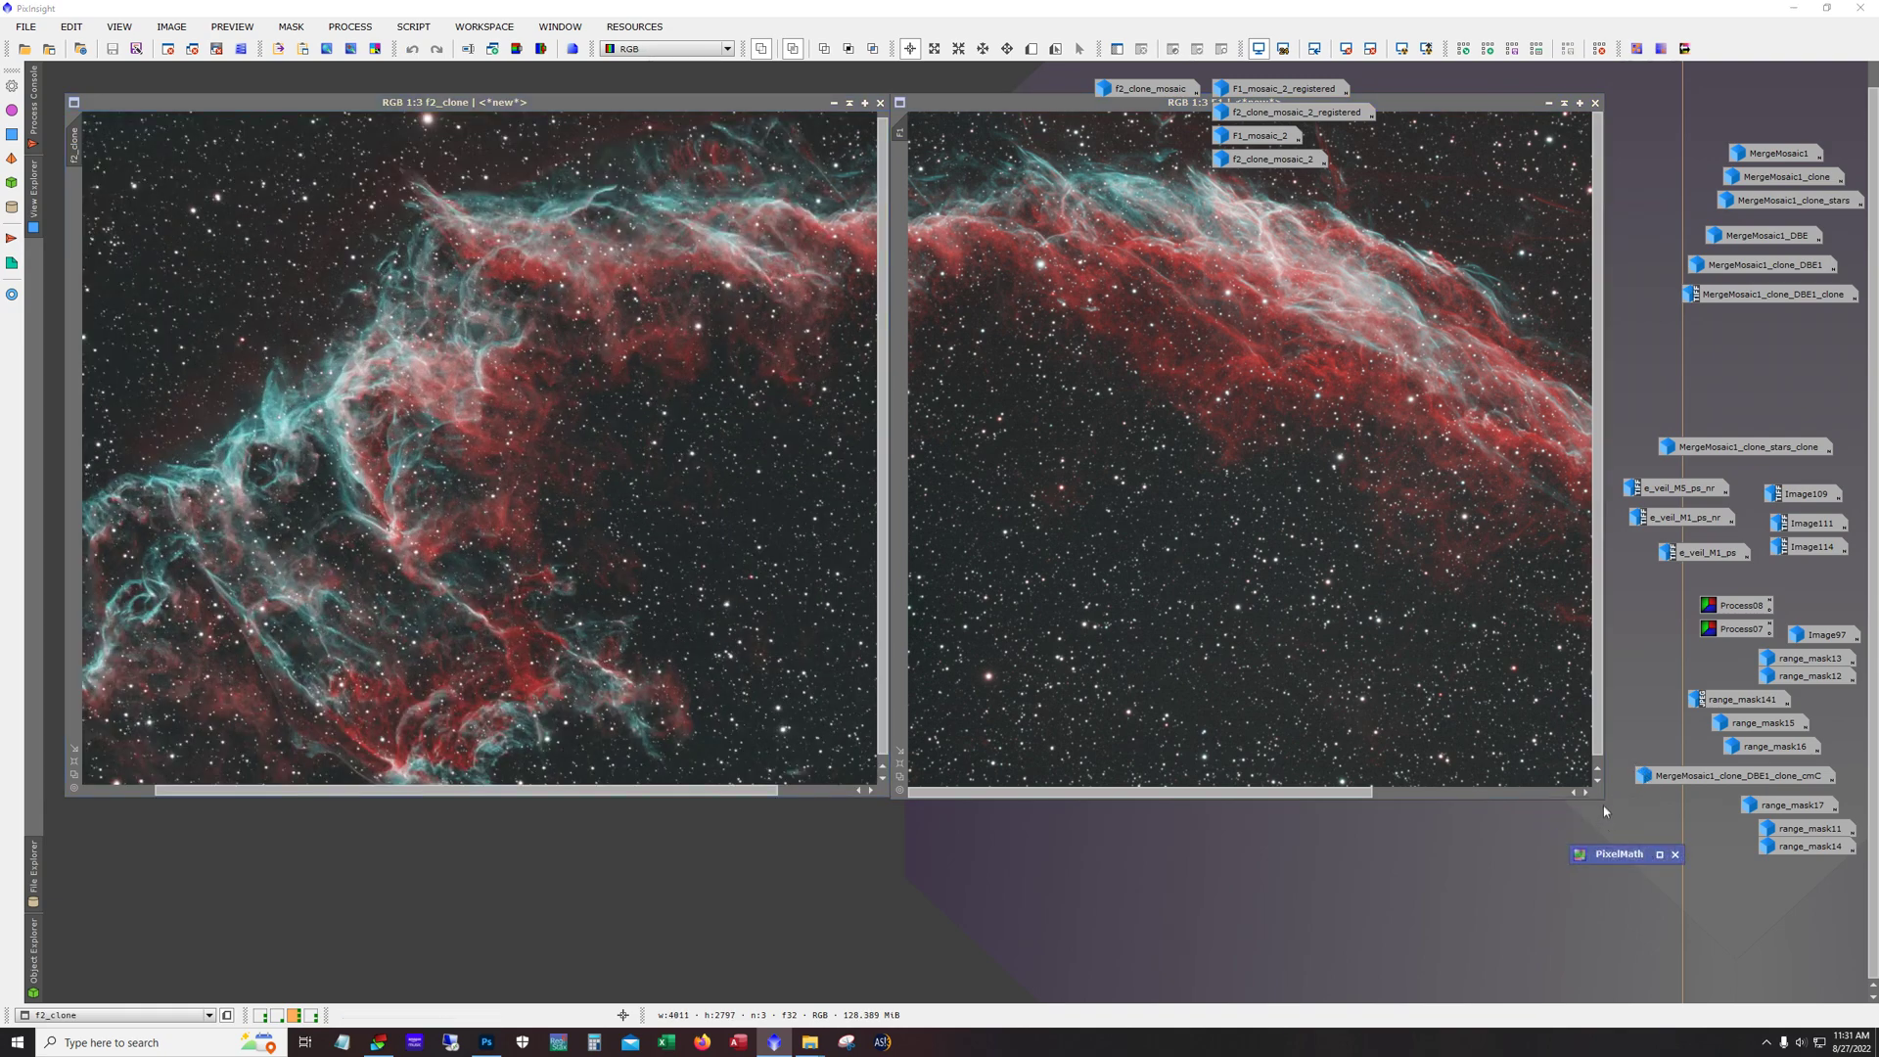
{"action": "left_click_drag", "start_coordinate": [1605, 799], "coordinate": [1654, 799]}
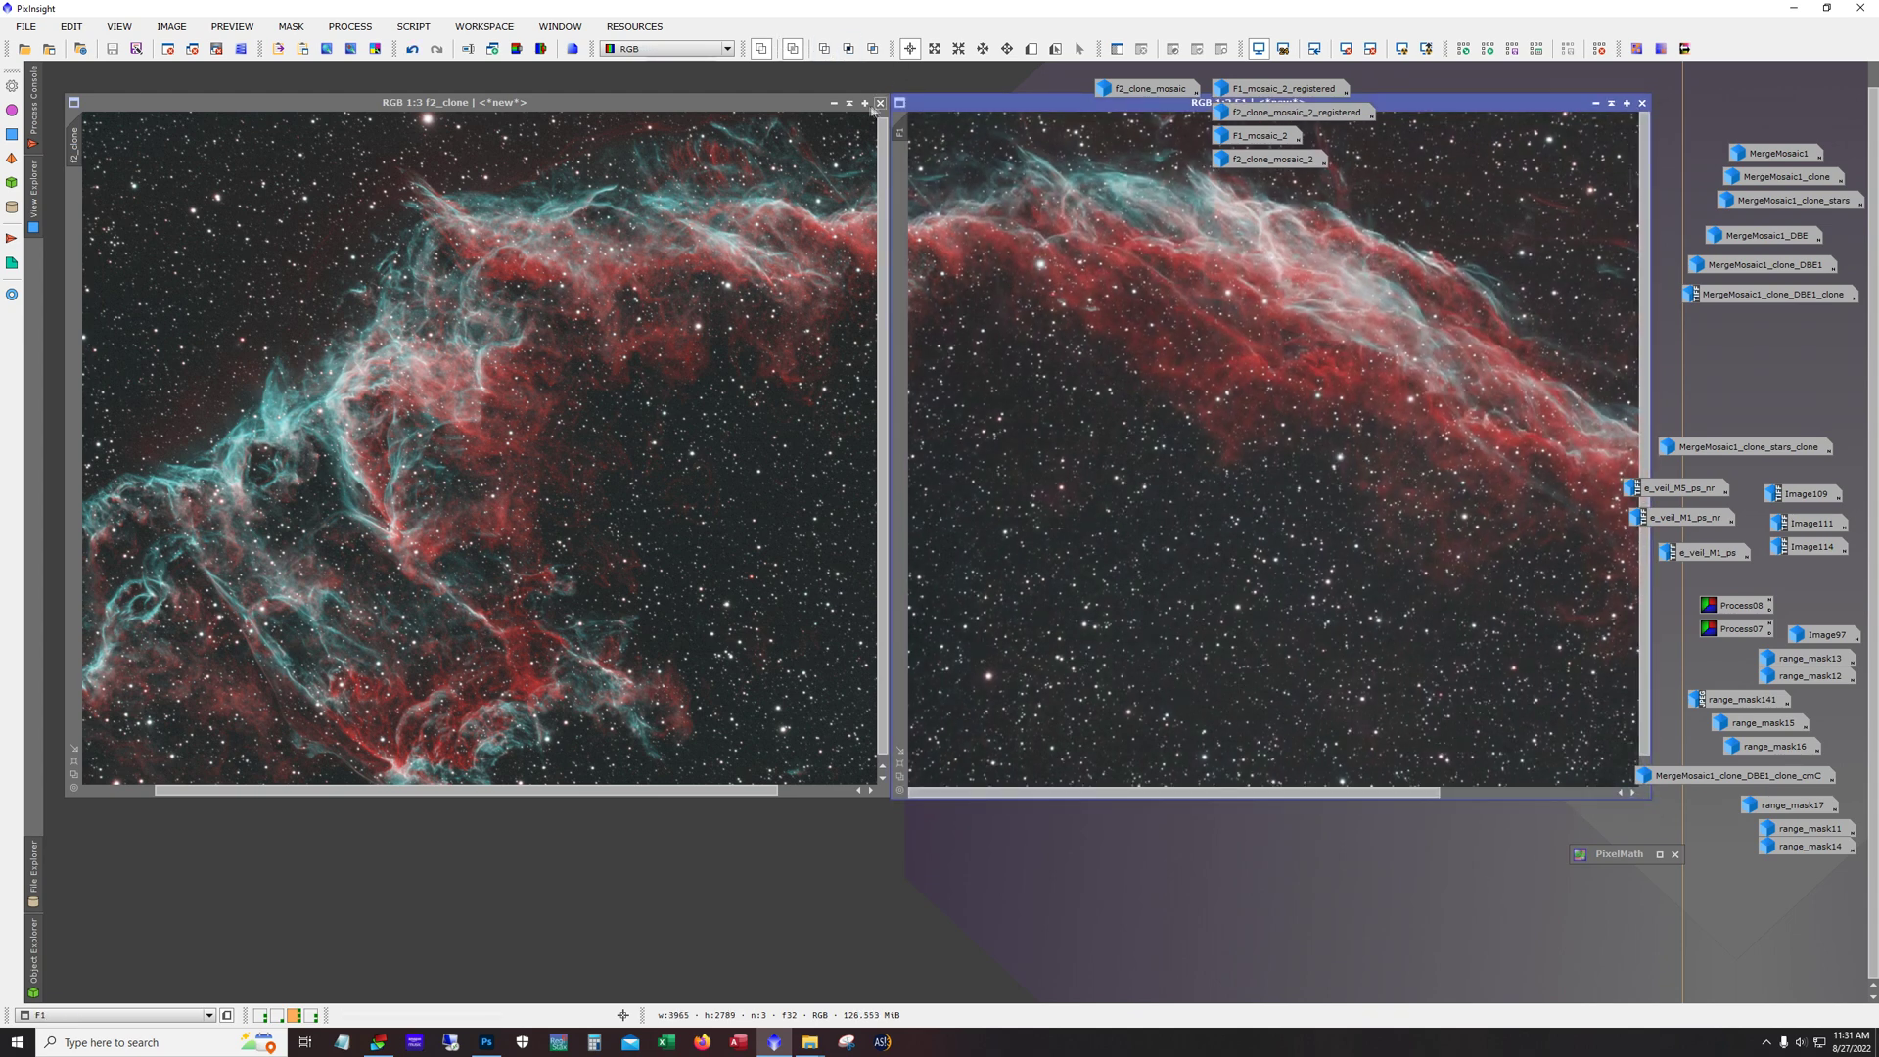
{"action": "left_click", "coordinate": [834, 101]}
{"action": "left_click", "coordinate": [1596, 102]}
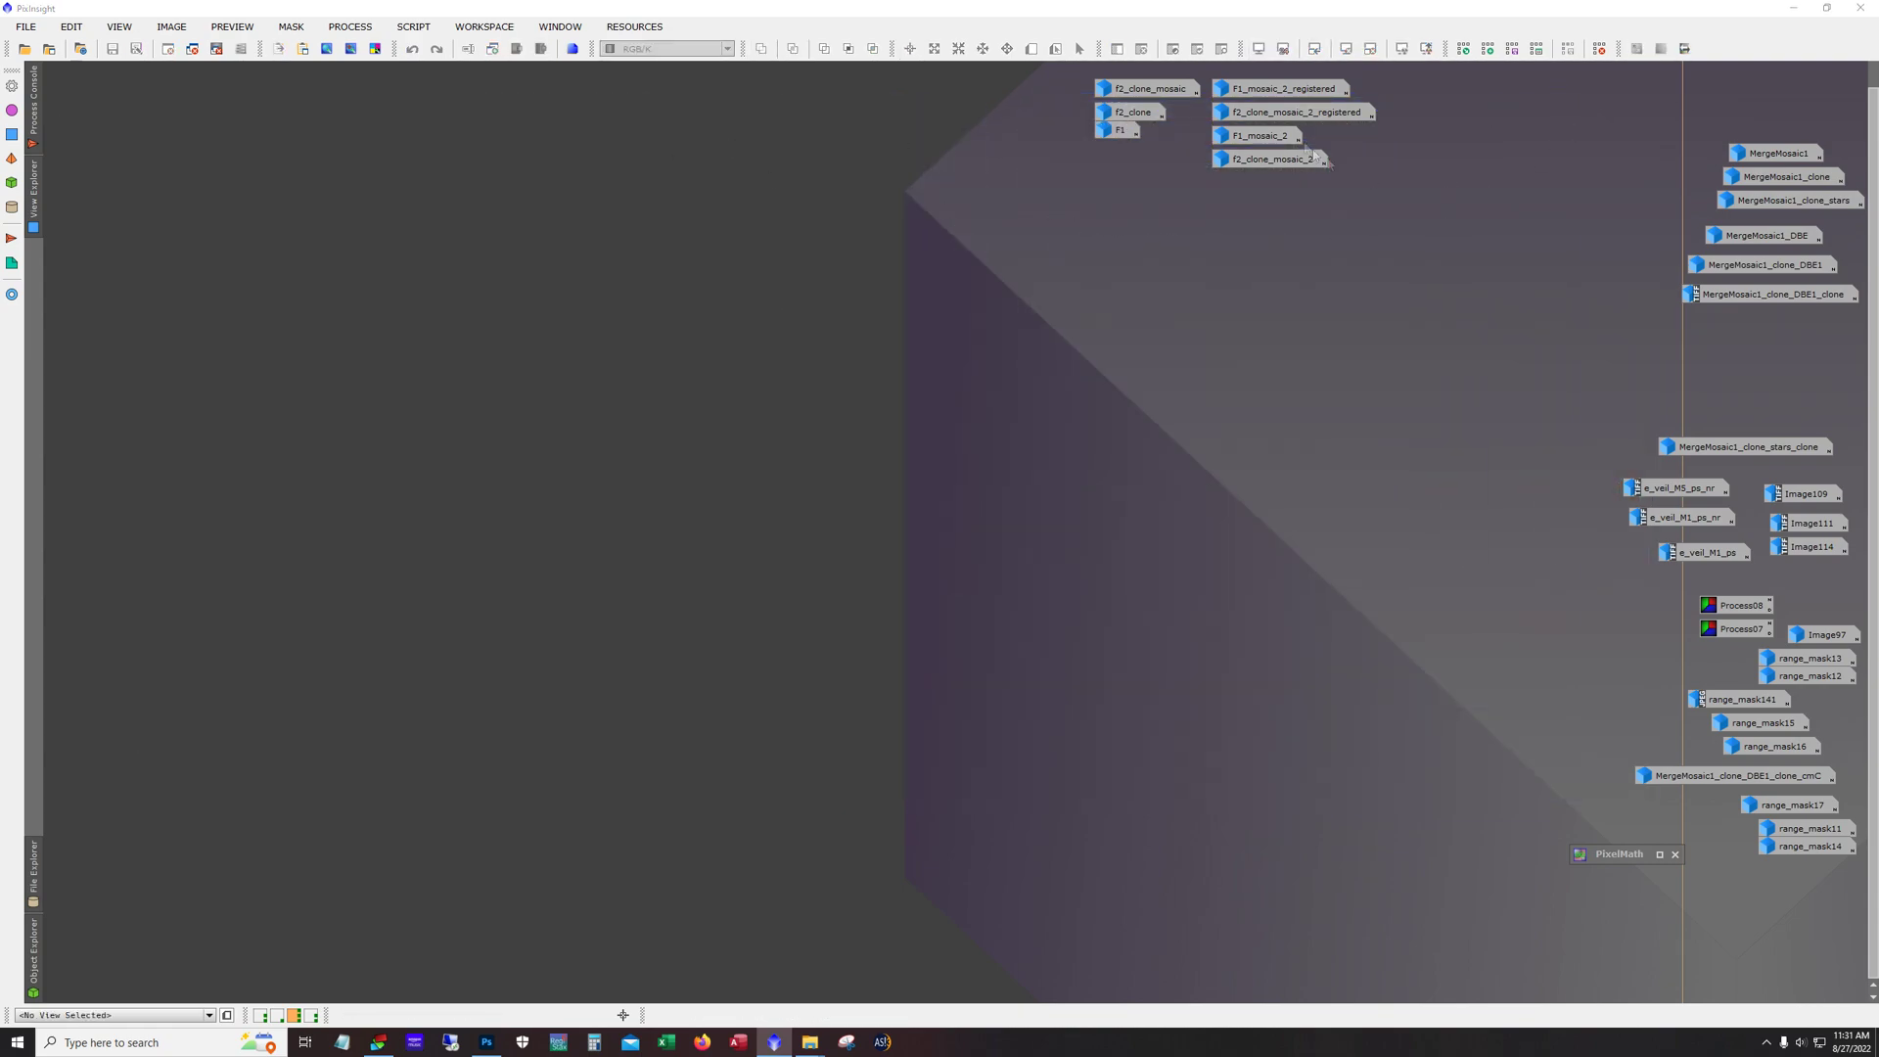
Step: Open F1_mosaic_2_registered and f2_clone_mosaic_2_registered and arrange them so both are visible
{"action": "double_click", "coordinate": [1295, 88]}
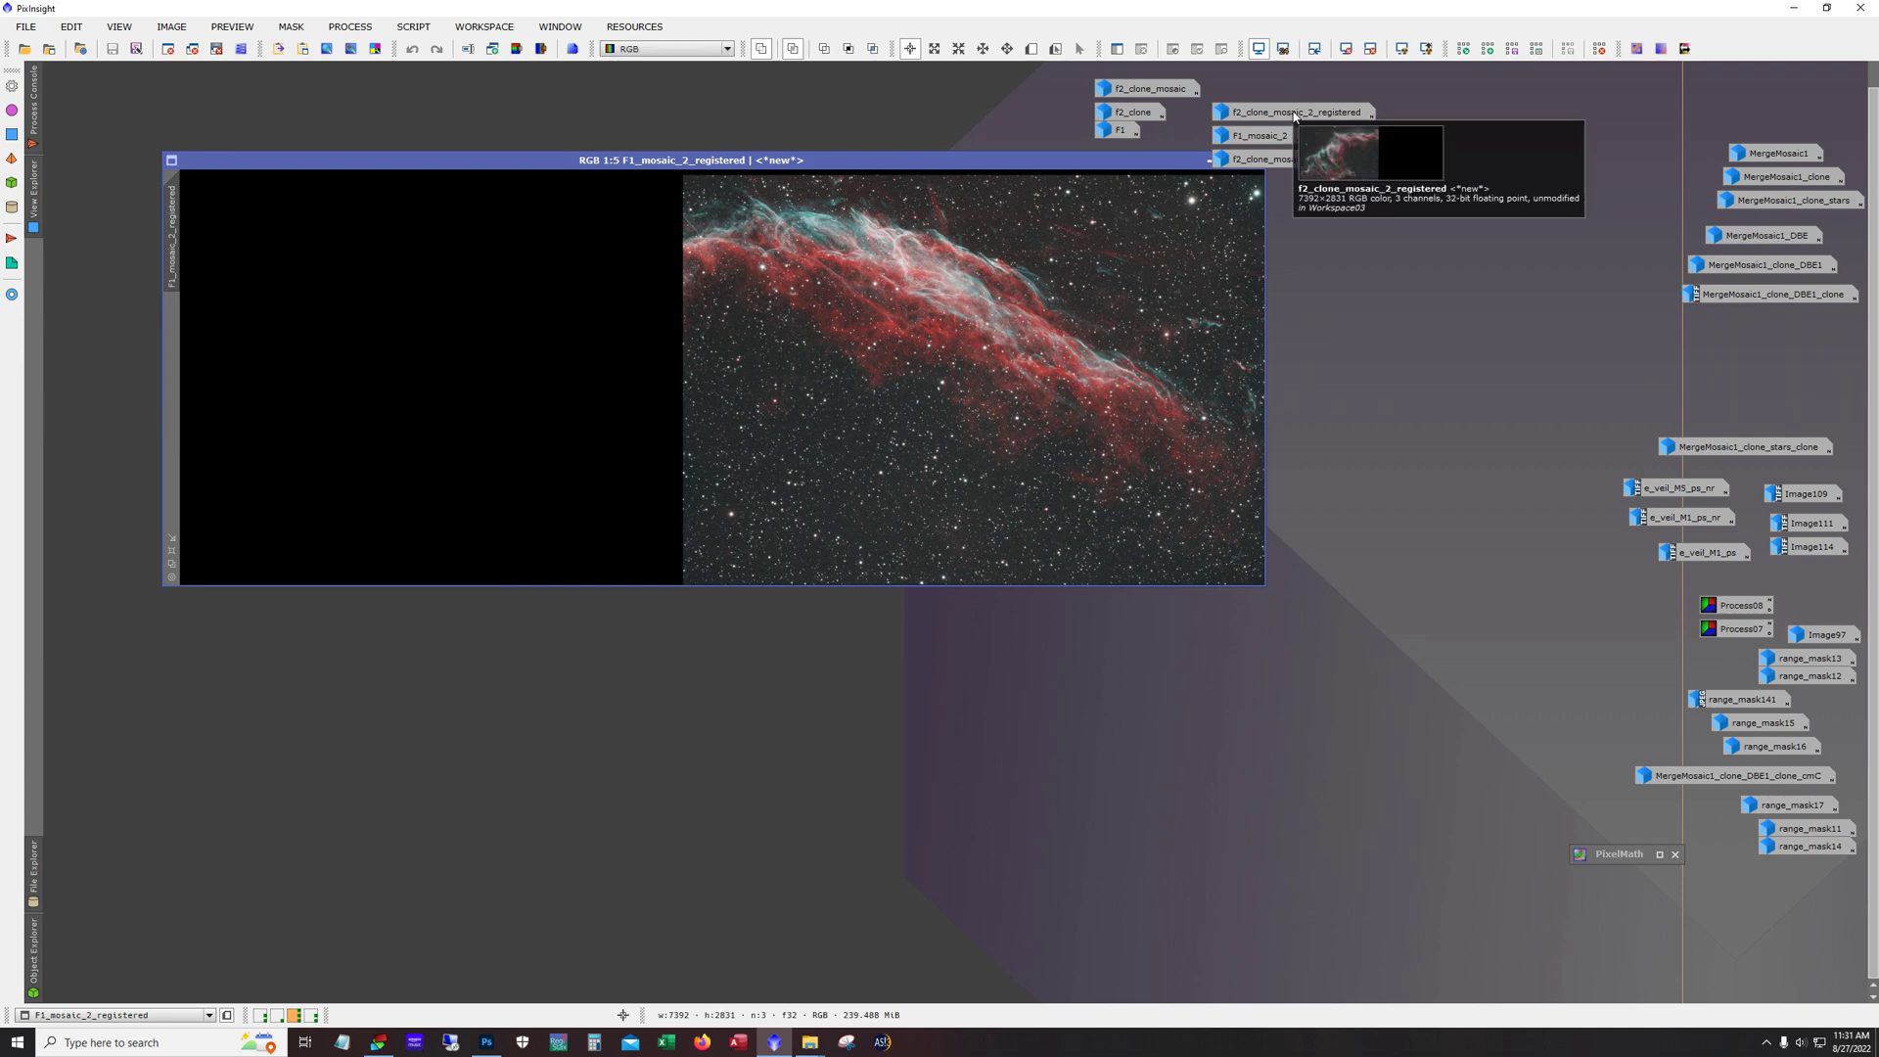
{"action": "double_click", "coordinate": [1296, 113]}
{"action": "left_click_drag", "start_coordinate": [718, 193], "coordinate": [644, 492]}
{"action": "left_click_drag", "start_coordinate": [737, 162], "coordinate": [676, 116]}
{"action": "left_click", "coordinate": [844, 597]}
{"action": "left_click_drag", "start_coordinate": [751, 492], "coordinate": [741, 503]}
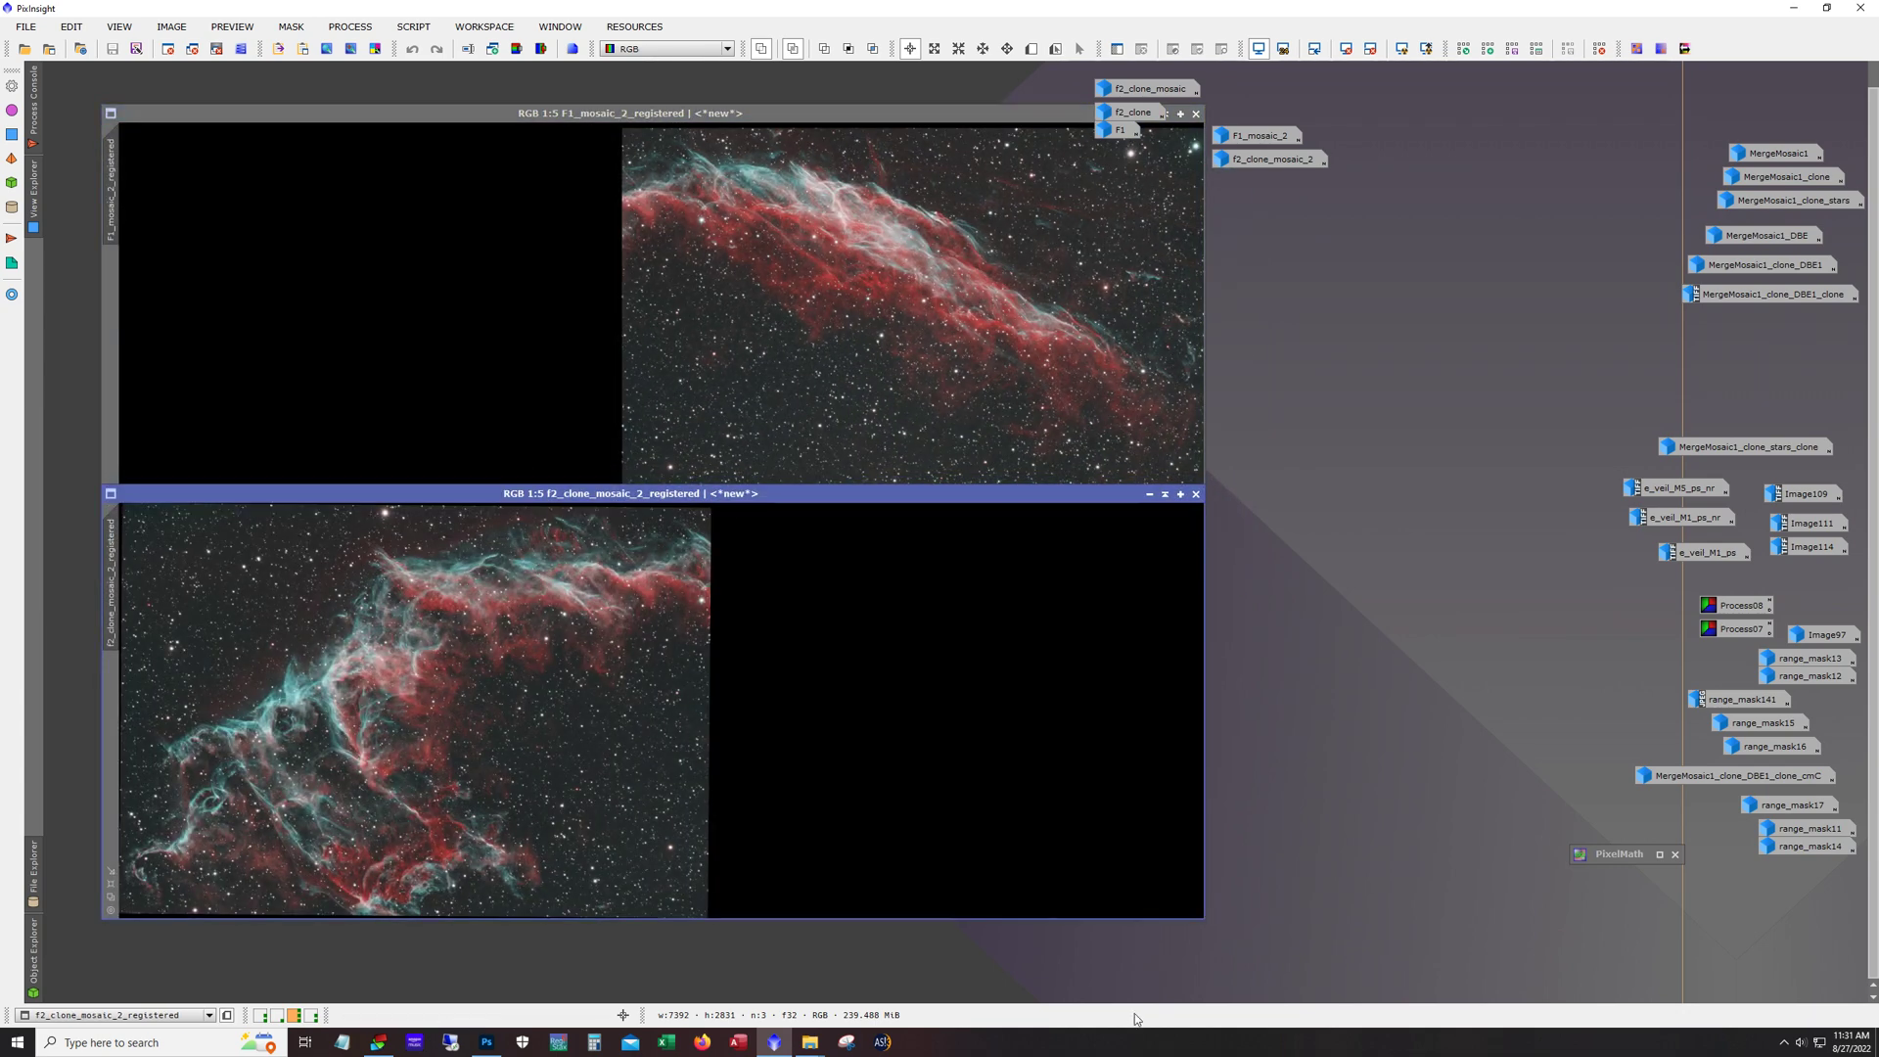
Step: Preview f2_clone_mosaic zoomed in, then iconize it
{"action": "double_click", "coordinate": [1150, 88]}
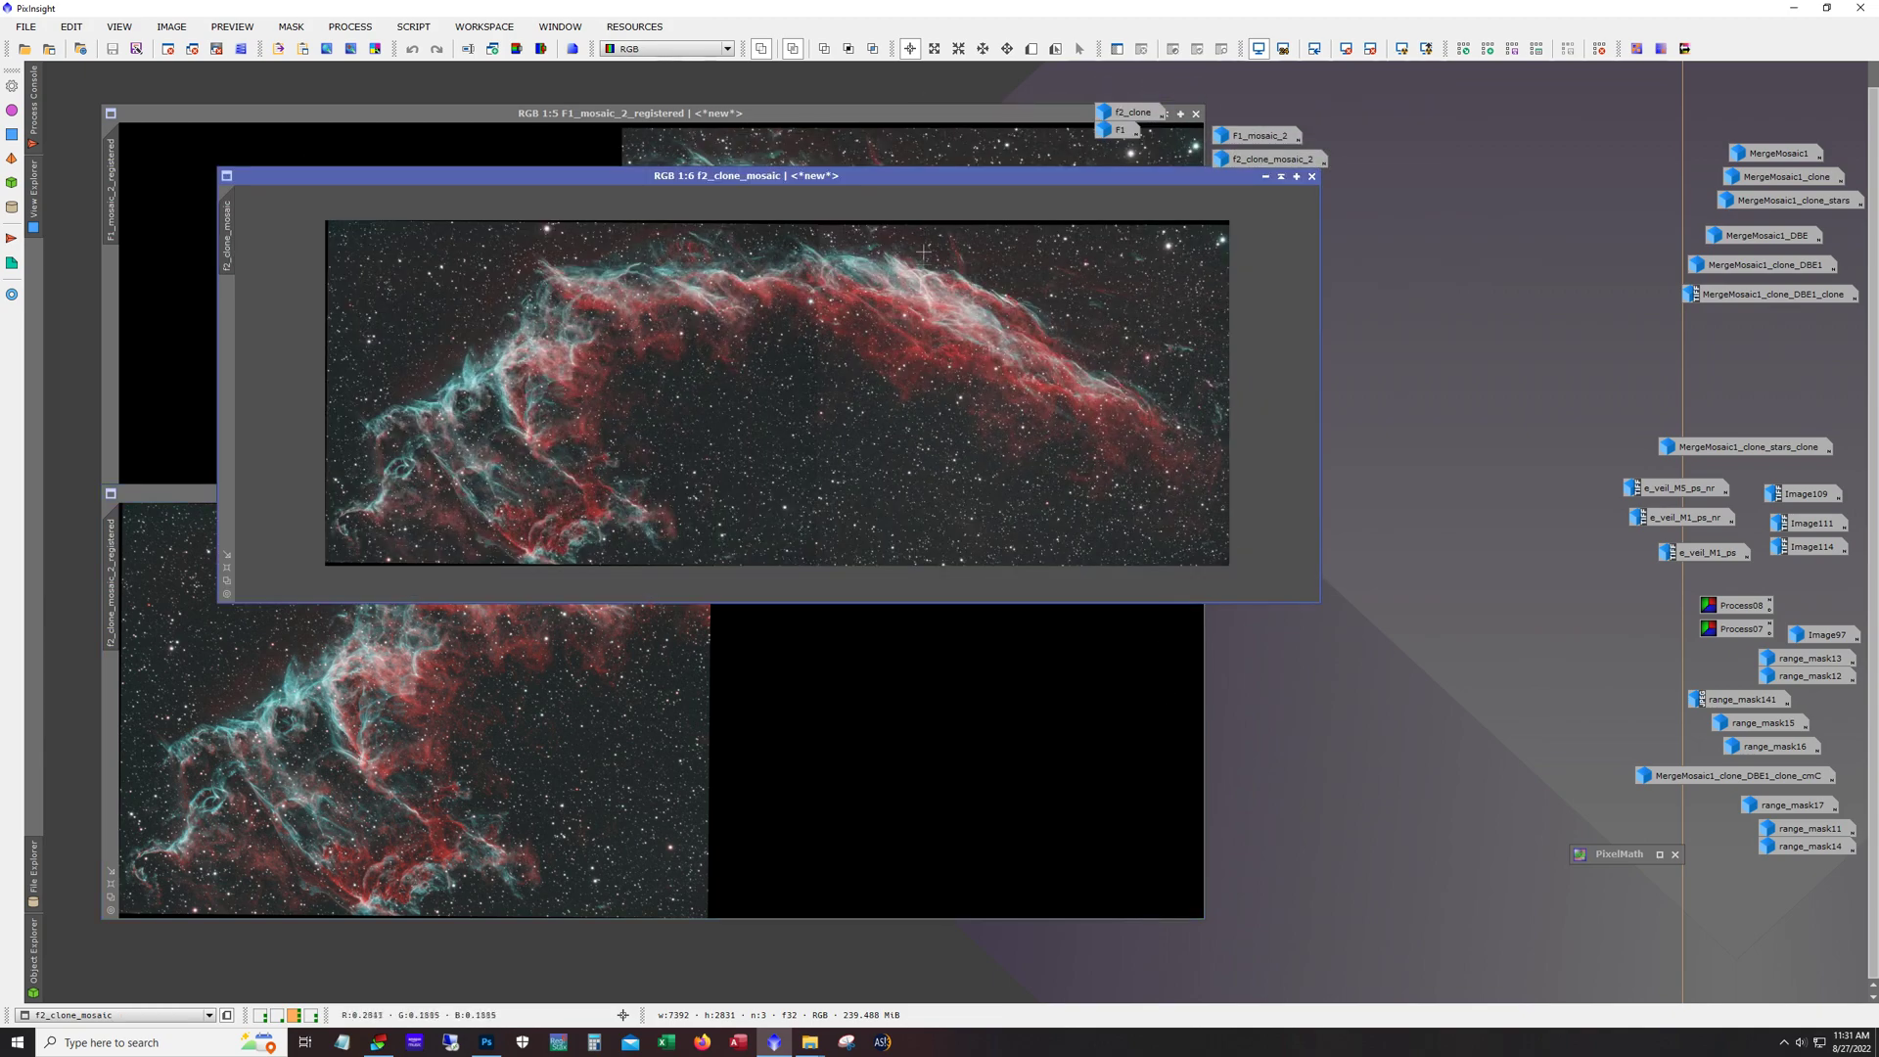
{"action": "left_click_drag", "start_coordinate": [890, 181], "coordinate": [814, 210]}
{"action": "scroll", "coordinate": [791, 431], "scroll_direction": "up", "scroll_amount": 4}
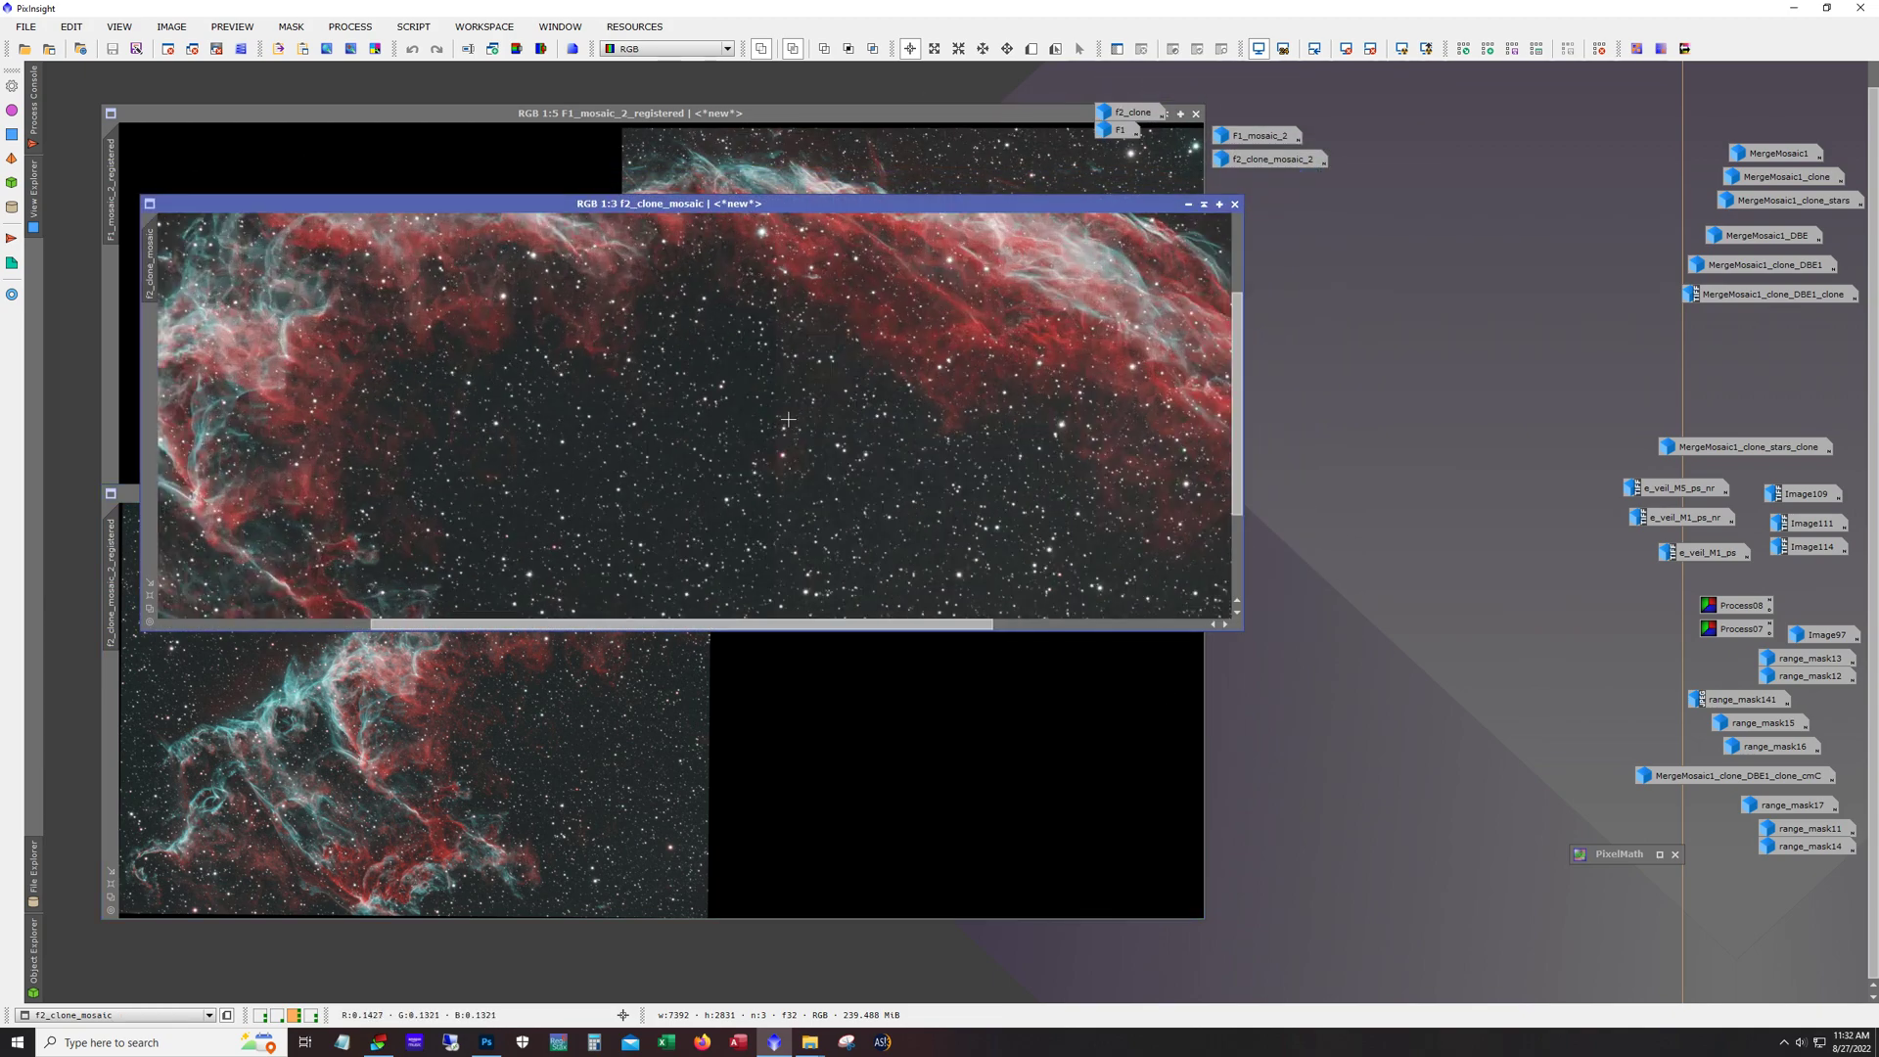
{"action": "left_click_drag", "start_coordinate": [778, 624], "coordinate": [866, 625]}
{"action": "left_click", "coordinate": [1188, 205]}
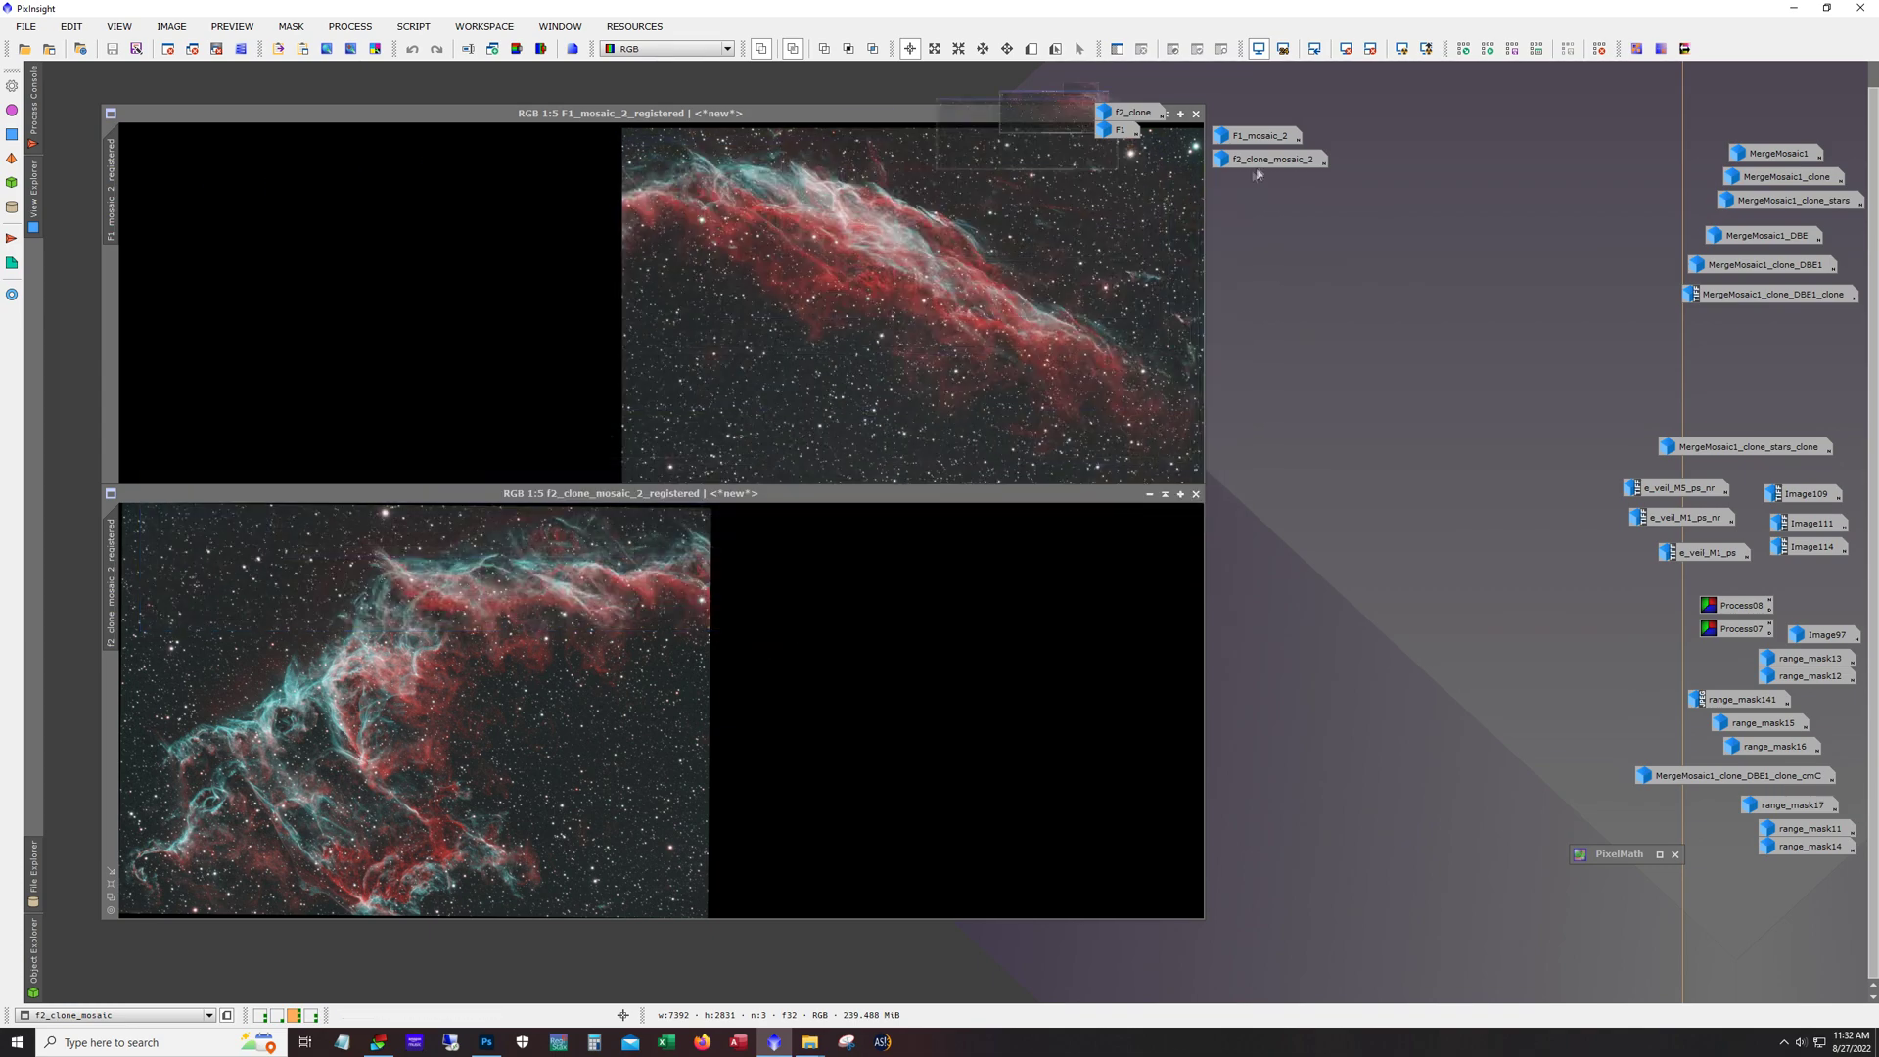
Step: Open MergeMosaic1 and position it over the registered panels
{"action": "mouse_move", "coordinate": [1272, 140]}
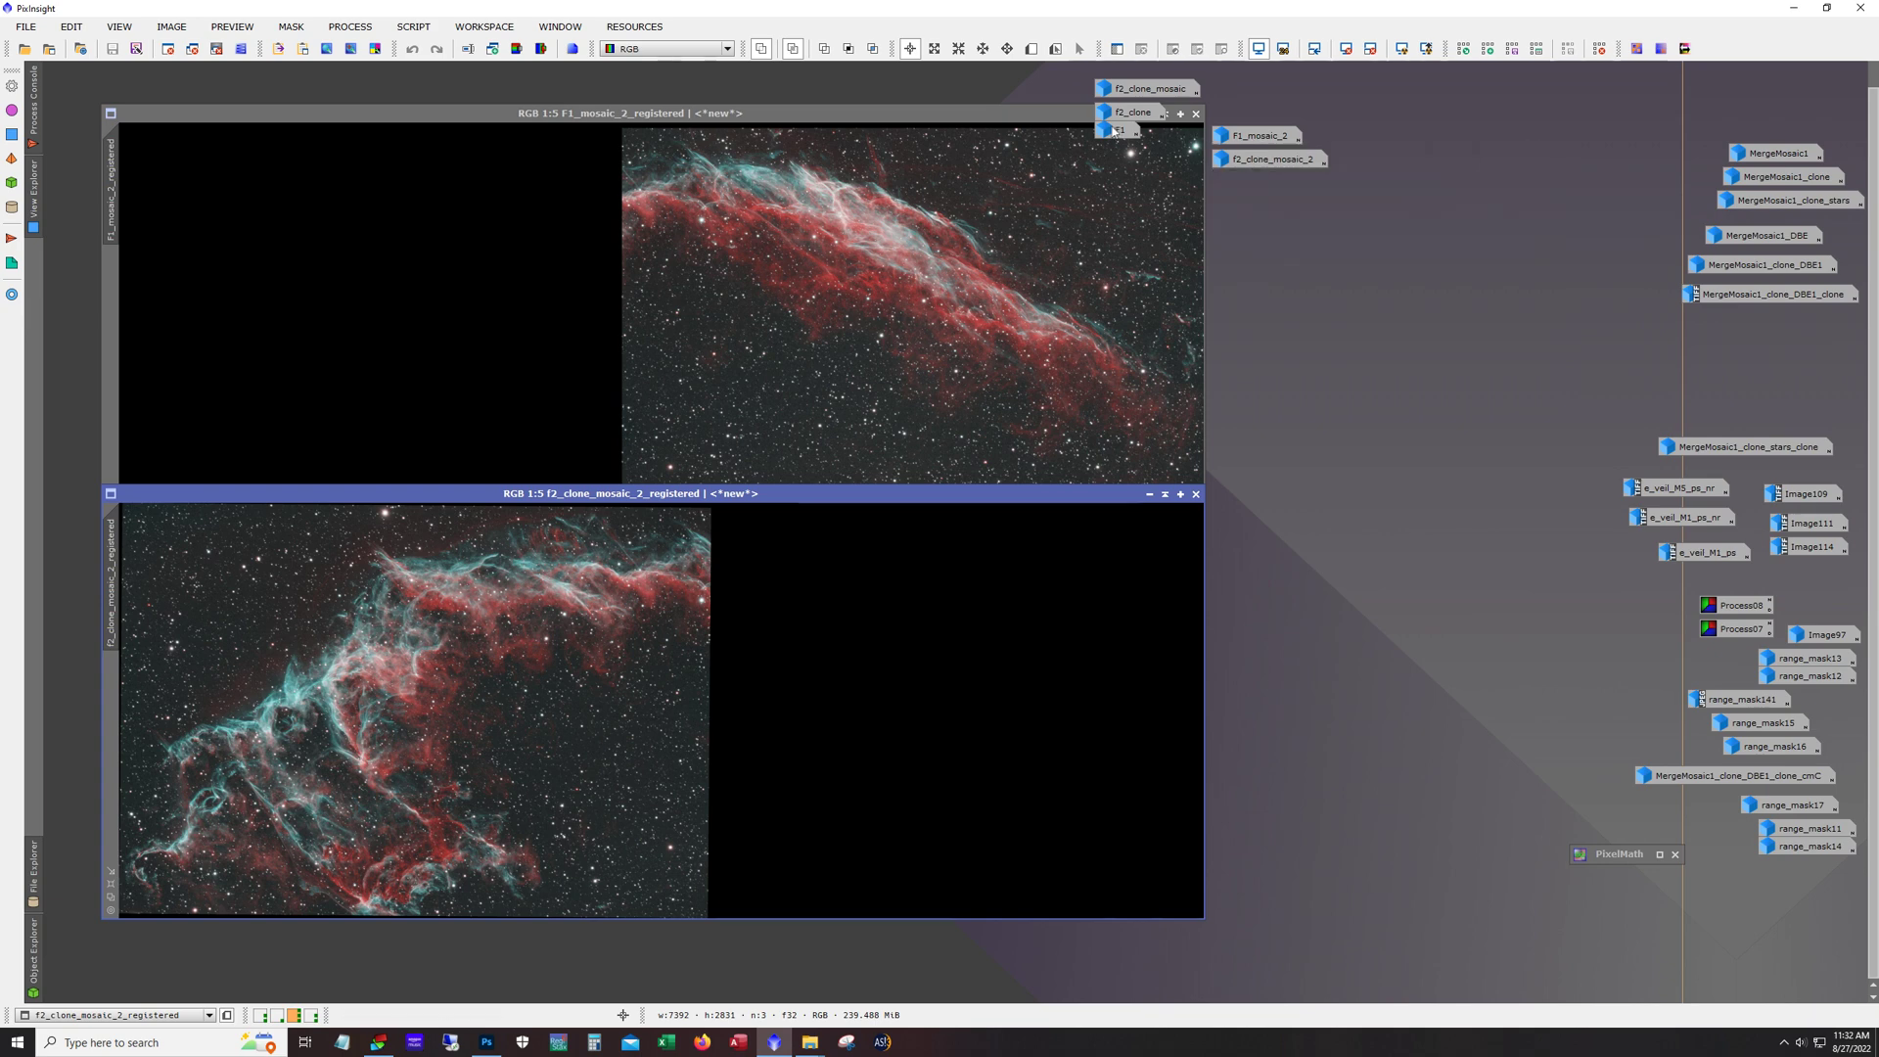
{"action": "mouse_move", "coordinate": [1128, 91]}
{"action": "double_click", "coordinate": [1762, 155]}
{"action": "left_click_drag", "start_coordinate": [654, 160], "coordinate": [683, 193]}
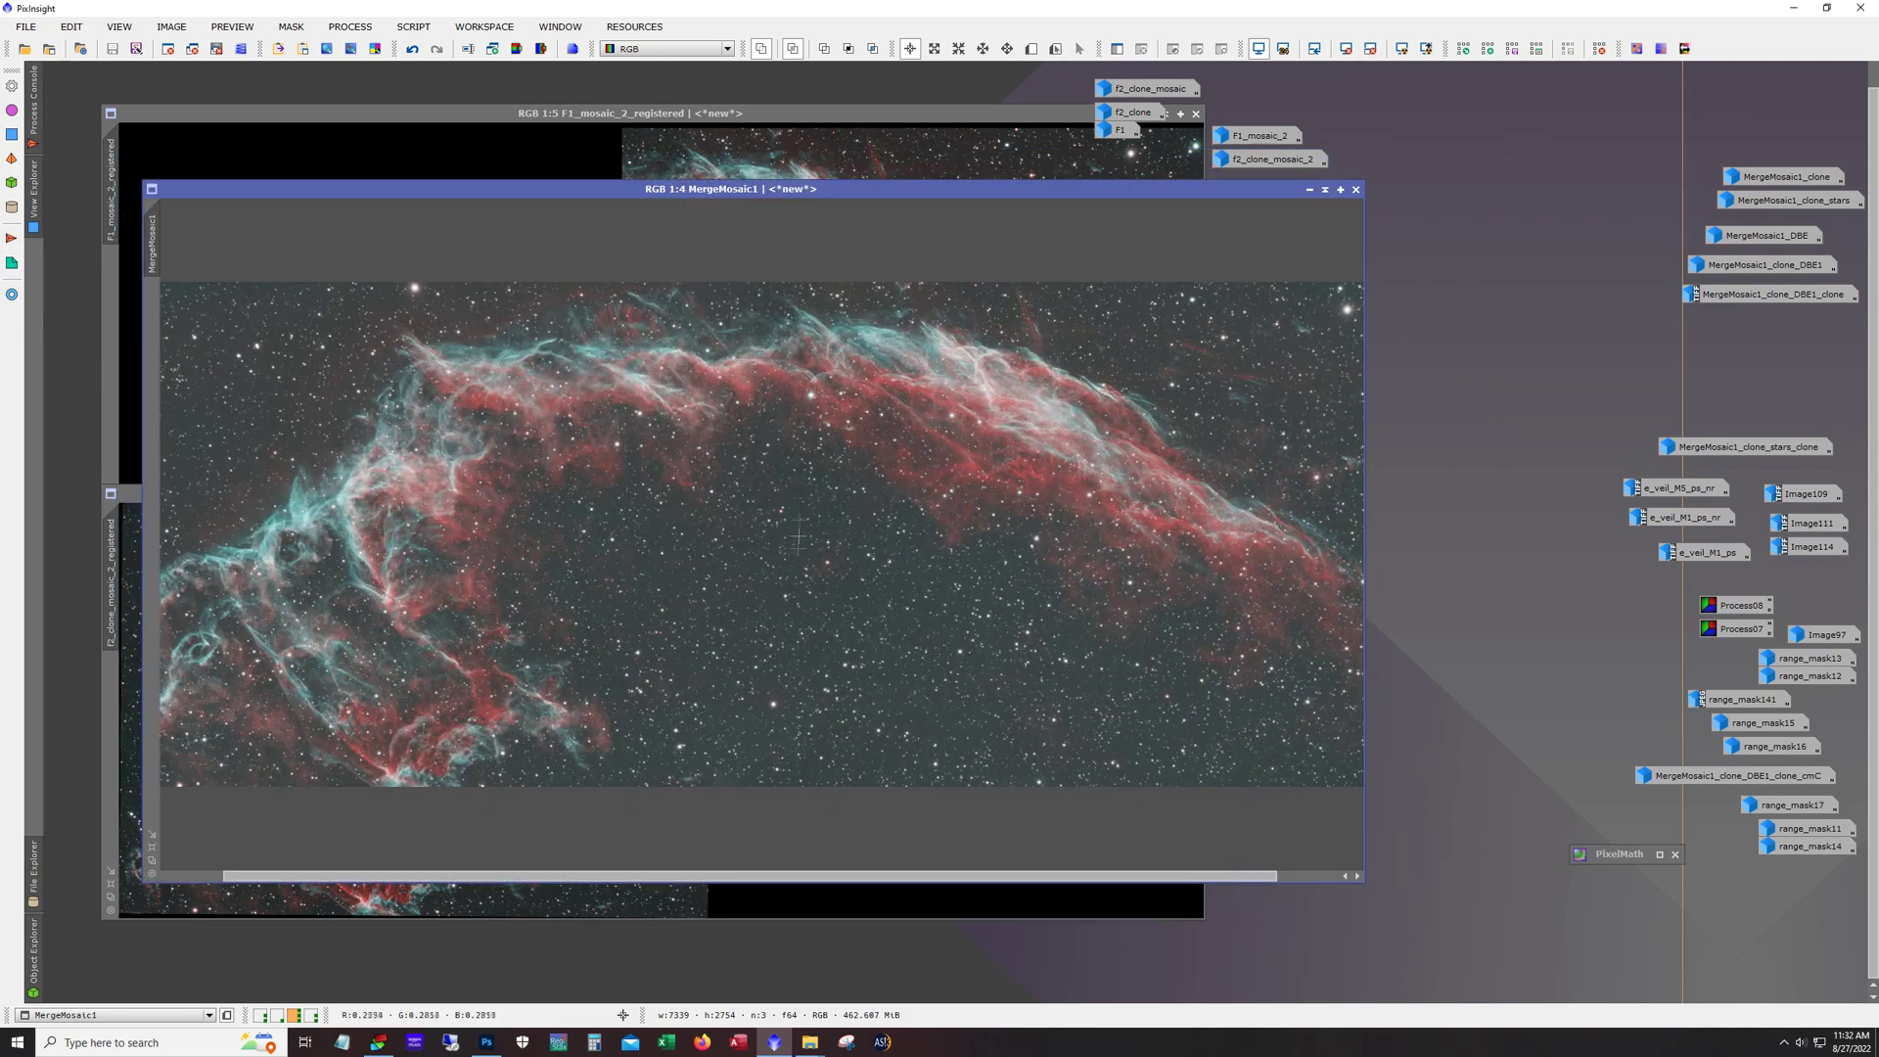
{"action": "left_click", "coordinate": [349, 27]}
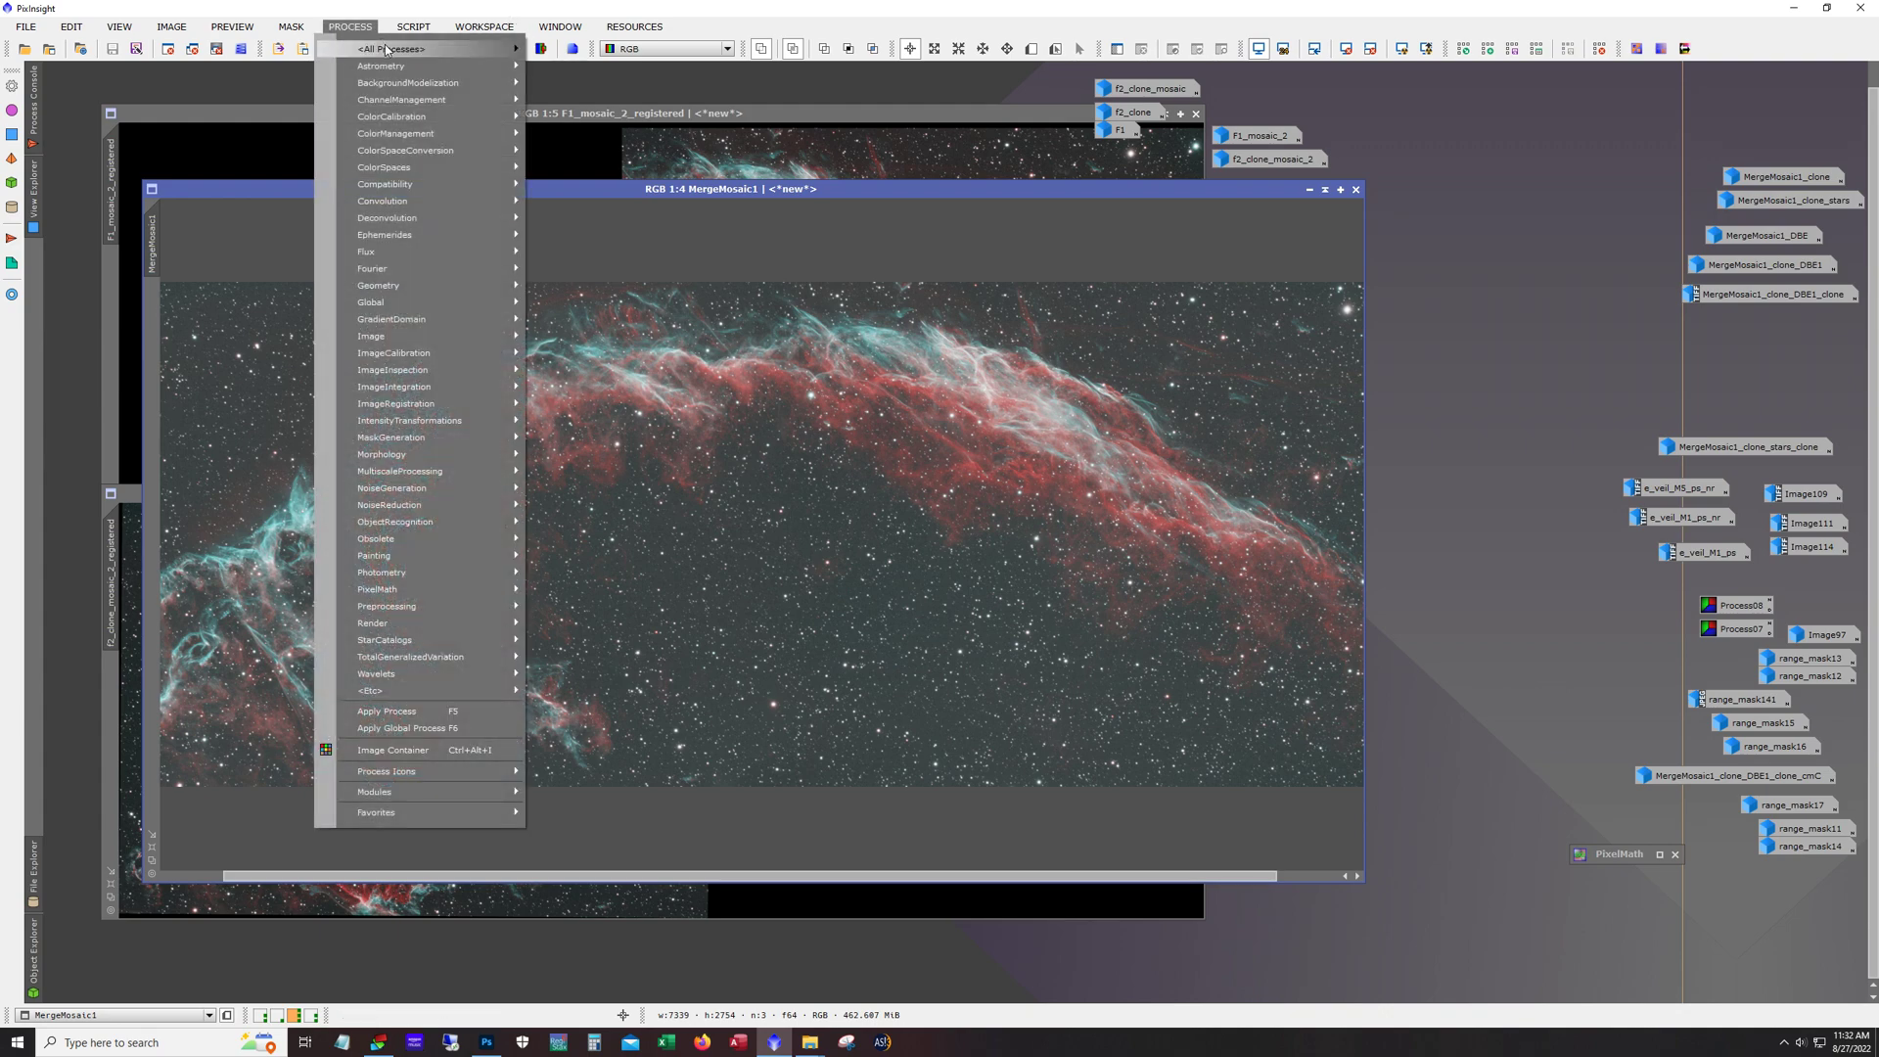
{"action": "mouse_move", "coordinate": [393, 53]}
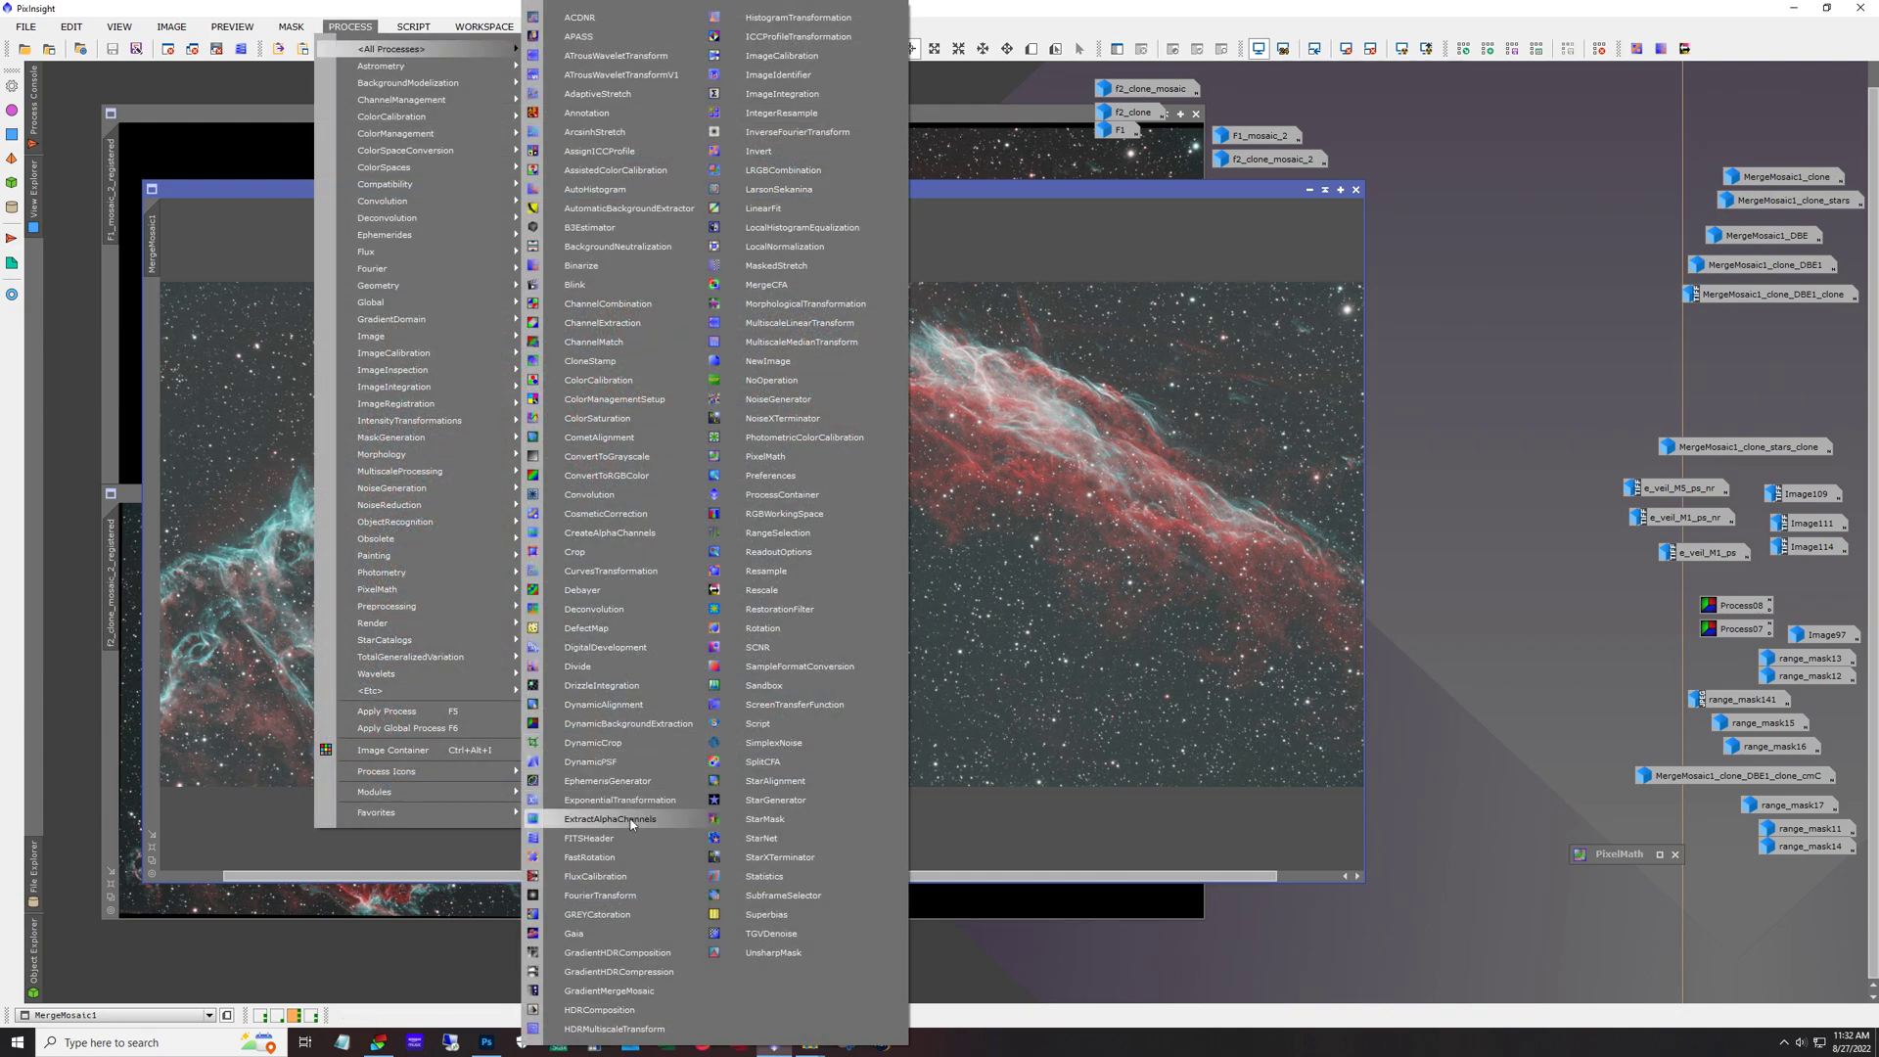
{"action": "left_click", "coordinate": [610, 992]}
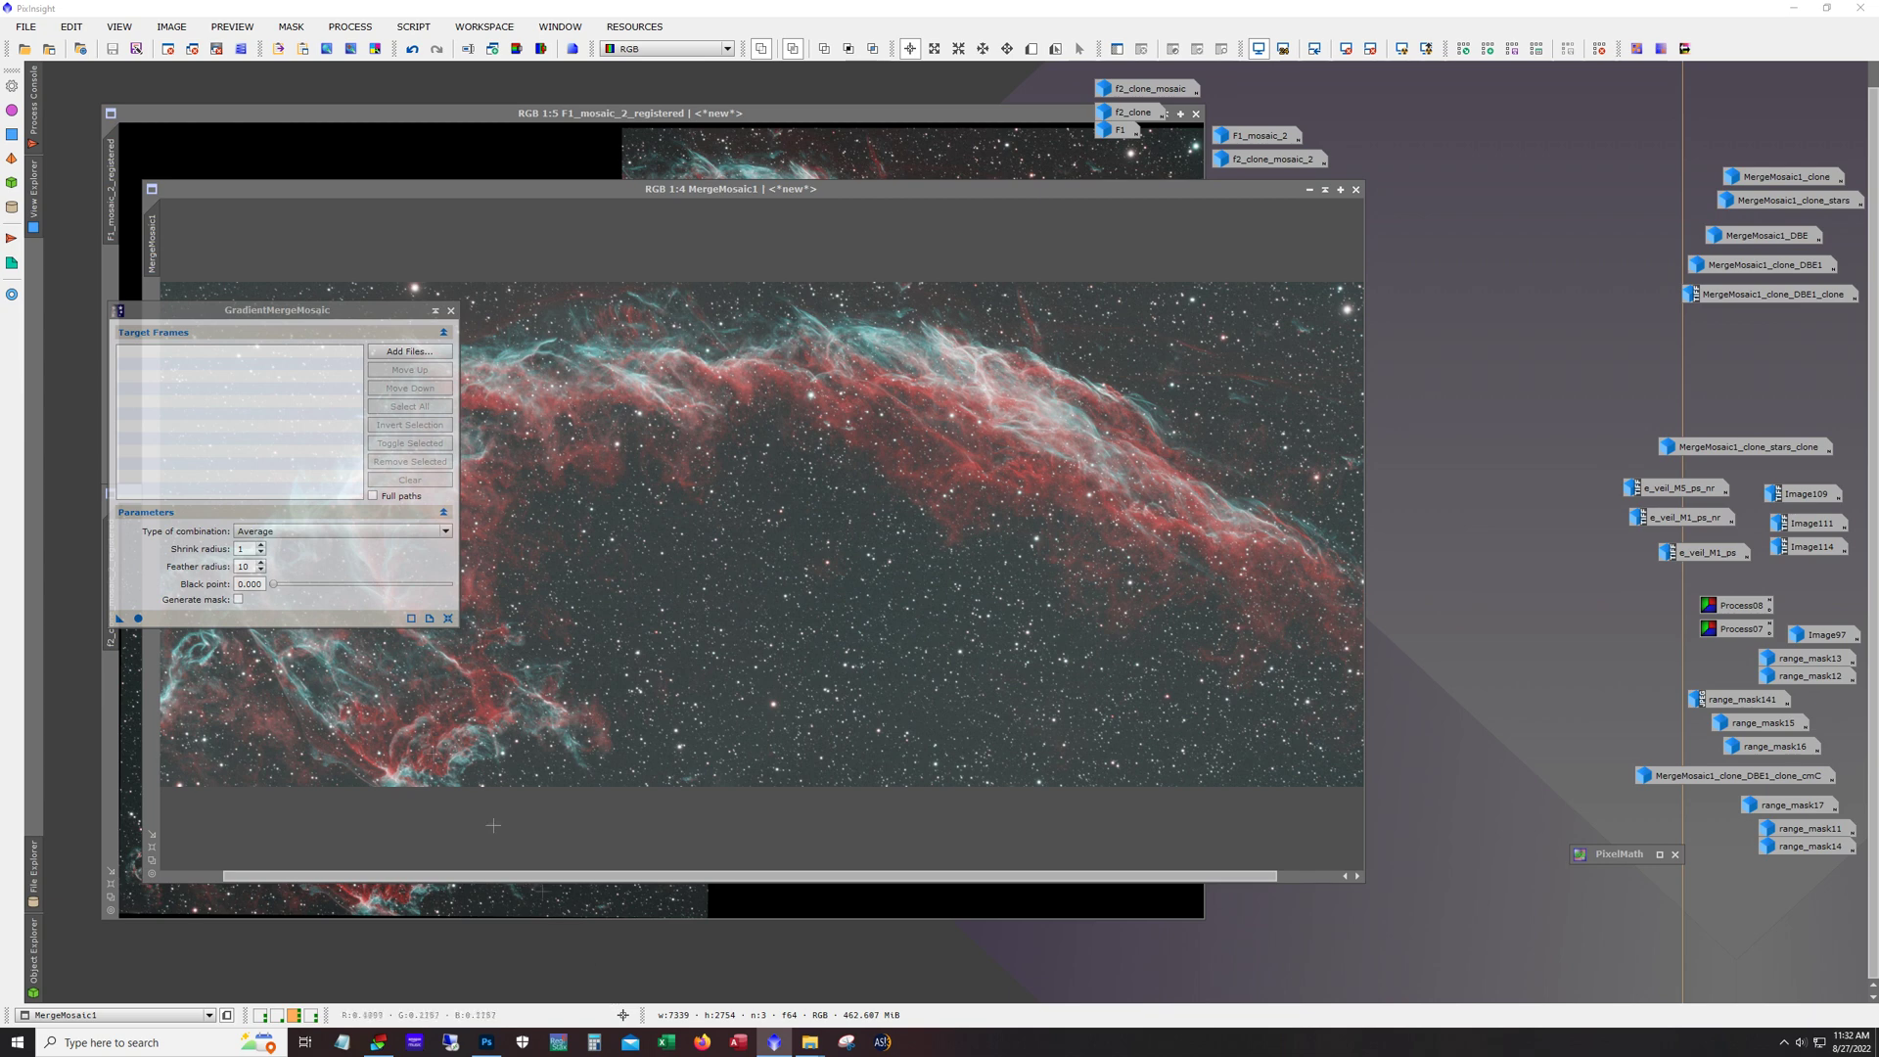
{"action": "left_click_drag", "start_coordinate": [281, 311], "coordinate": [485, 300]}
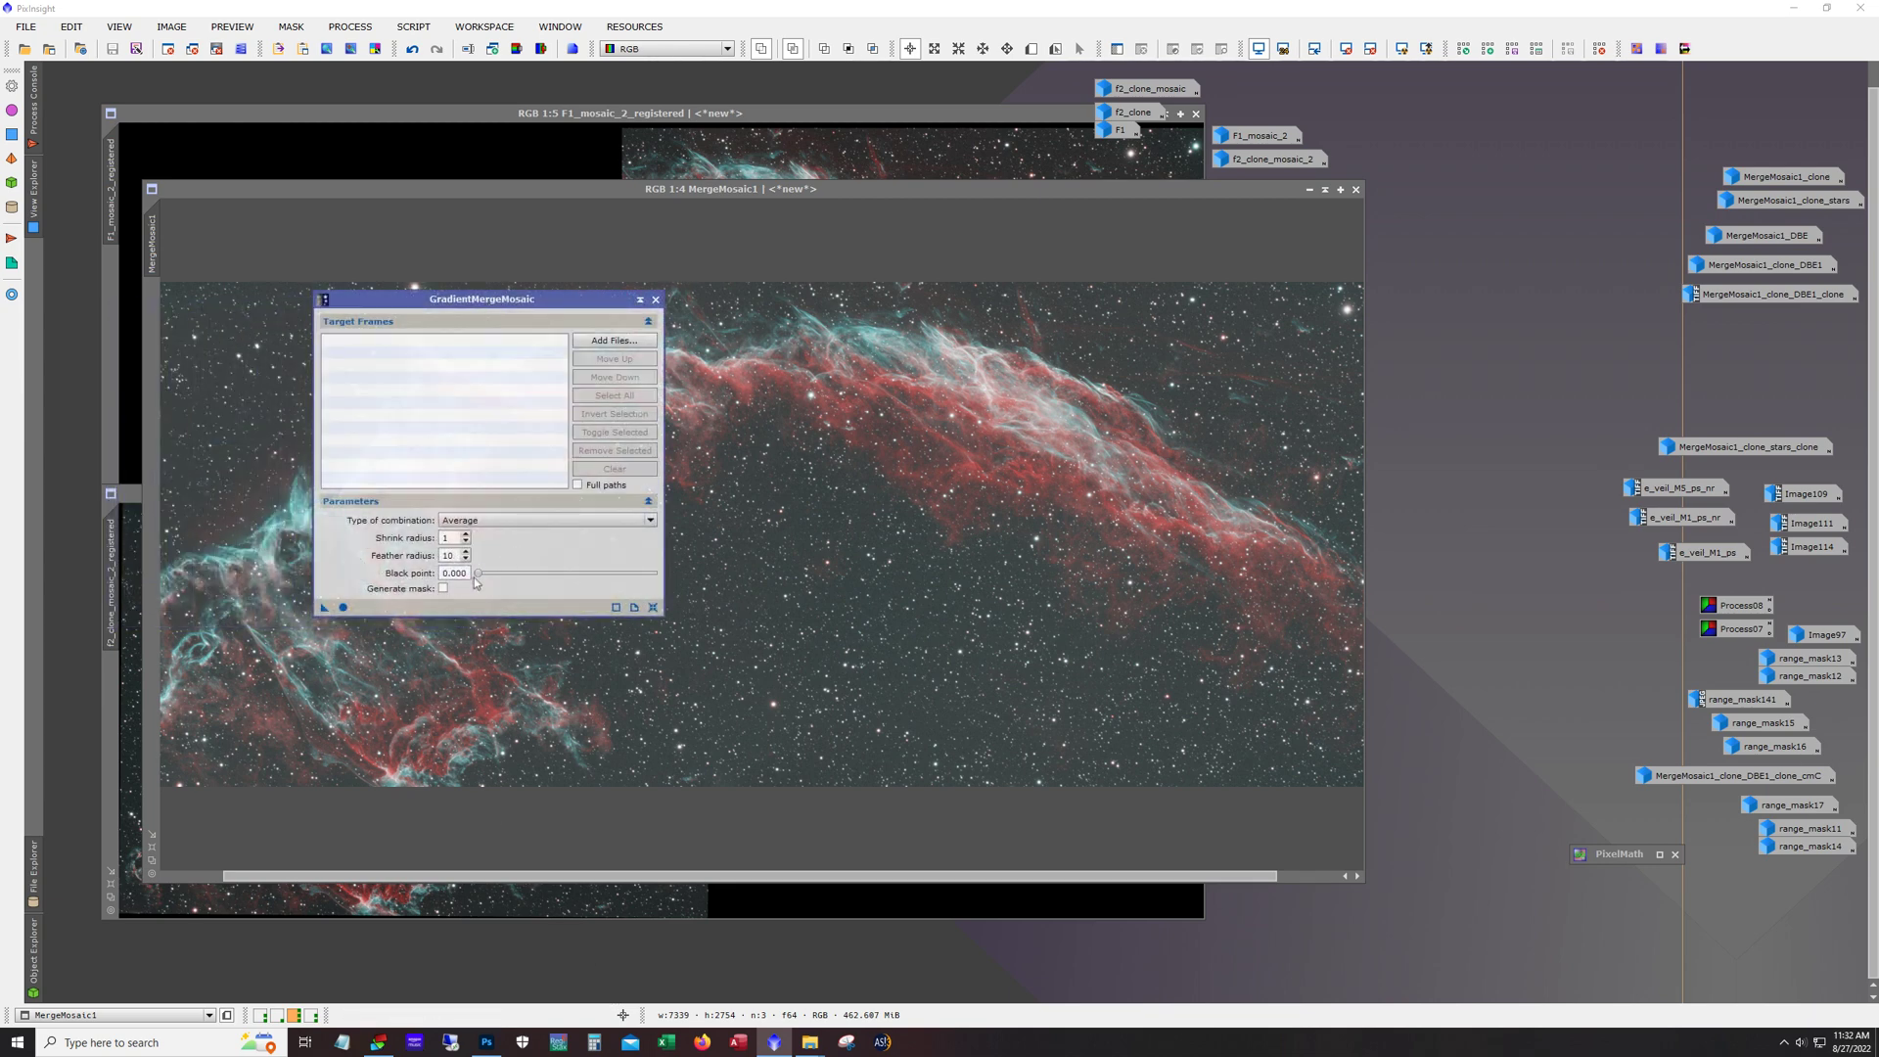
{"action": "left_click_drag", "start_coordinate": [478, 573], "coordinate": [487, 573]}
{"action": "left_click", "coordinate": [489, 574]}
{"action": "left_click", "coordinate": [656, 298]}
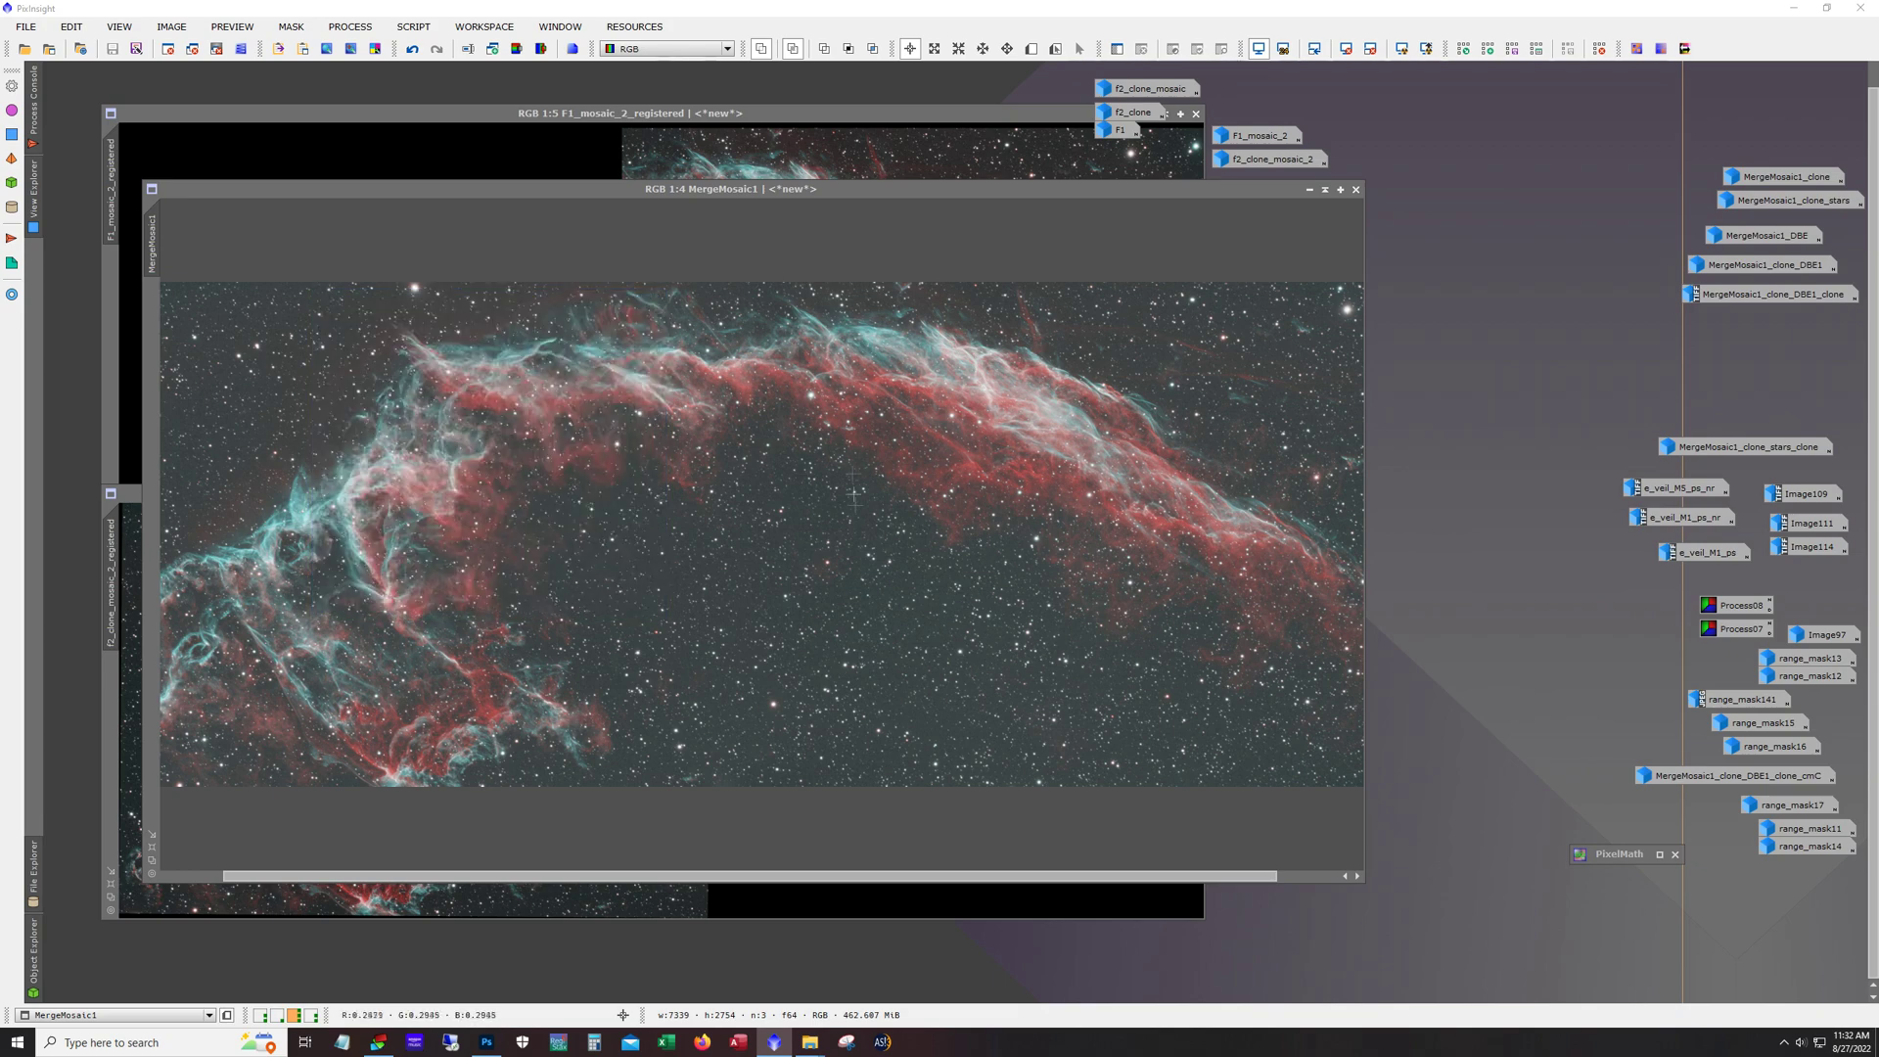
{"action": "scroll", "coordinate": [864, 543], "scroll_direction": "up", "scroll_amount": 3}
{"action": "scroll", "coordinate": [935, 539], "scroll_direction": "down", "scroll_amount": 1}
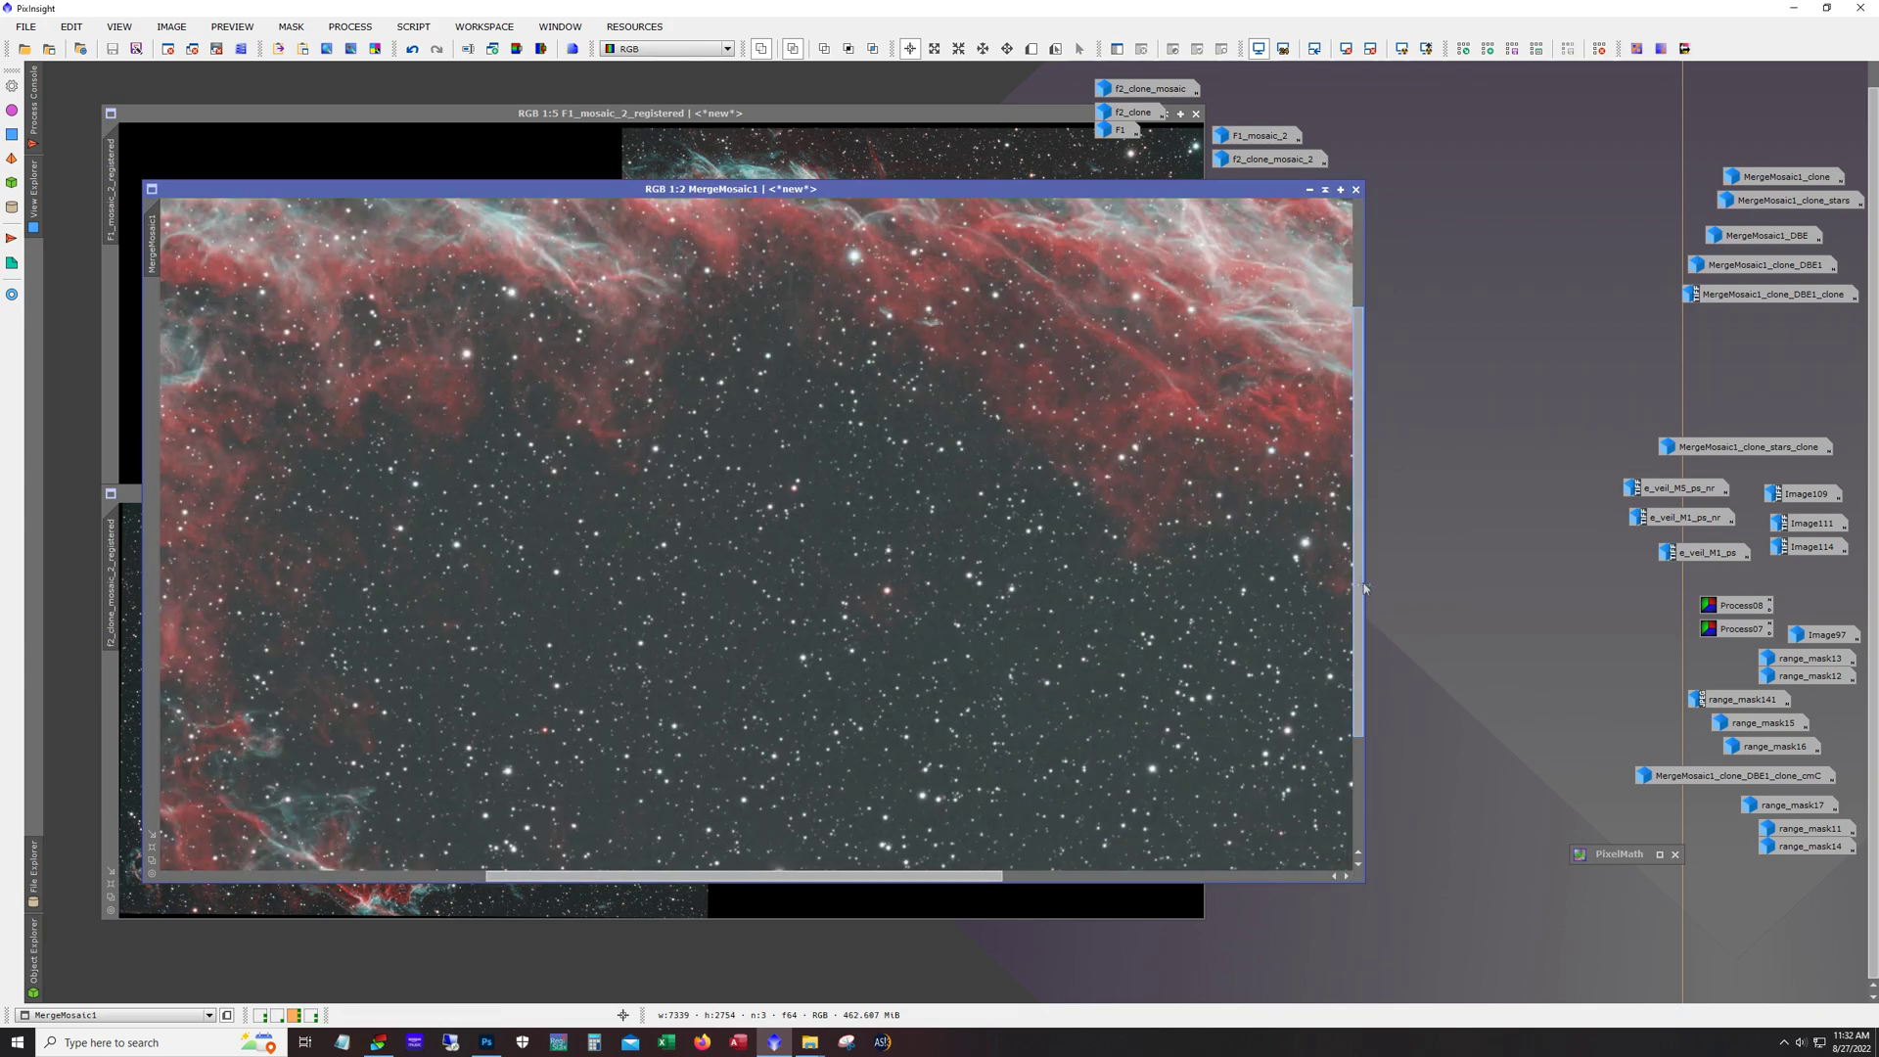
{"action": "scroll", "coordinate": [1354, 494], "scroll_direction": "up", "scroll_amount": 1}
{"action": "left_click_drag", "start_coordinate": [1353, 494], "coordinate": [1290, 781]}
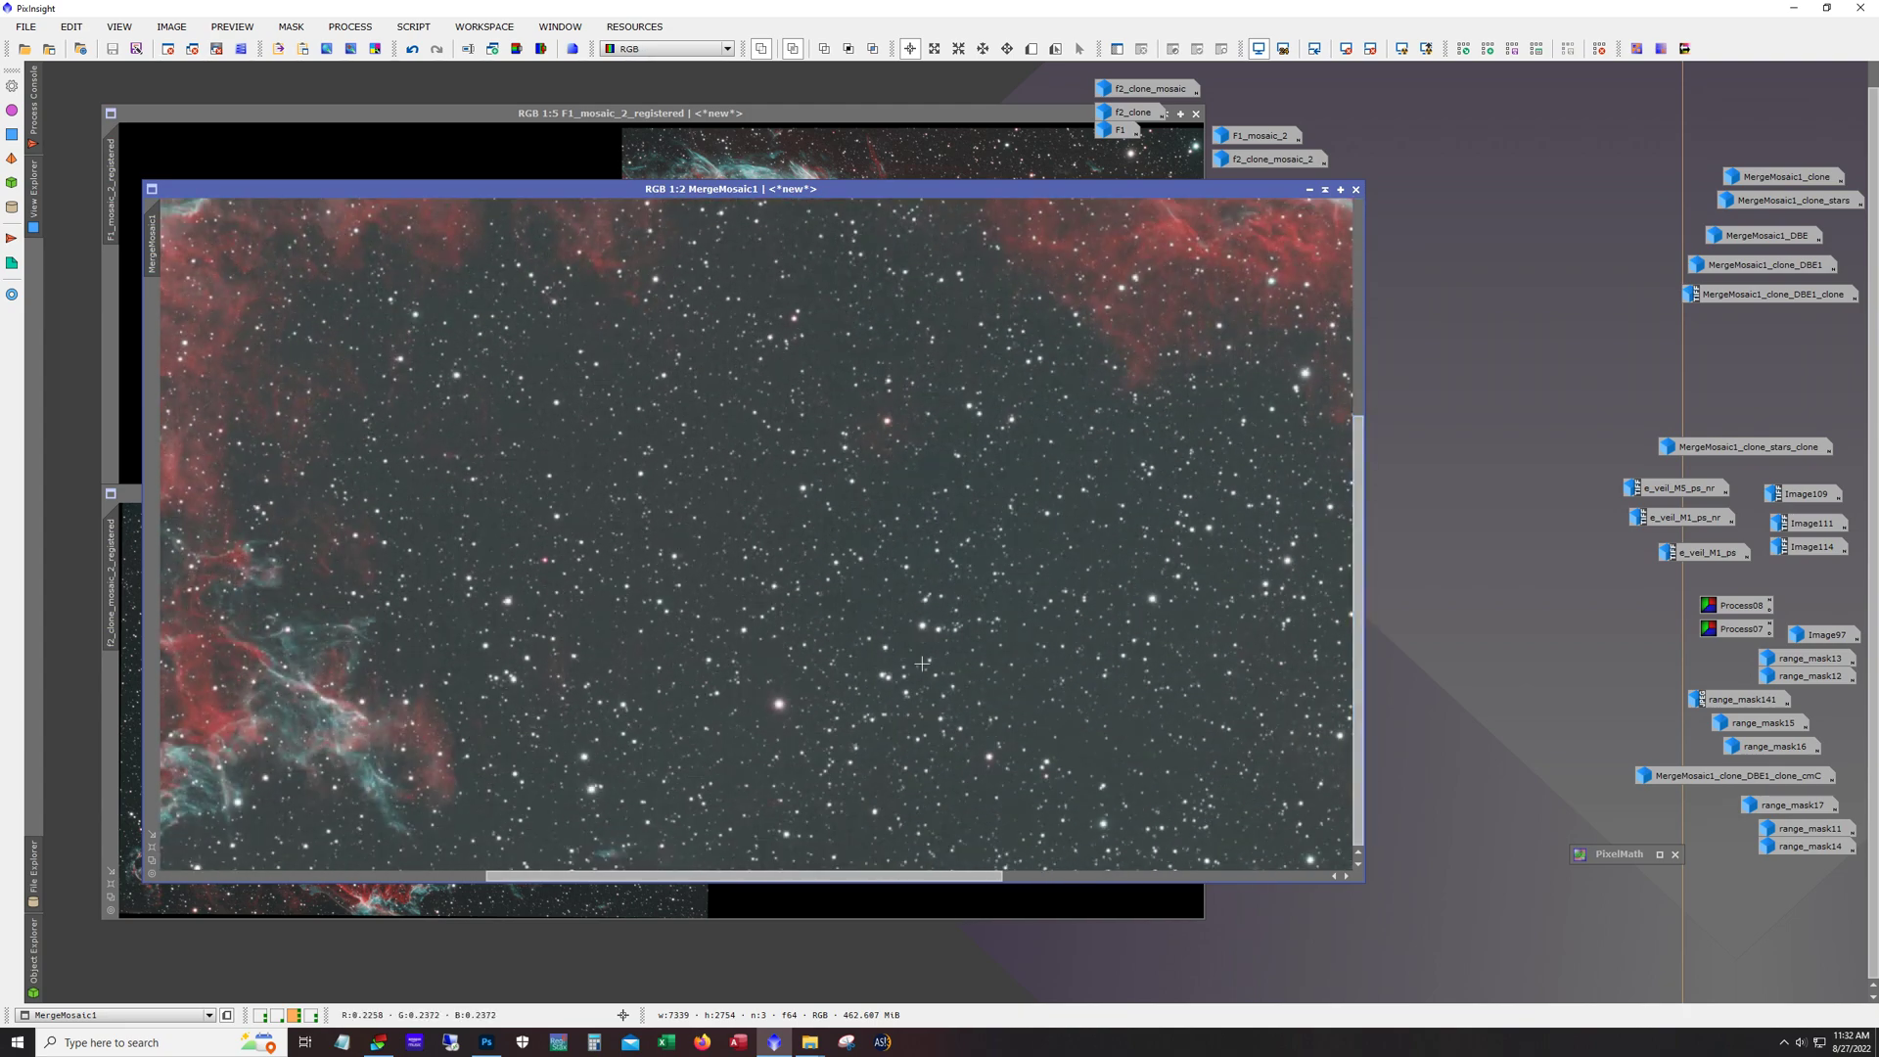
{"action": "scroll", "coordinate": [922, 663], "scroll_direction": "down", "scroll_amount": 4}
{"action": "scroll", "coordinate": [769, 596], "scroll_direction": "up", "scroll_amount": 1}
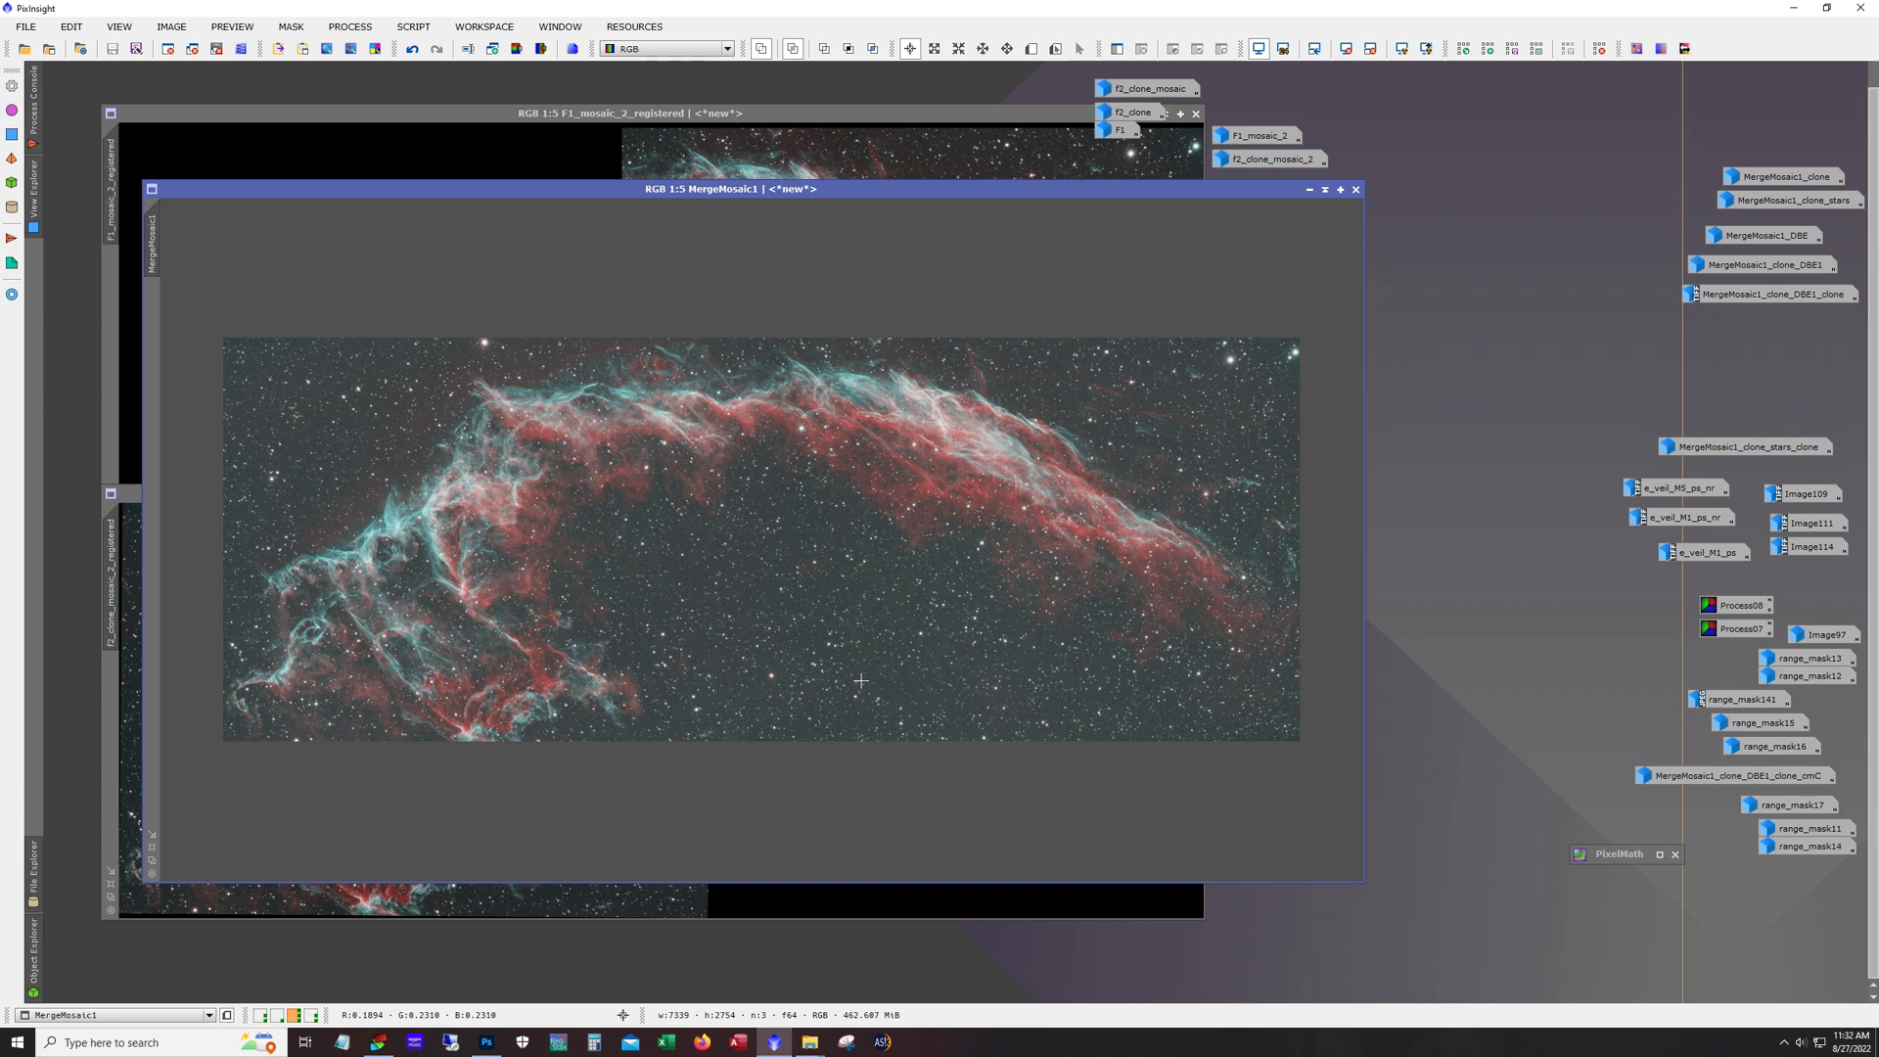
Step: Iconize all images, then open and arrange MergeMosaic1_clone, MergeMosaic1_clone_stars and MergeMosaic1_DBE
{"action": "key", "text": "ctrl+shift+i"}
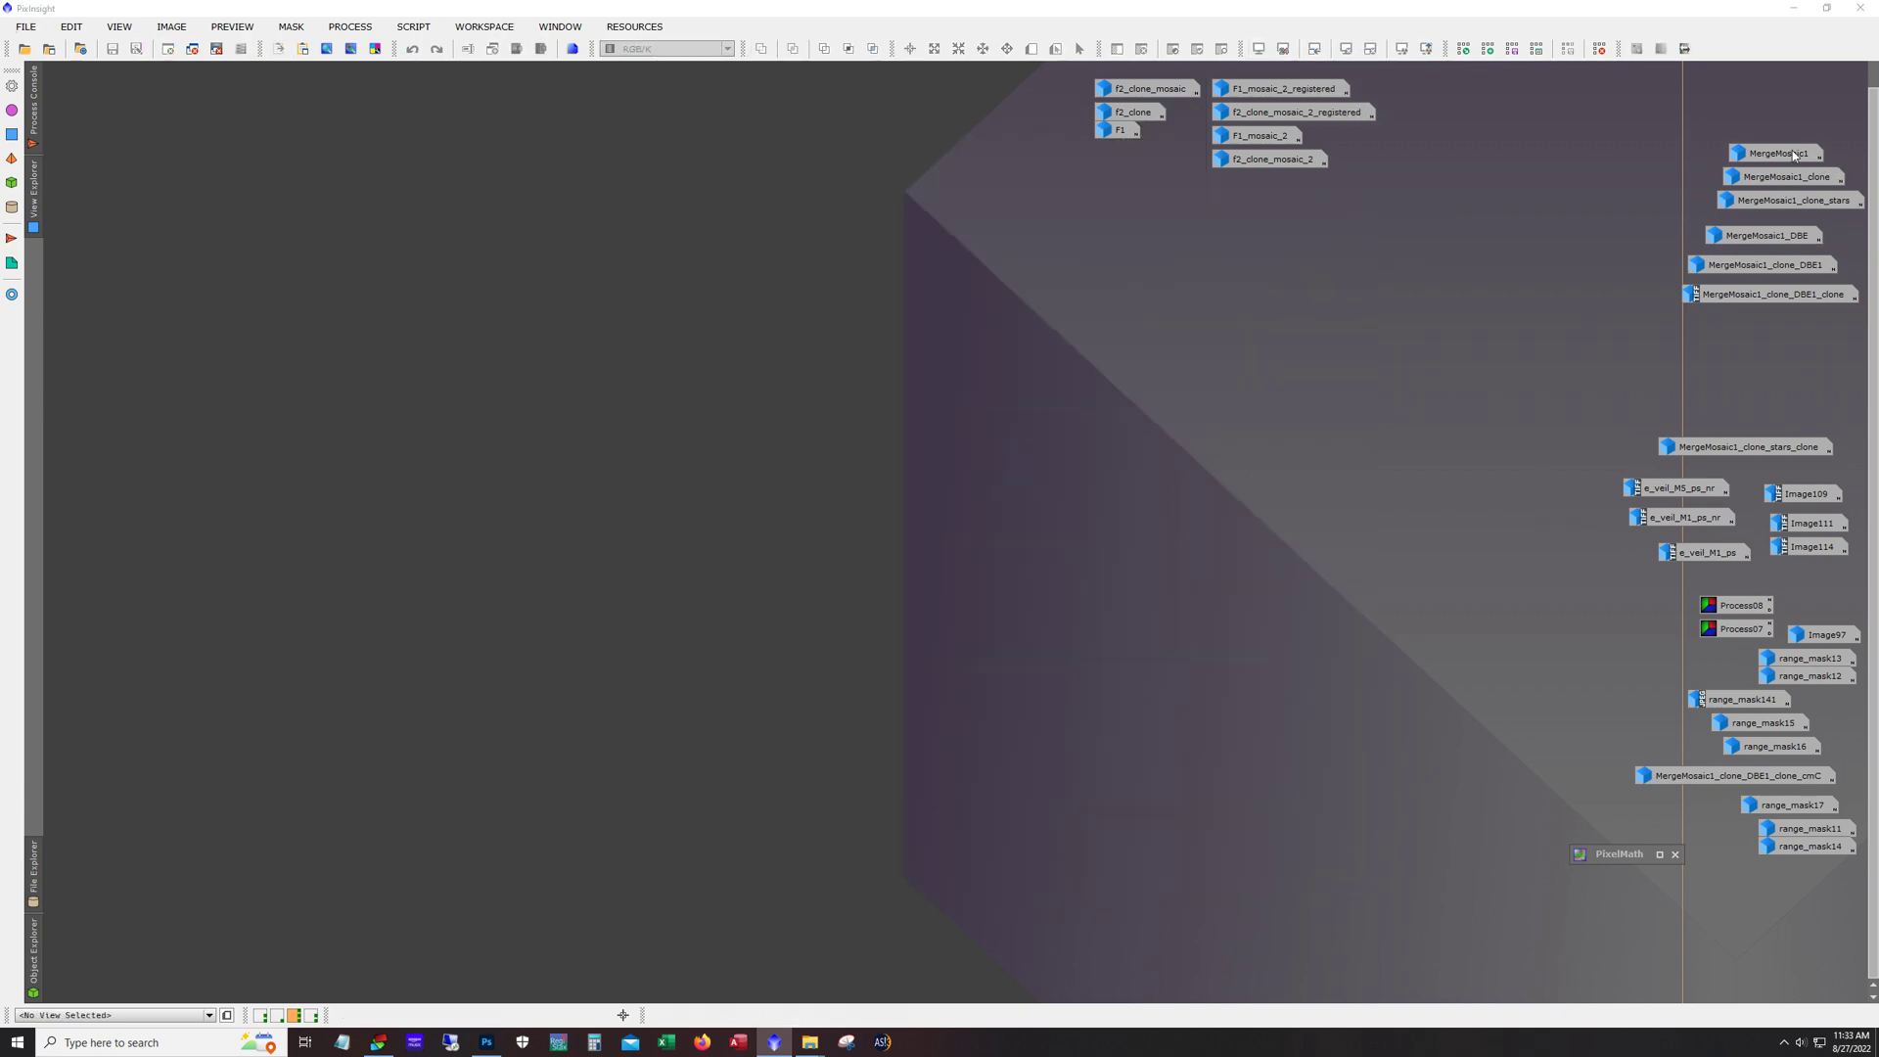
{"action": "double_click", "coordinate": [1777, 177]}
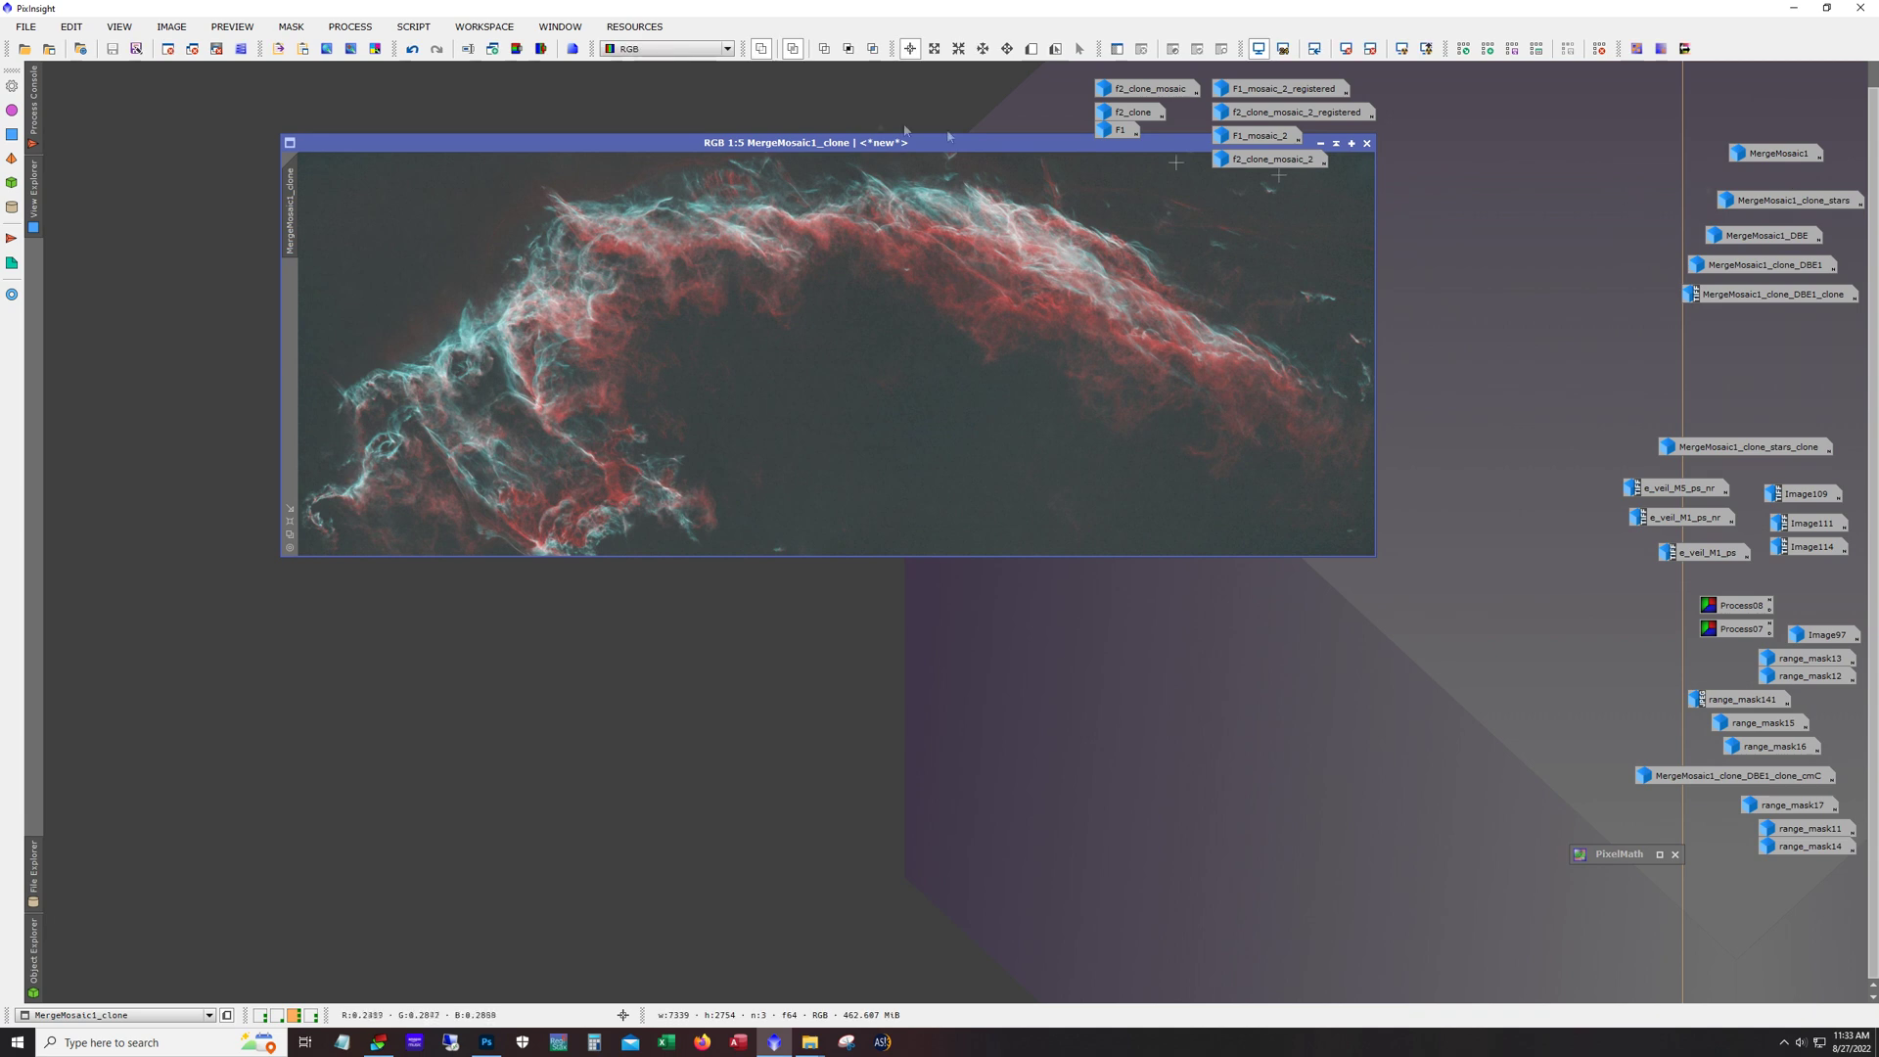
{"action": "left_click_drag", "start_coordinate": [871, 145], "coordinate": [822, 210]}
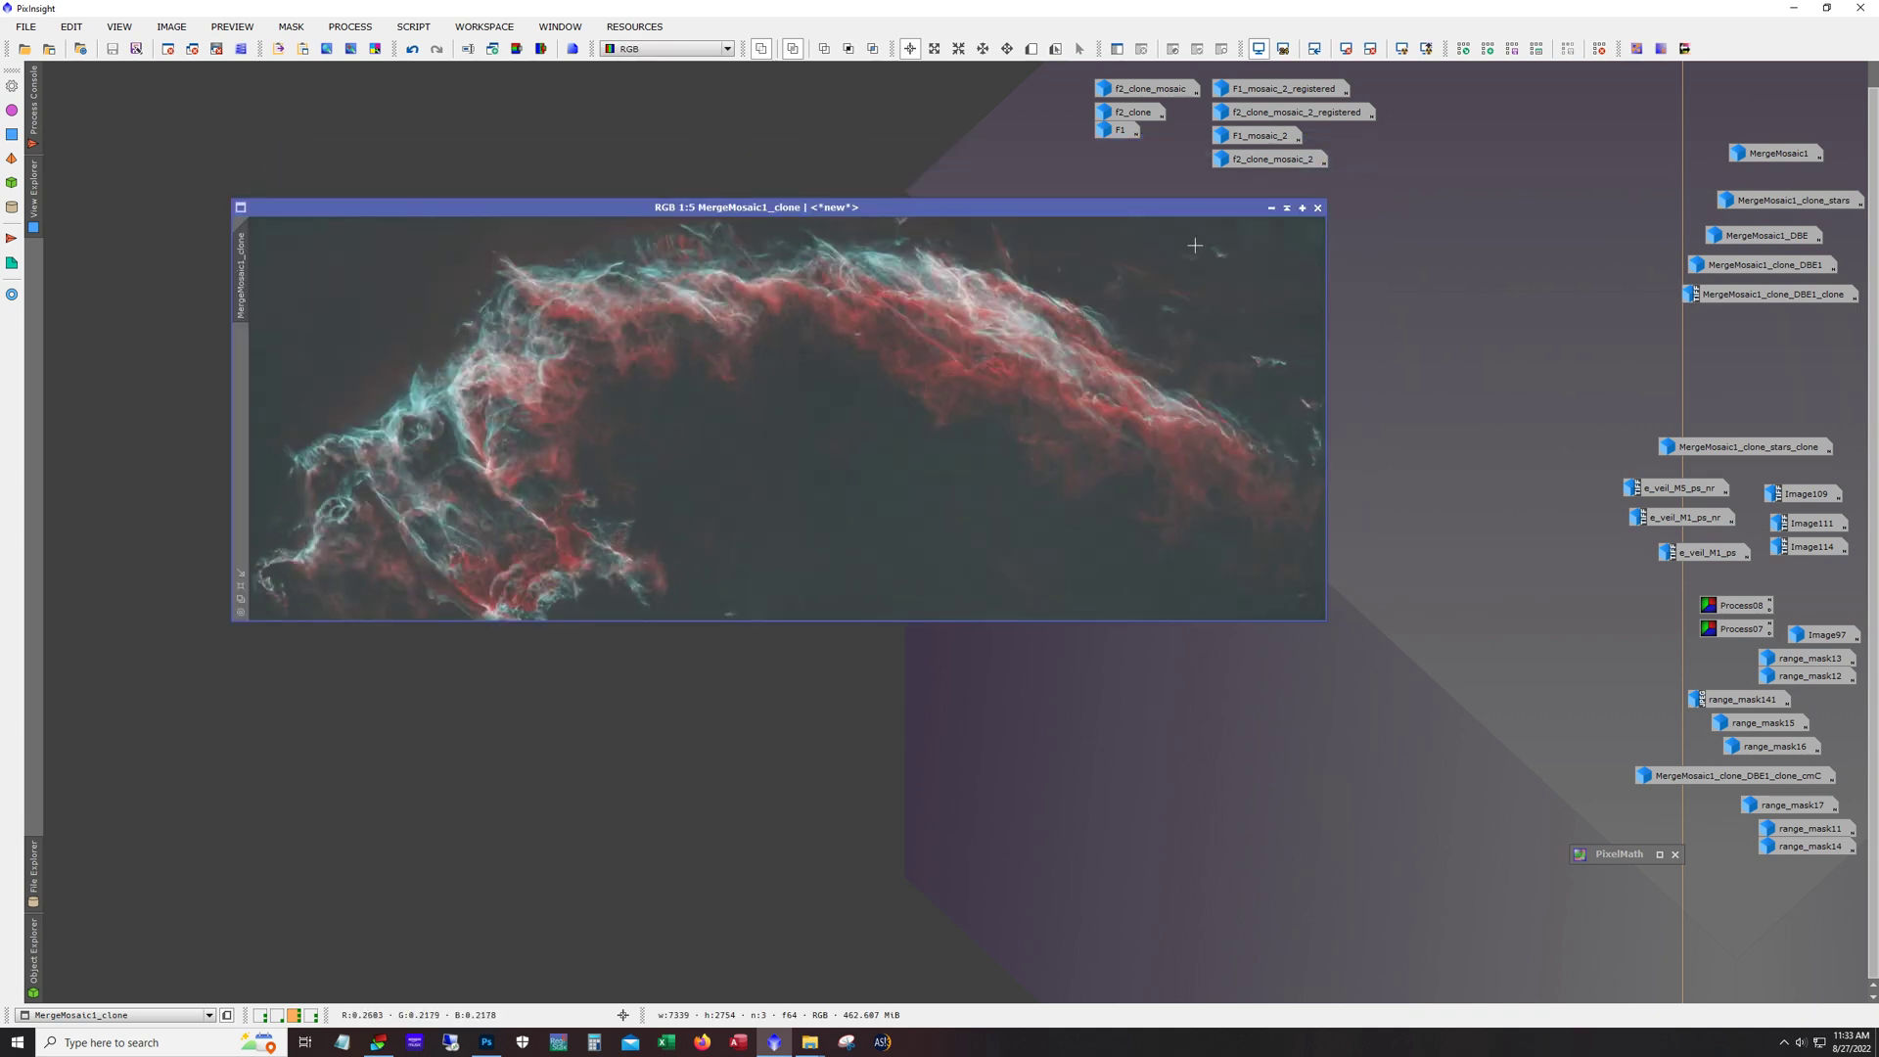
{"action": "double_click", "coordinate": [1787, 200]}
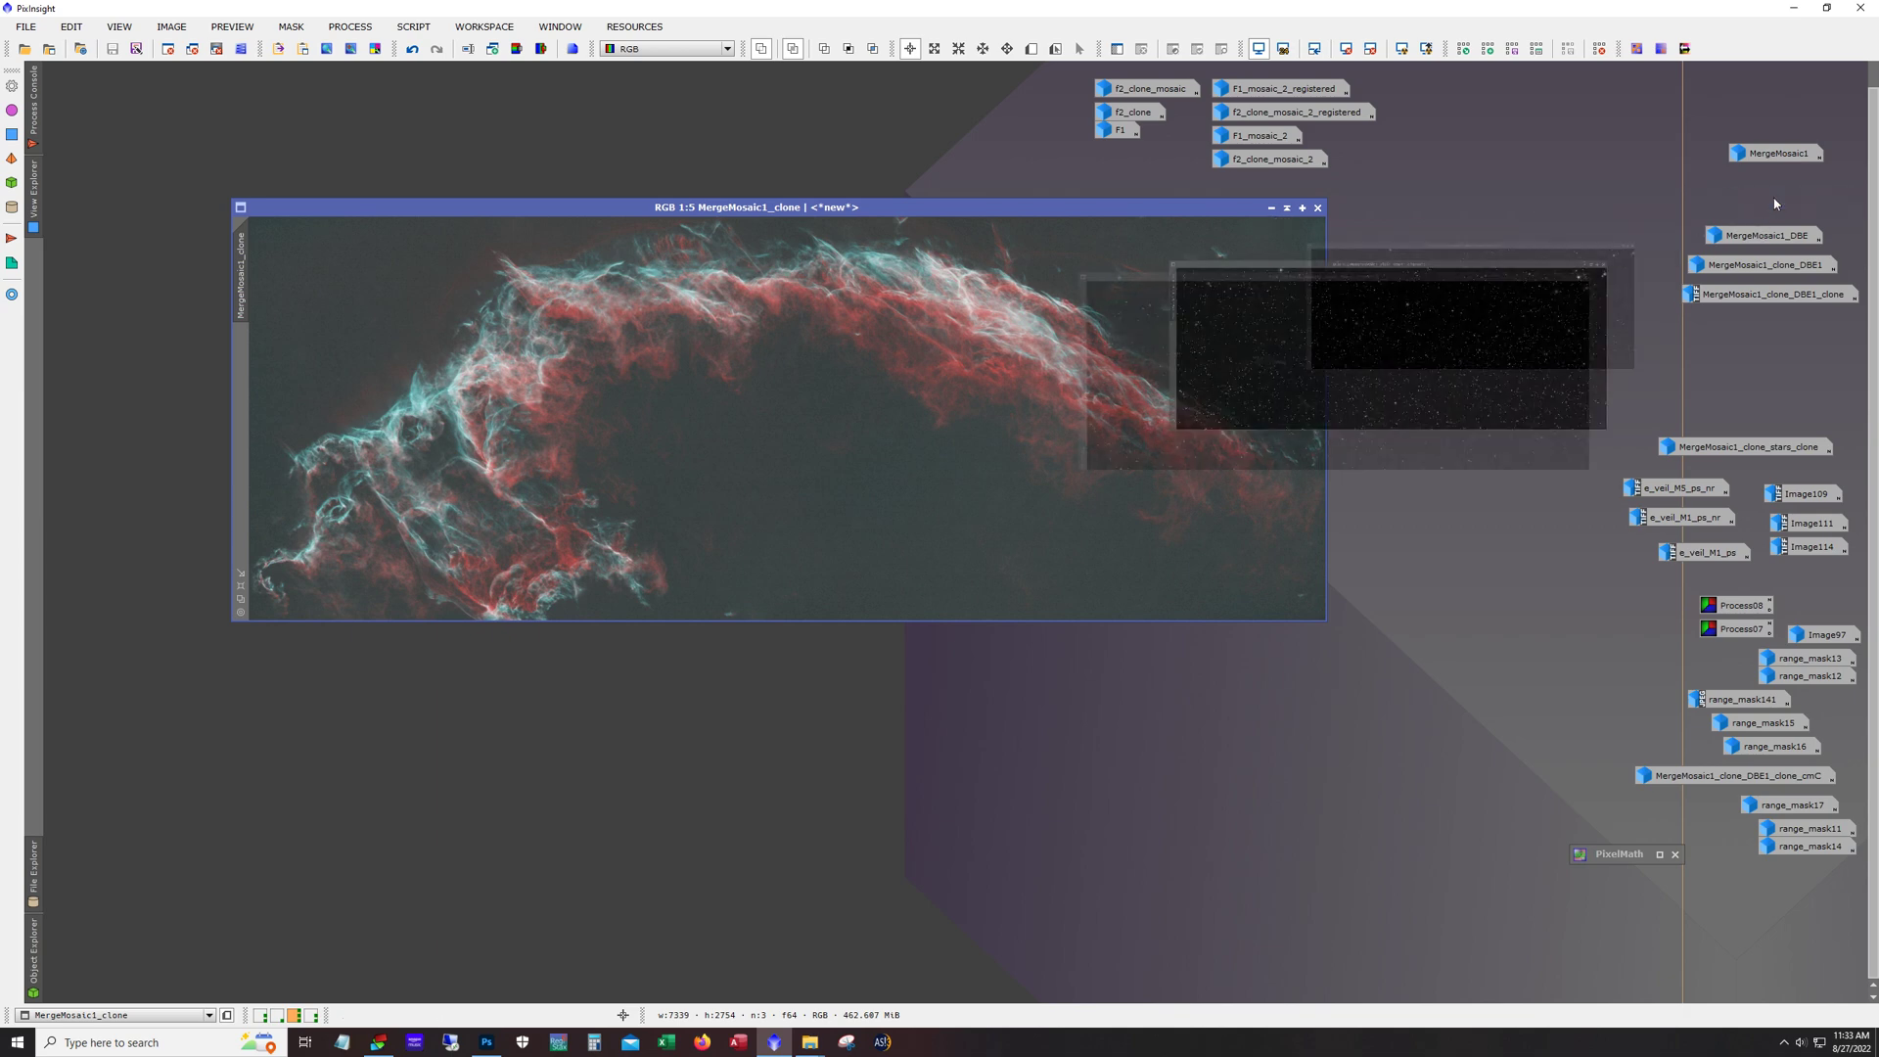
{"action": "left_click_drag", "start_coordinate": [984, 377], "coordinate": [776, 249]}
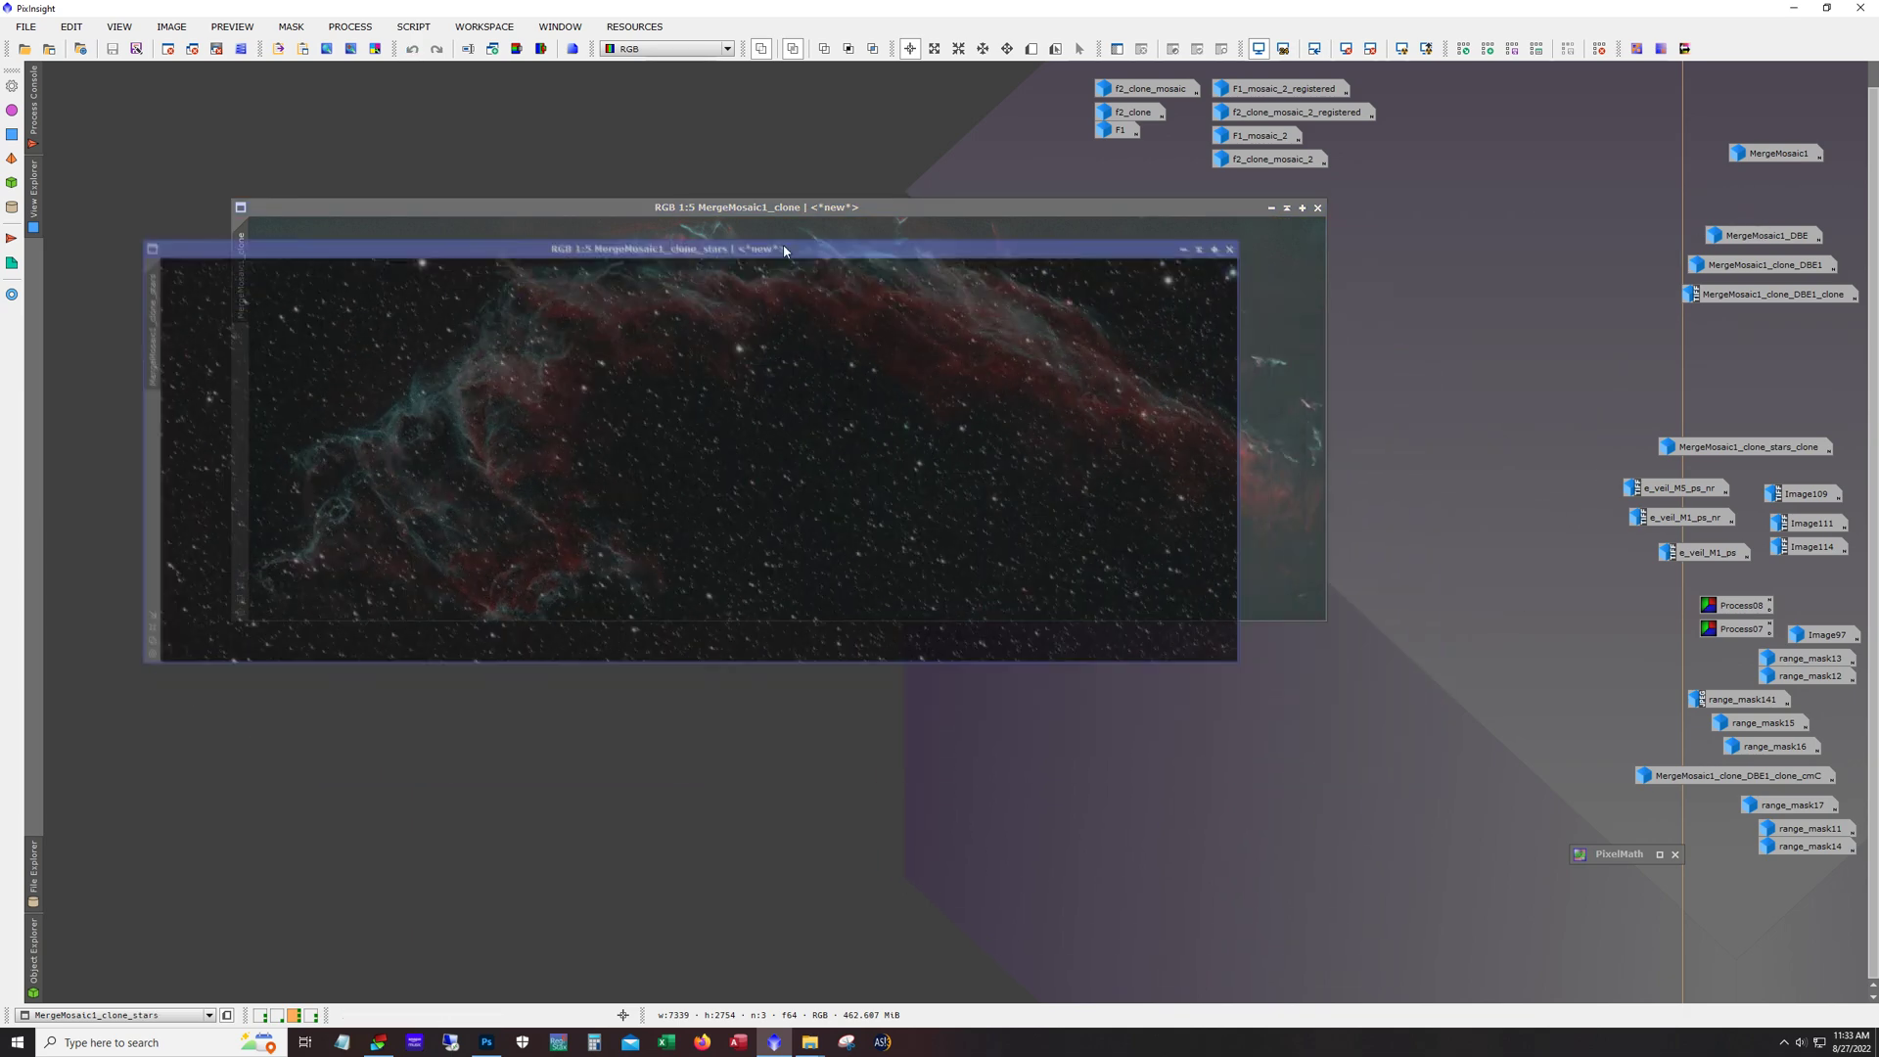
{"action": "double_click", "coordinate": [1811, 237]}
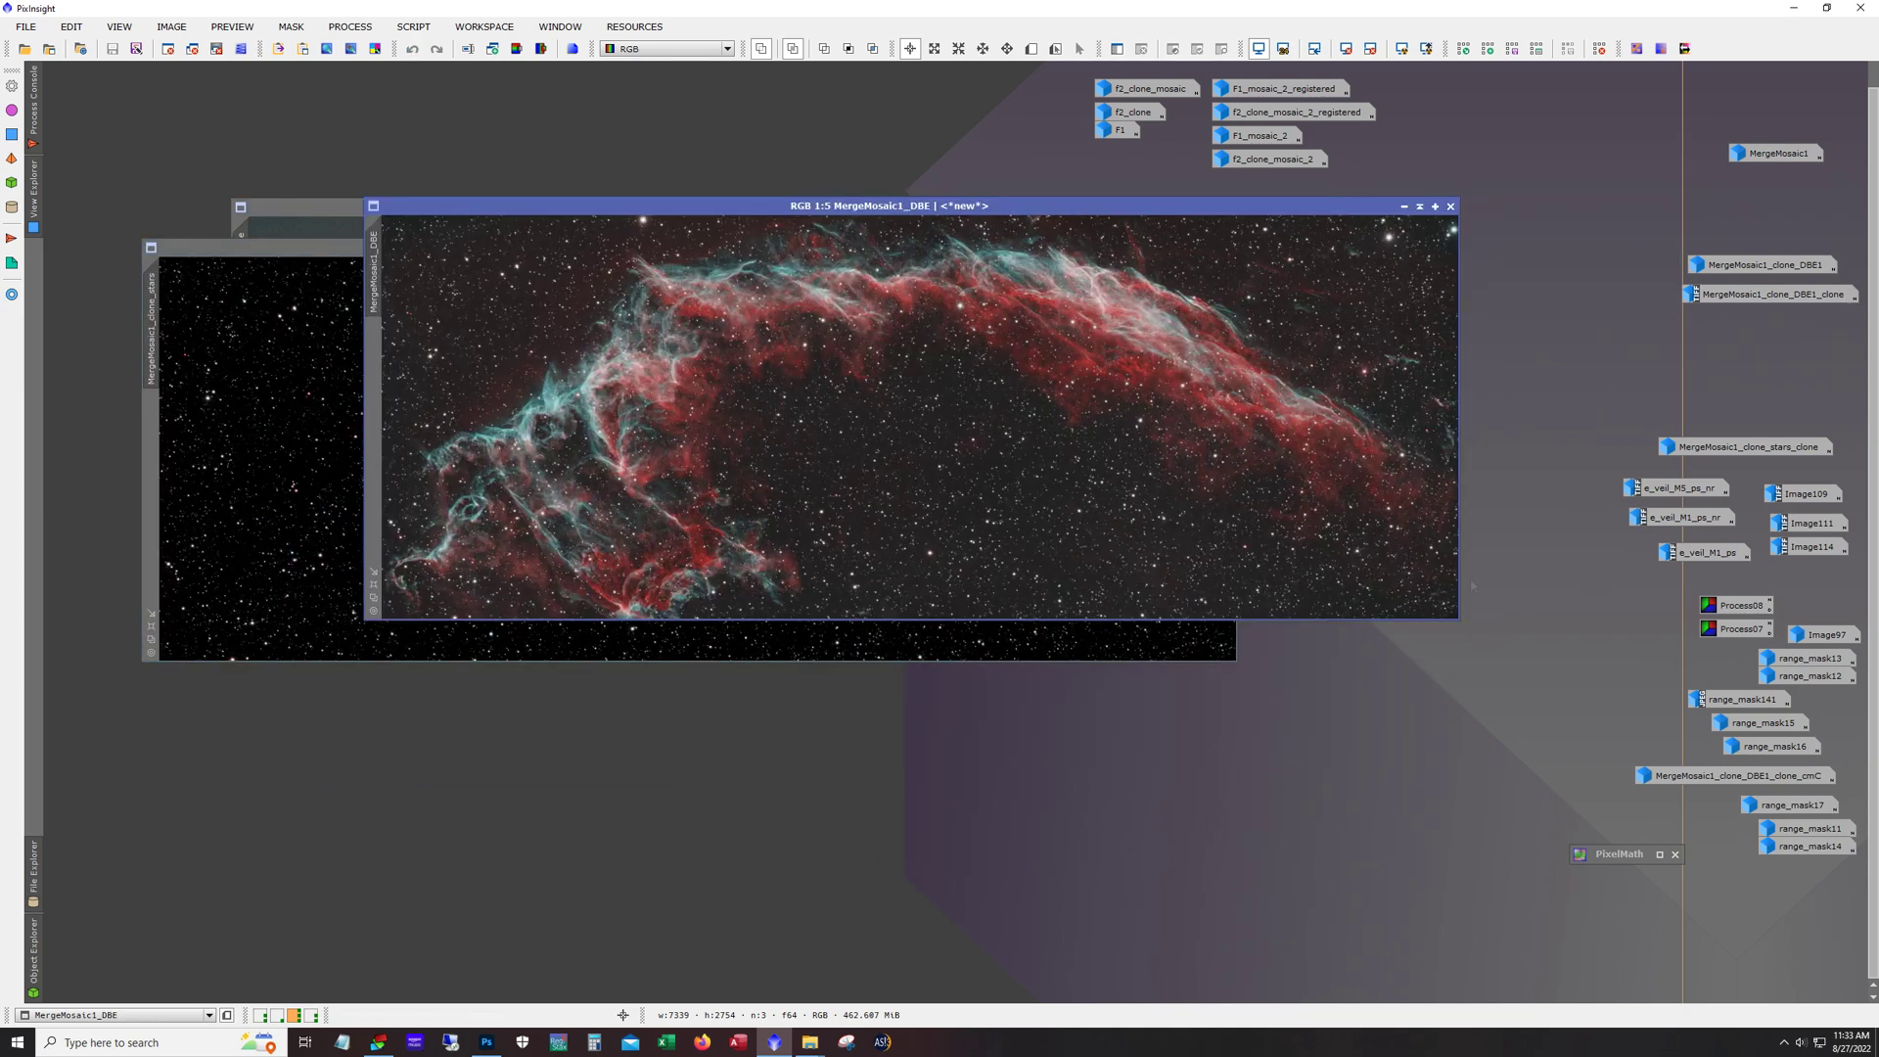
{"action": "left_click_drag", "start_coordinate": [1138, 210], "coordinate": [887, 438]}
{"action": "left_click", "coordinate": [783, 206]}
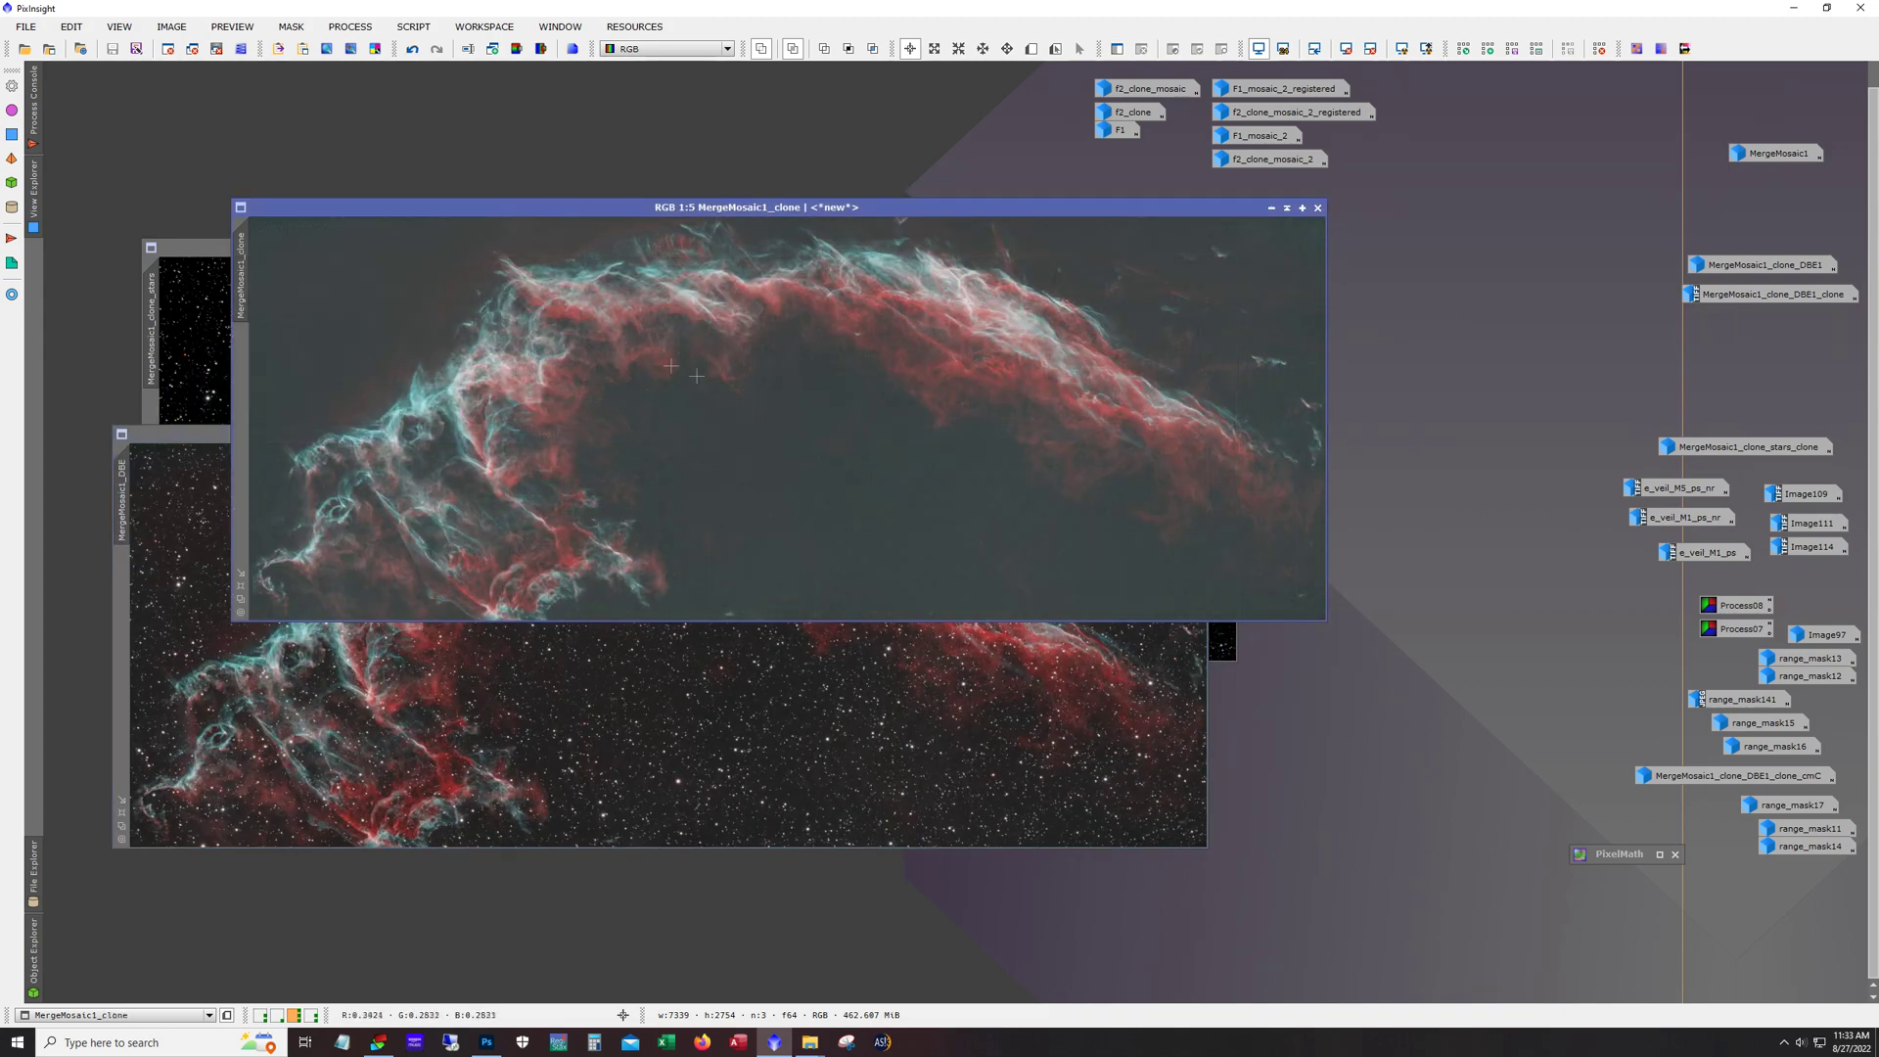
Step: Zoom into MergeMosaic1_clone and pan across it, then bring MergeMosaic1_DBE forward
{"action": "scroll", "coordinate": [696, 376], "scroll_direction": "up", "scroll_amount": 3}
{"action": "left_click_drag", "start_coordinate": [859, 608], "coordinate": [546, 611]}
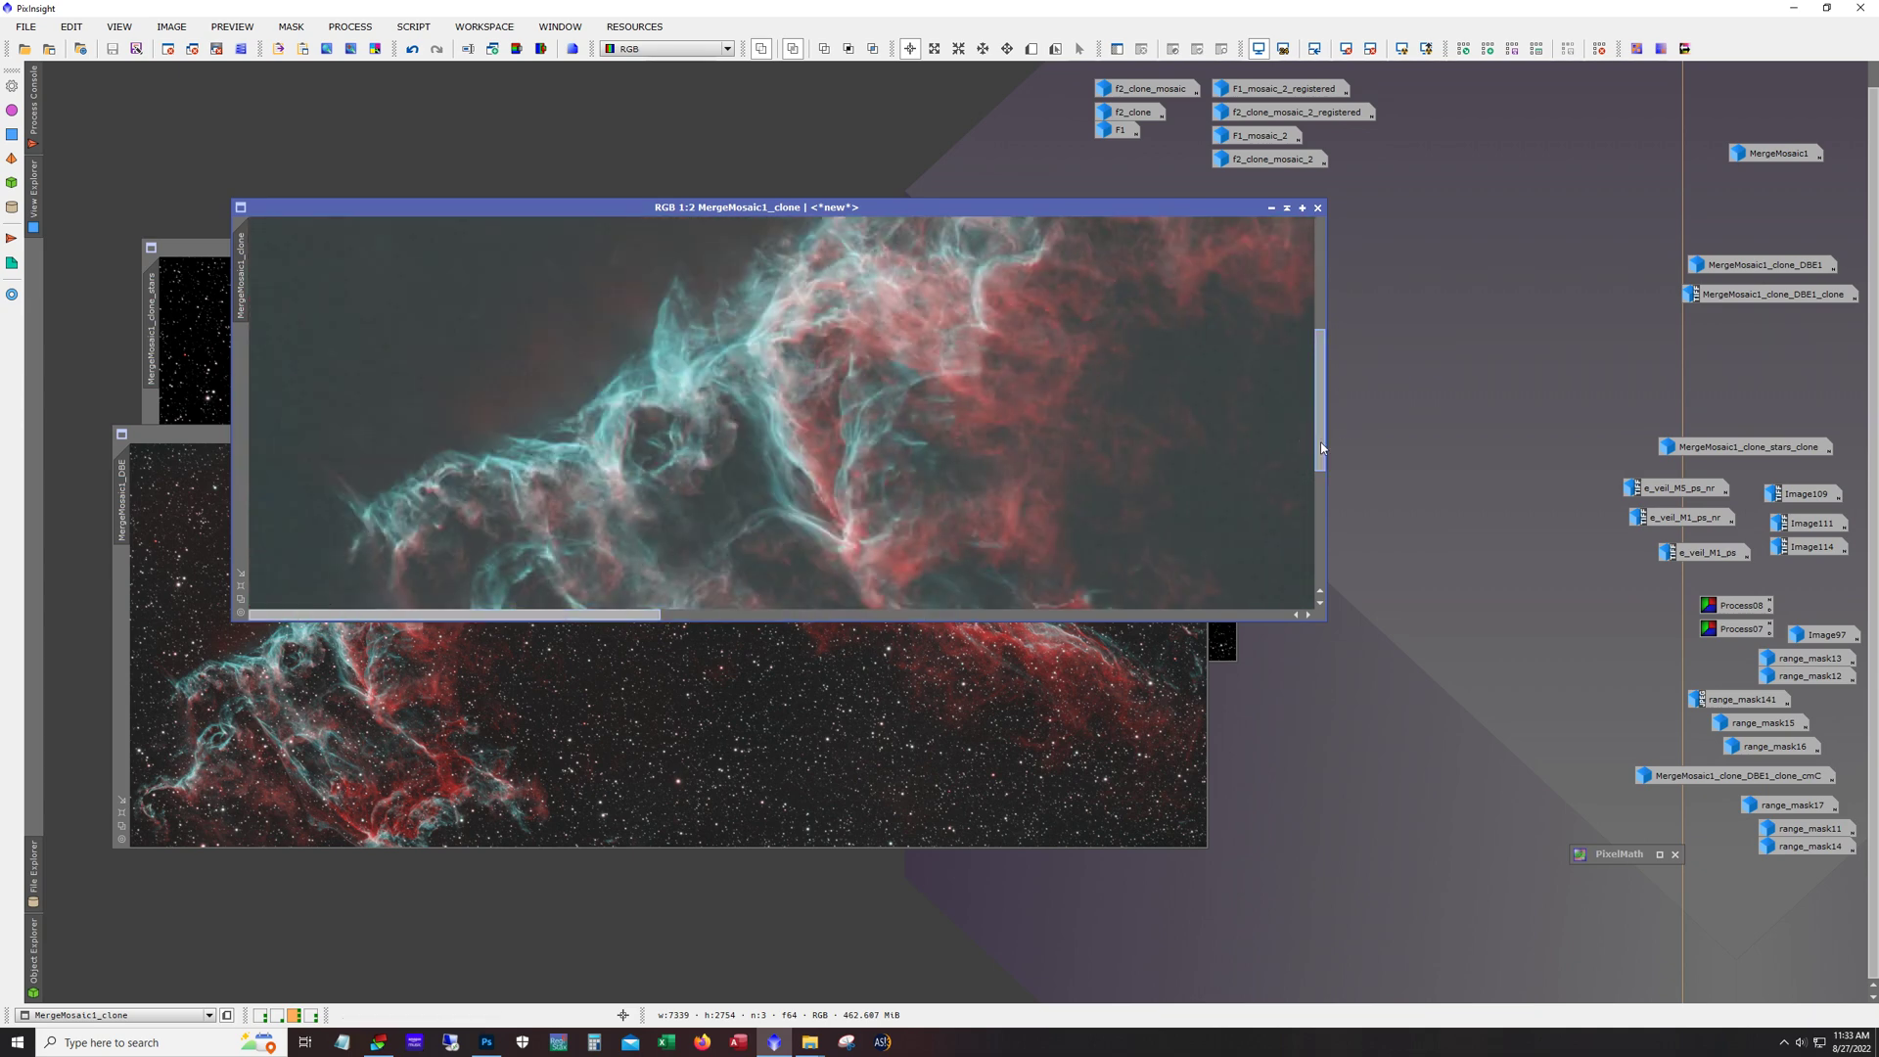
{"action": "left_click_drag", "start_coordinate": [1320, 441], "coordinate": [1310, 285]}
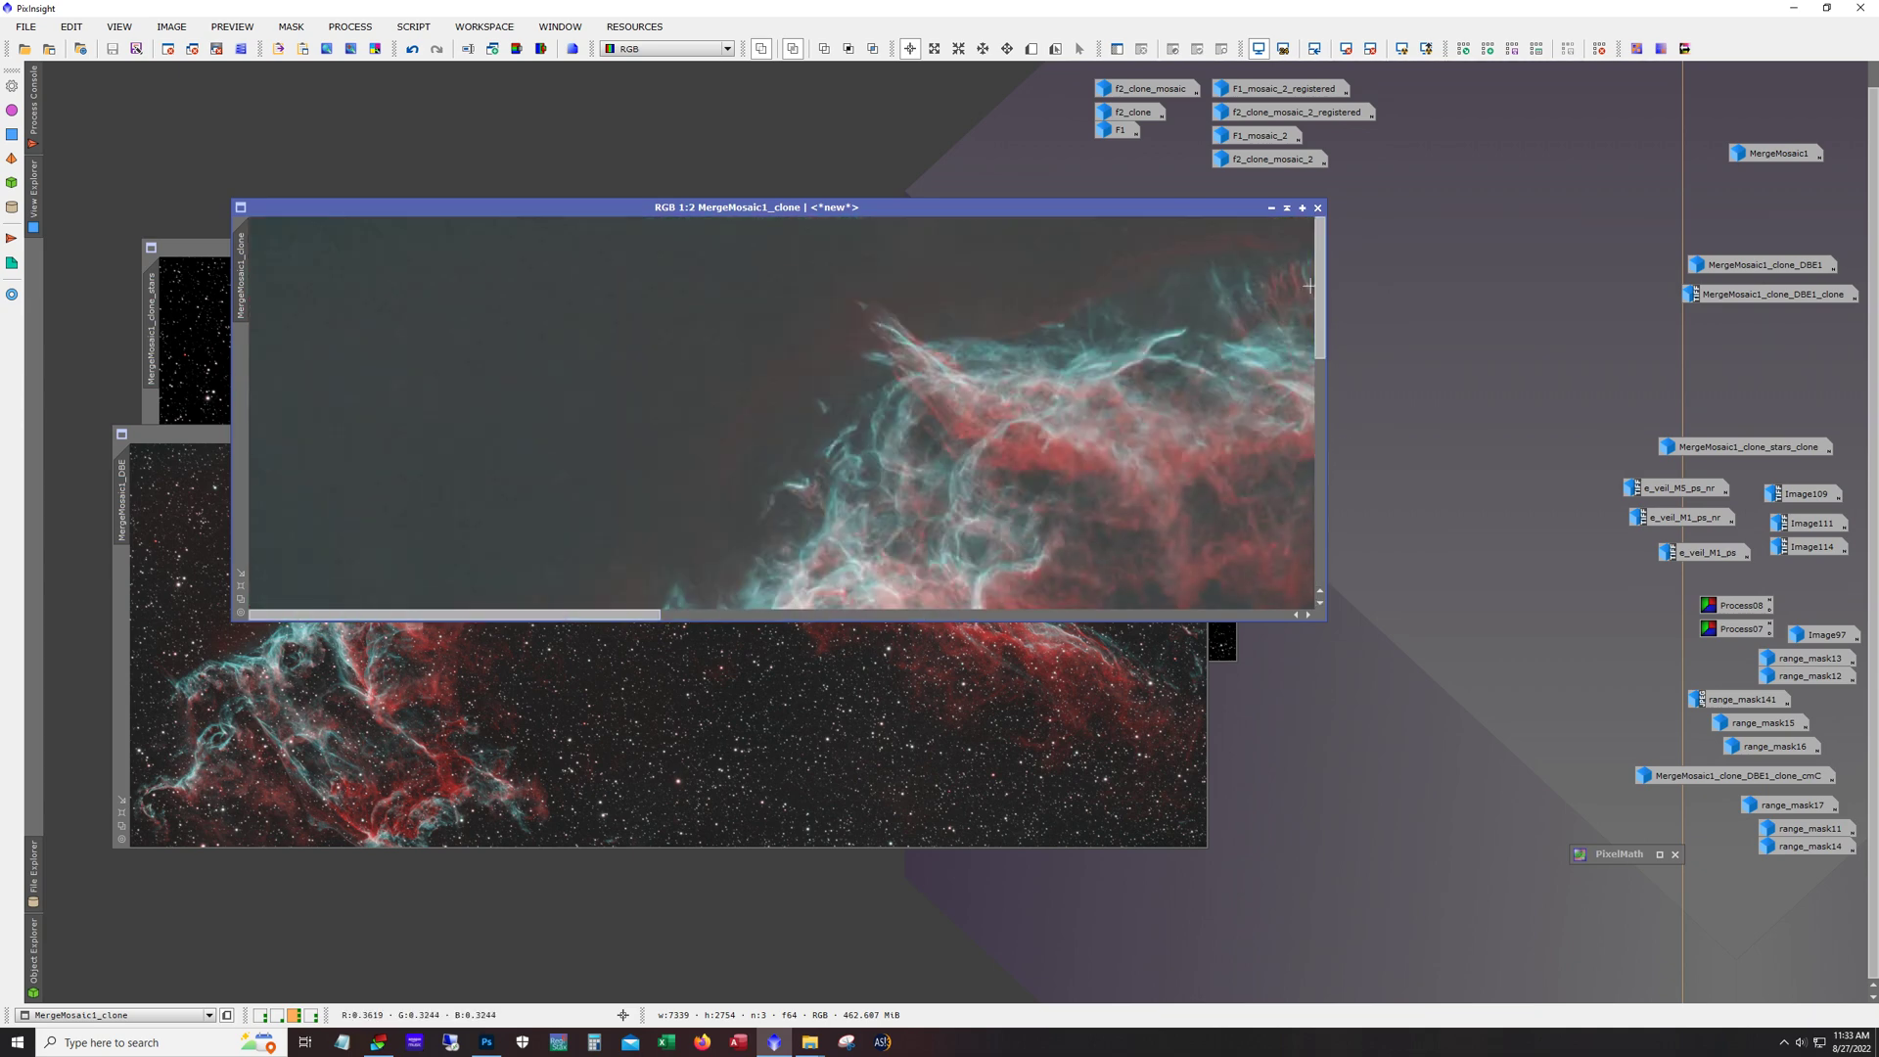
{"action": "left_click_drag", "start_coordinate": [624, 619], "coordinate": [1258, 615]}
{"action": "left_click", "coordinate": [768, 692]}
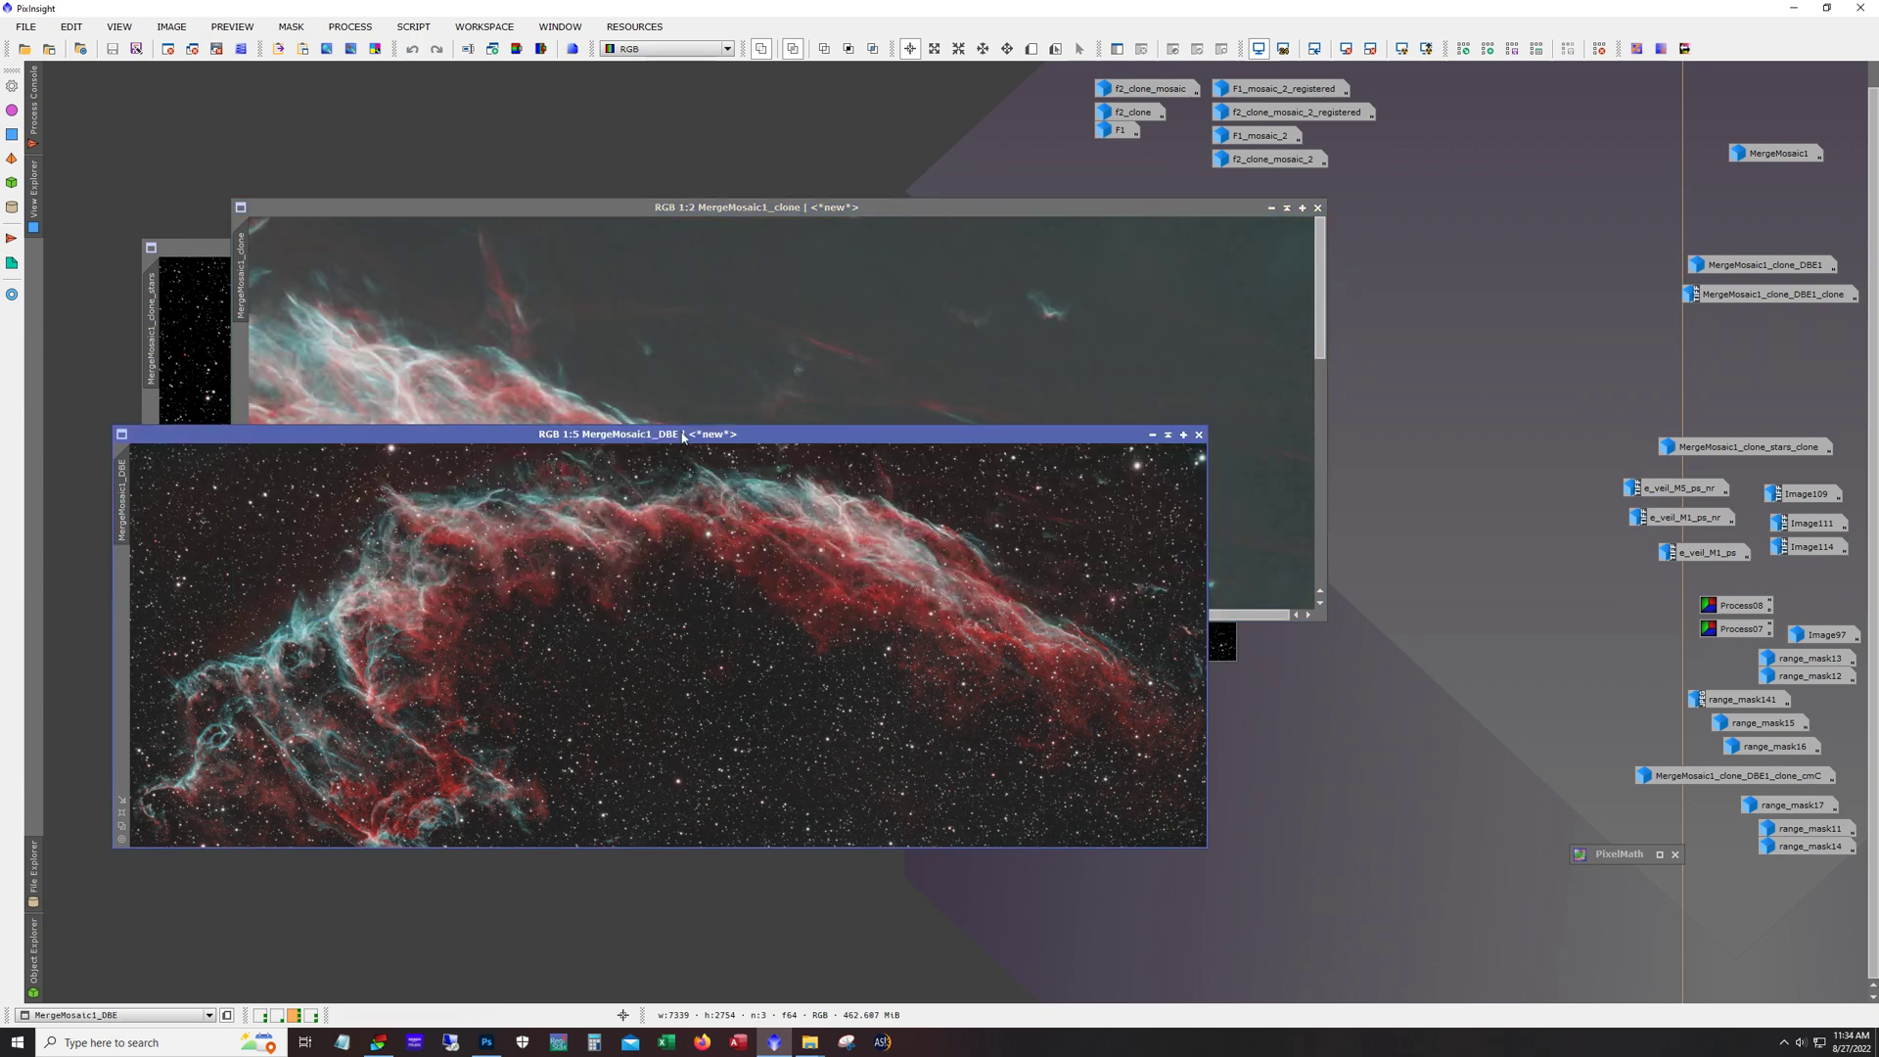
Step: Move the DBE window aside, zoom out the starless MergeMosaic1_clone and iconize it
{"action": "left_click_drag", "start_coordinate": [682, 437], "coordinate": [853, 453]}
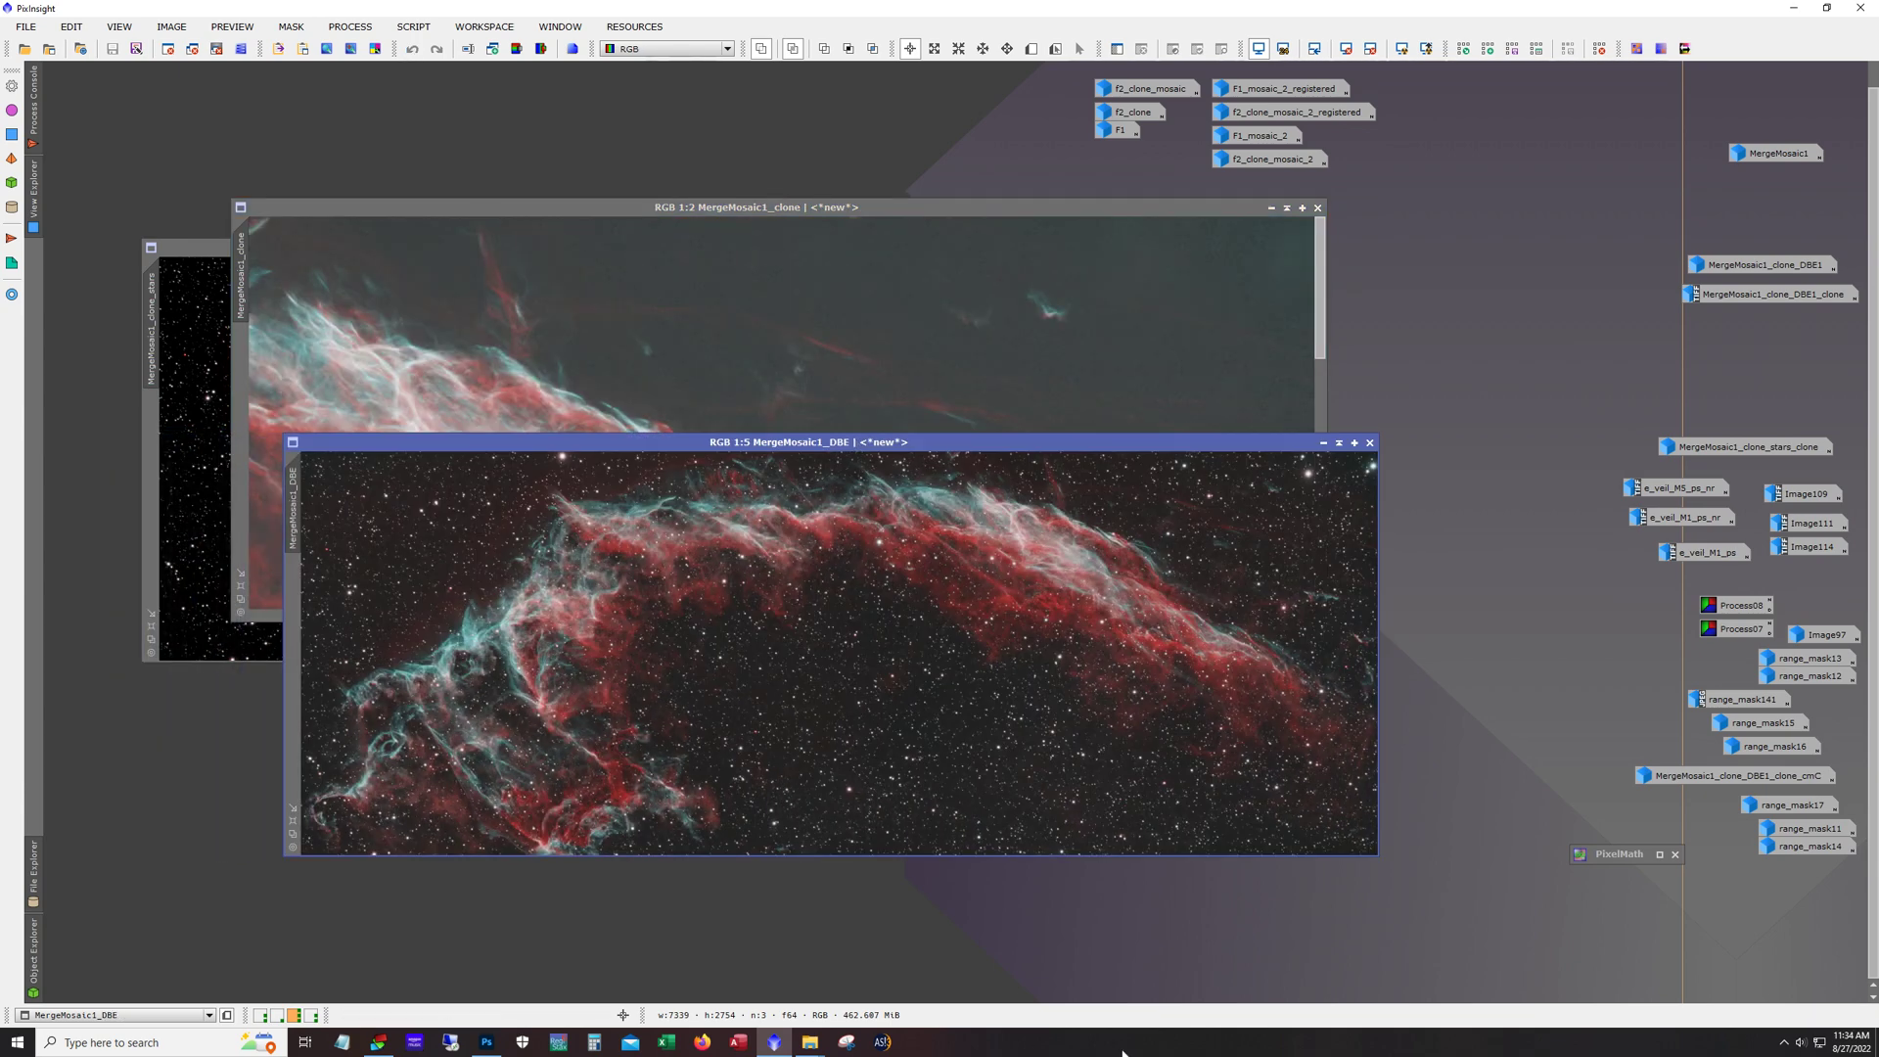
{"action": "left_click", "coordinate": [888, 312]}
{"action": "scroll", "coordinate": [887, 311], "scroll_direction": "down", "scroll_amount": 3}
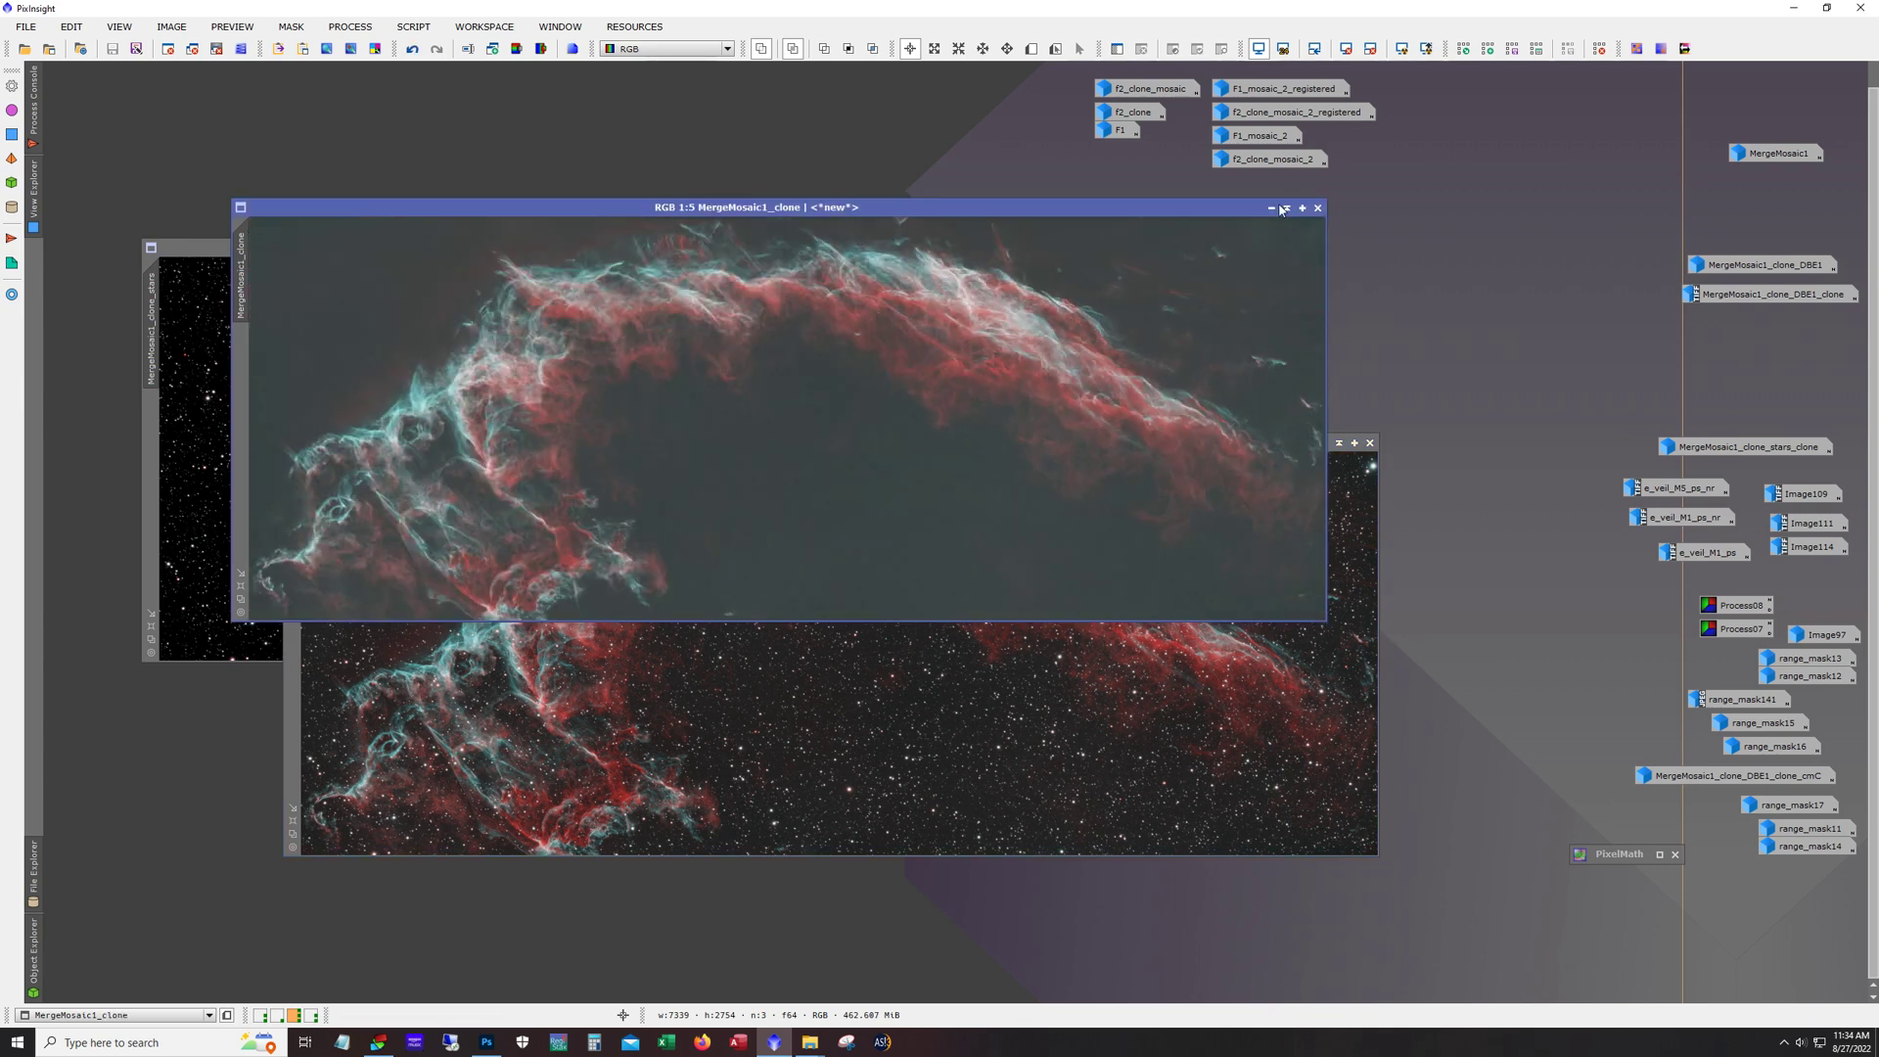
{"action": "left_click", "coordinate": [1273, 208]}
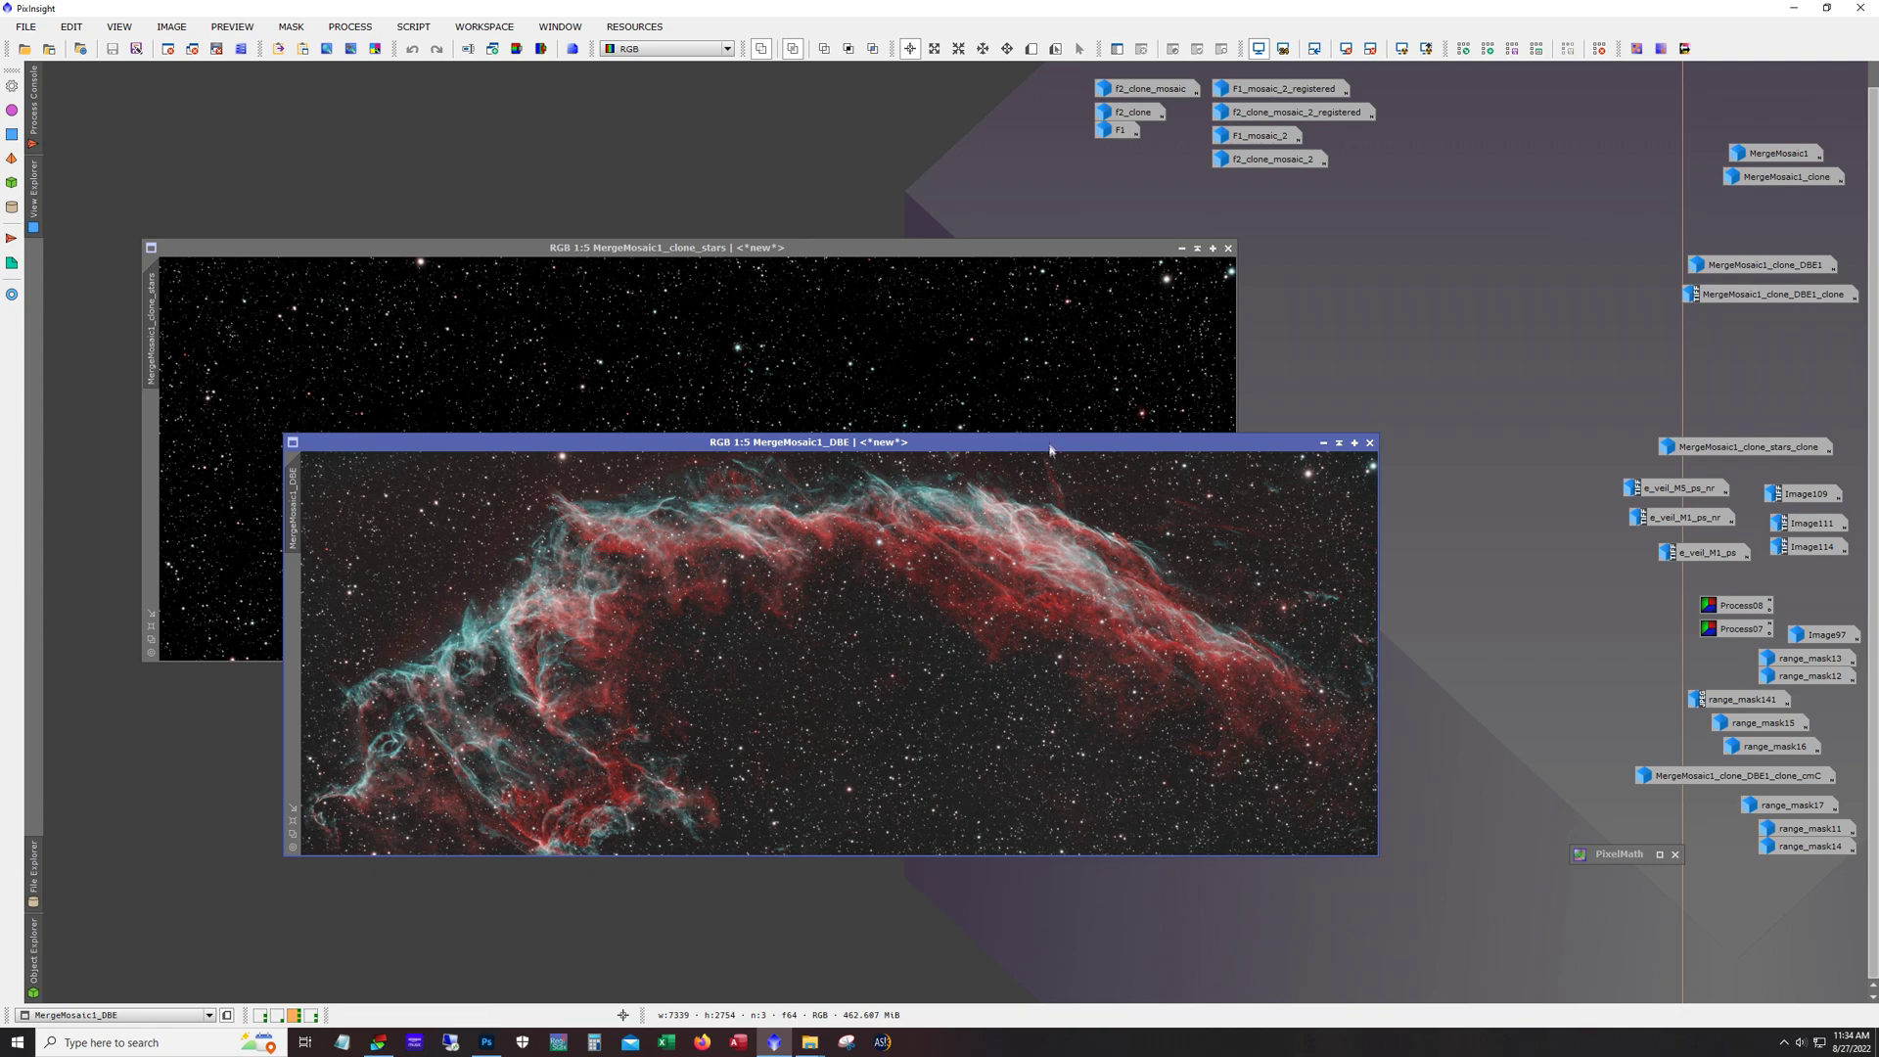
Step: Zoom and pan around MergeMosaic1_DBE, then iconize the stars-only and DBE images
{"action": "scroll", "coordinate": [1047, 566], "scroll_direction": "up", "scroll_amount": 3}
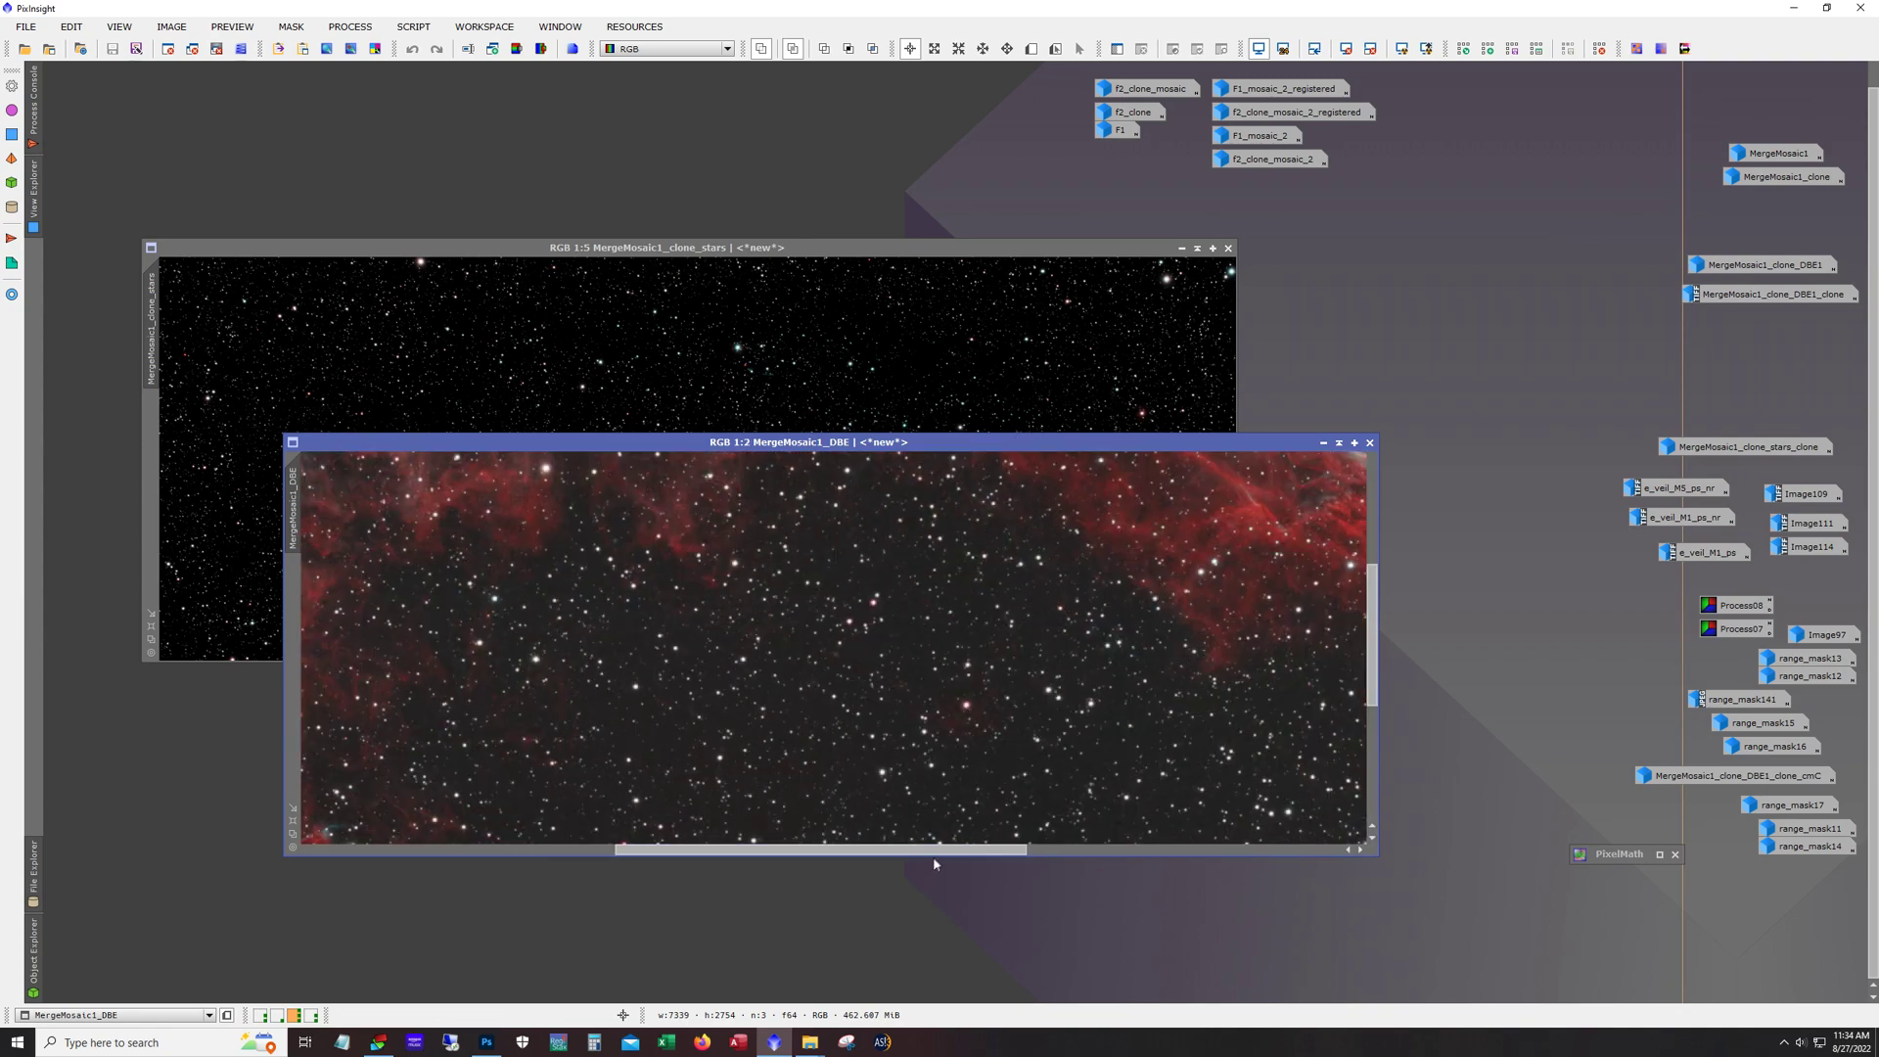
{"action": "left_click_drag", "start_coordinate": [932, 858], "coordinate": [1219, 859]}
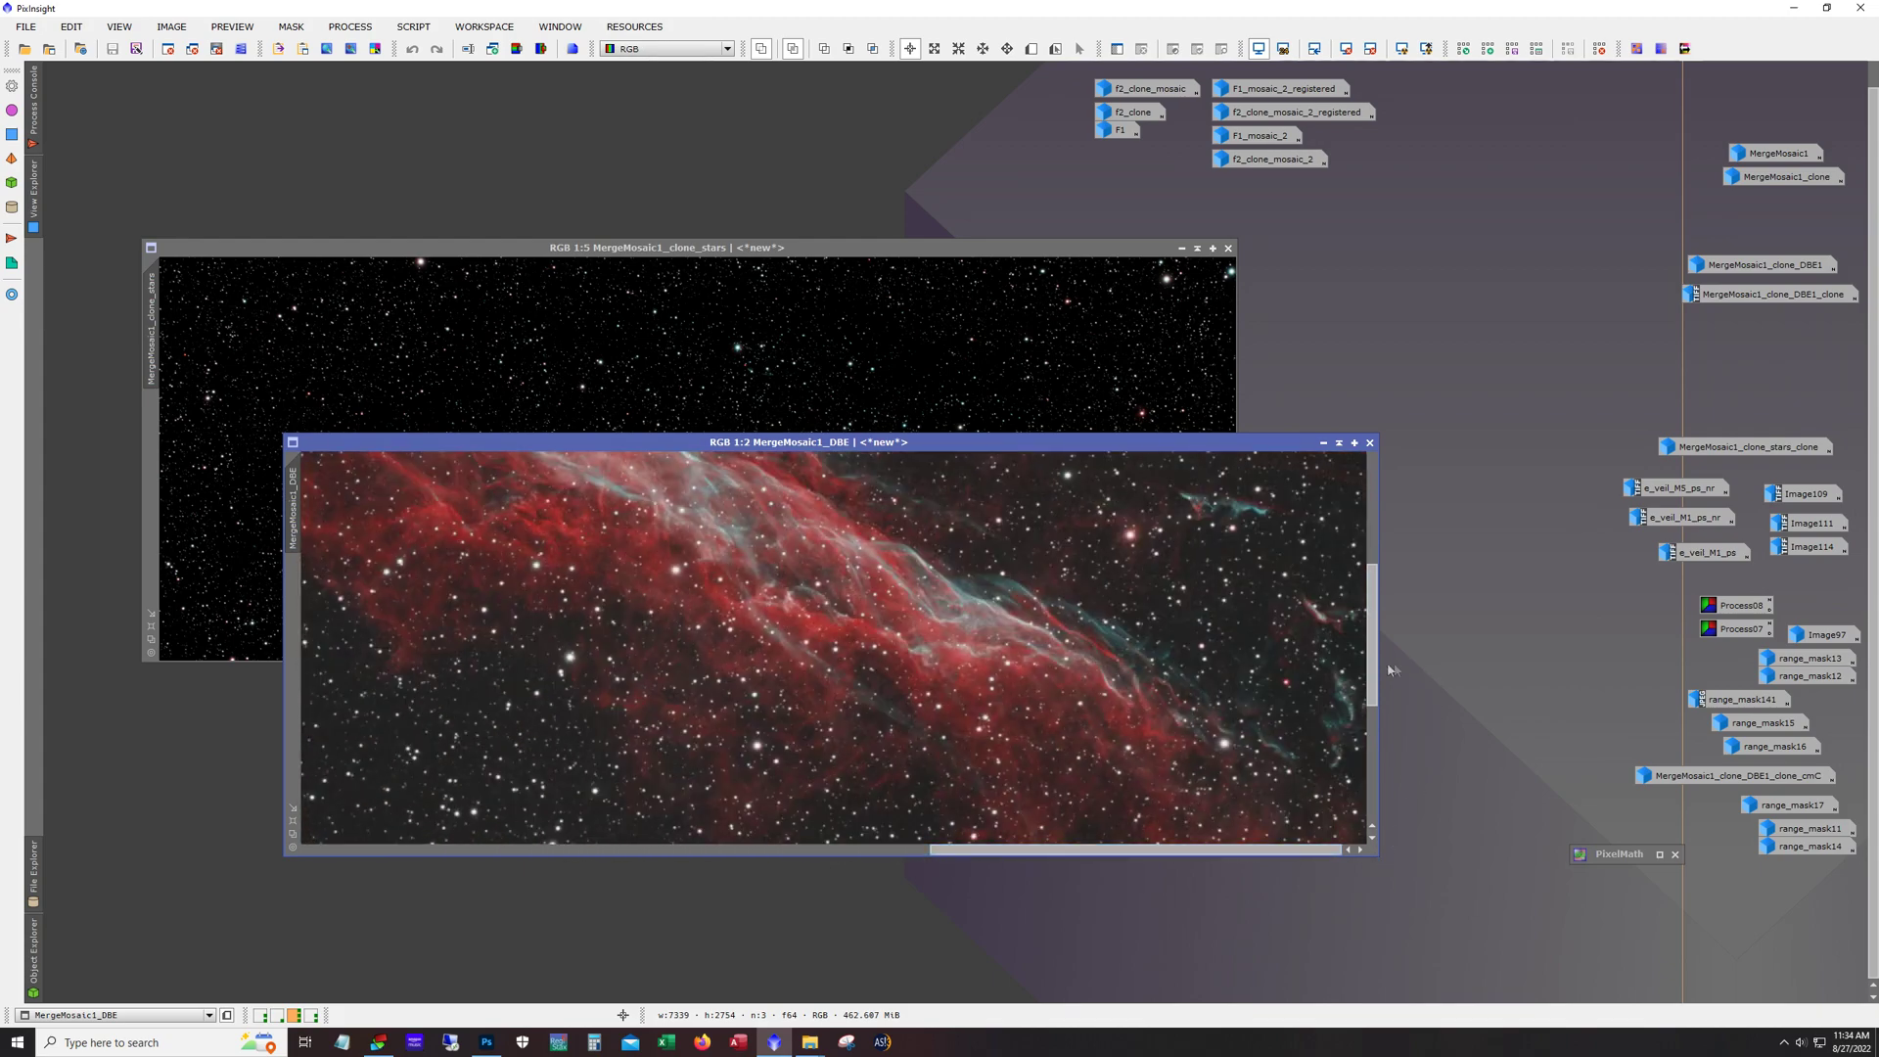
{"action": "left_click_drag", "start_coordinate": [1370, 675], "coordinate": [1371, 565]}
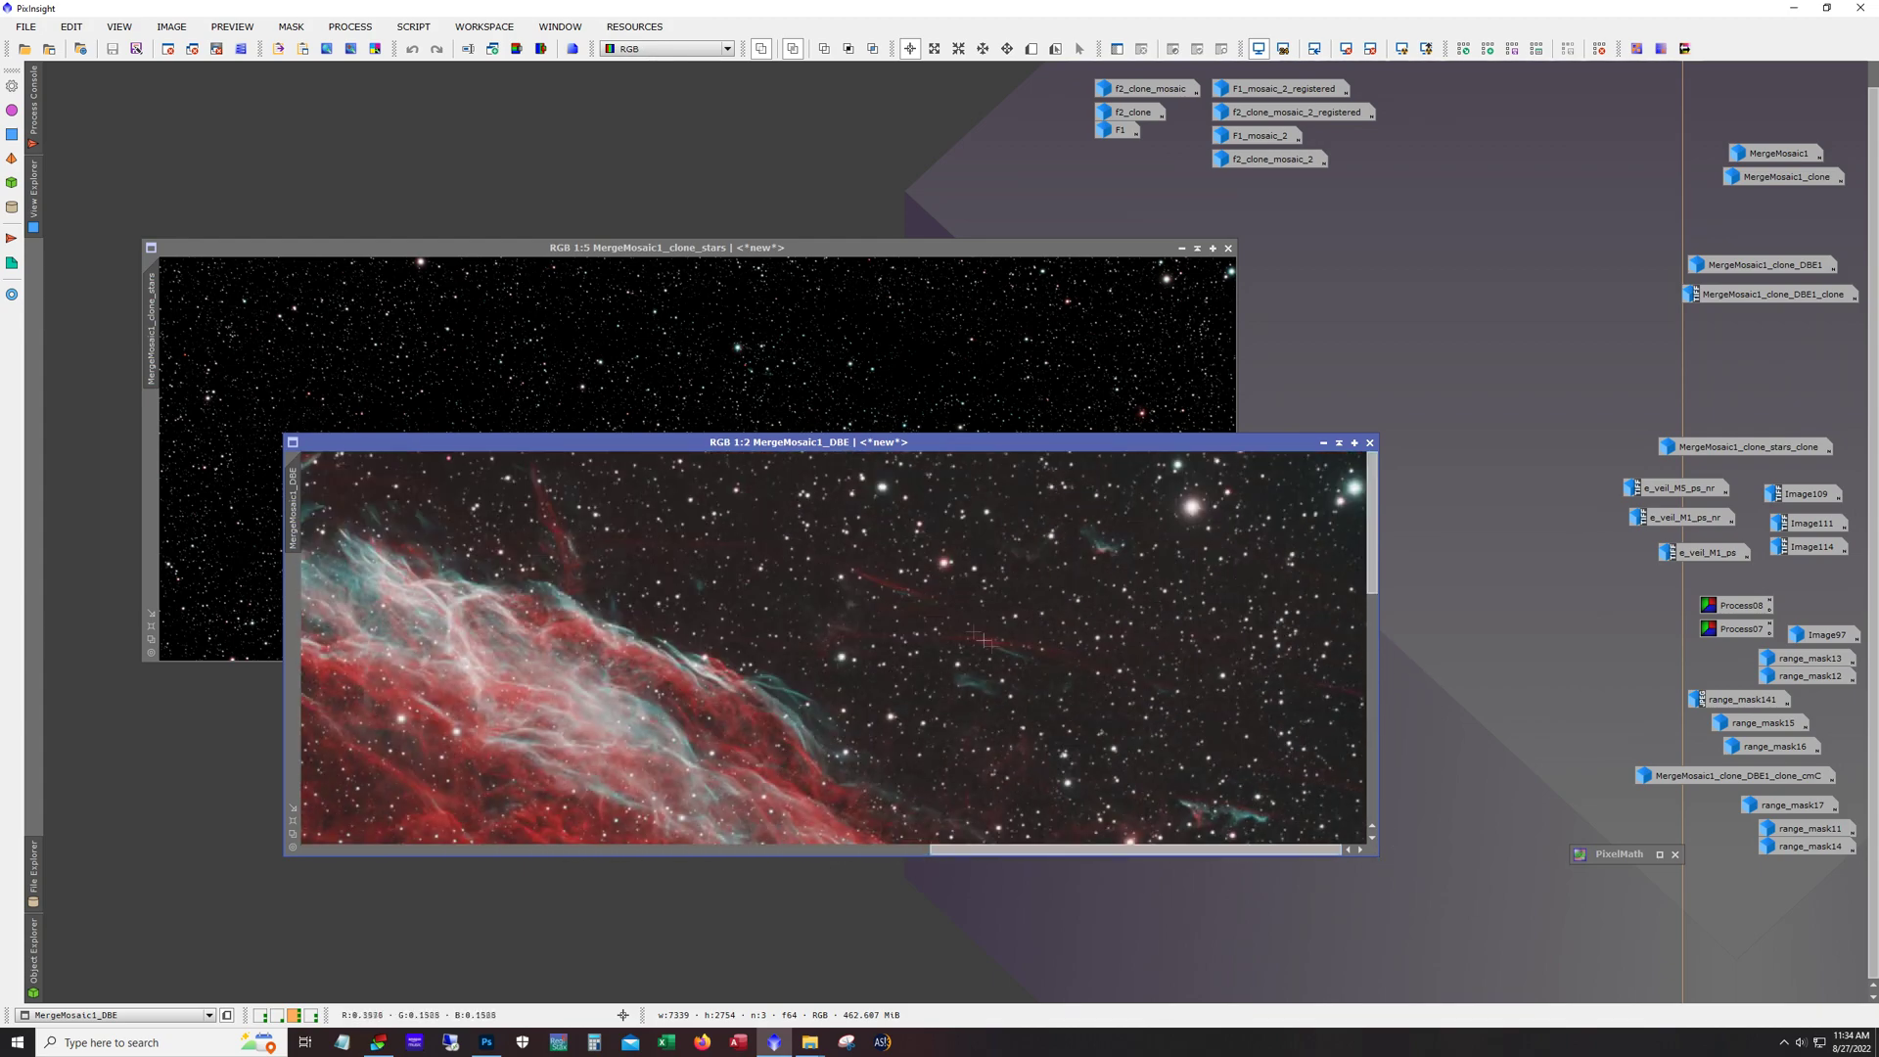
{"action": "scroll", "coordinate": [882, 621], "scroll_direction": "down", "scroll_amount": 3}
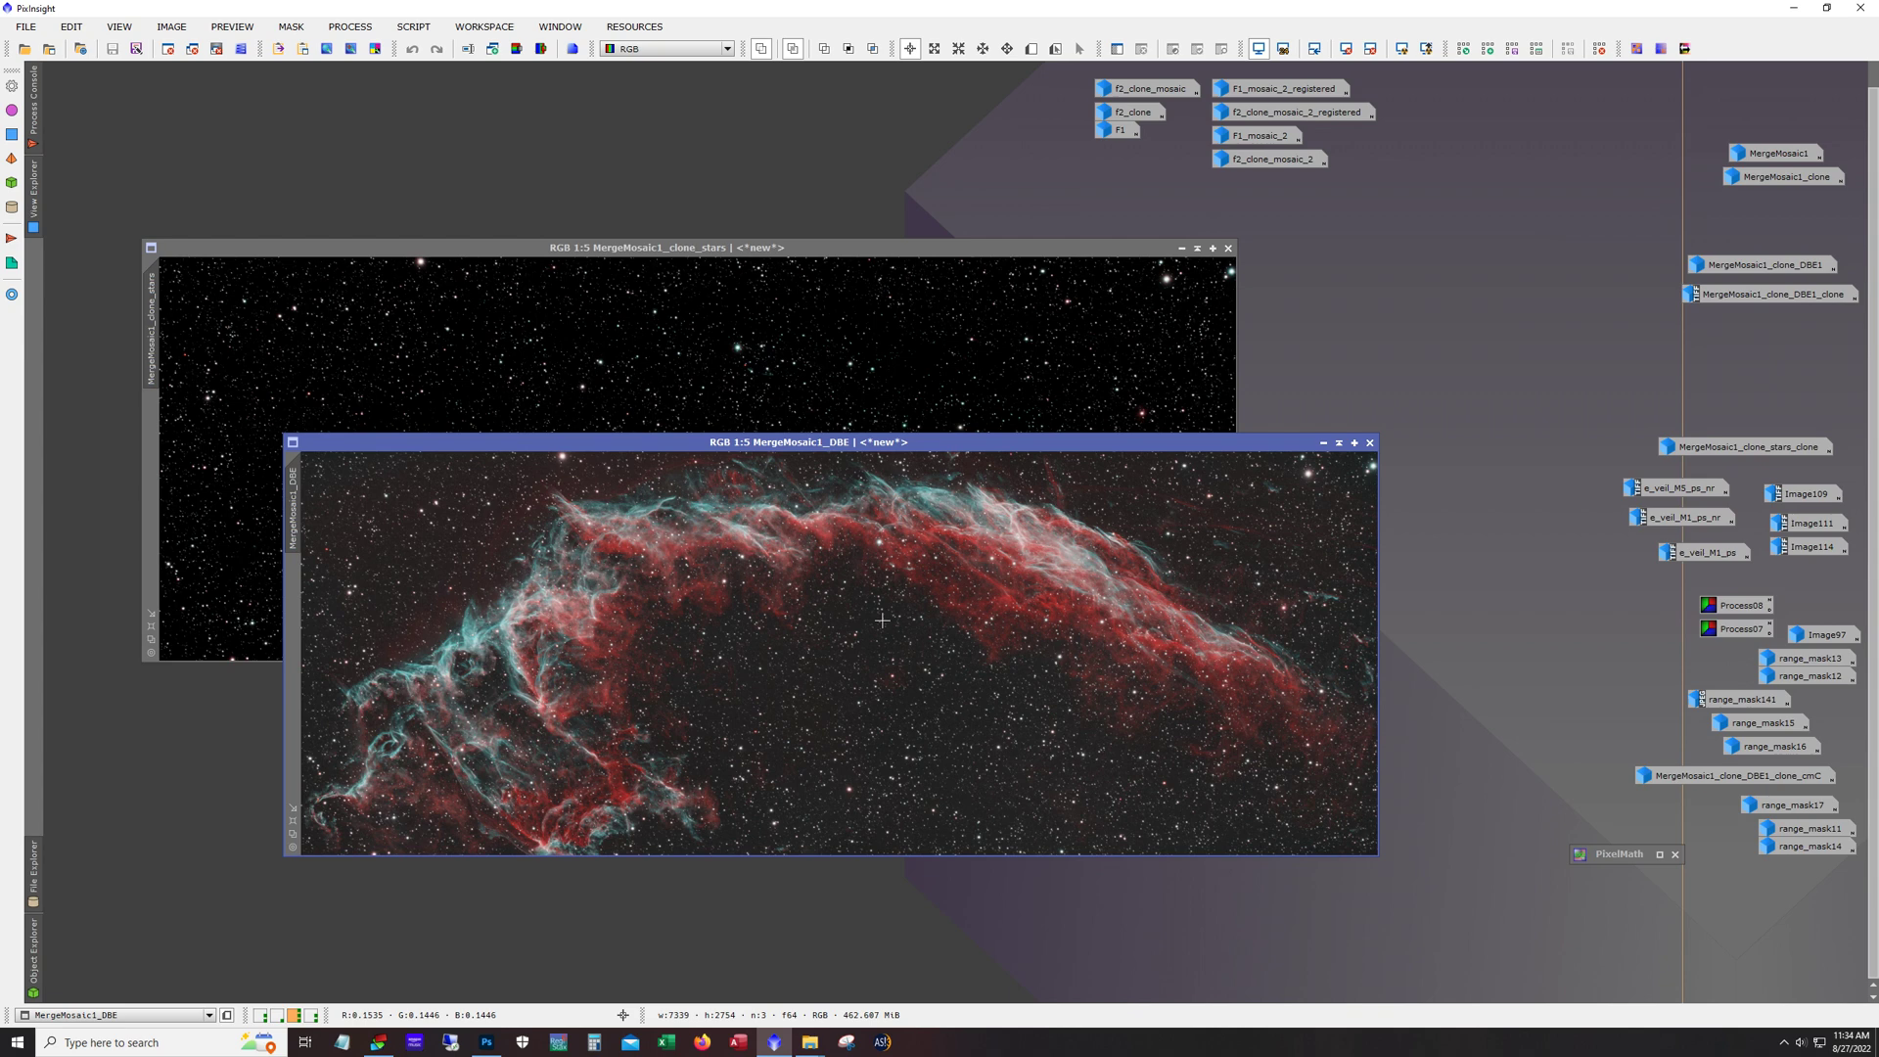
{"action": "left_click", "coordinate": [1181, 248]}
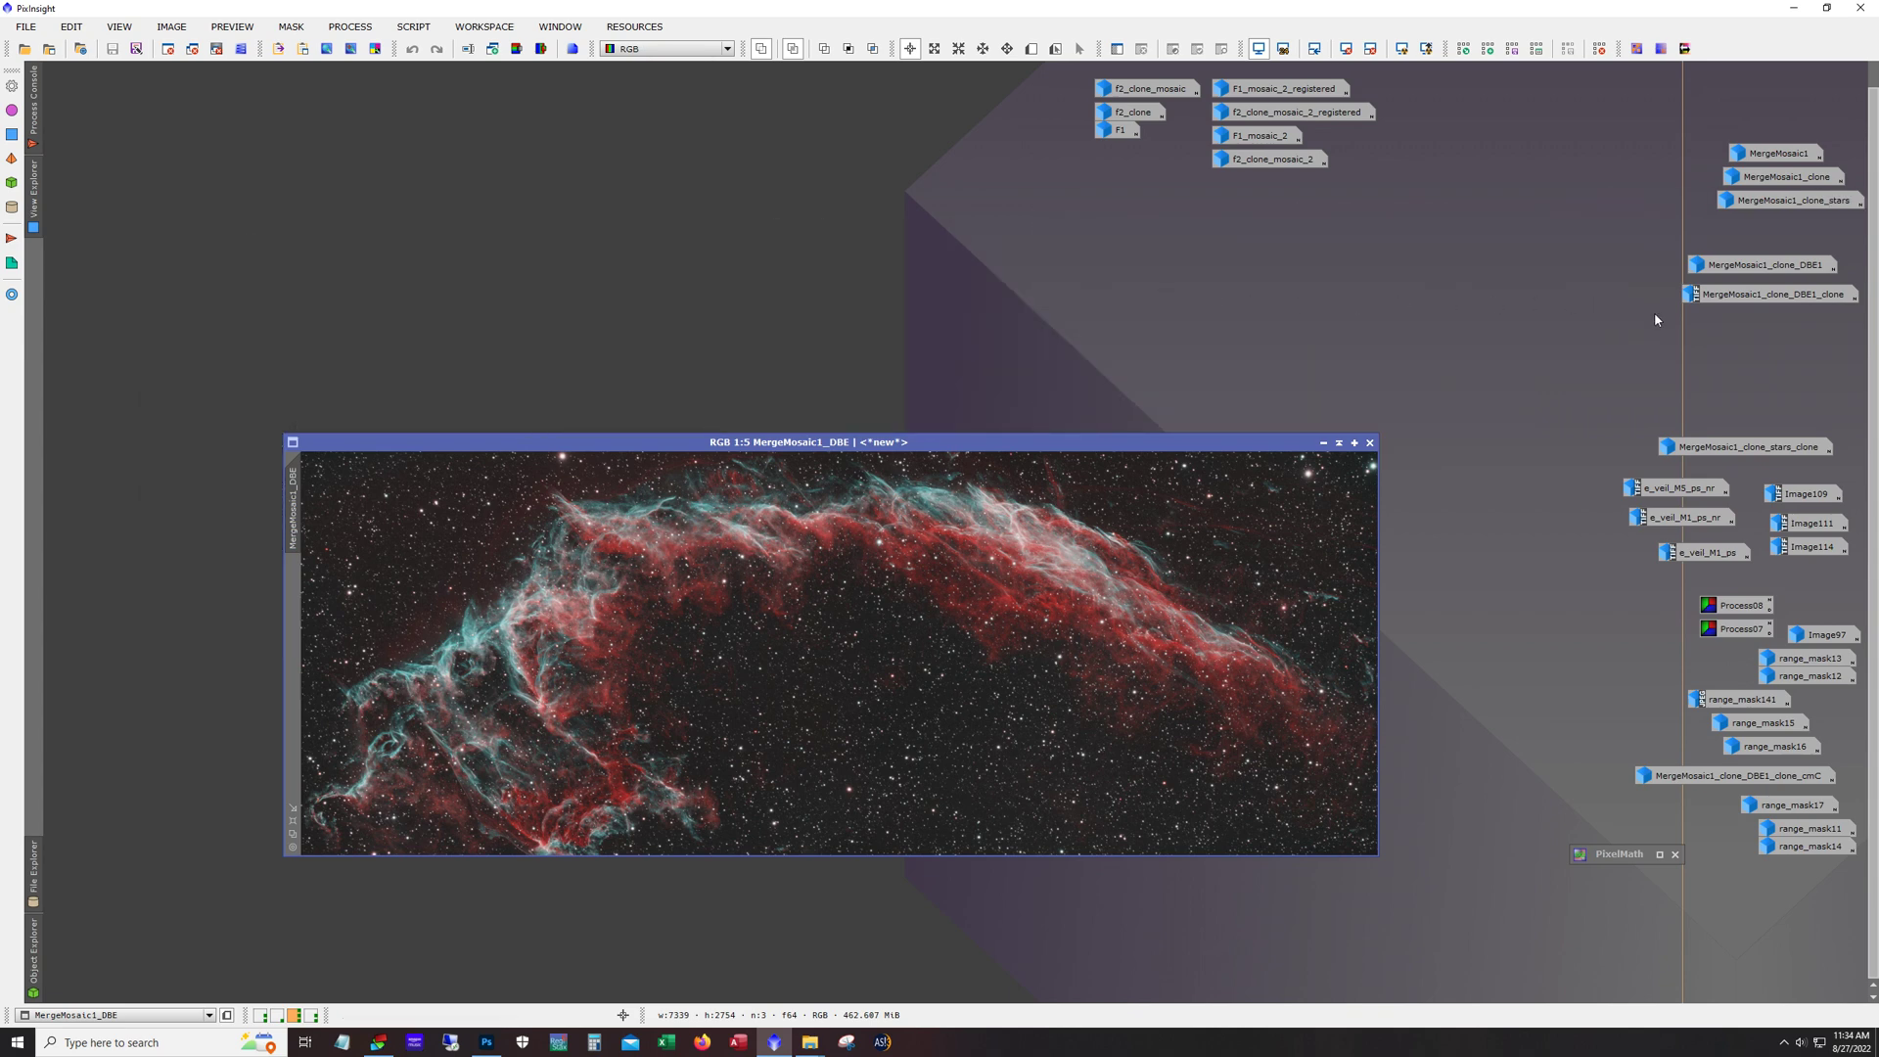
{"action": "left_click", "coordinate": [1324, 444]}
{"action": "double_click", "coordinate": [1715, 268]}
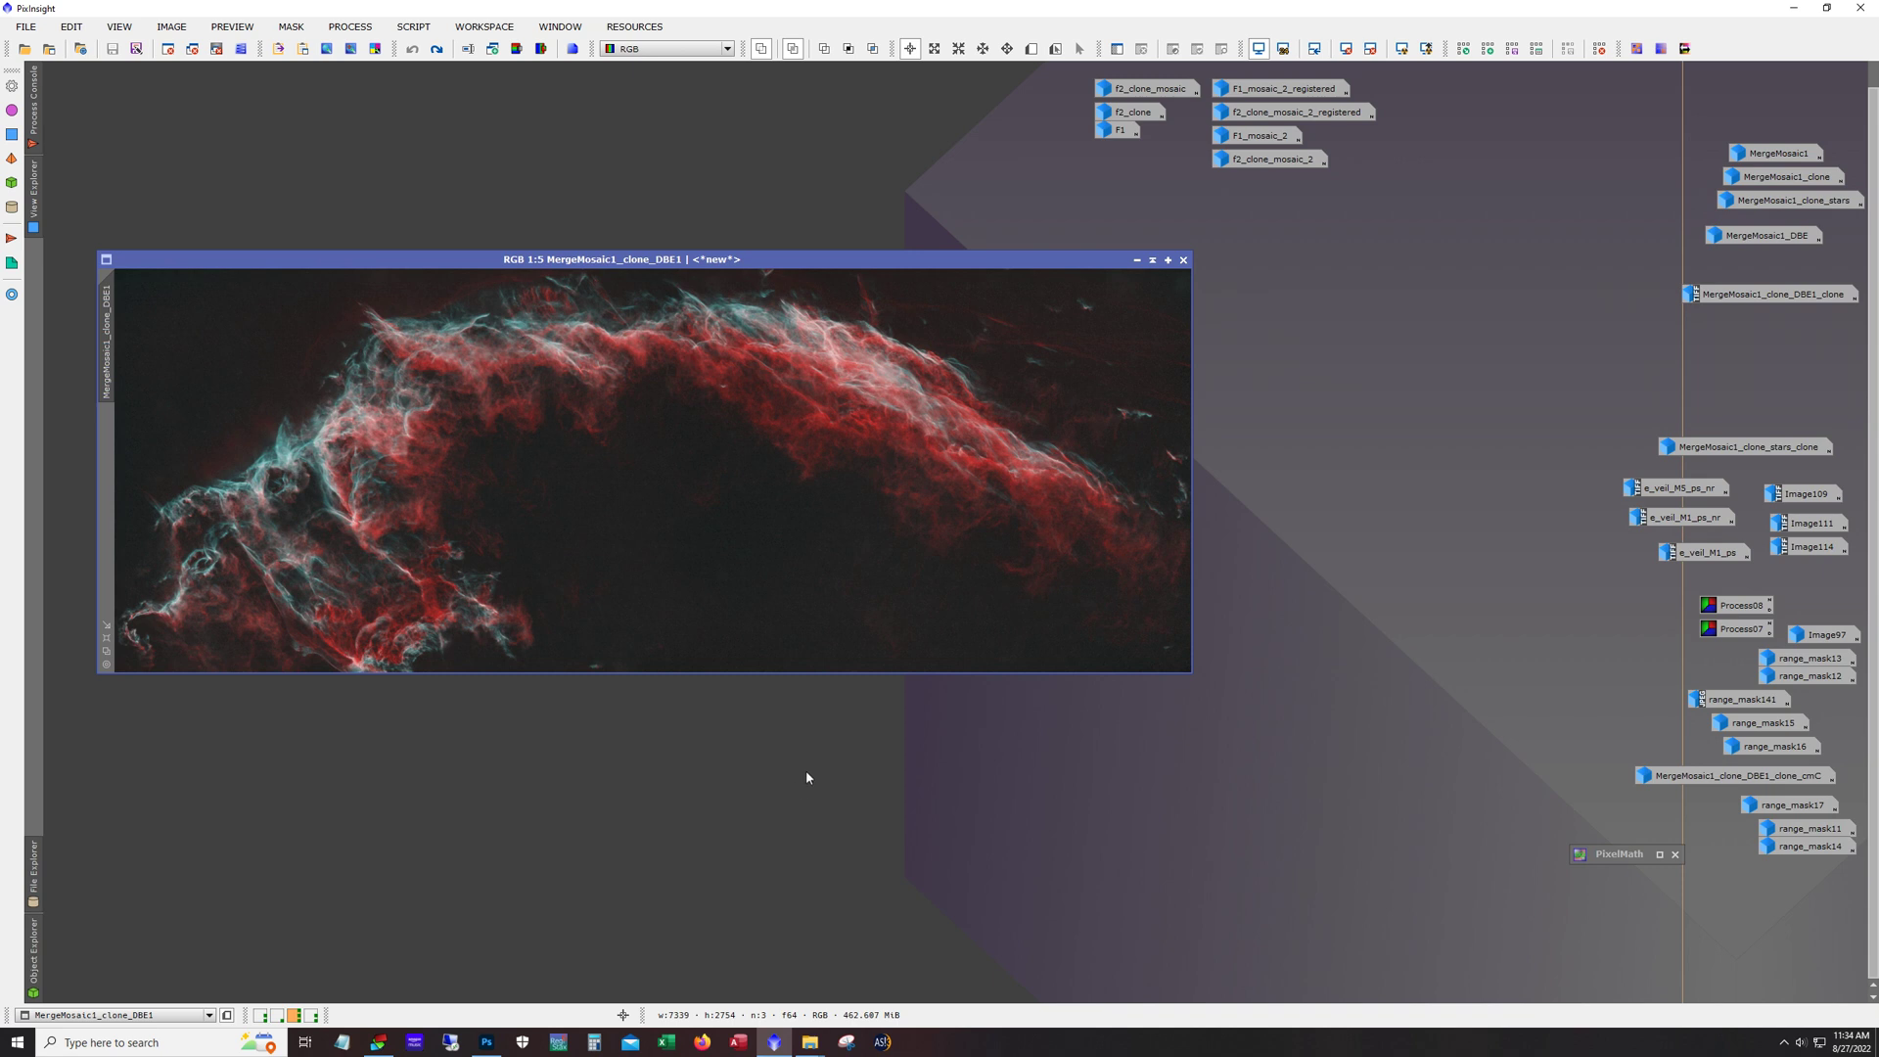
{"action": "key", "text": "alt"}
{"action": "scroll", "coordinate": [768, 405], "scroll_direction": "up", "scroll_amount": 3}
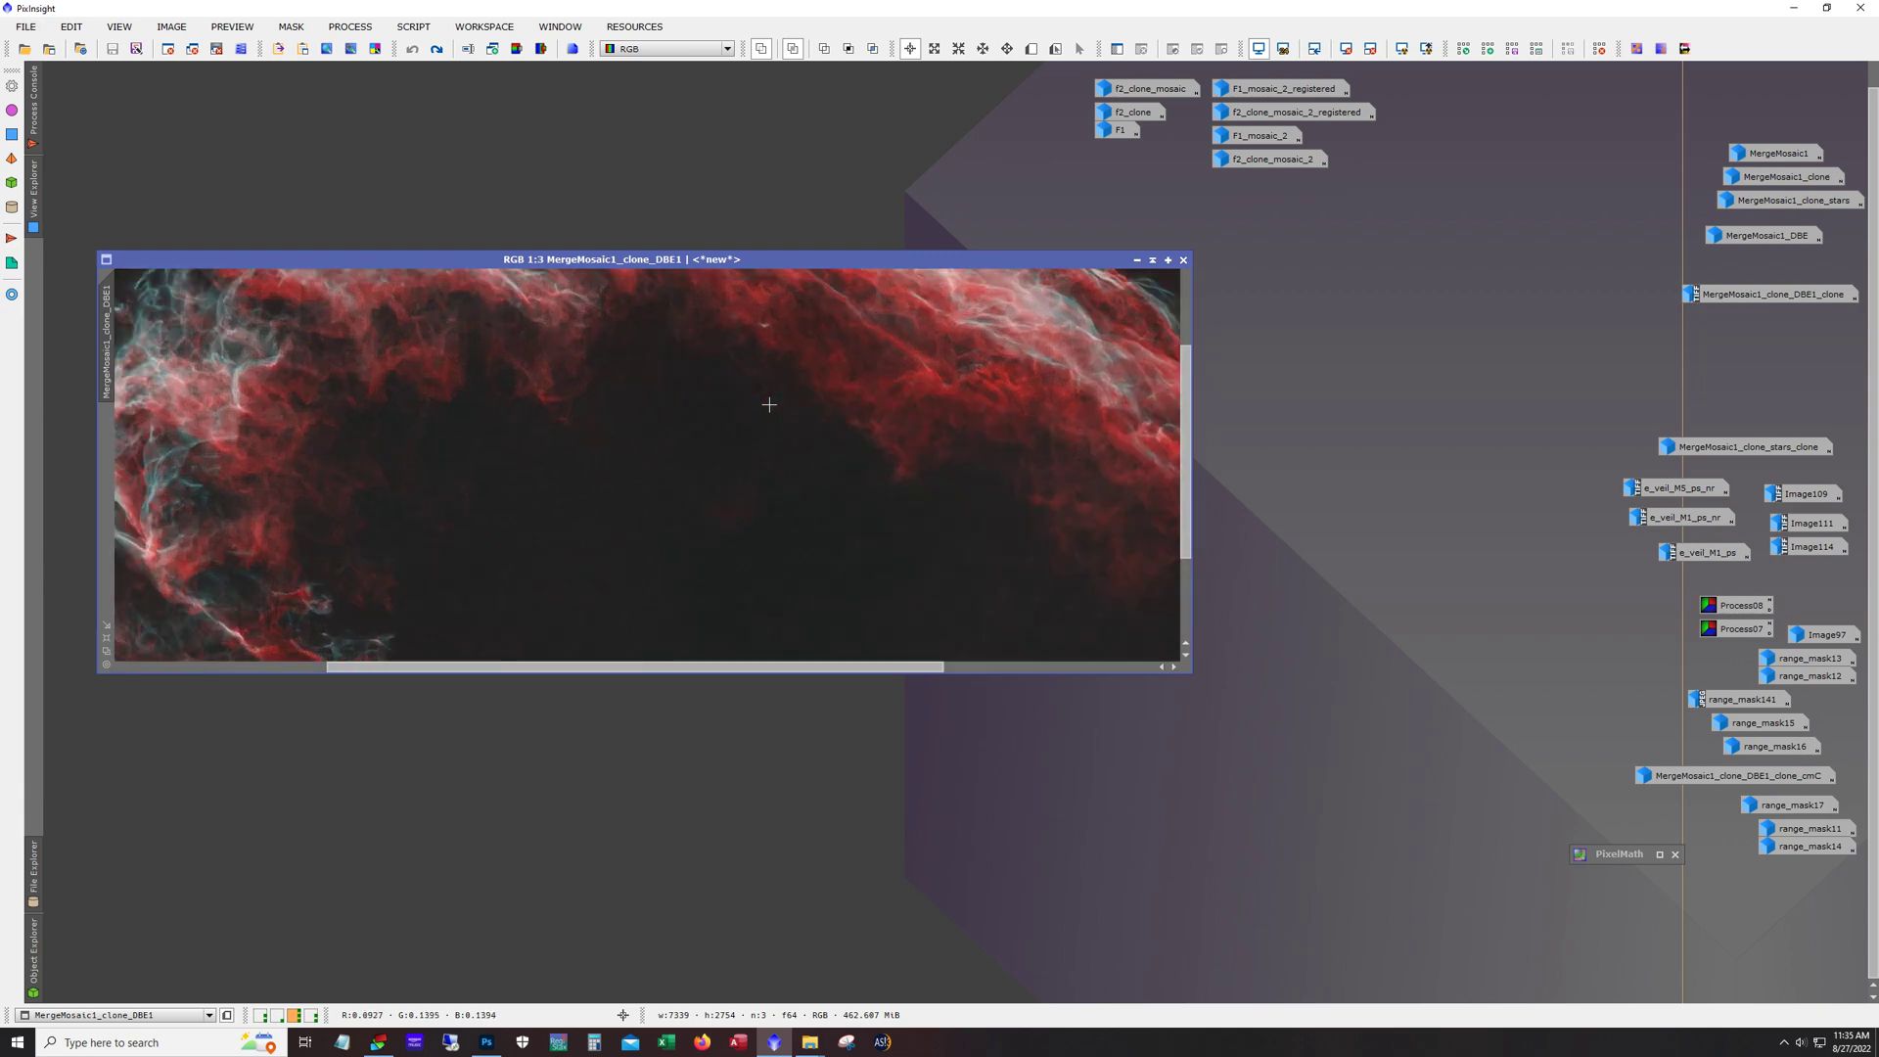
{"action": "left_click_drag", "start_coordinate": [753, 657], "coordinate": [999, 696]}
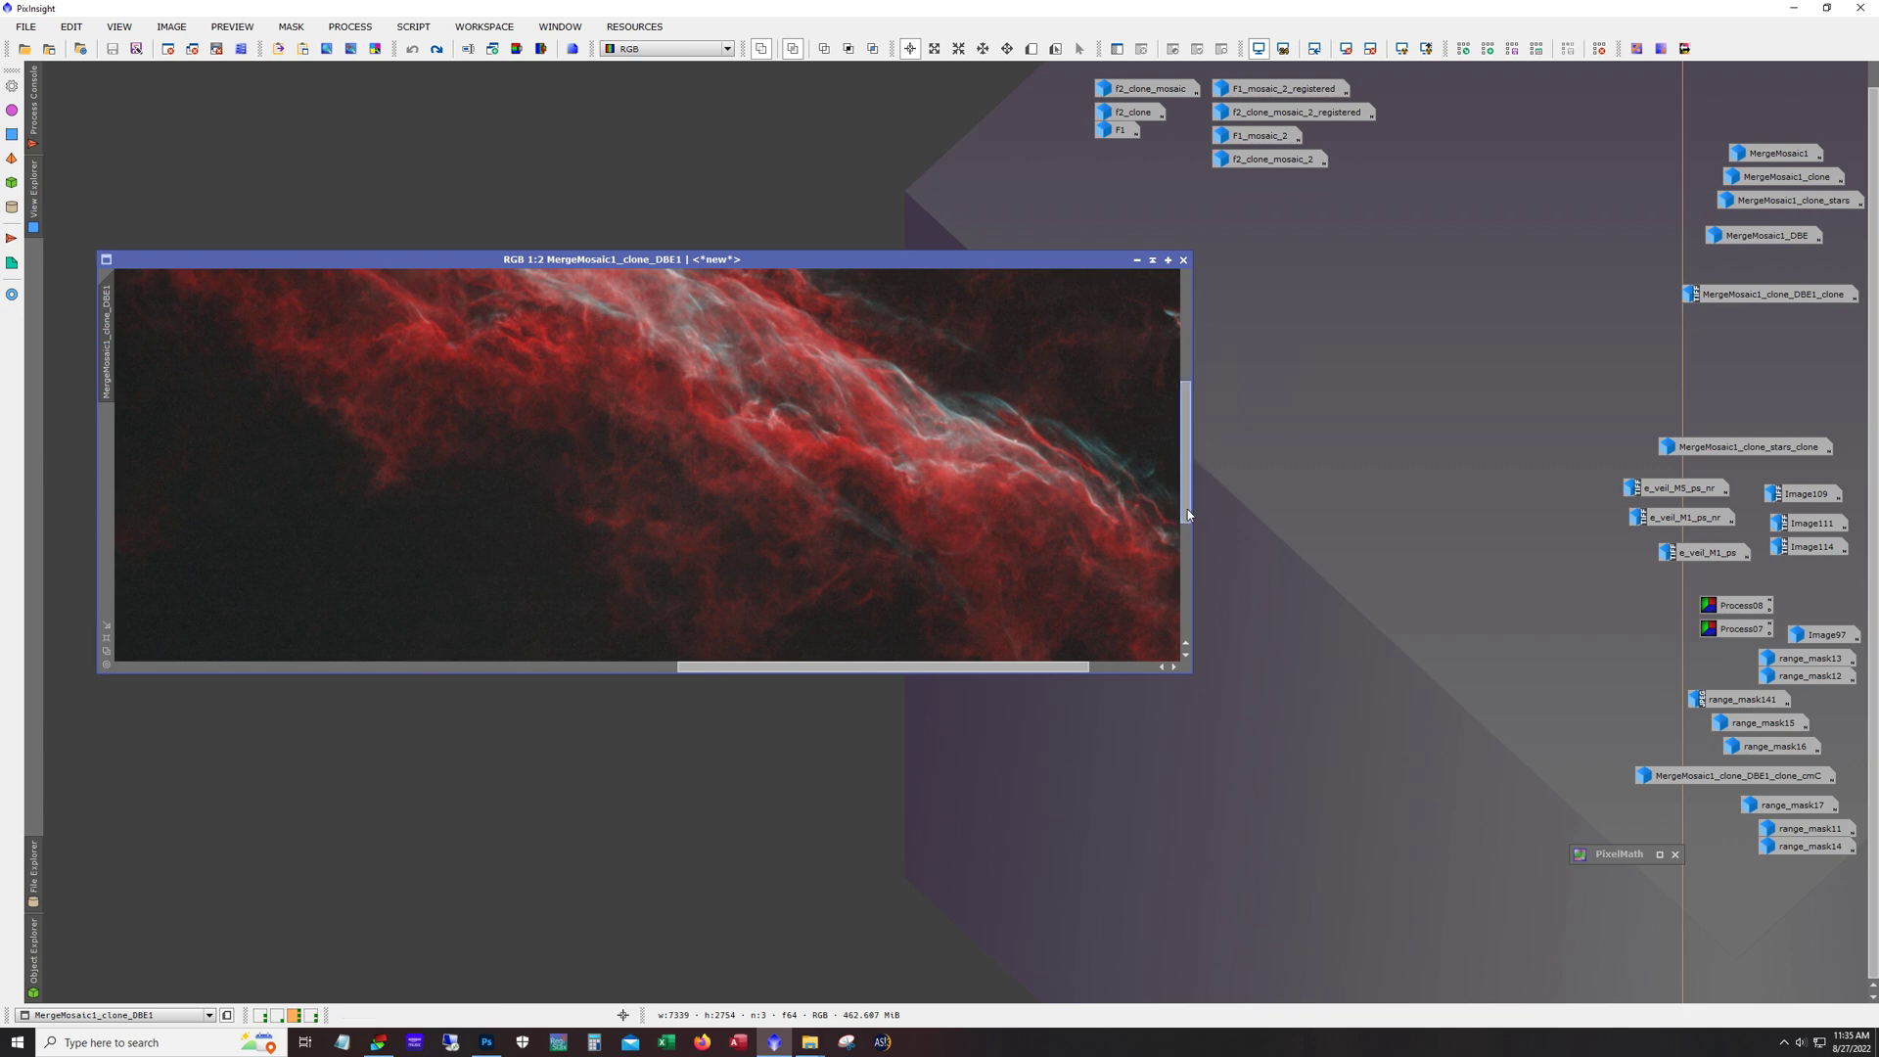
{"action": "left_click_drag", "start_coordinate": [1189, 509], "coordinate": [1186, 411]}
{"action": "scroll", "coordinate": [716, 443], "scroll_direction": "down", "scroll_amount": 3}
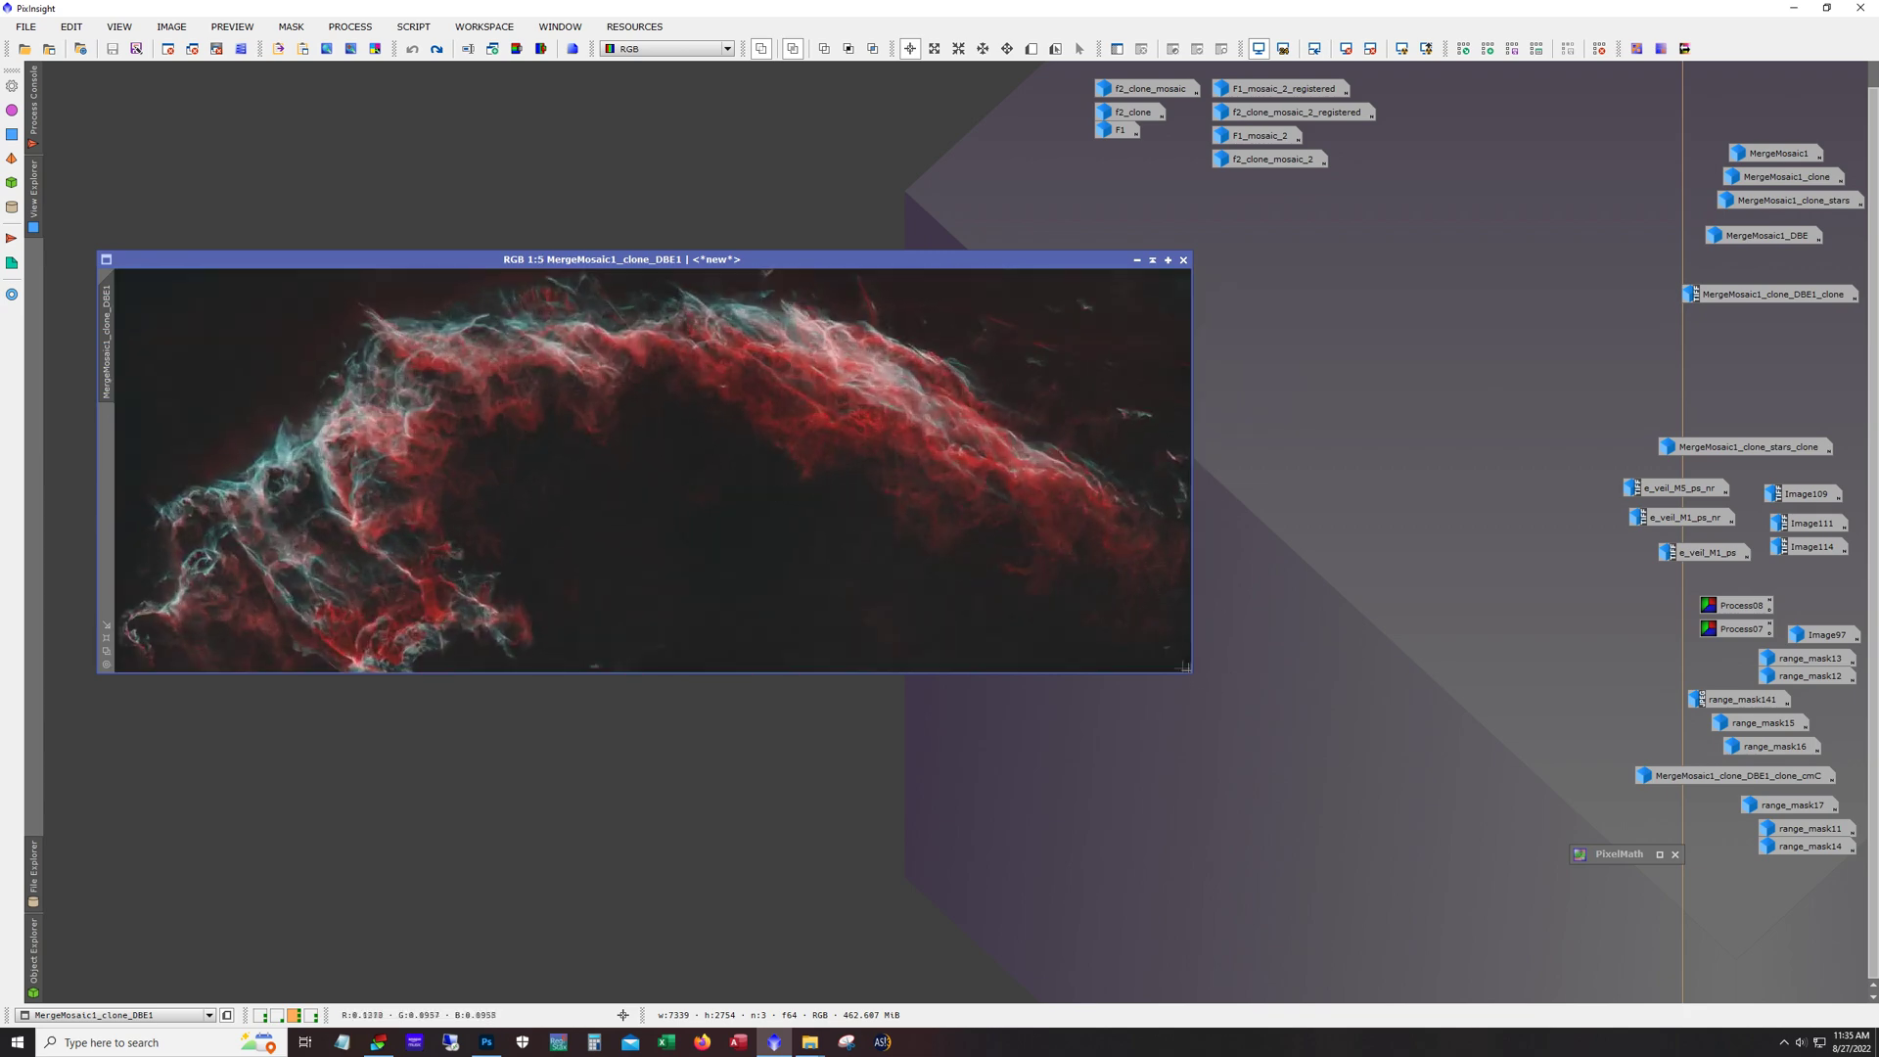
{"action": "scroll", "coordinate": [948, 528], "scroll_direction": "up", "scroll_amount": 3}
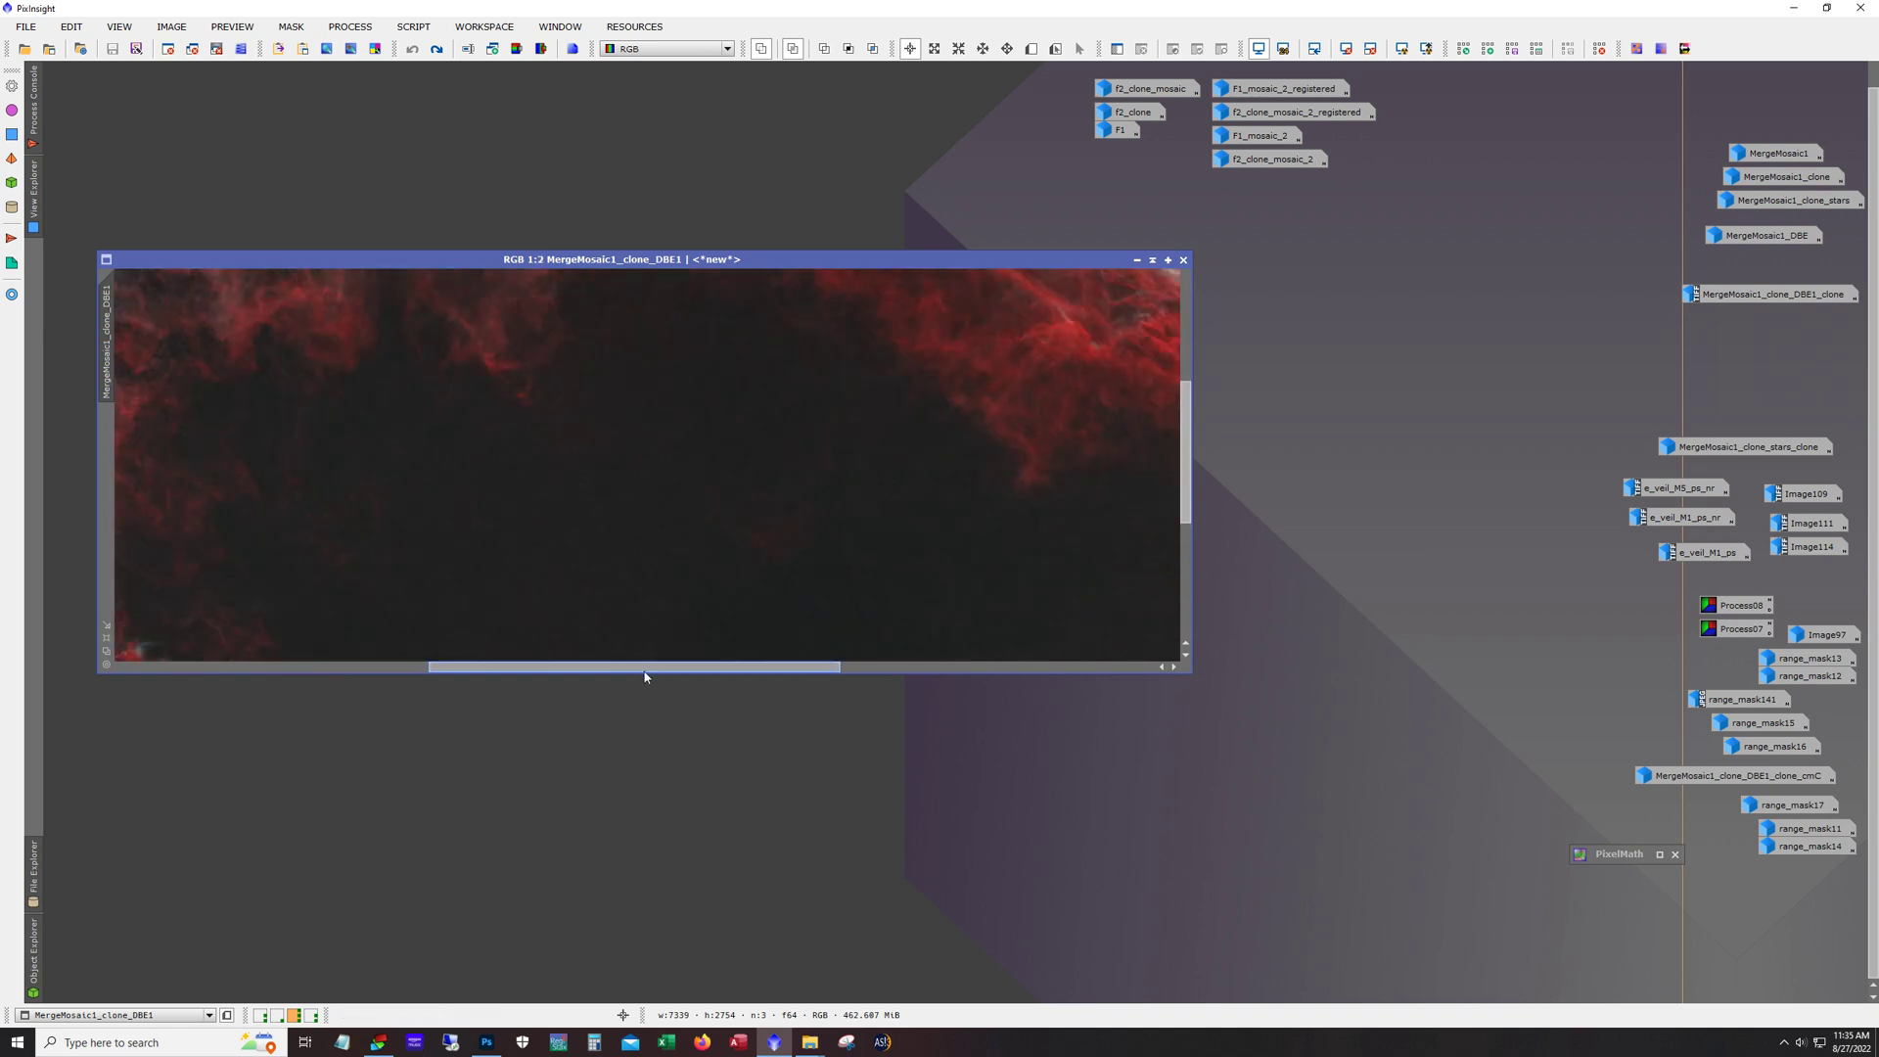
{"action": "left_click_drag", "start_coordinate": [643, 670], "coordinate": [770, 668]}
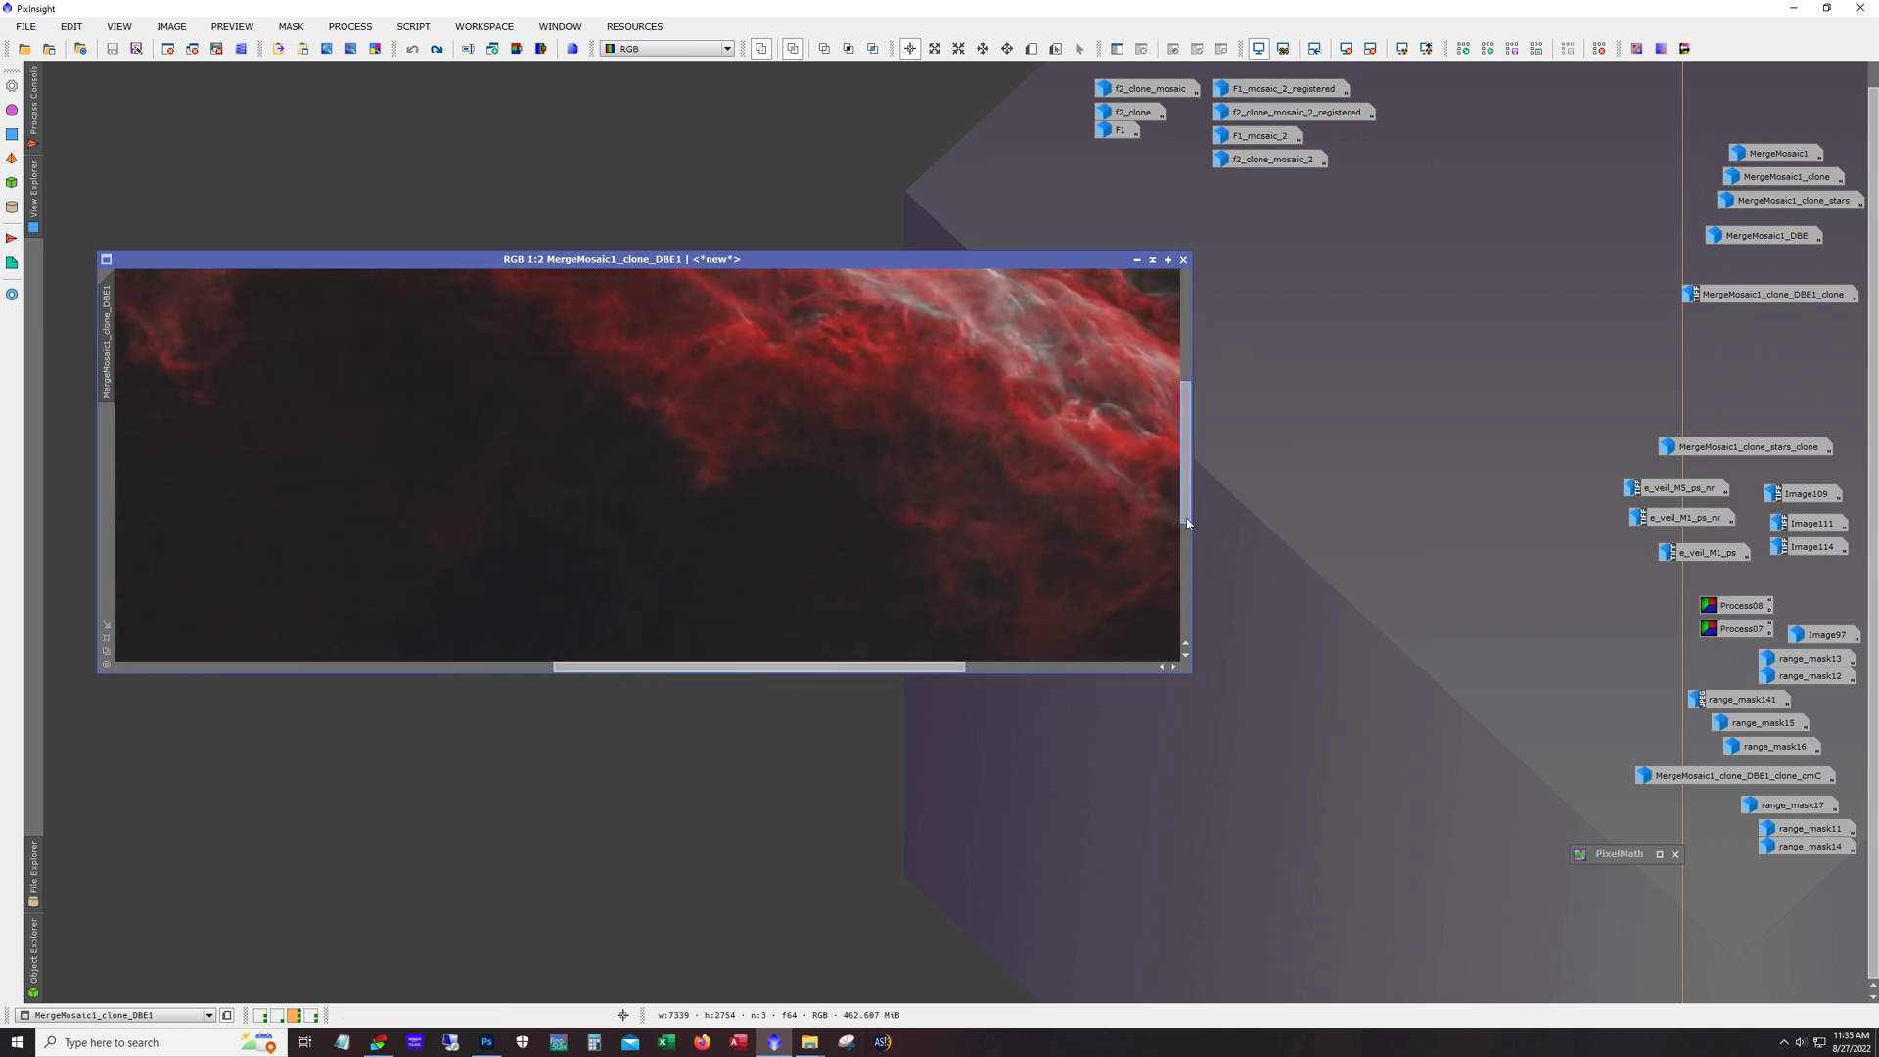
{"action": "left_click_drag", "start_coordinate": [1183, 533], "coordinate": [1190, 685]}
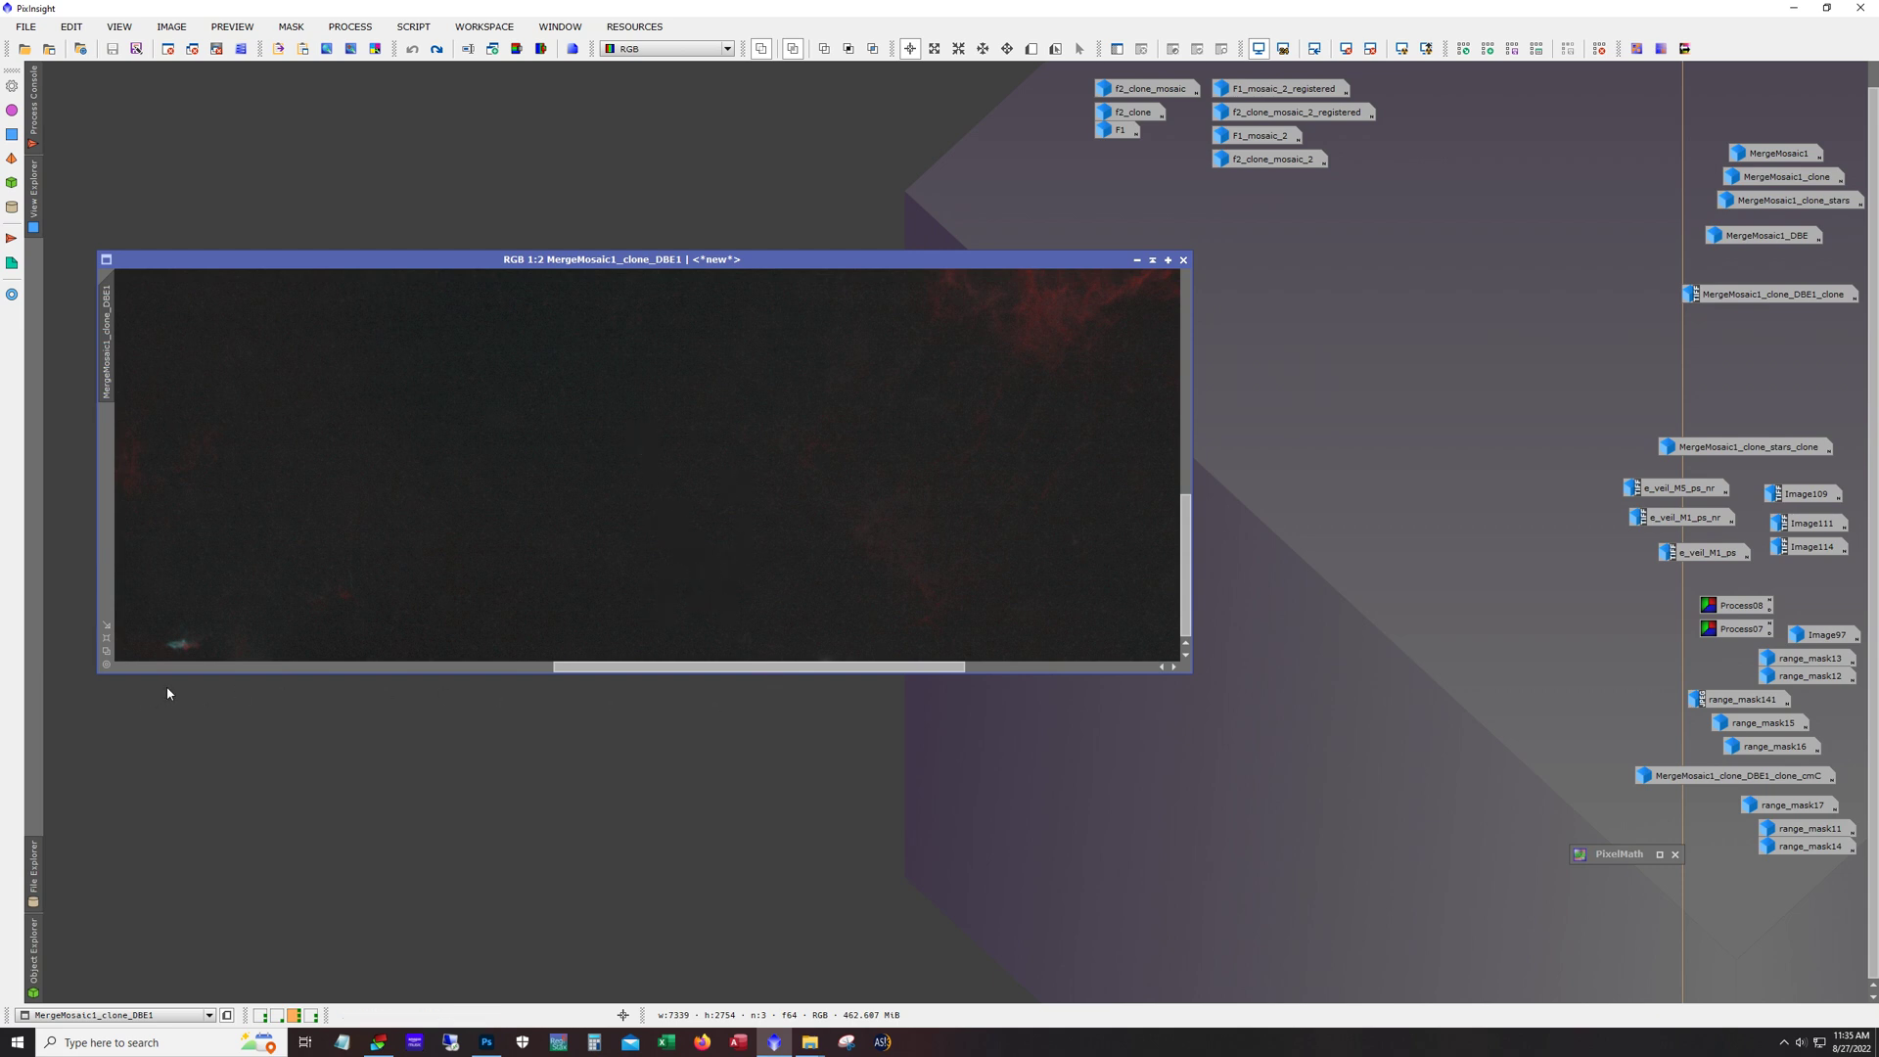
{"action": "left_click_drag", "start_coordinate": [176, 673], "coordinate": [252, 894]}
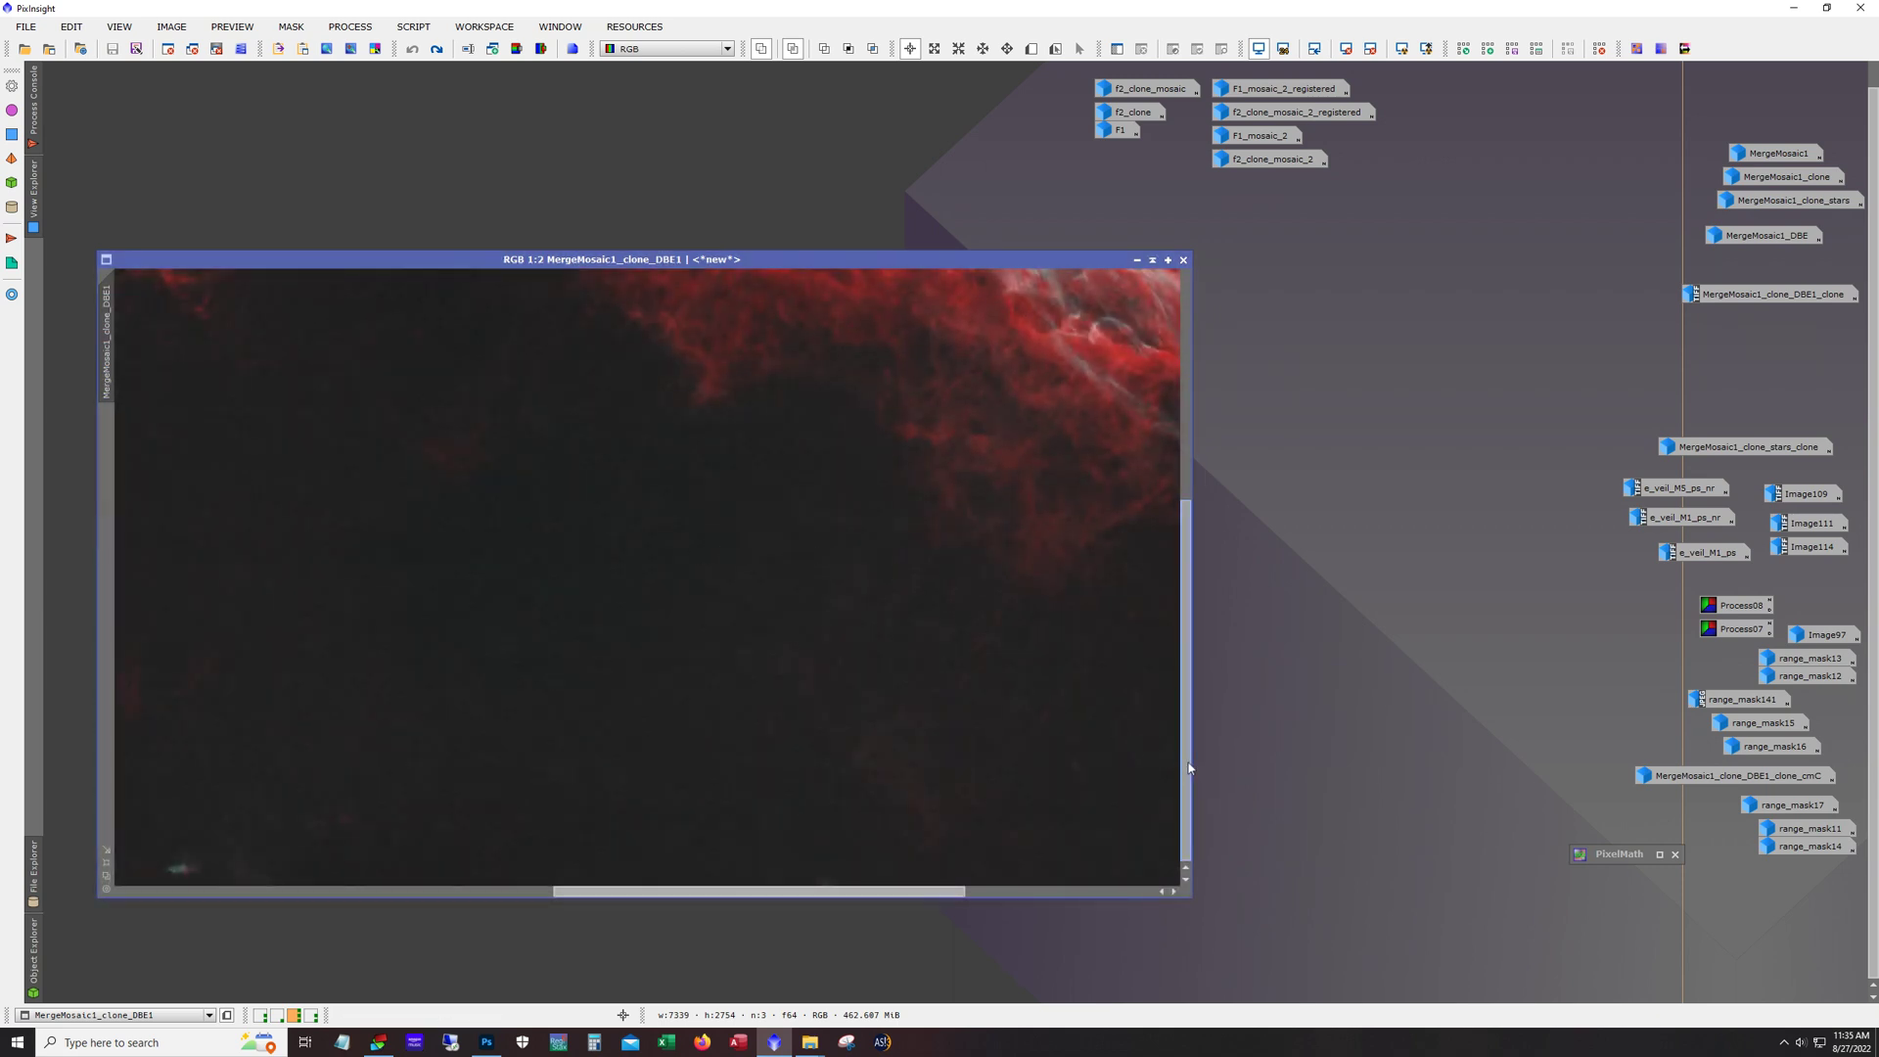
{"action": "left_click_drag", "start_coordinate": [1187, 767], "coordinate": [1165, 493]}
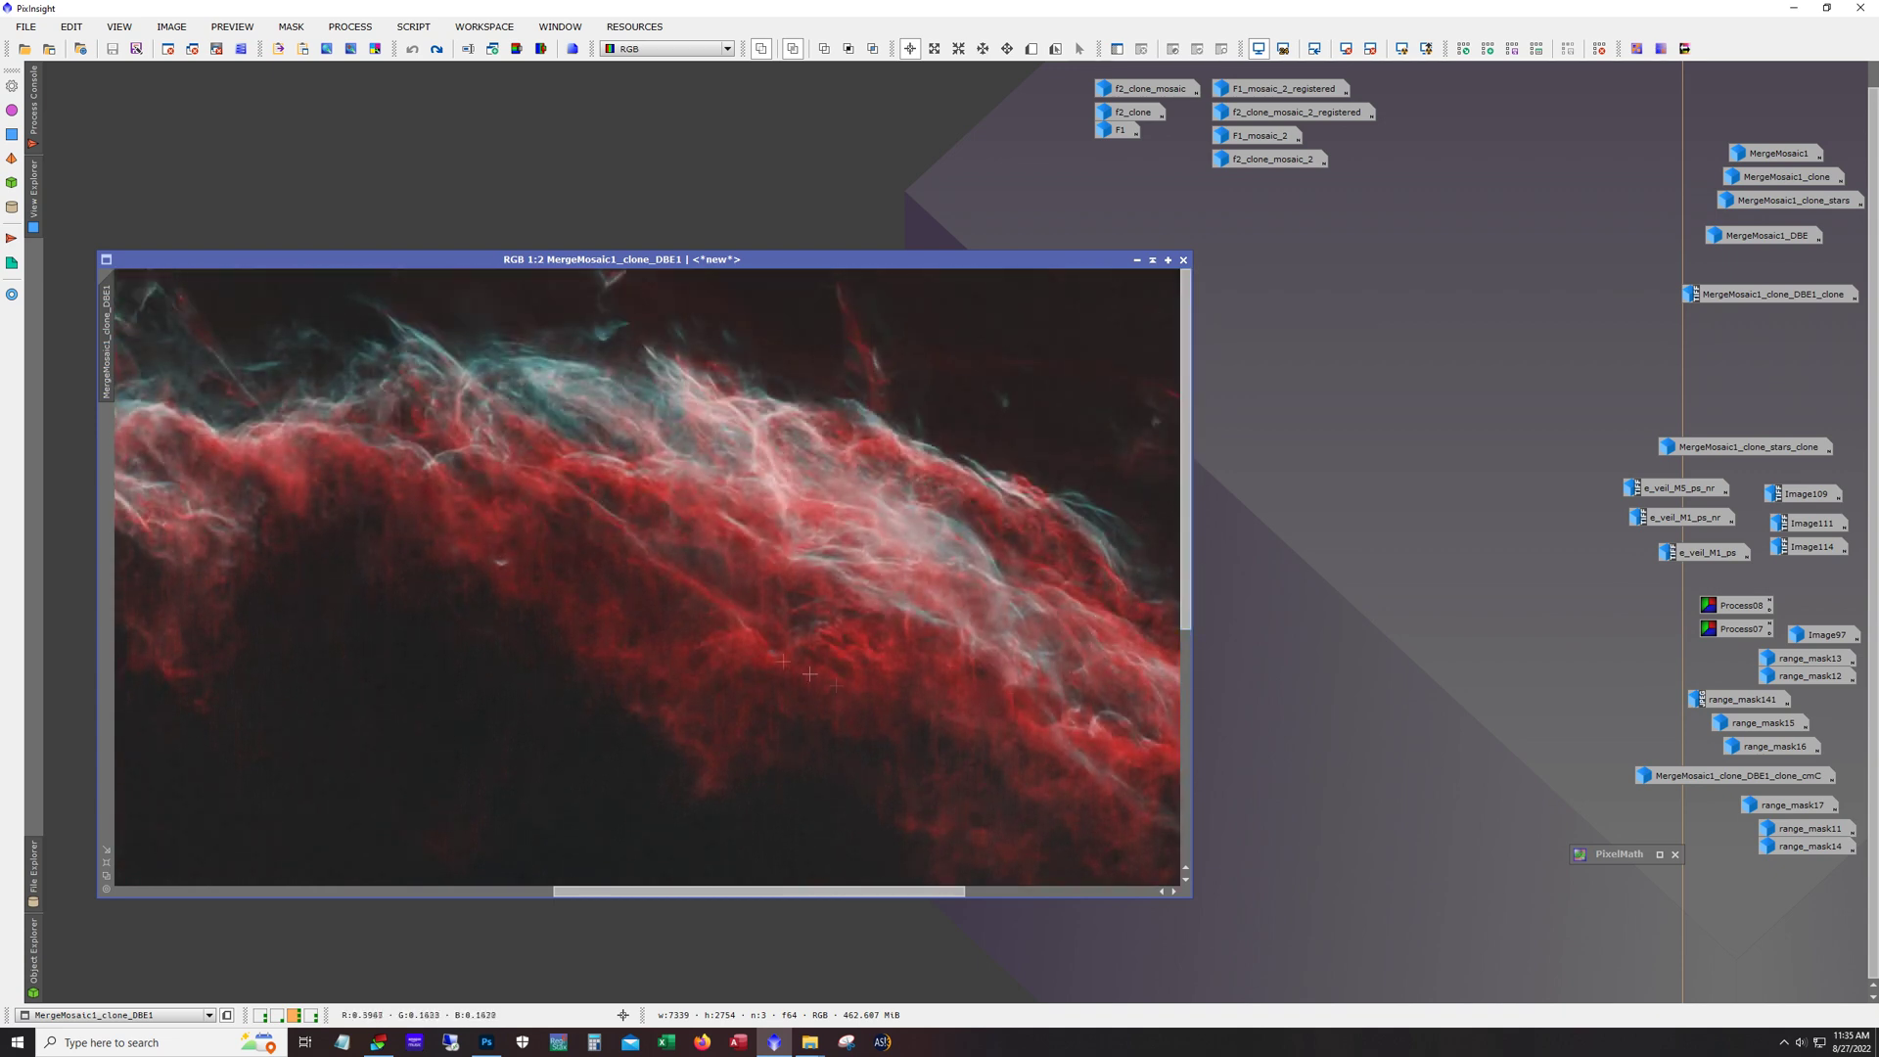
{"action": "left_click_drag", "start_coordinate": [1186, 583], "coordinate": [1185, 808]}
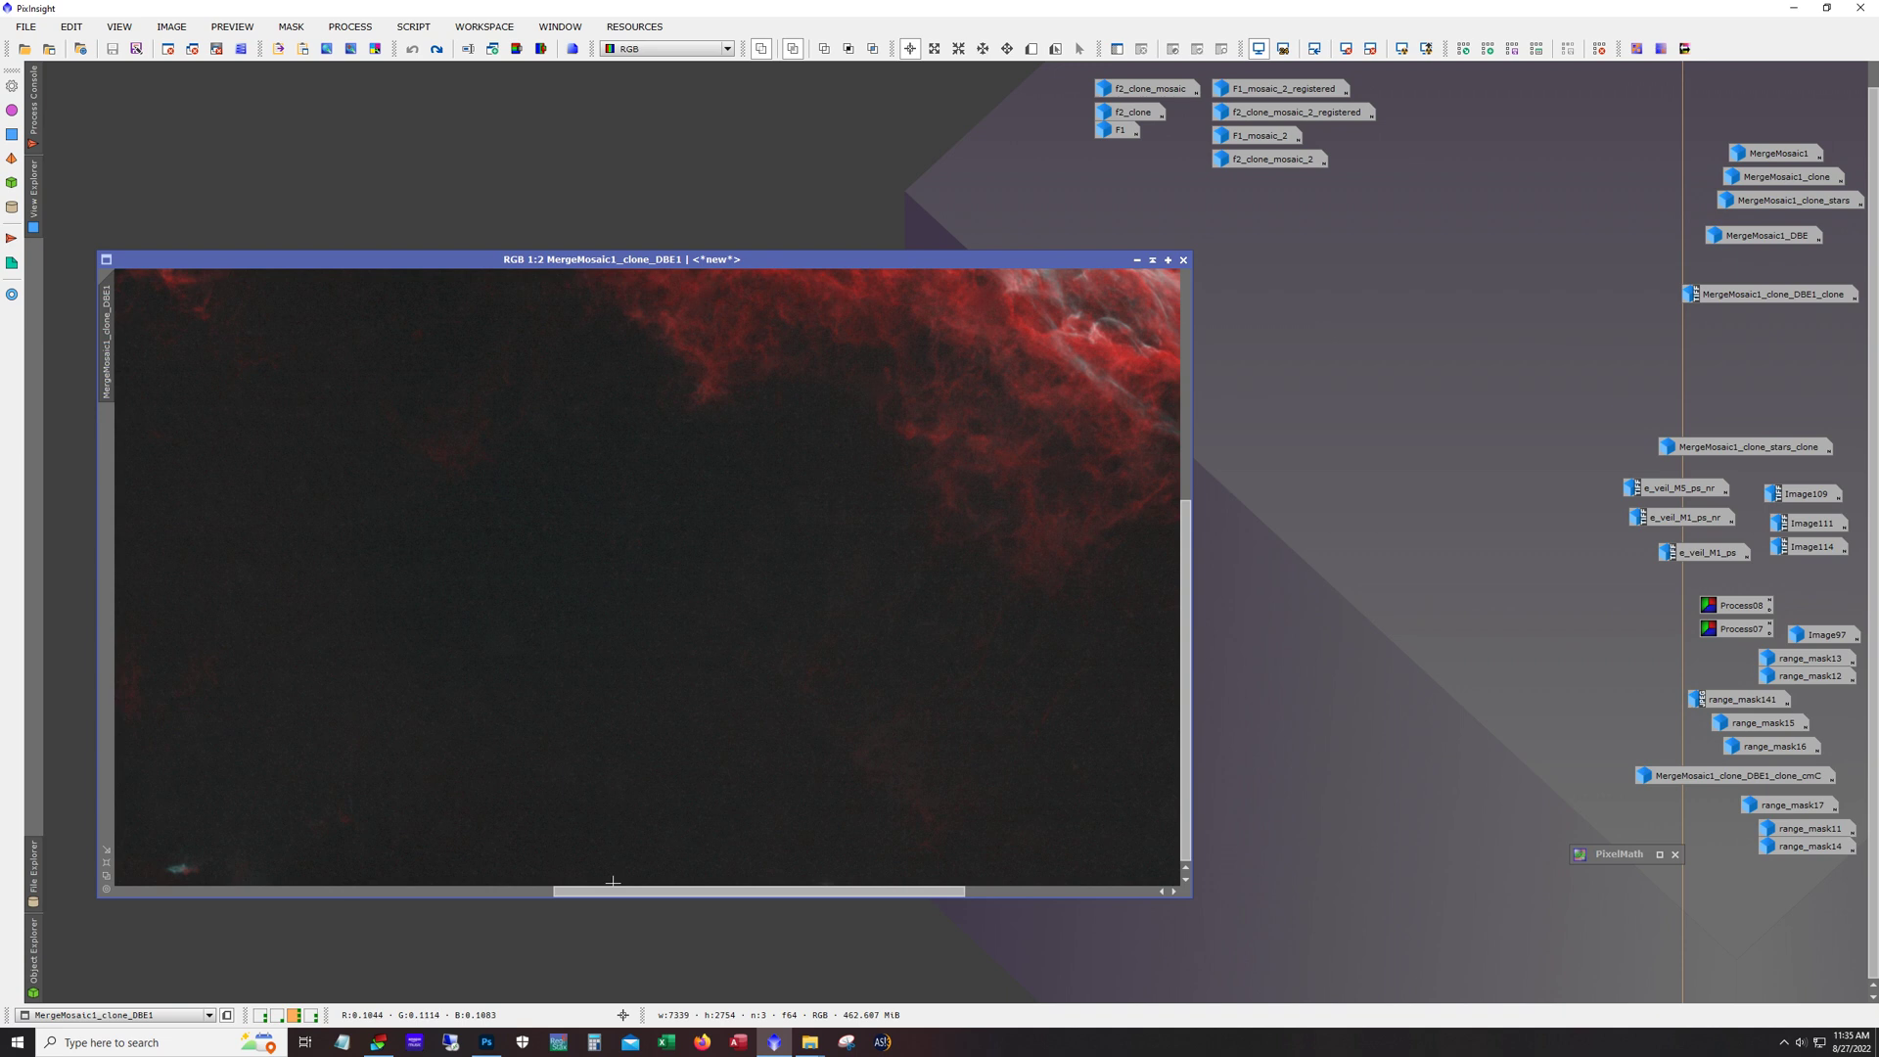
{"action": "mouse_move", "coordinate": [626, 892]}
{"action": "left_mouse_down"}
{"action": "mouse_move", "coordinate": [479, 900]}
{"action": "mouse_move", "coordinate": [642, 898]}
{"action": "left_mouse_up"}
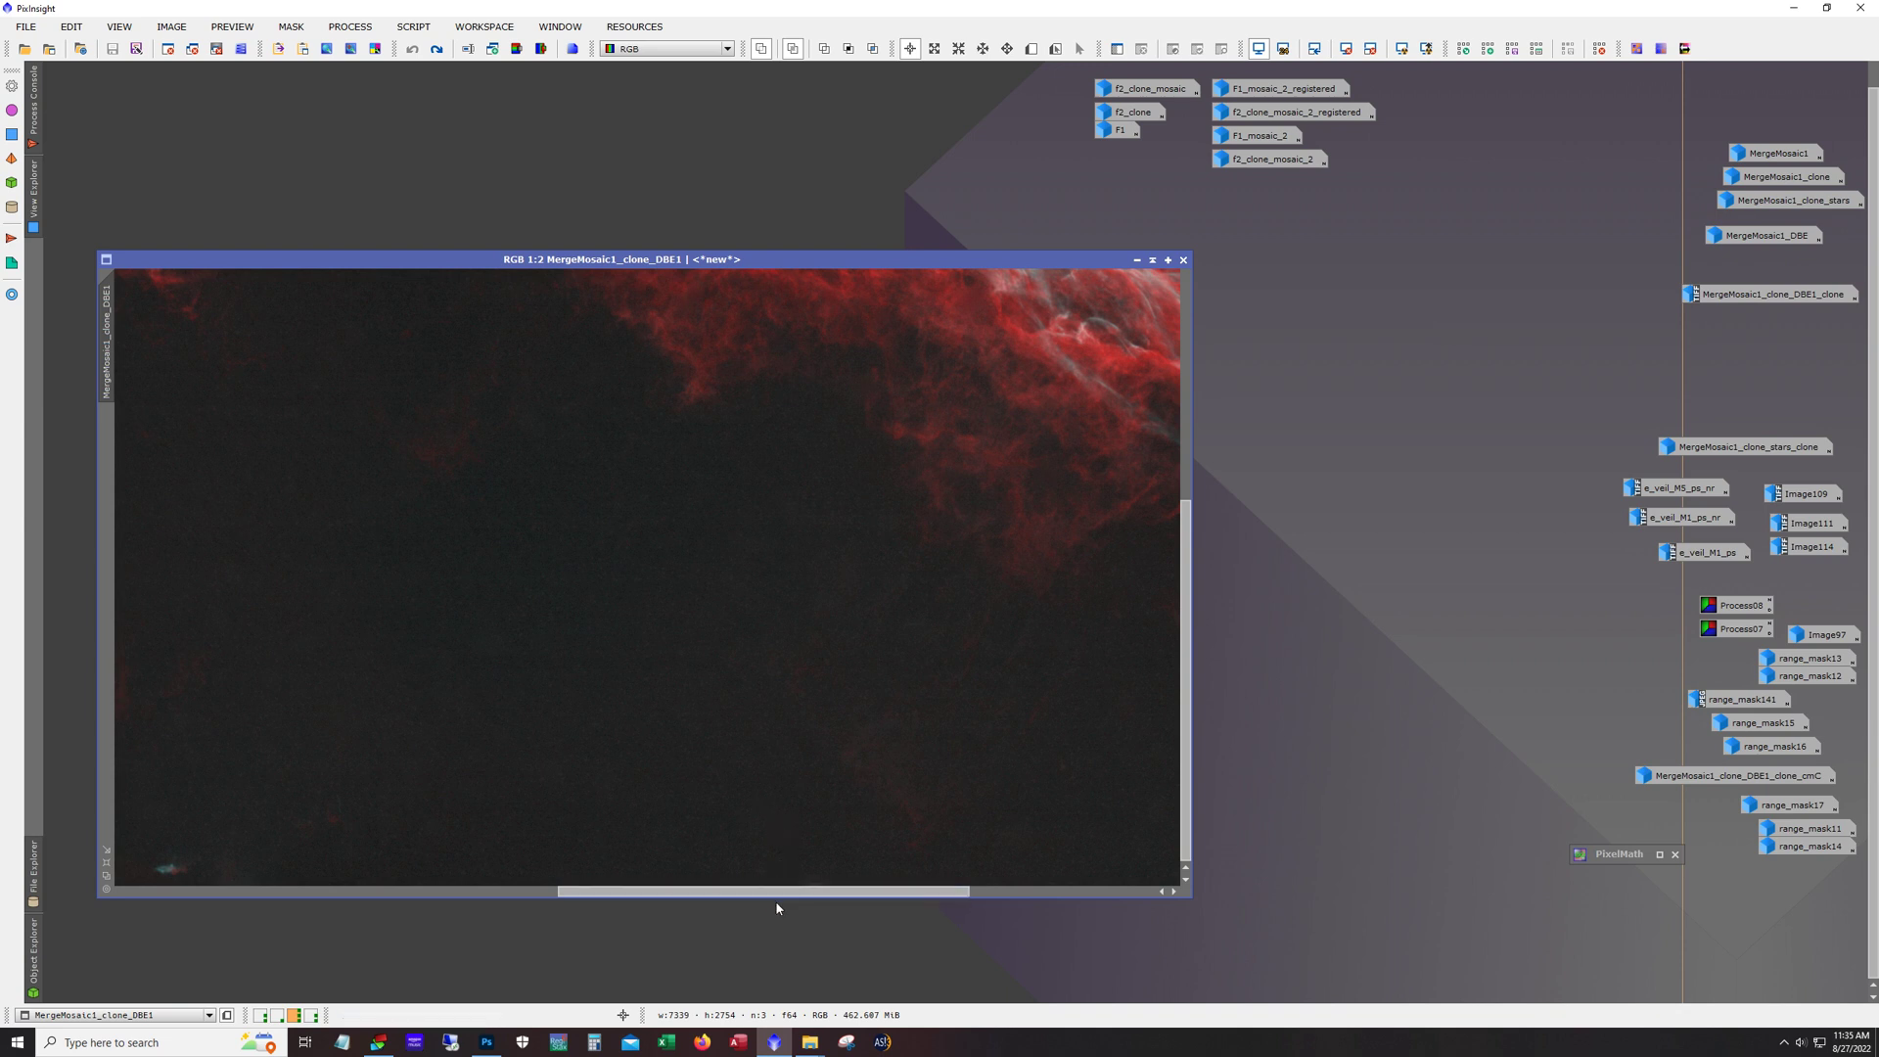
{"action": "left_click_drag", "start_coordinate": [765, 896], "coordinate": [692, 898]}
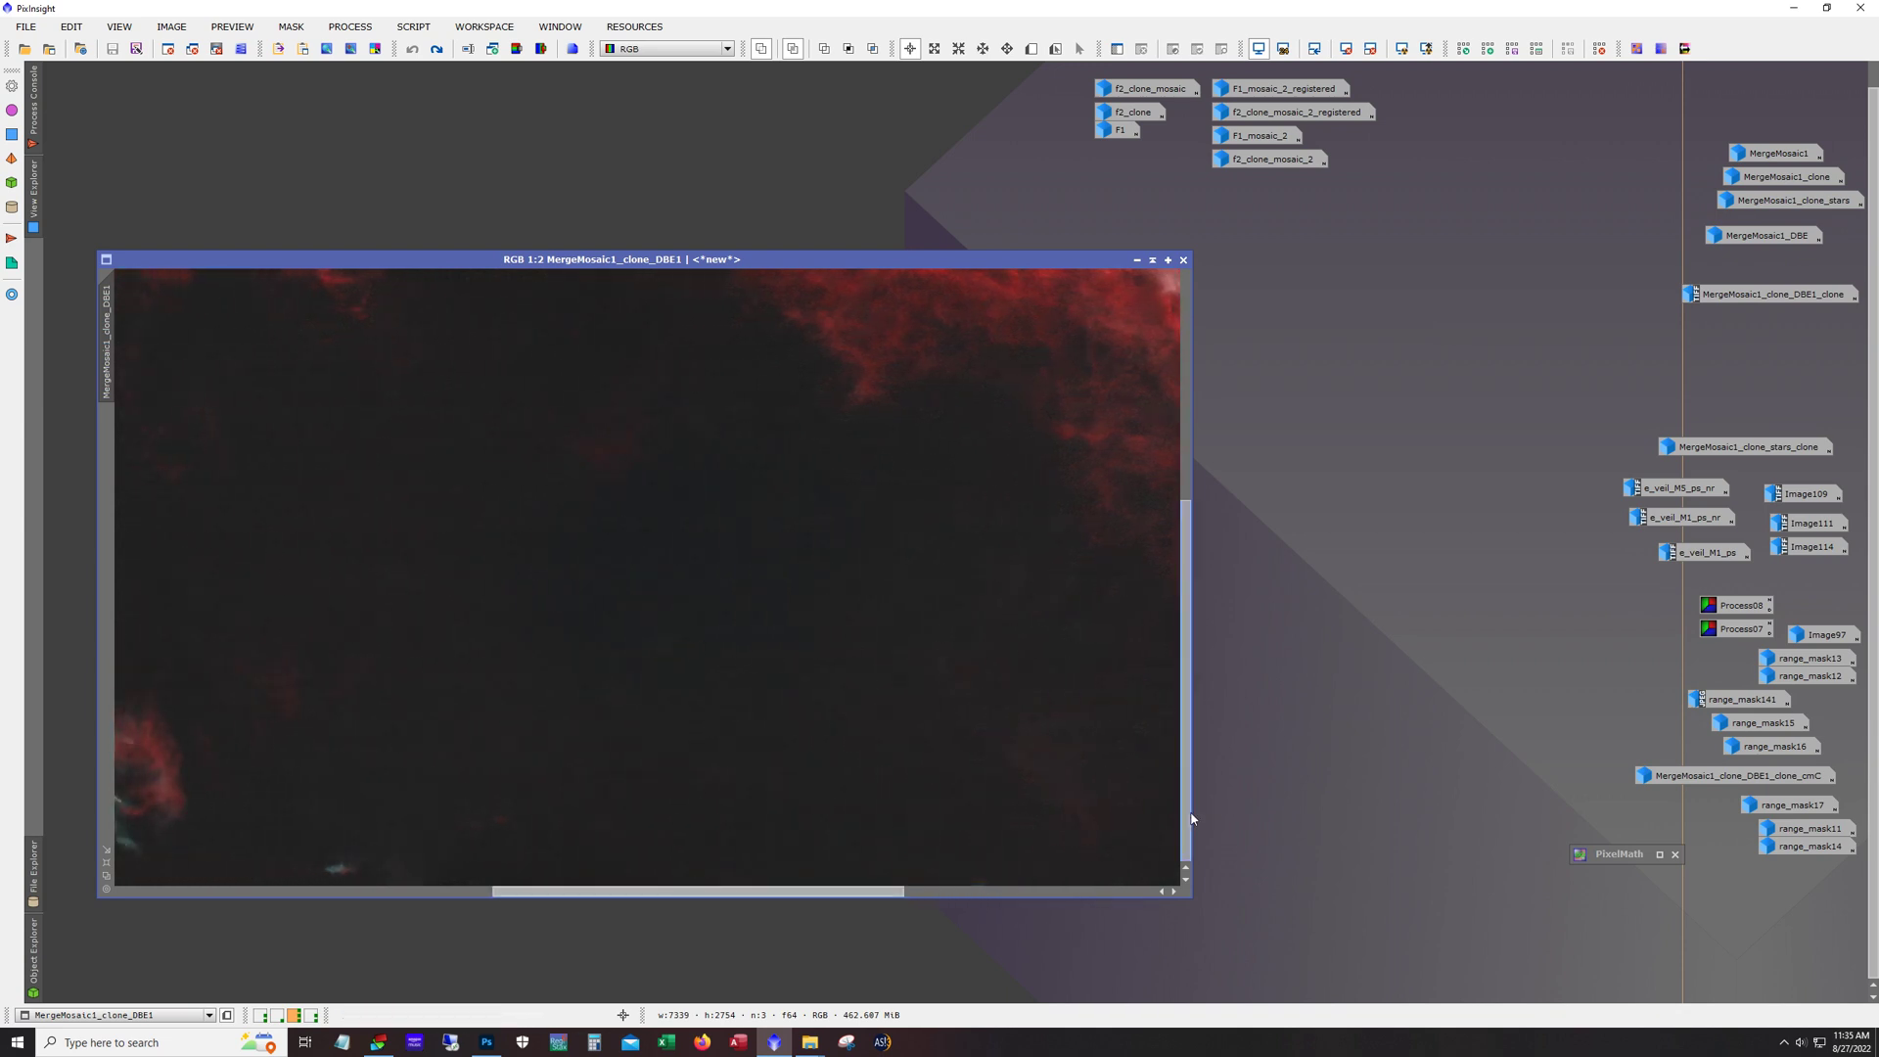
{"action": "mouse_move", "coordinate": [742, 890]}
{"action": "left_mouse_down"}
{"action": "mouse_move", "coordinate": [666, 901]}
{"action": "mouse_move", "coordinate": [745, 902]}
{"action": "left_mouse_up"}
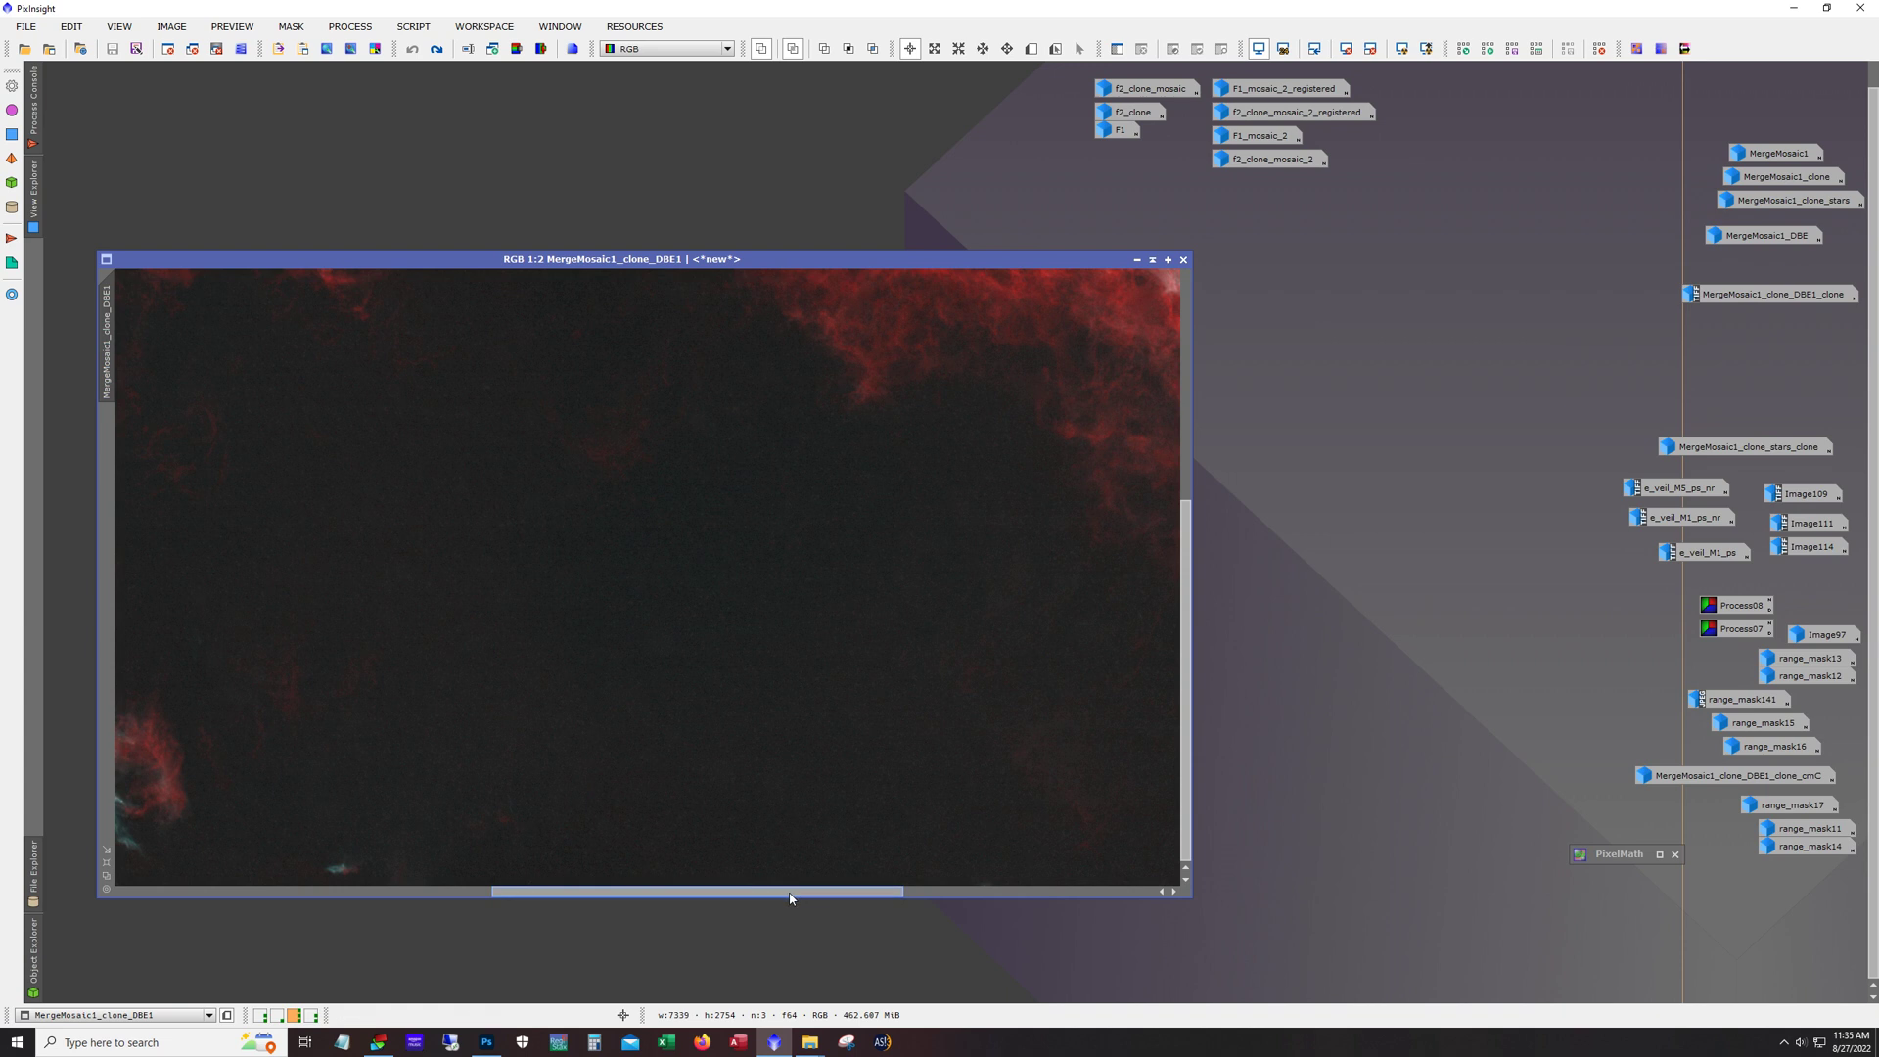
{"action": "left_click_drag", "start_coordinate": [791, 892], "coordinate": [853, 901]}
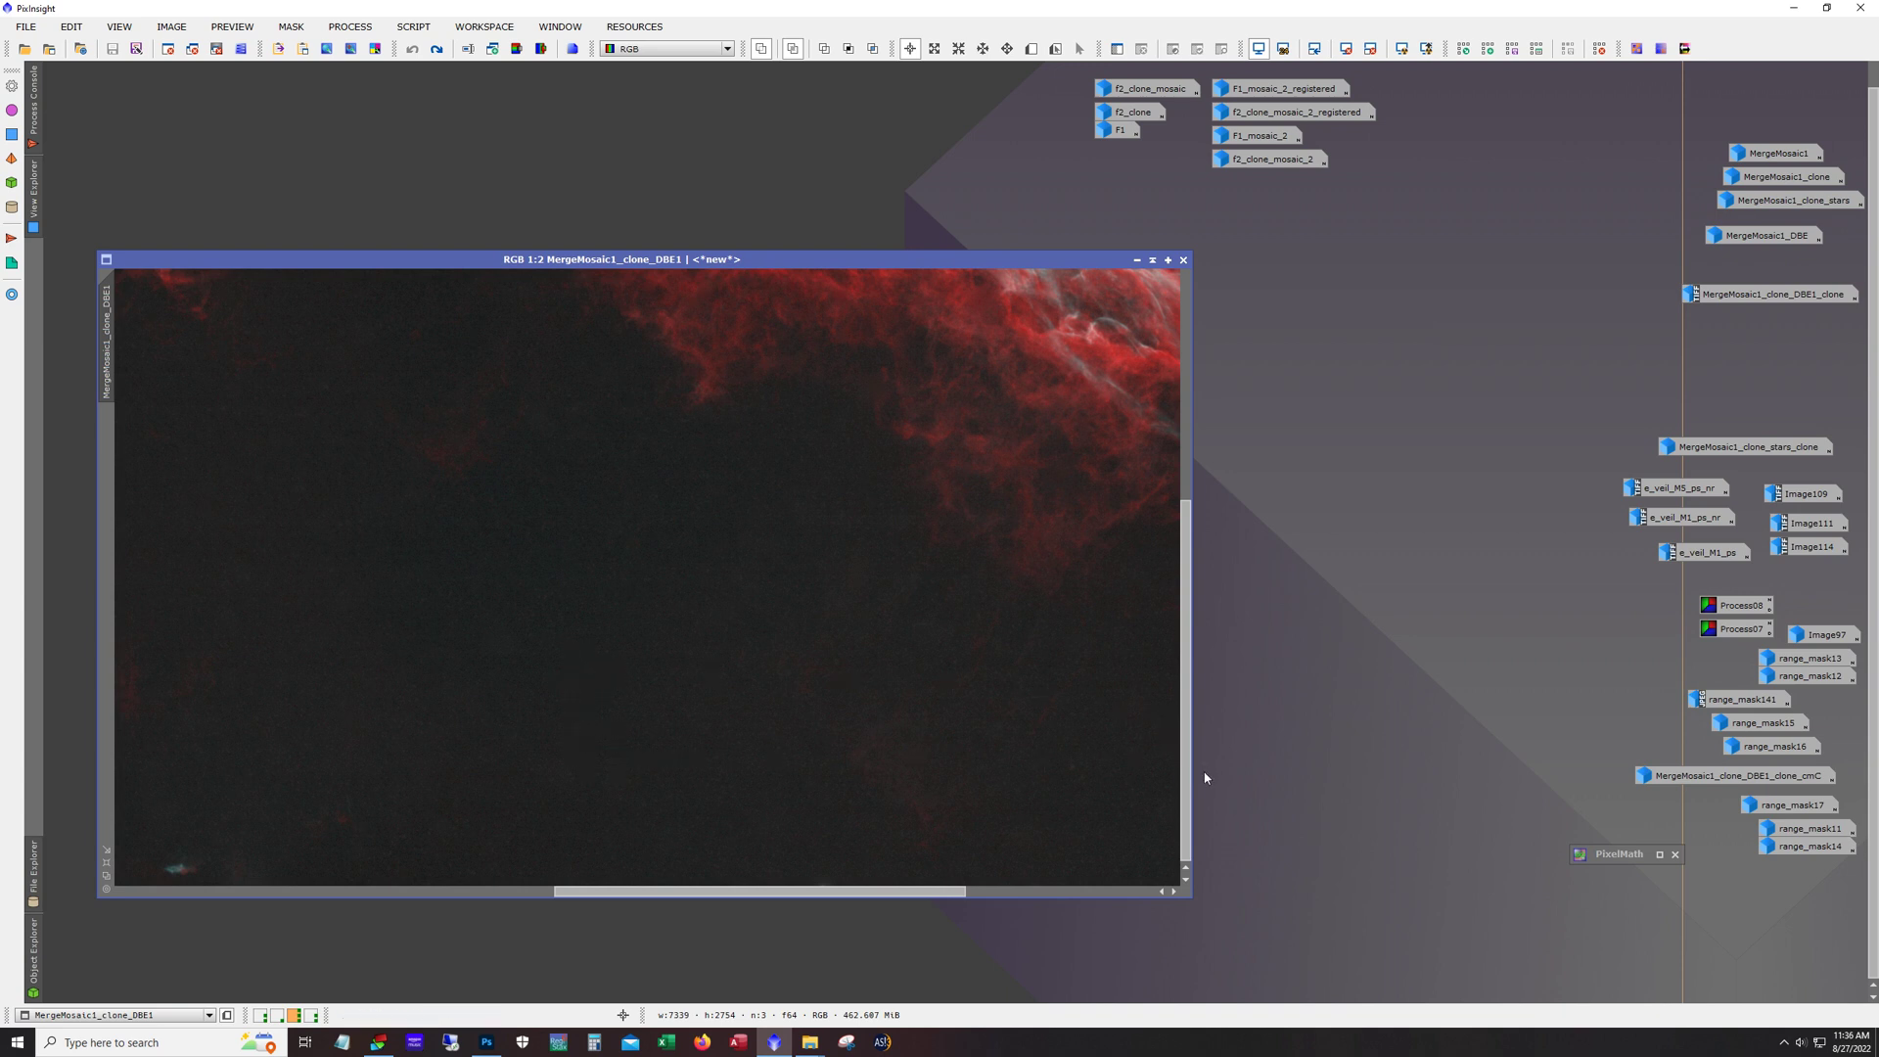
{"action": "left_click_drag", "start_coordinate": [1185, 783], "coordinate": [1186, 683]}
{"action": "key", "text": "minus"}
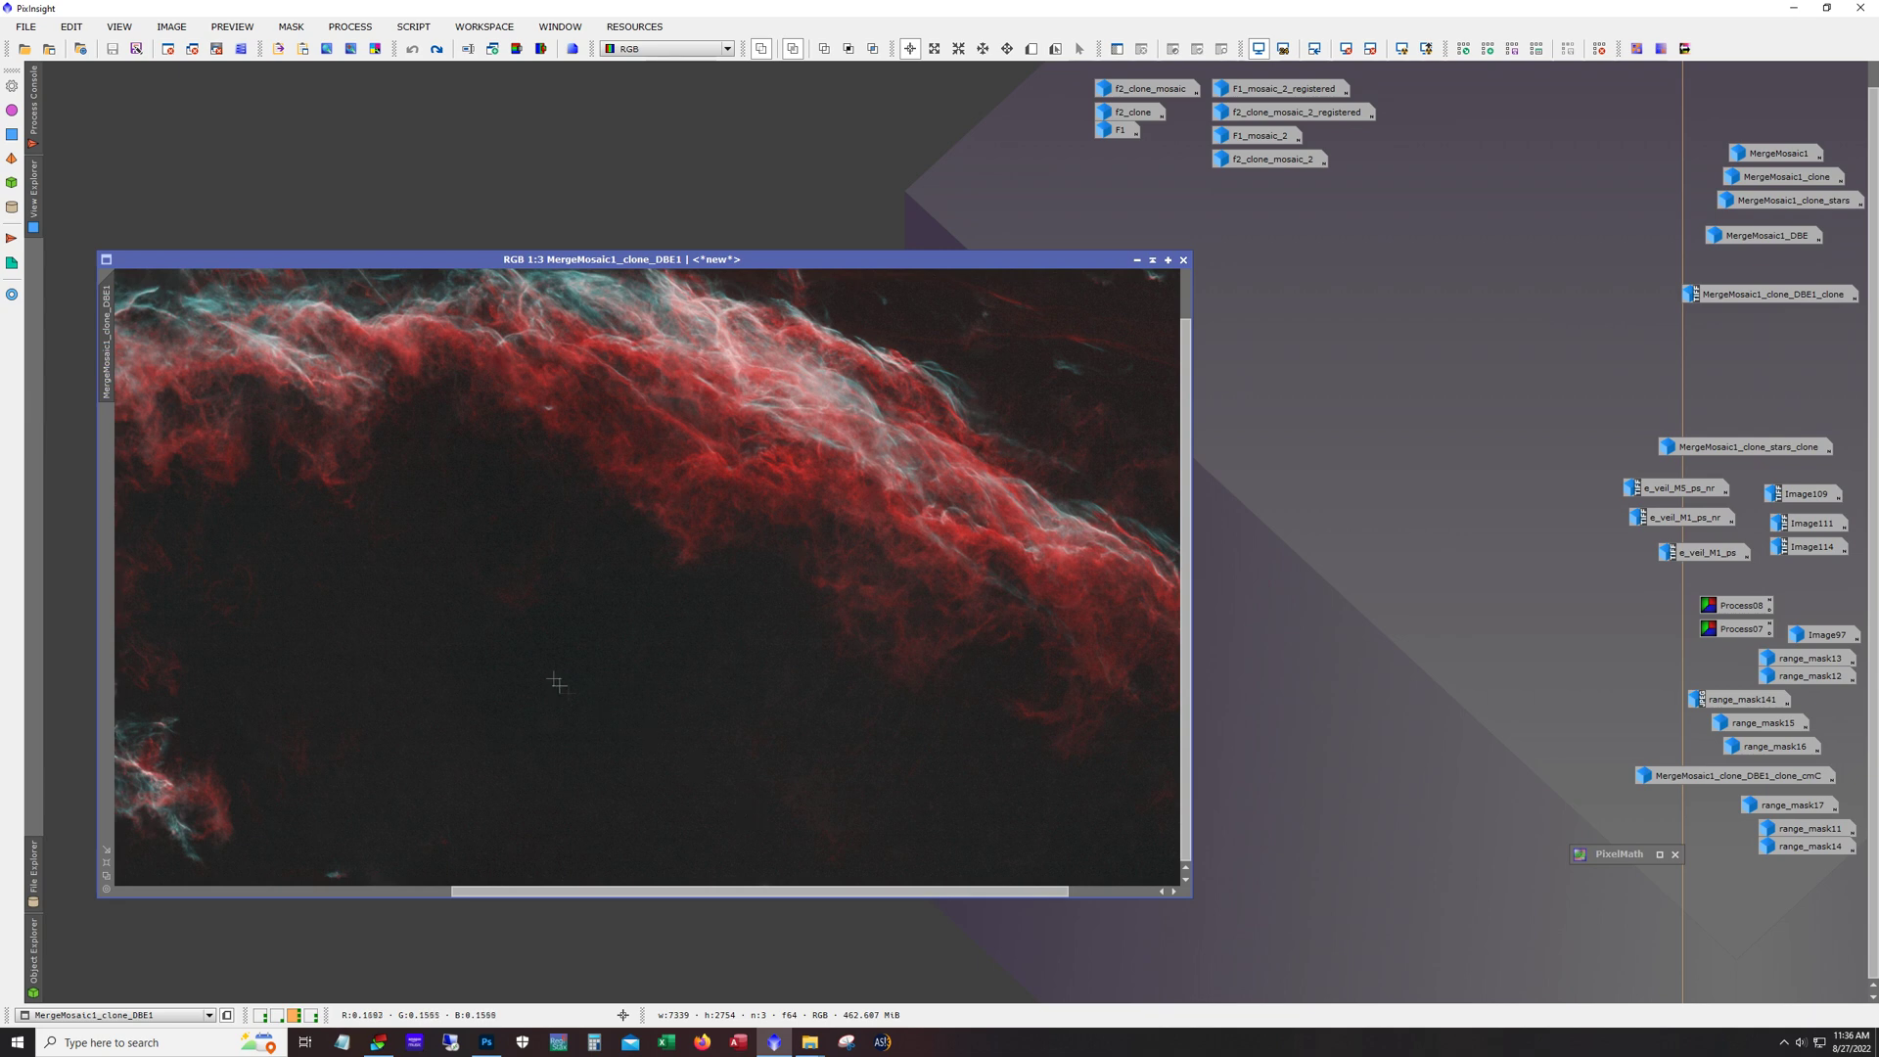
{"action": "key", "text": "plus"}
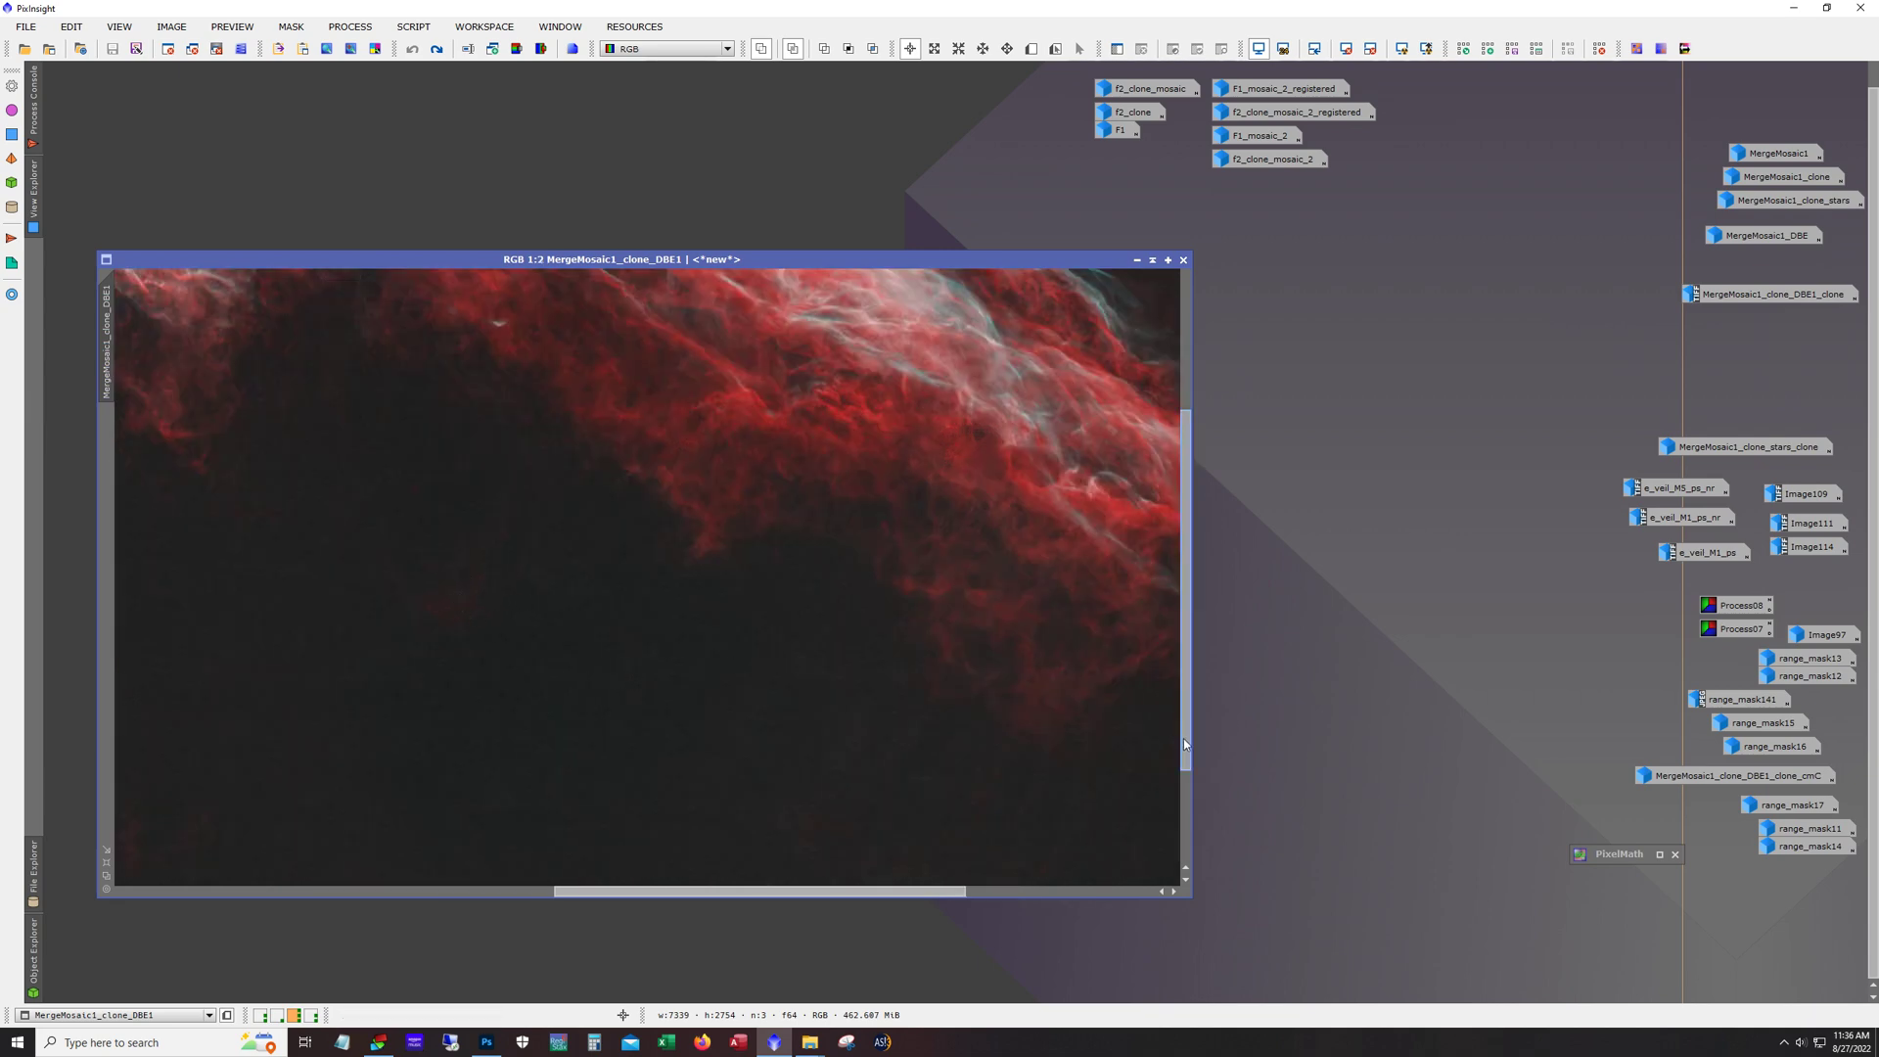
{"action": "left_click_drag", "start_coordinate": [1183, 744], "coordinate": [1180, 832]}
{"action": "key", "text": "minus"}
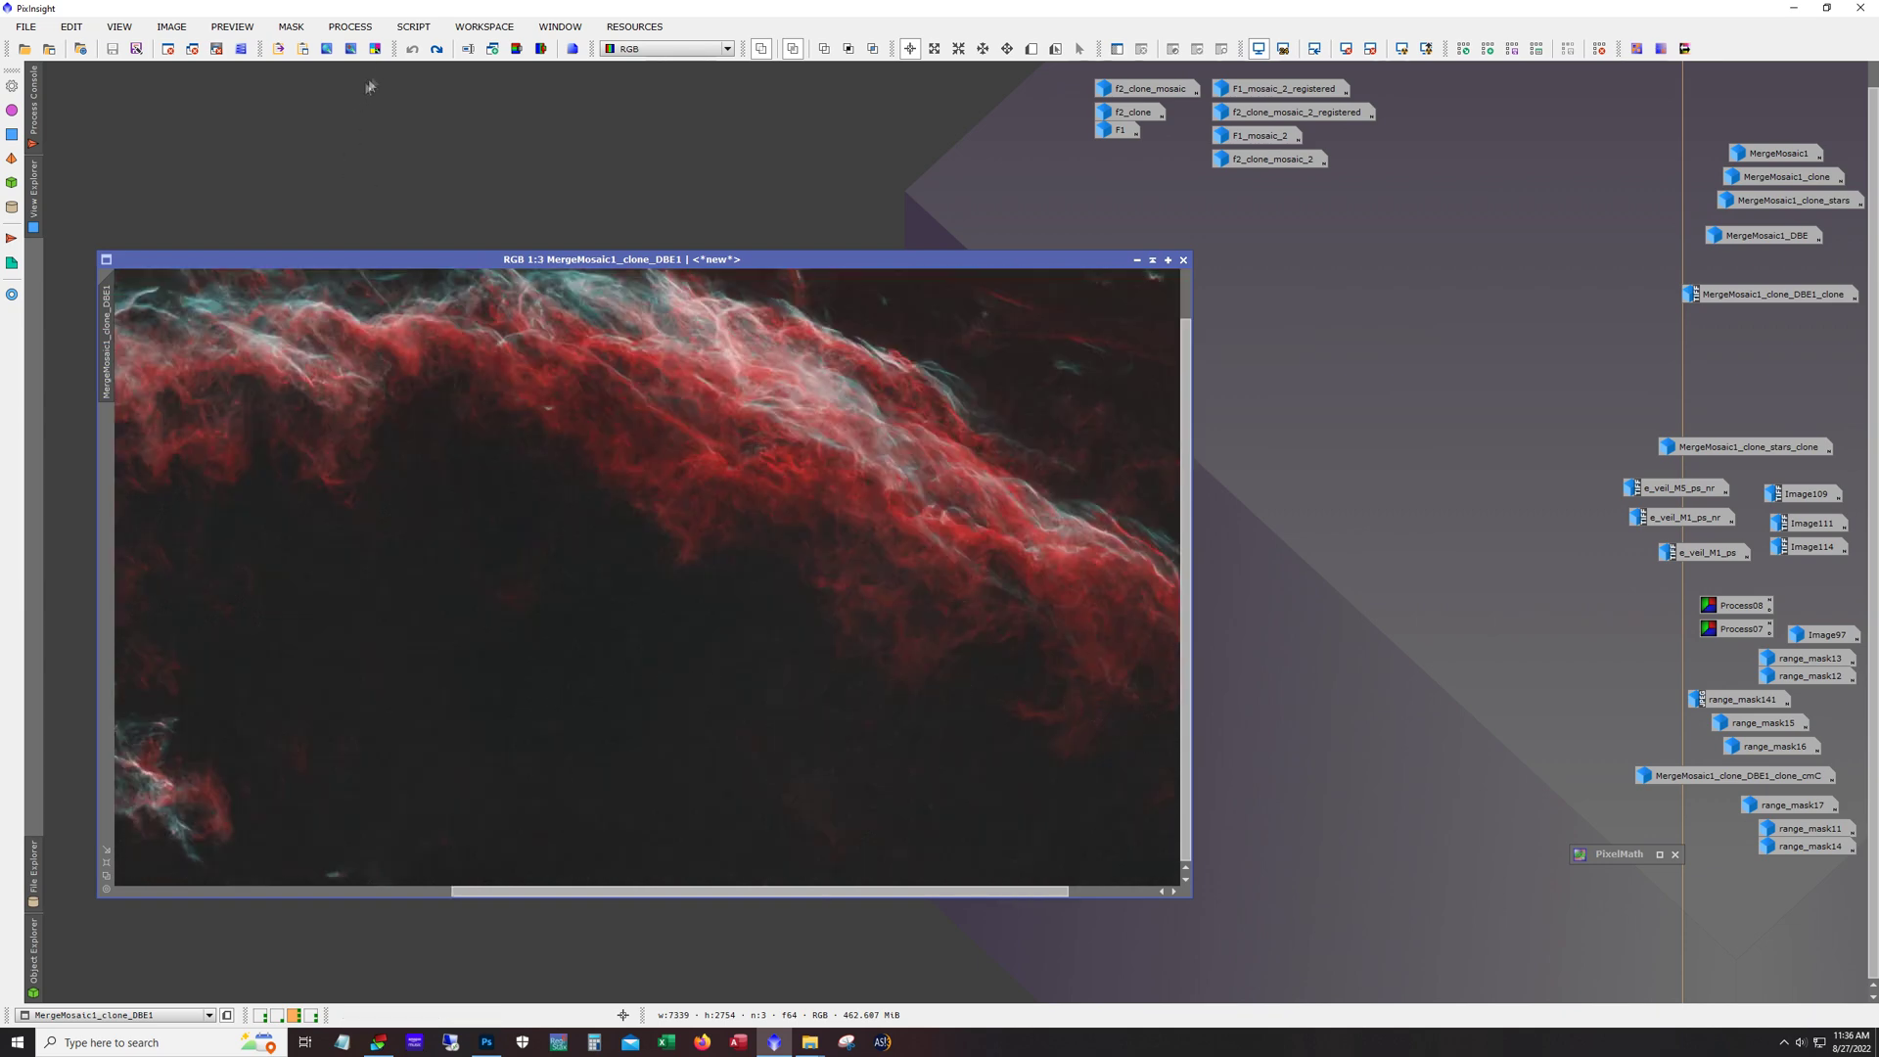
{"action": "left_click", "coordinate": [412, 27]}
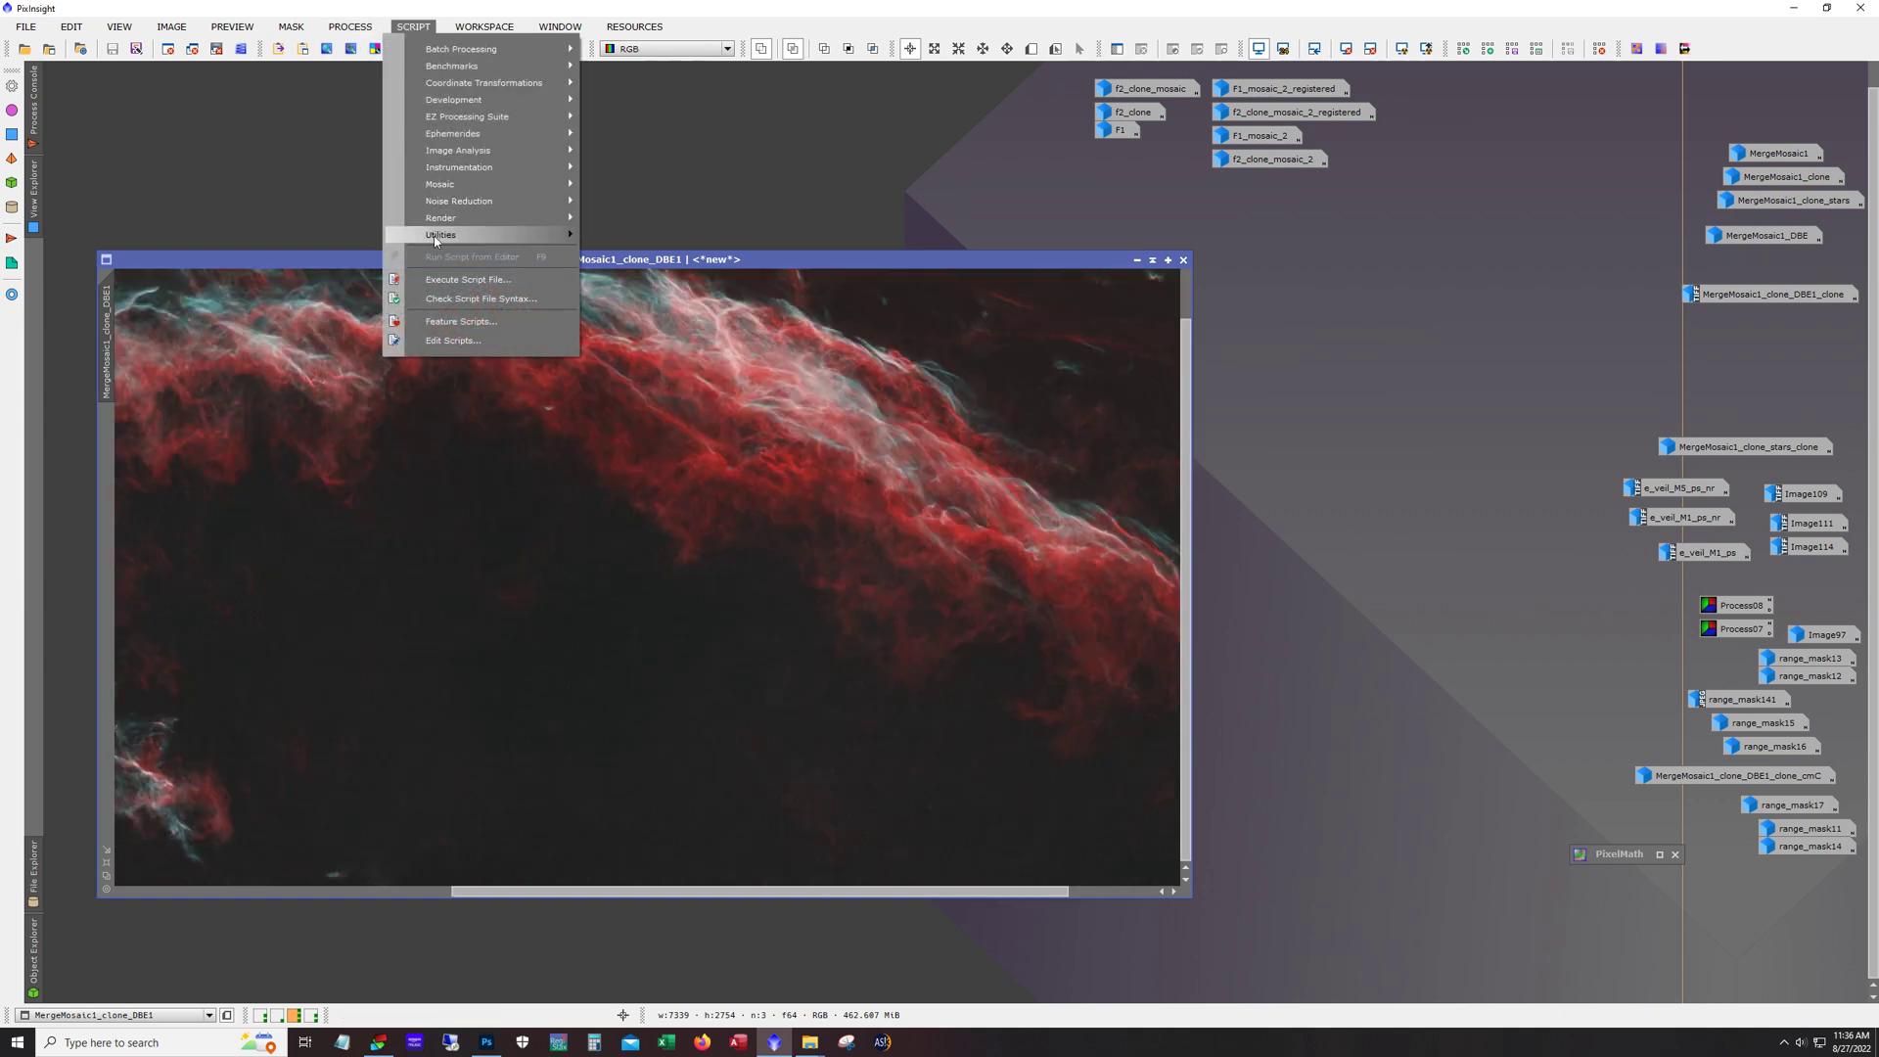
{"action": "mouse_move", "coordinate": [450, 235]}
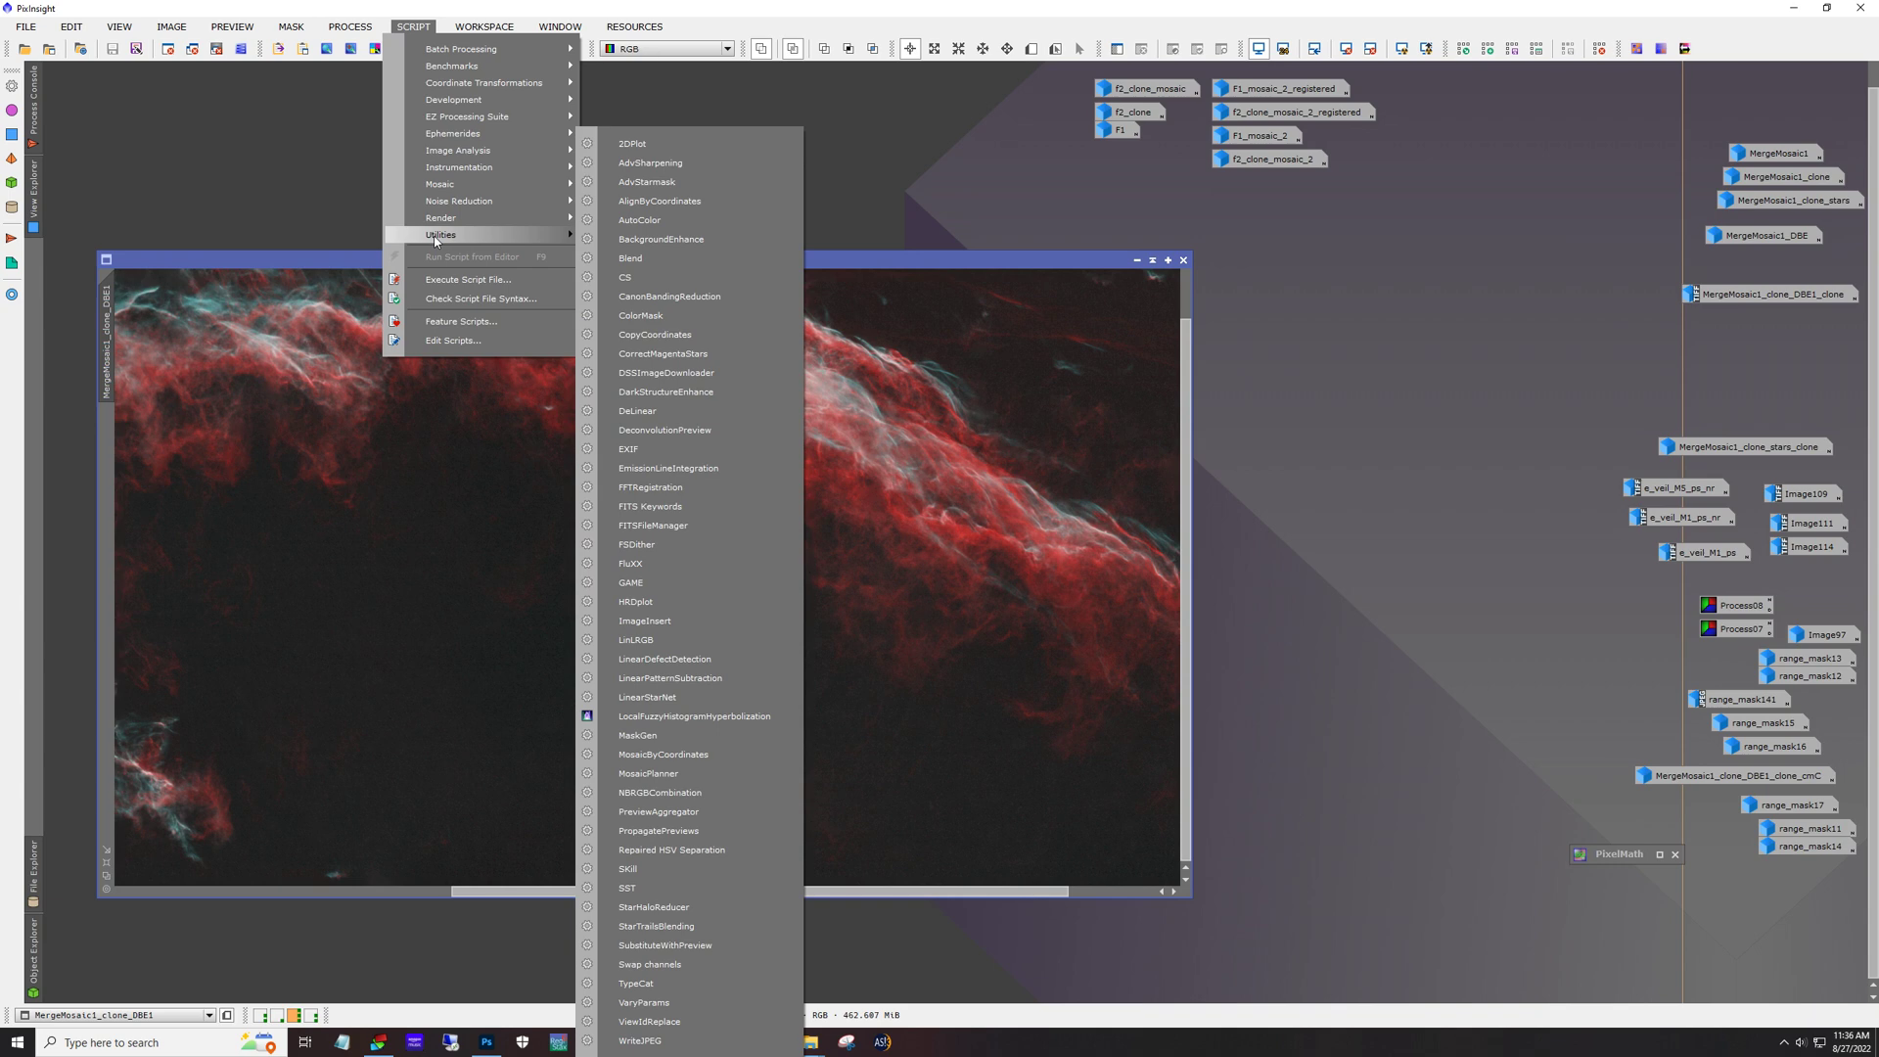
{"action": "left_click", "coordinate": [725, 302]}
{"action": "left_click", "coordinate": [809, 478]}
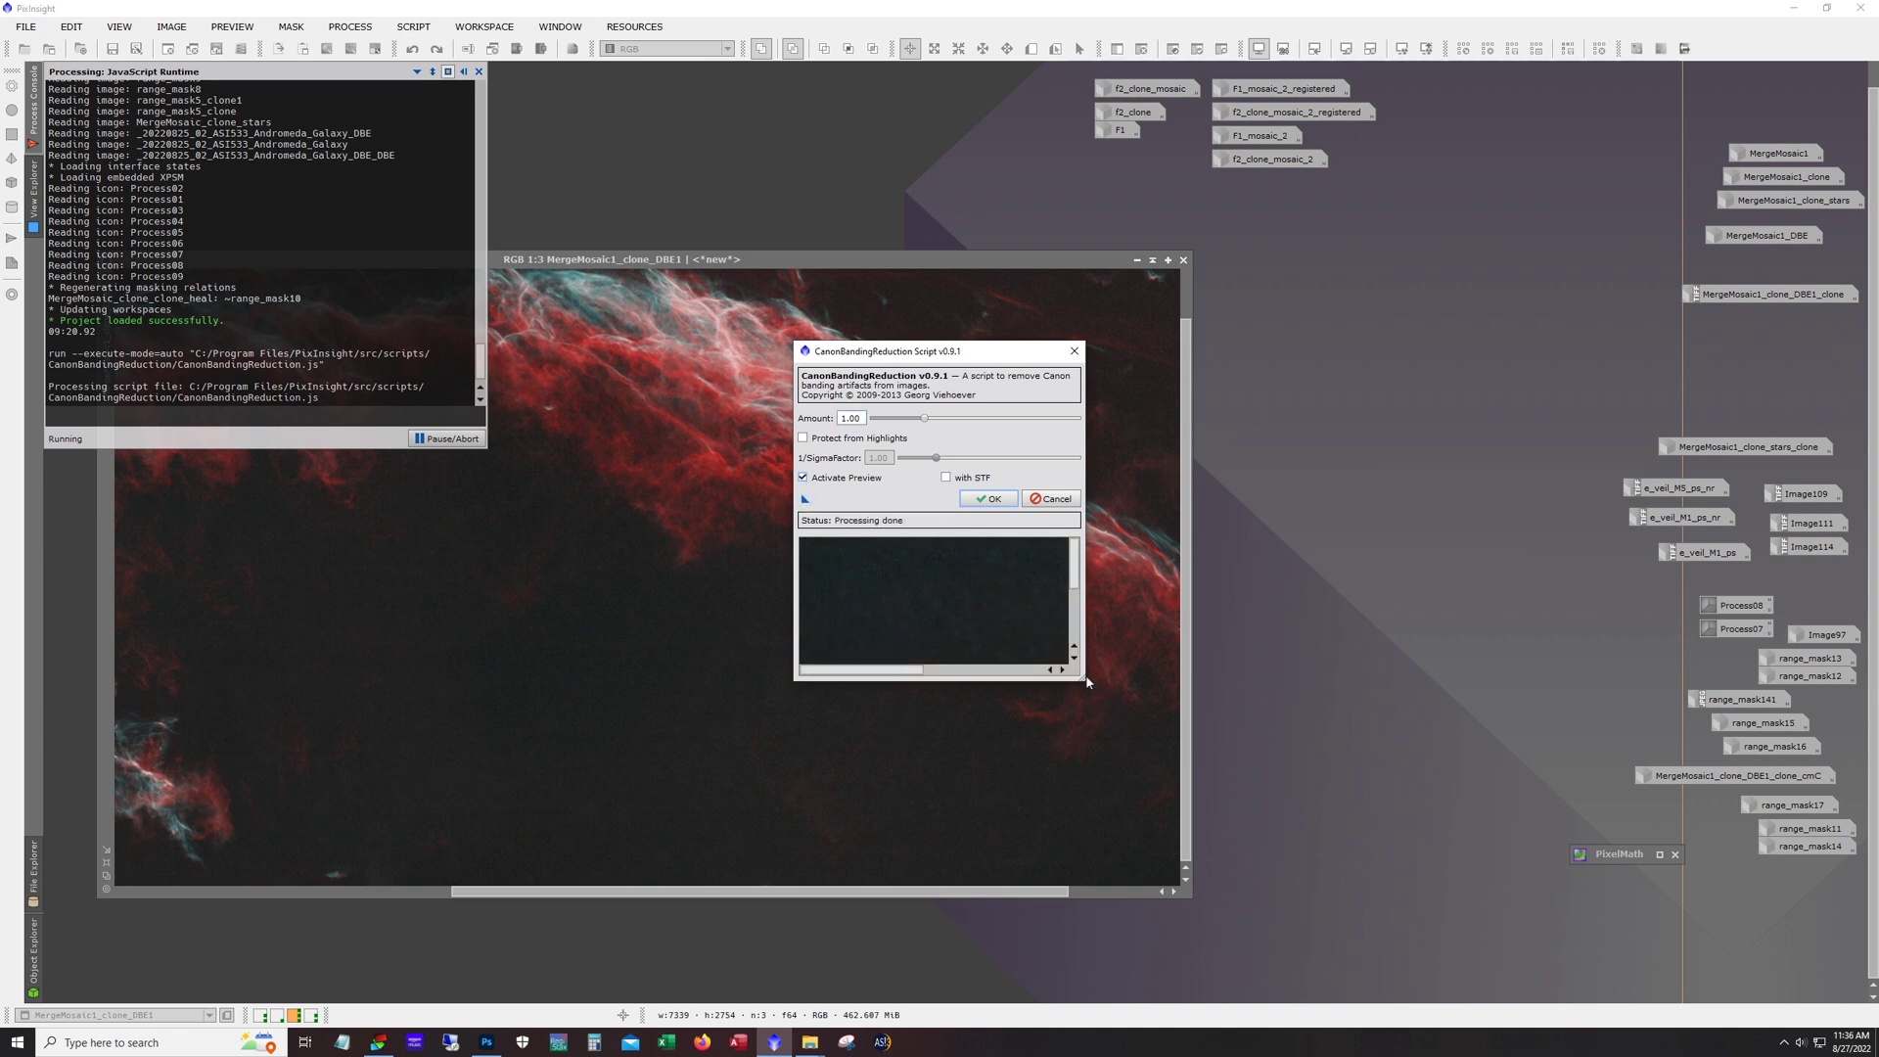
{"action": "left_click_drag", "start_coordinate": [1085, 681], "coordinate": [1441, 947]}
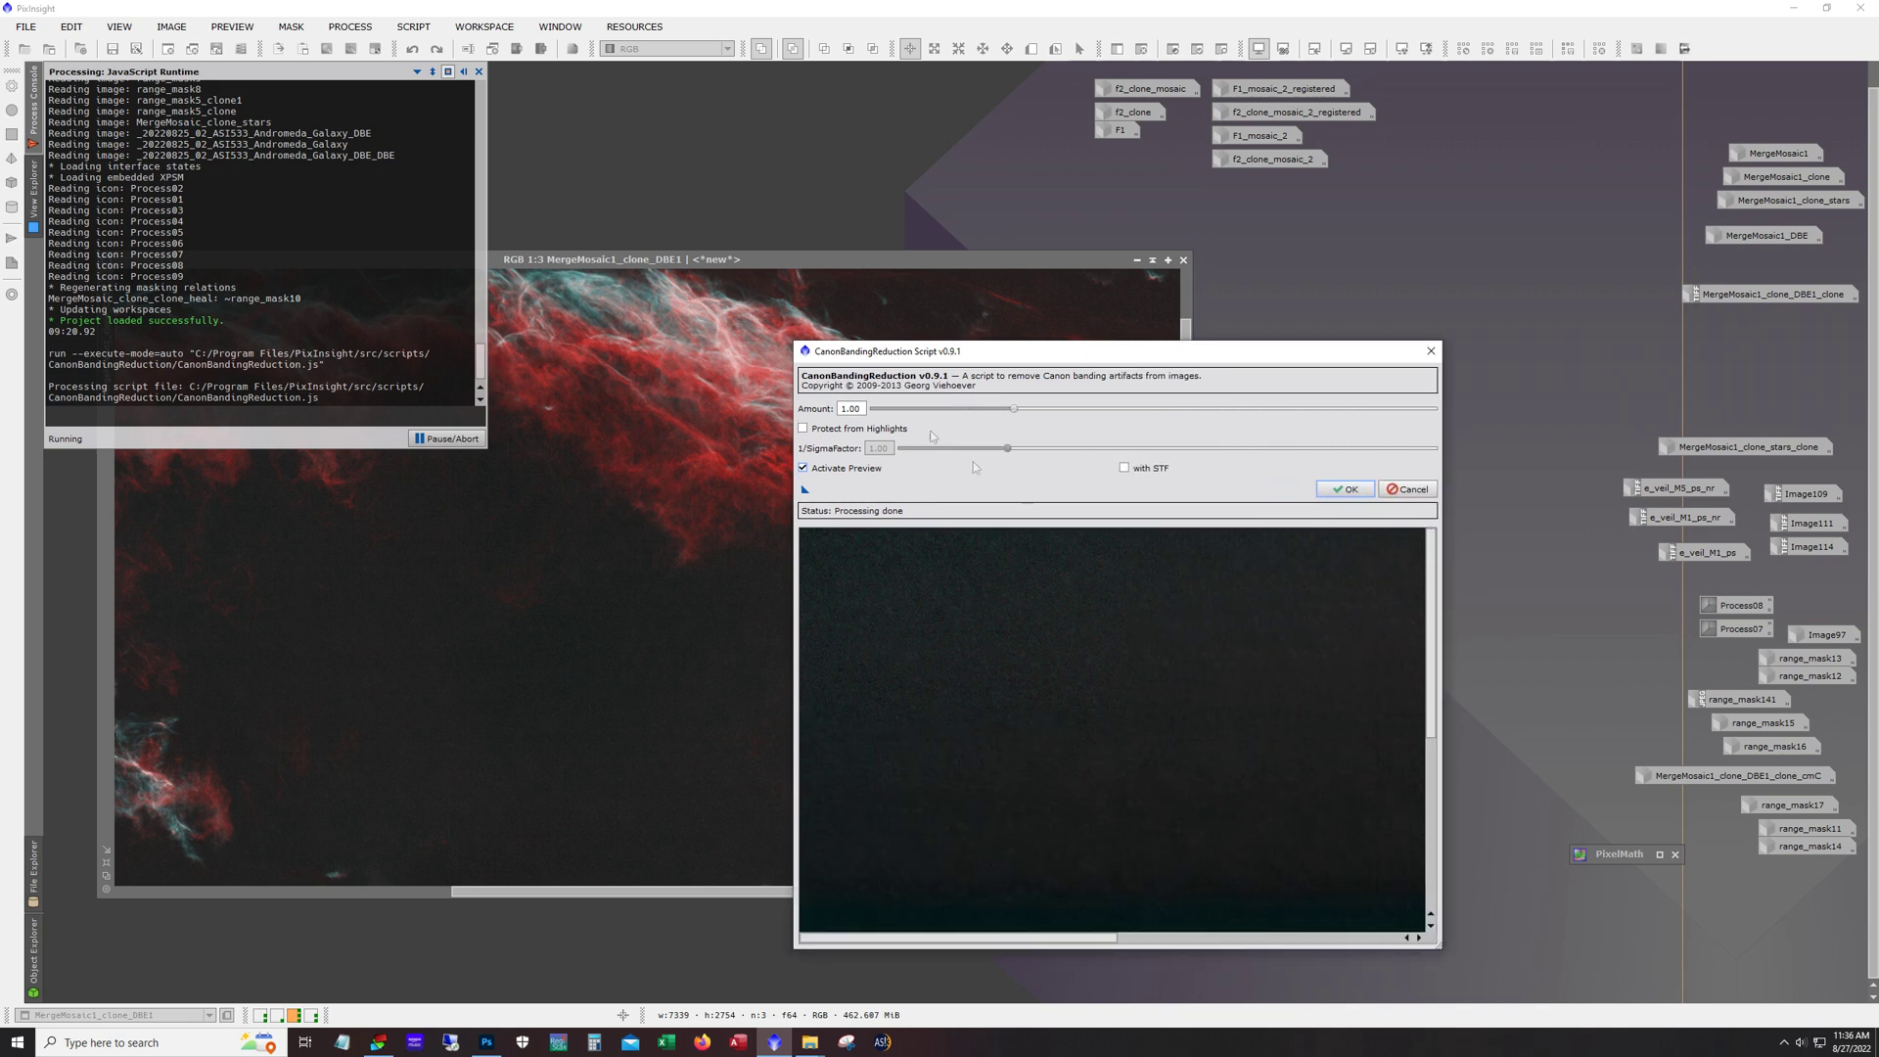
{"action": "left_click_drag", "start_coordinate": [841, 353], "coordinate": [523, 132]}
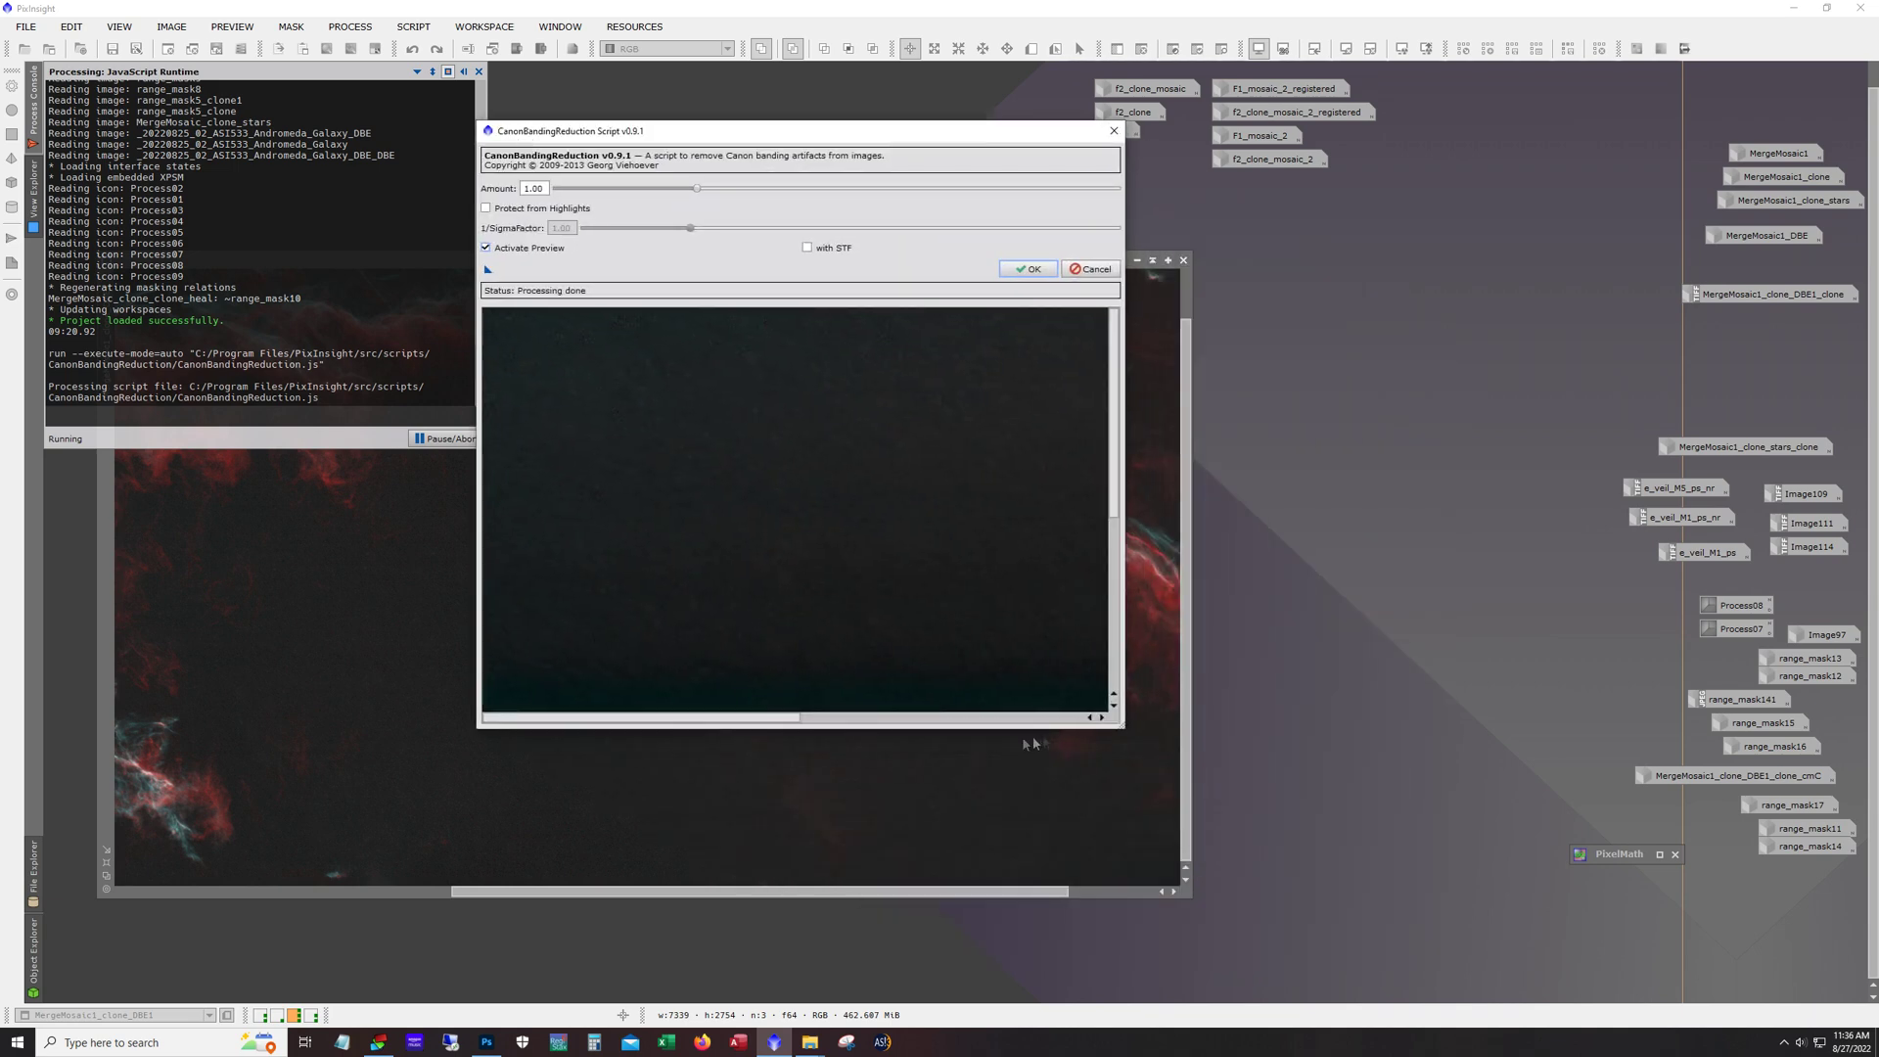
{"action": "left_click_drag", "start_coordinate": [1122, 732], "coordinate": [1495, 956]}
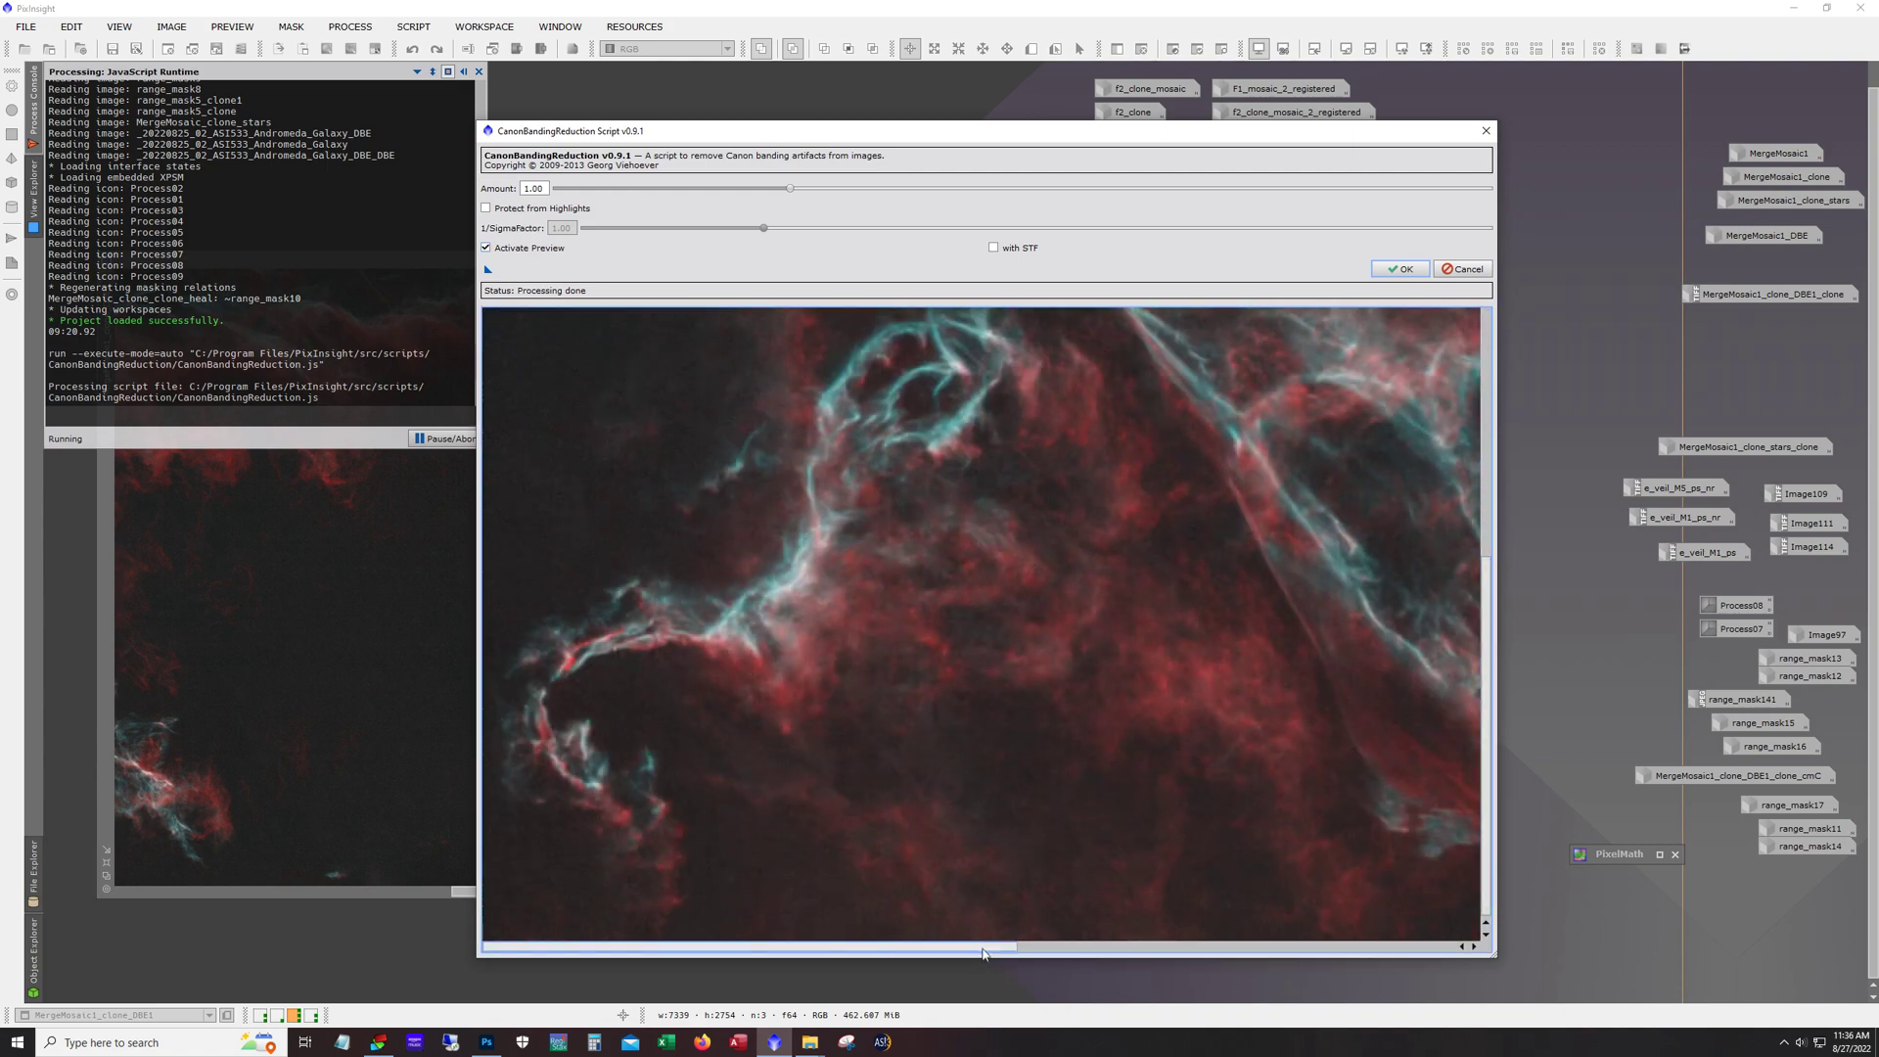
{"action": "left_click_drag", "start_coordinate": [989, 945], "coordinate": [1243, 944]}
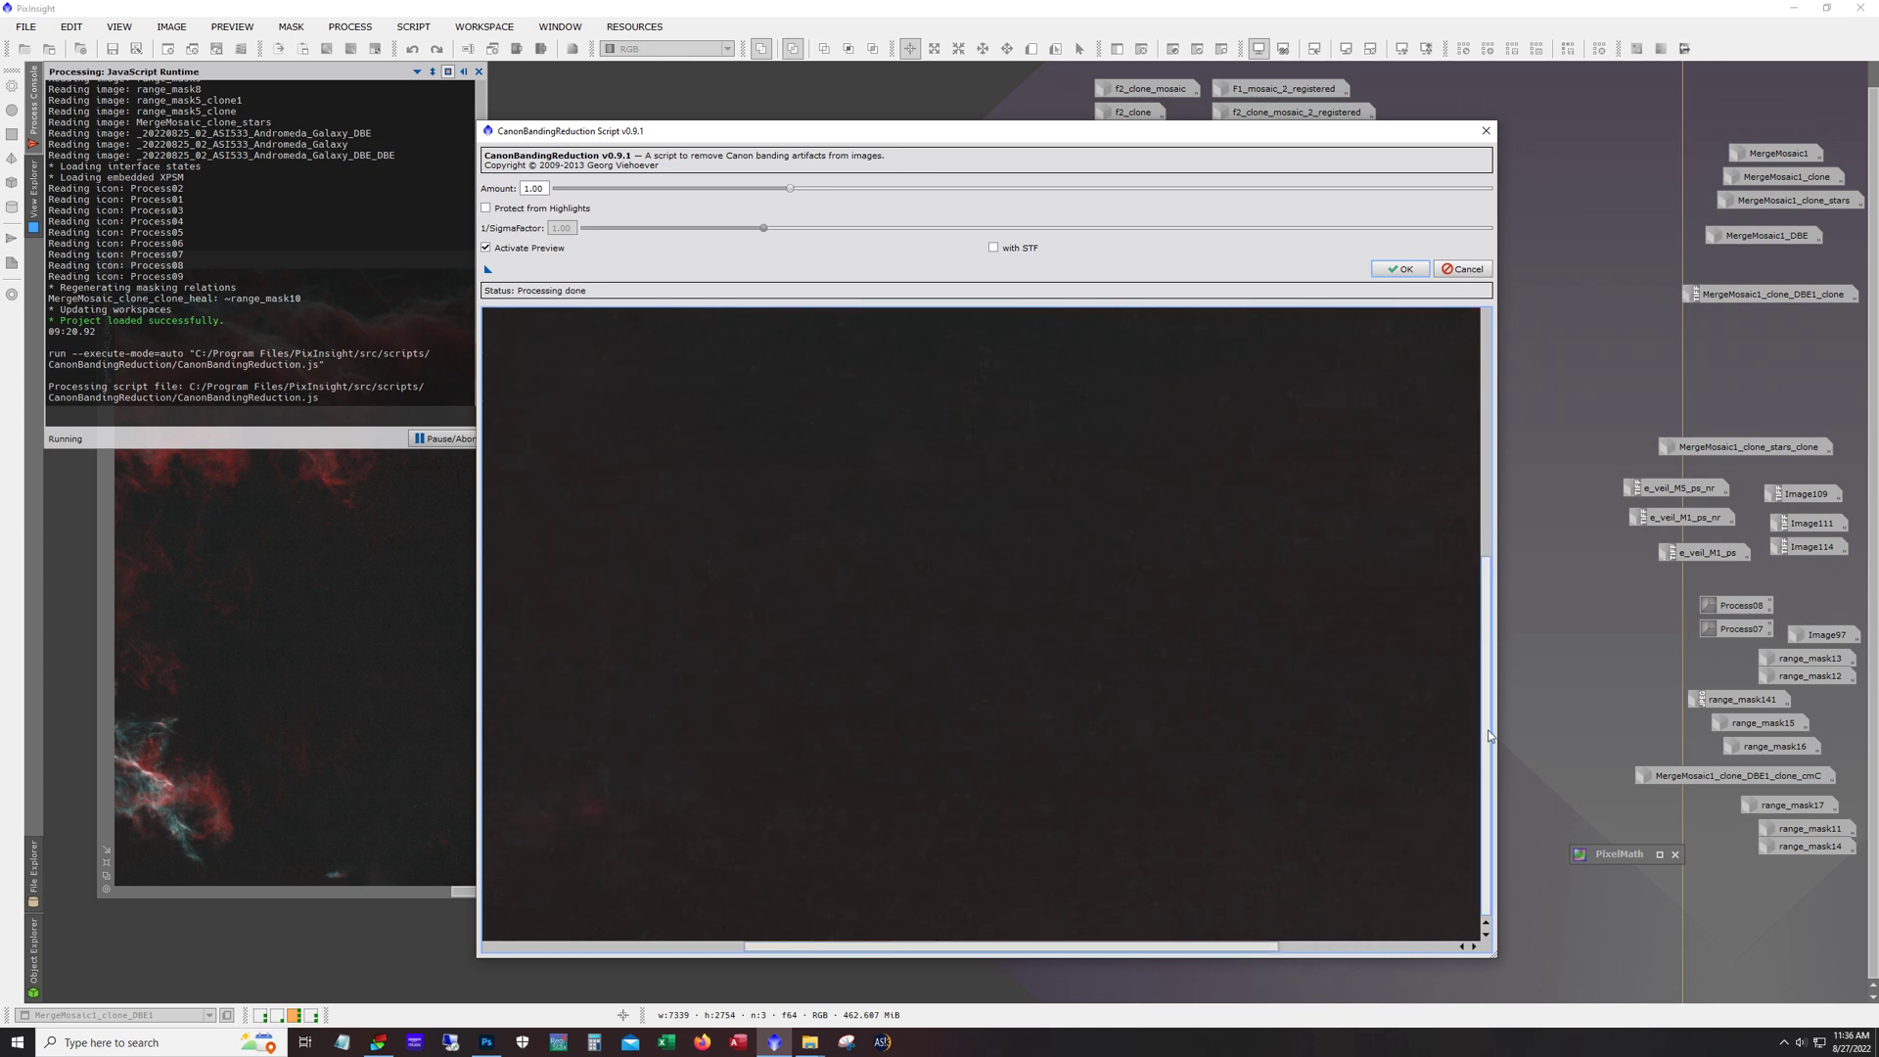
{"action": "left_click_drag", "start_coordinate": [1486, 734], "coordinate": [1488, 602]}
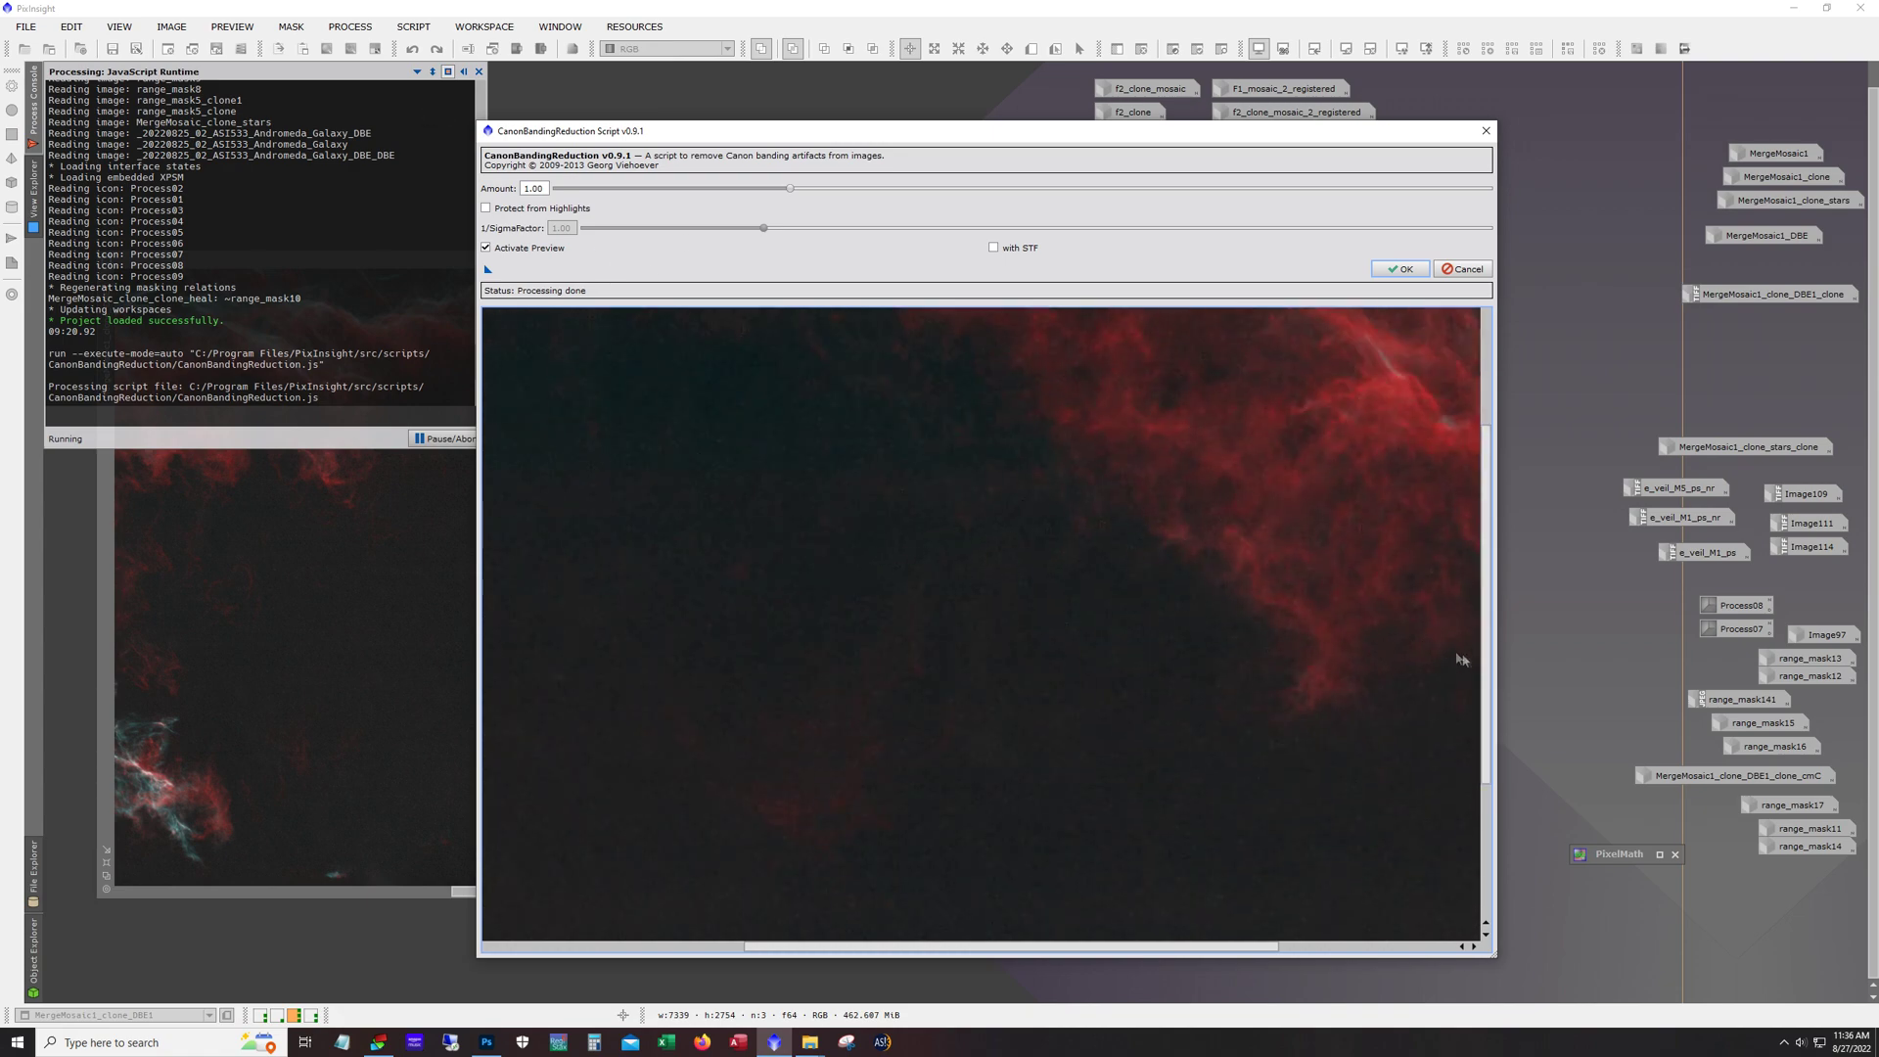
{"action": "left_click_drag", "start_coordinate": [1488, 656], "coordinate": [1489, 583]}
{"action": "left_click", "coordinate": [1462, 269]}
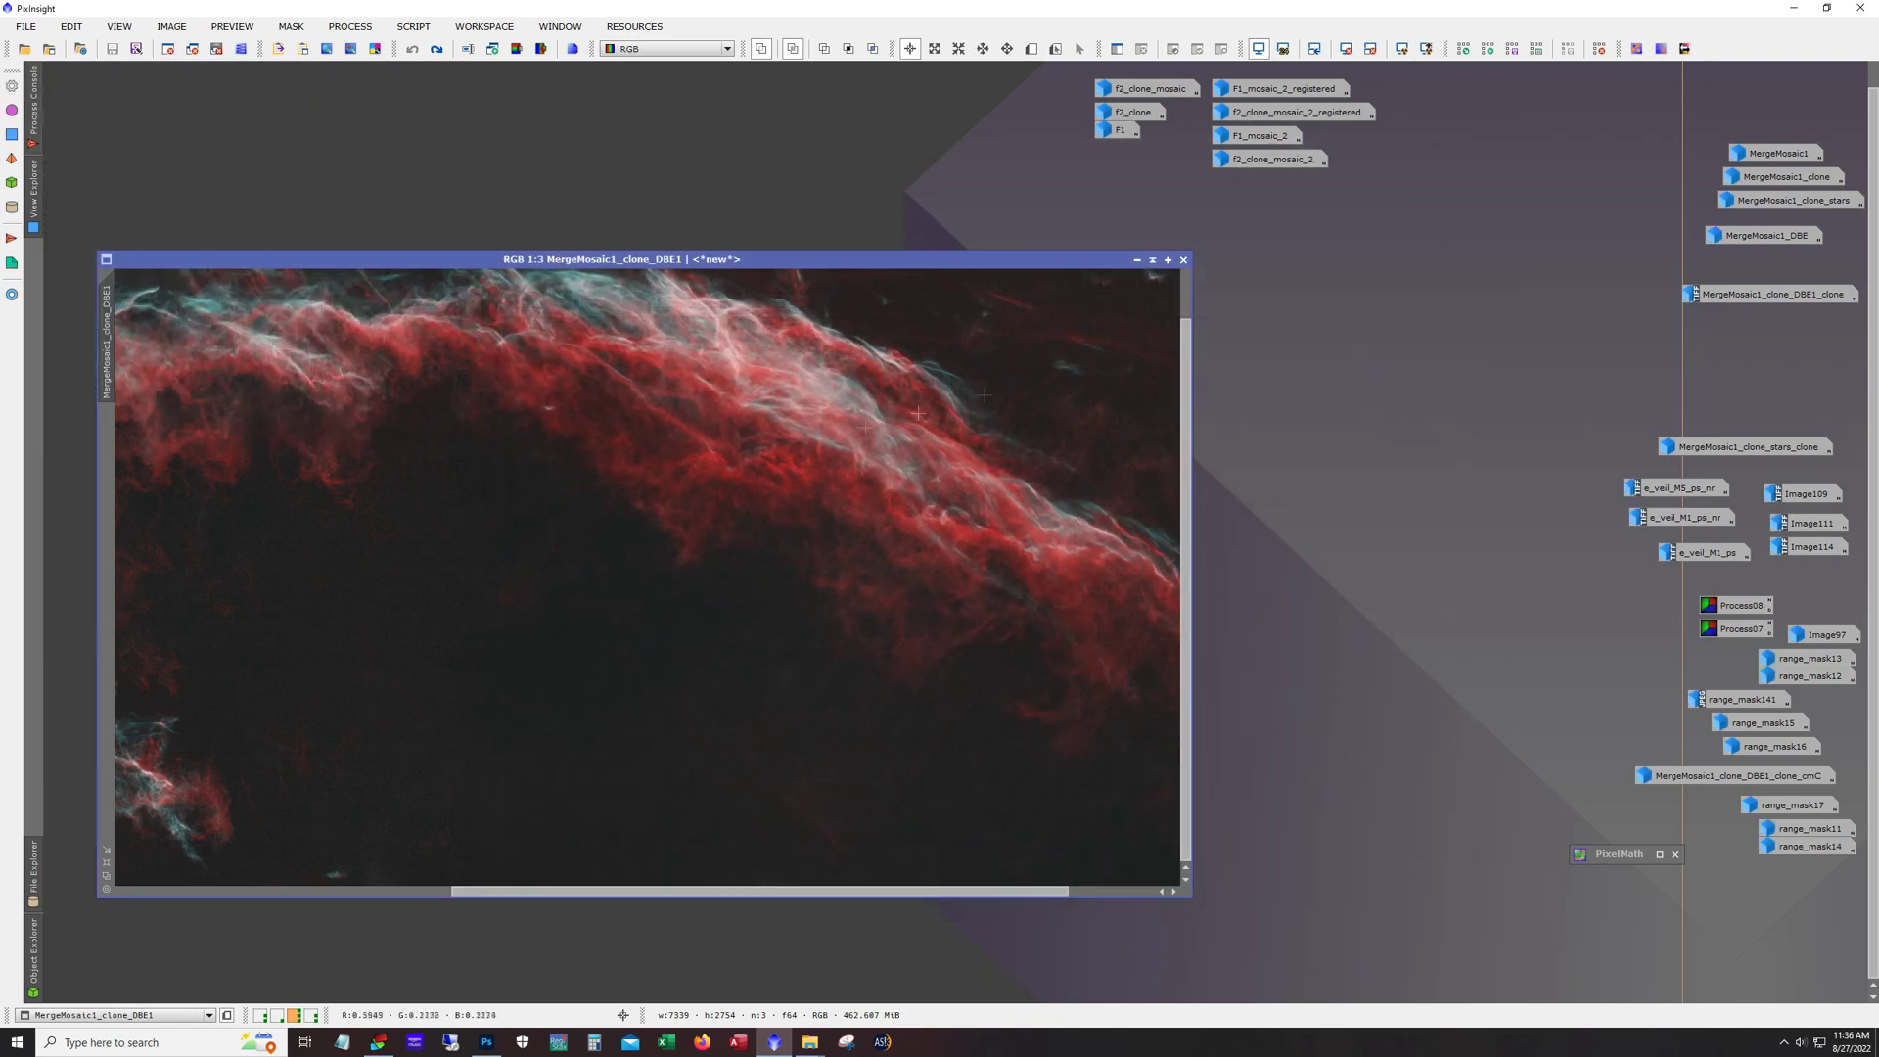
Step: Redo the last undone step on MergeMosaic1_clone_DBE1, zoom out and iconize its window
{"action": "scroll", "coordinate": [521, 587], "scroll_direction": "down", "scroll_amount": 2}
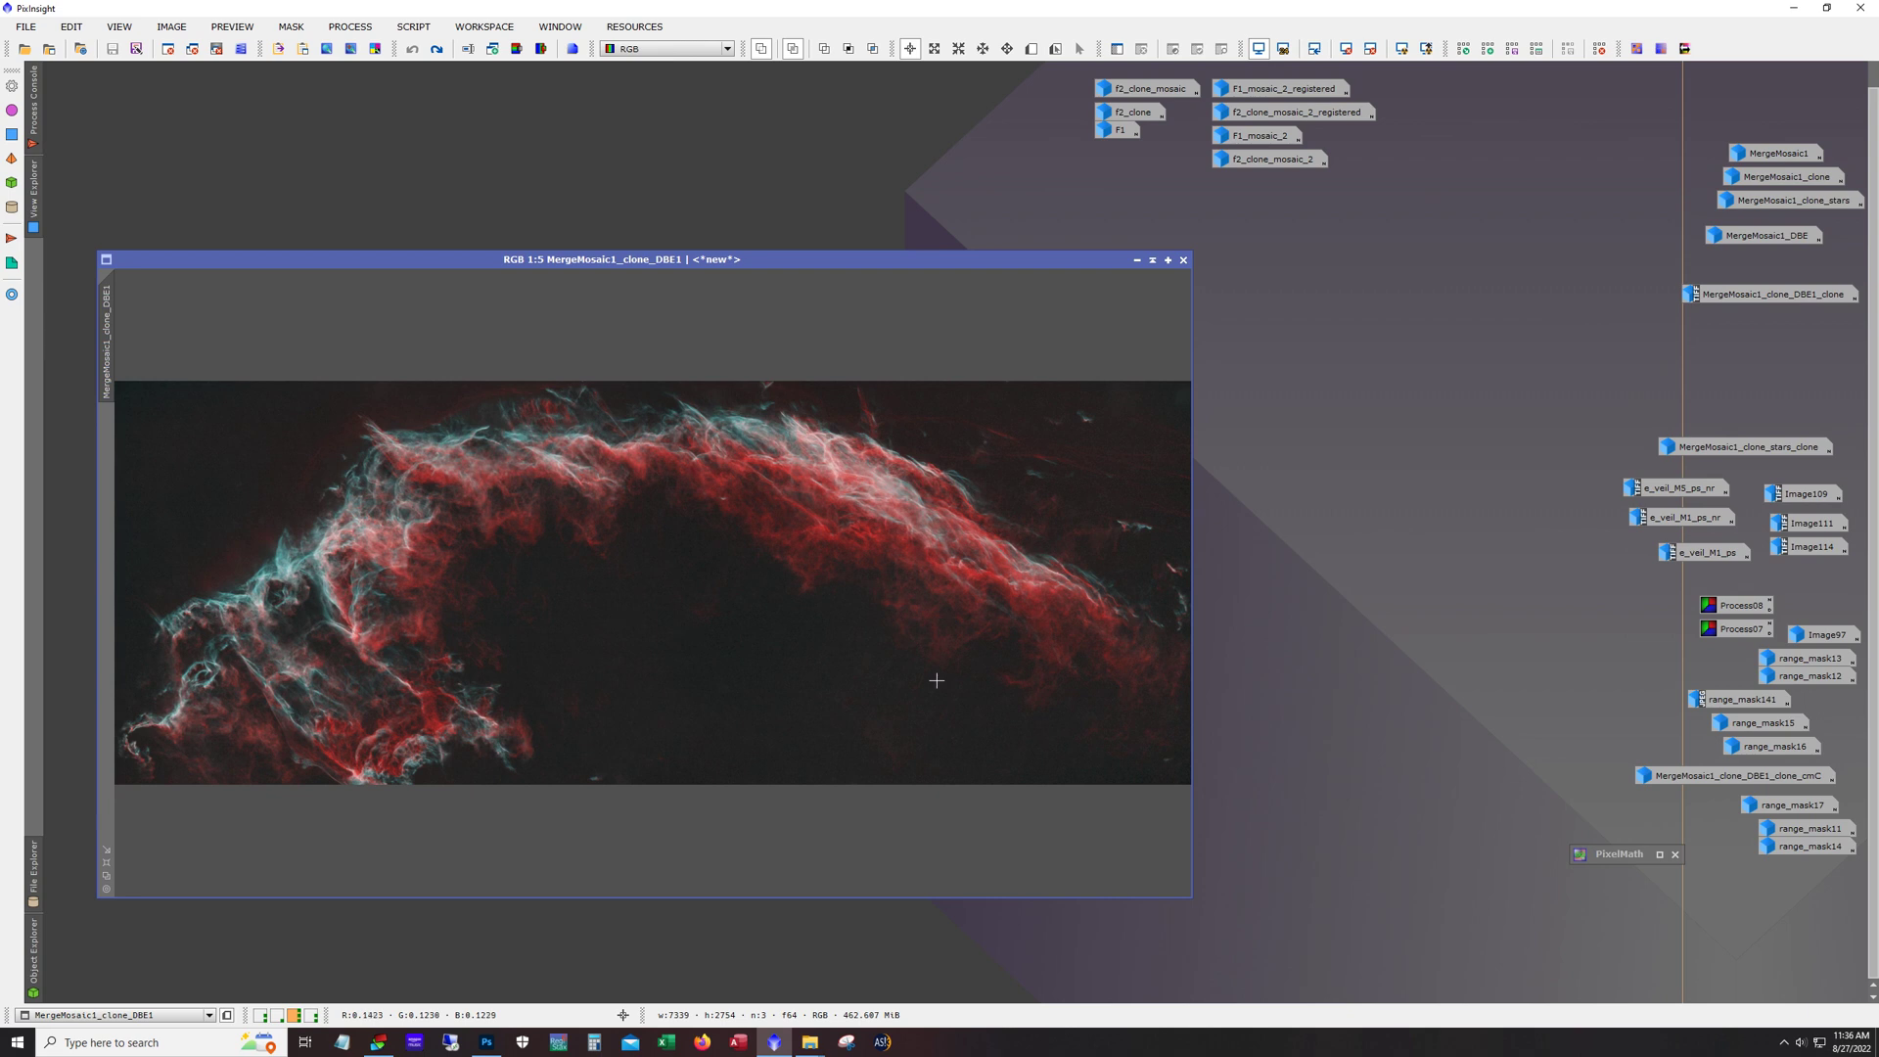
{"action": "scroll", "coordinate": [662, 569], "scroll_direction": "up", "scroll_amount": 1}
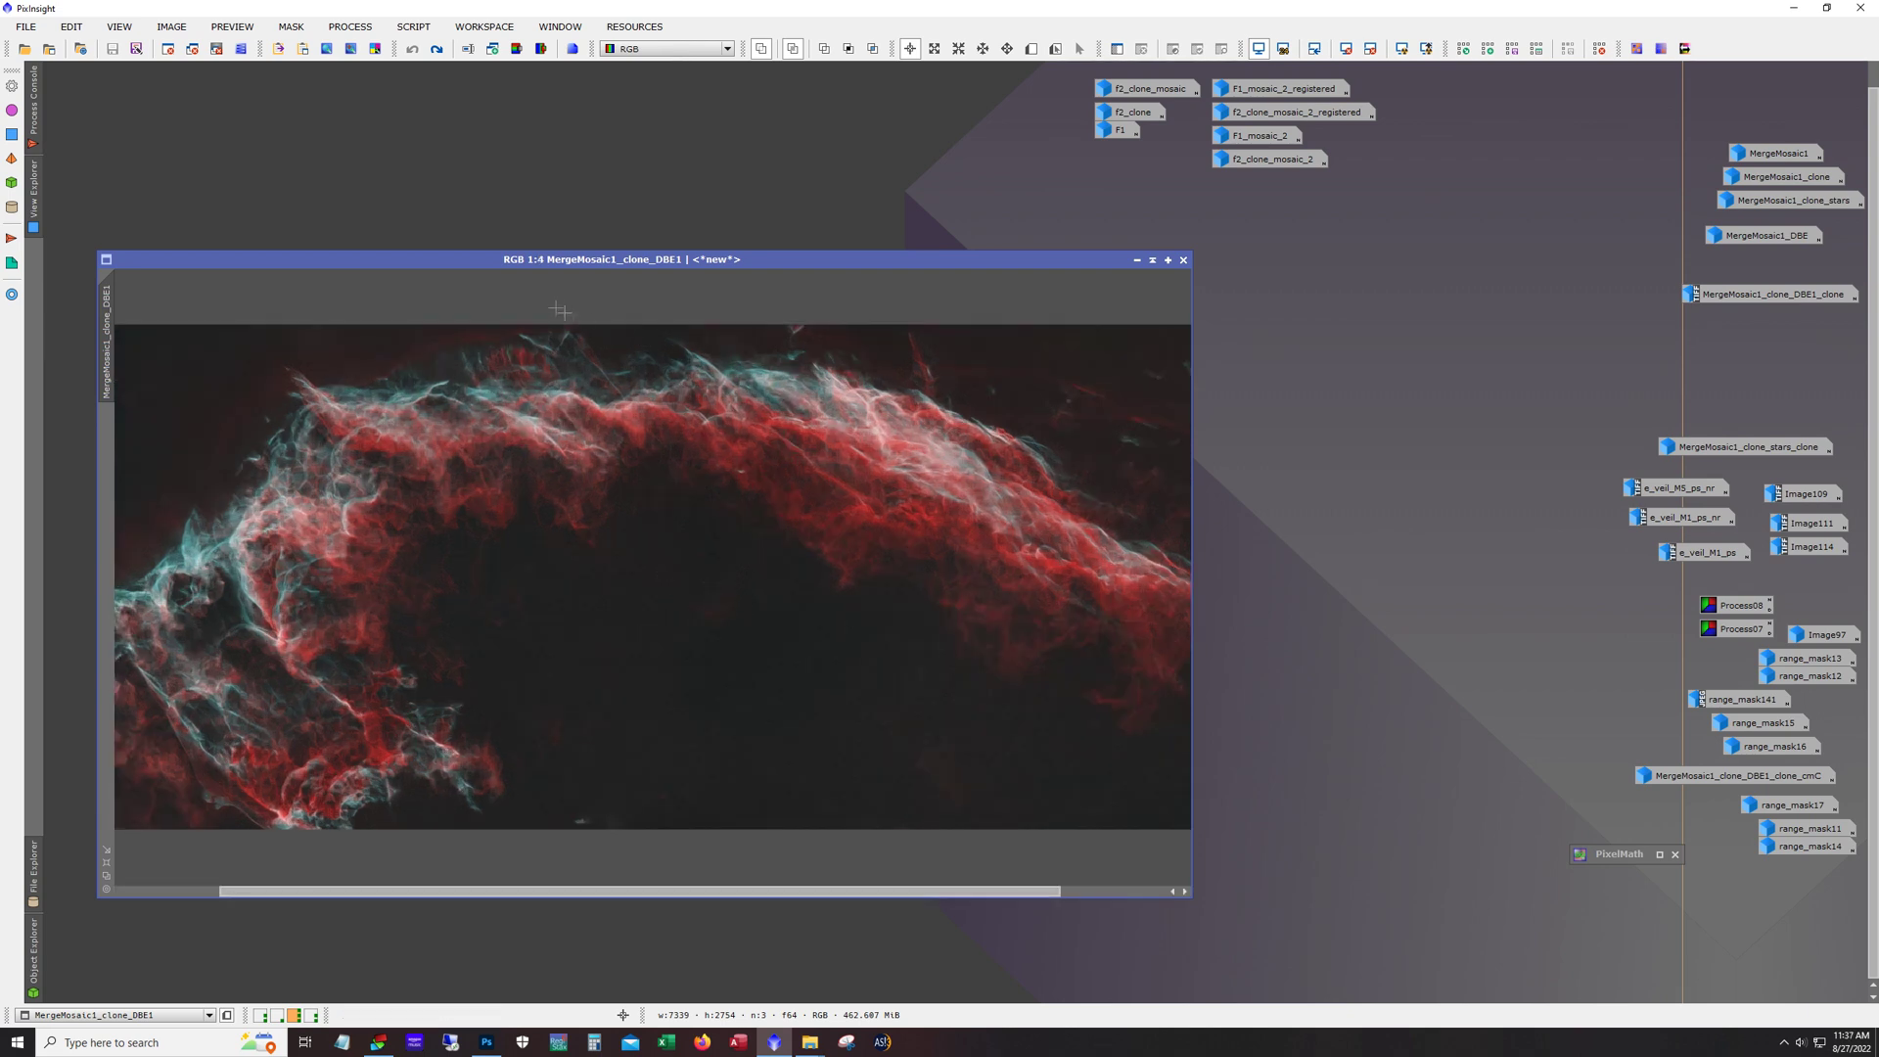
{"action": "left_click", "coordinate": [436, 49]}
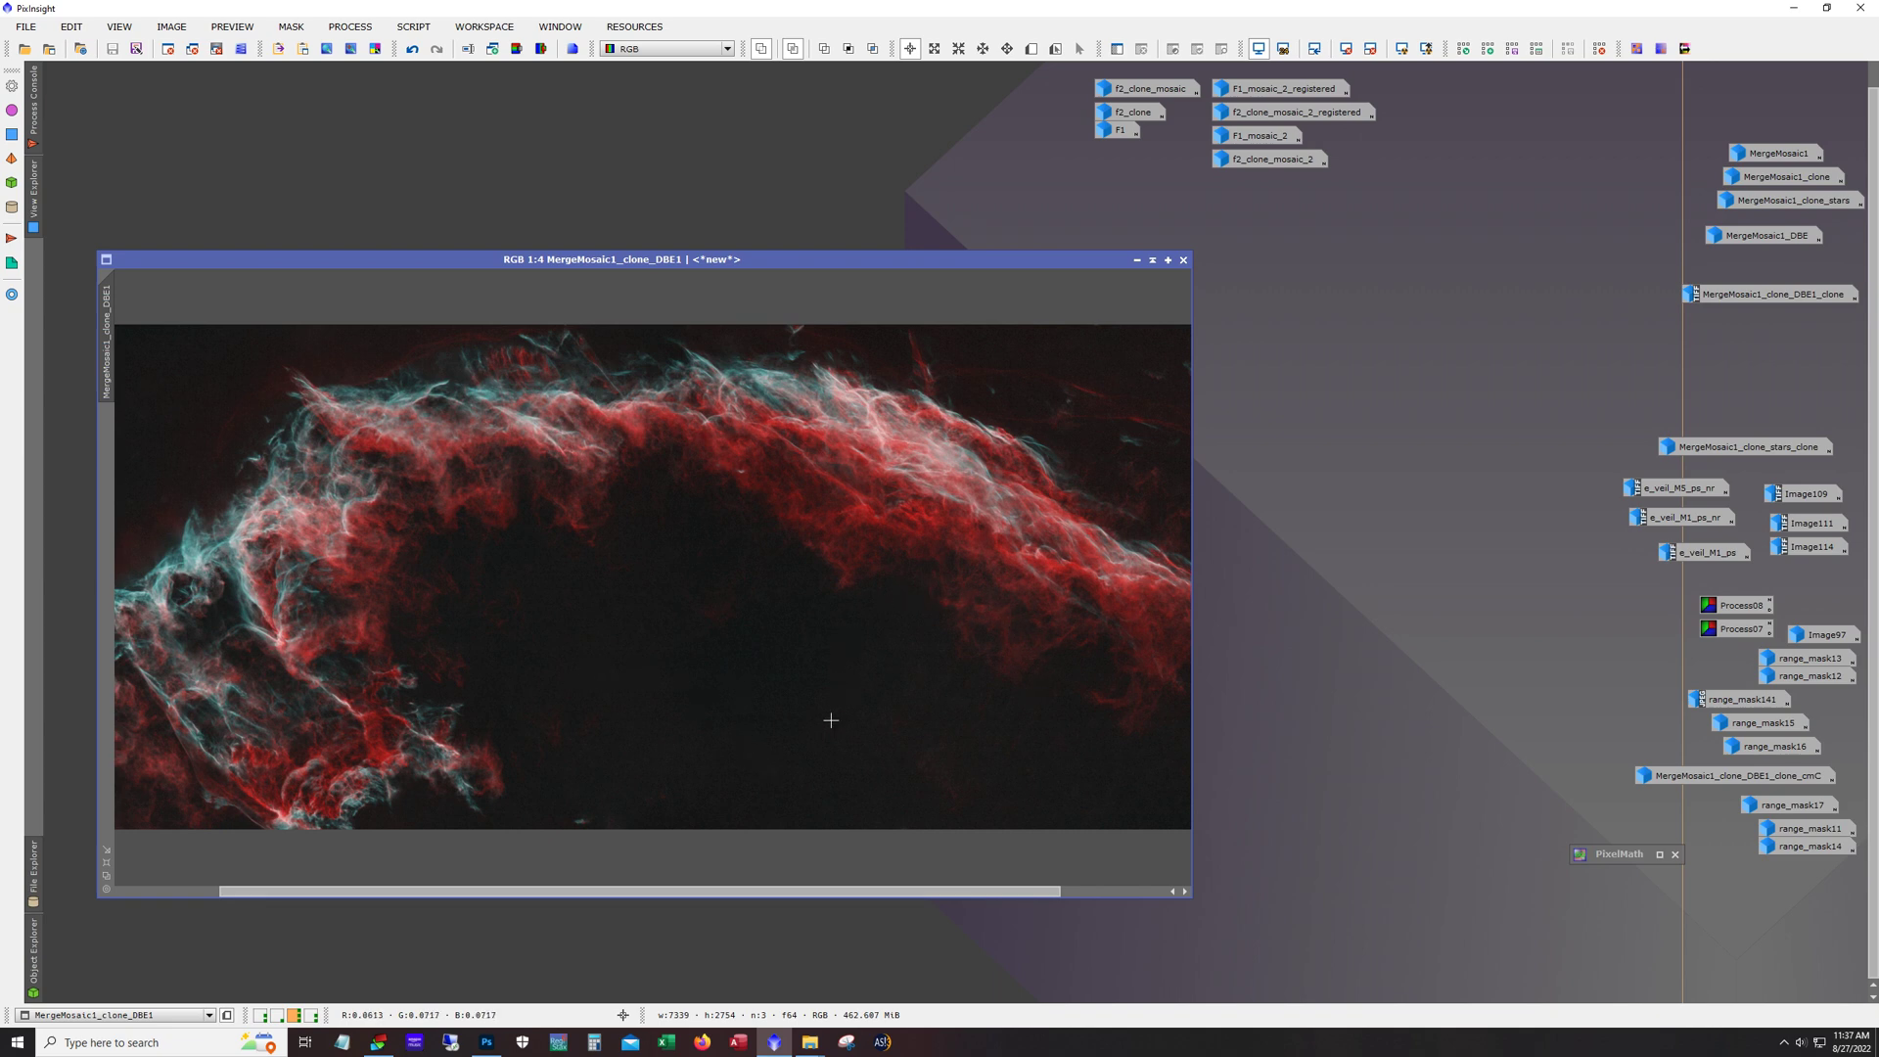
{"action": "scroll", "coordinate": [824, 679], "scroll_direction": "down", "scroll_amount": 1}
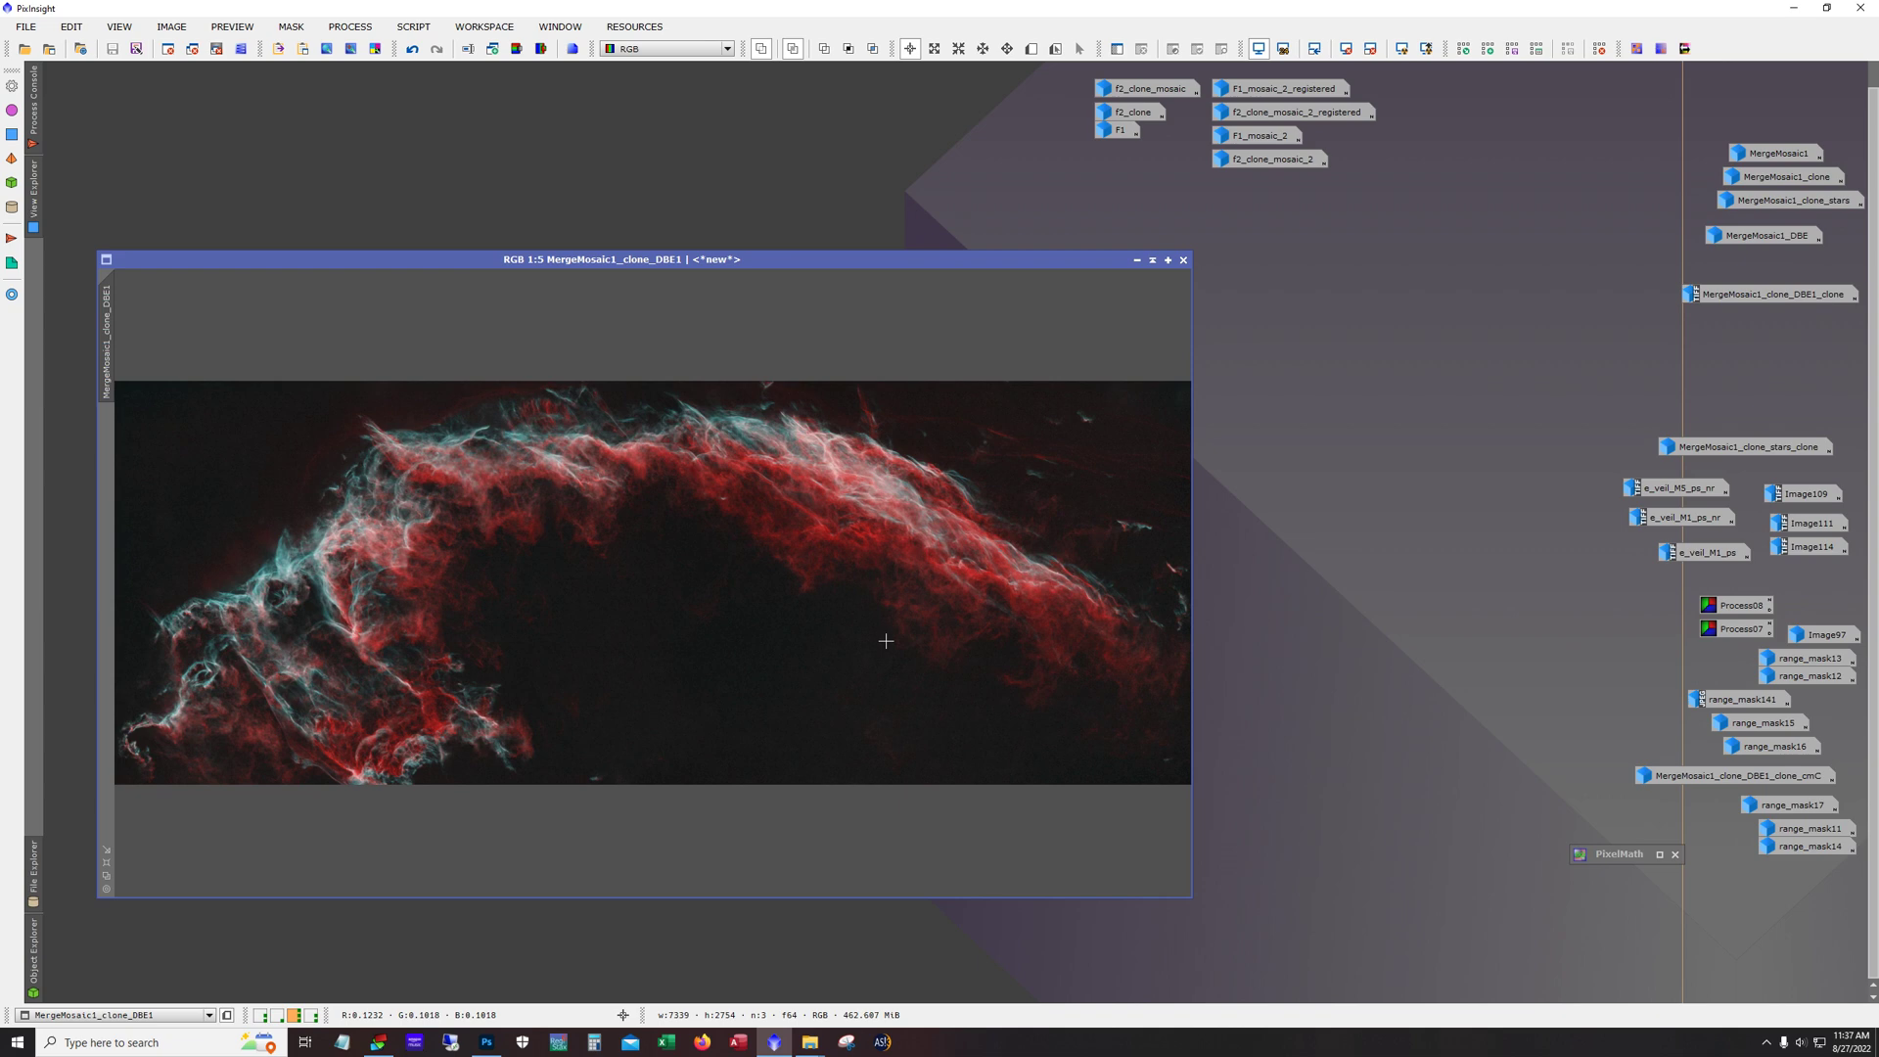
{"action": "left_click", "coordinate": [1136, 259]}
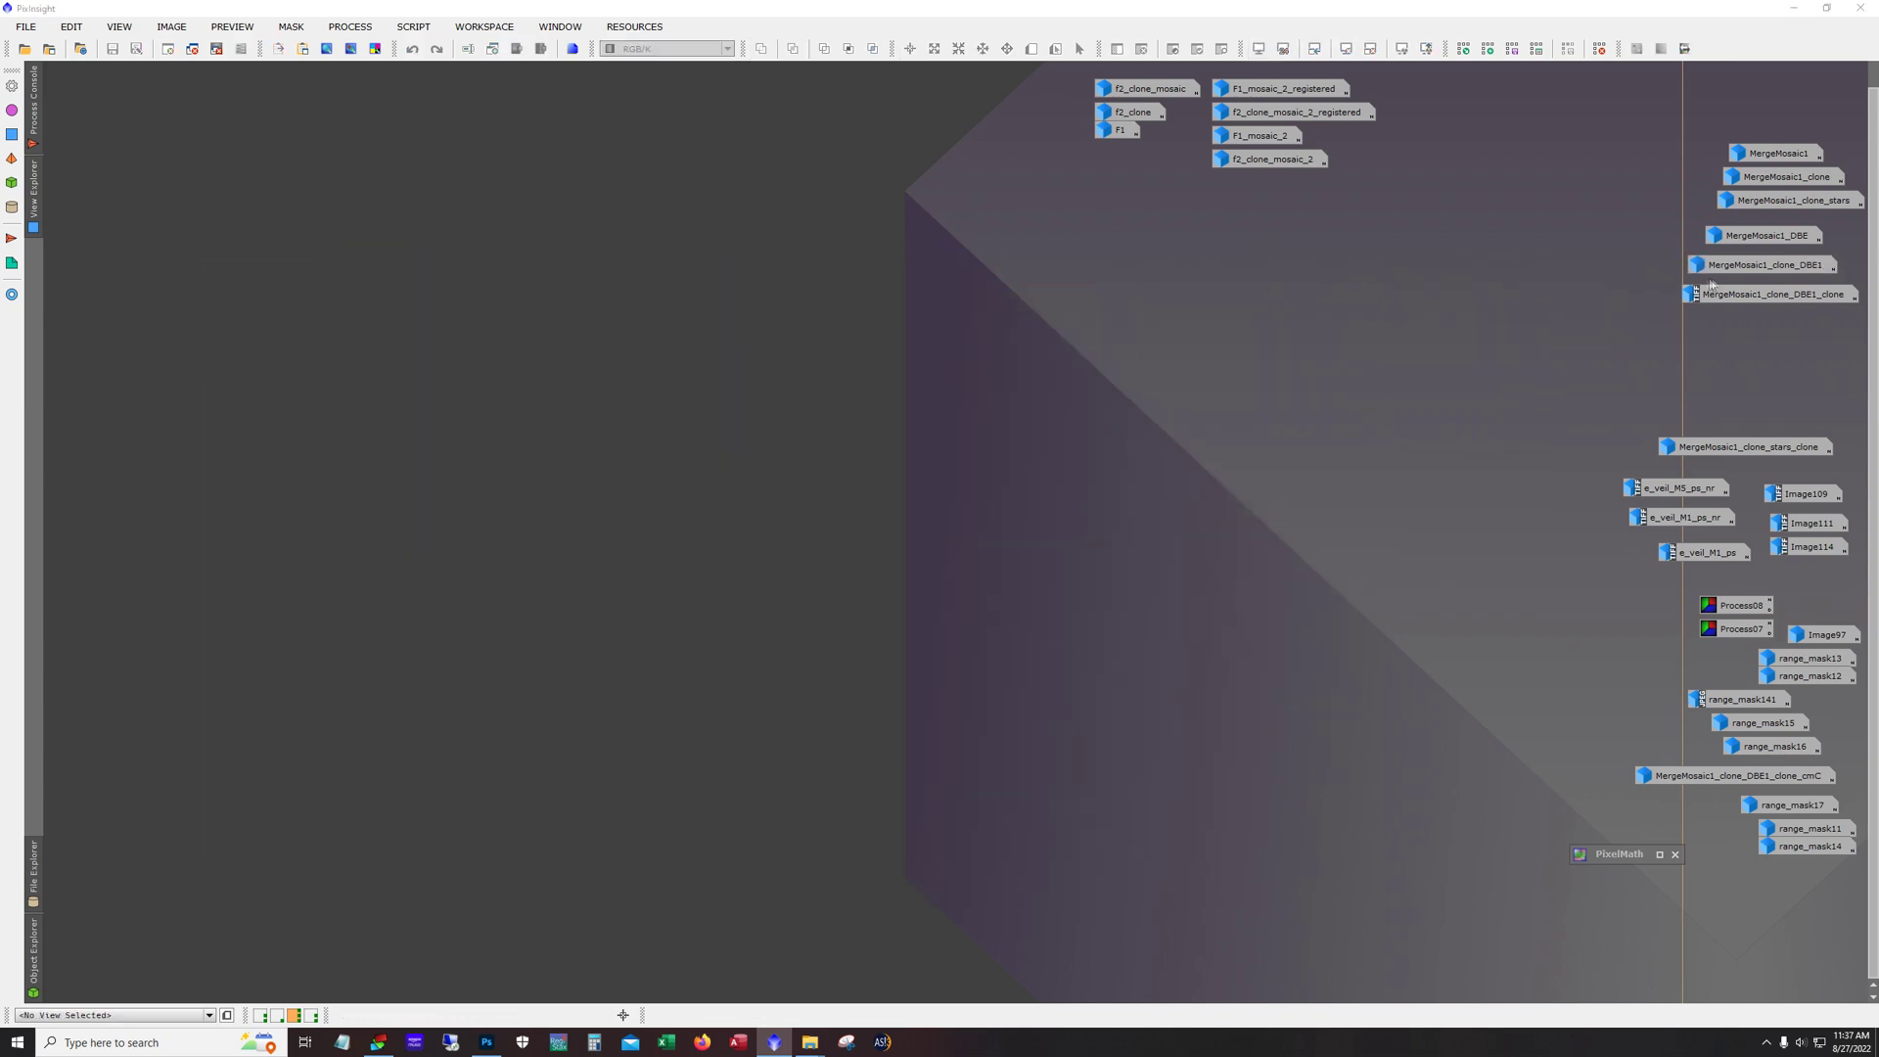
Step: Open MergeMosaic1_clone_DBE1_clone, reposition its window and redo the undone processing
{"action": "double_click", "coordinate": [1727, 293]}
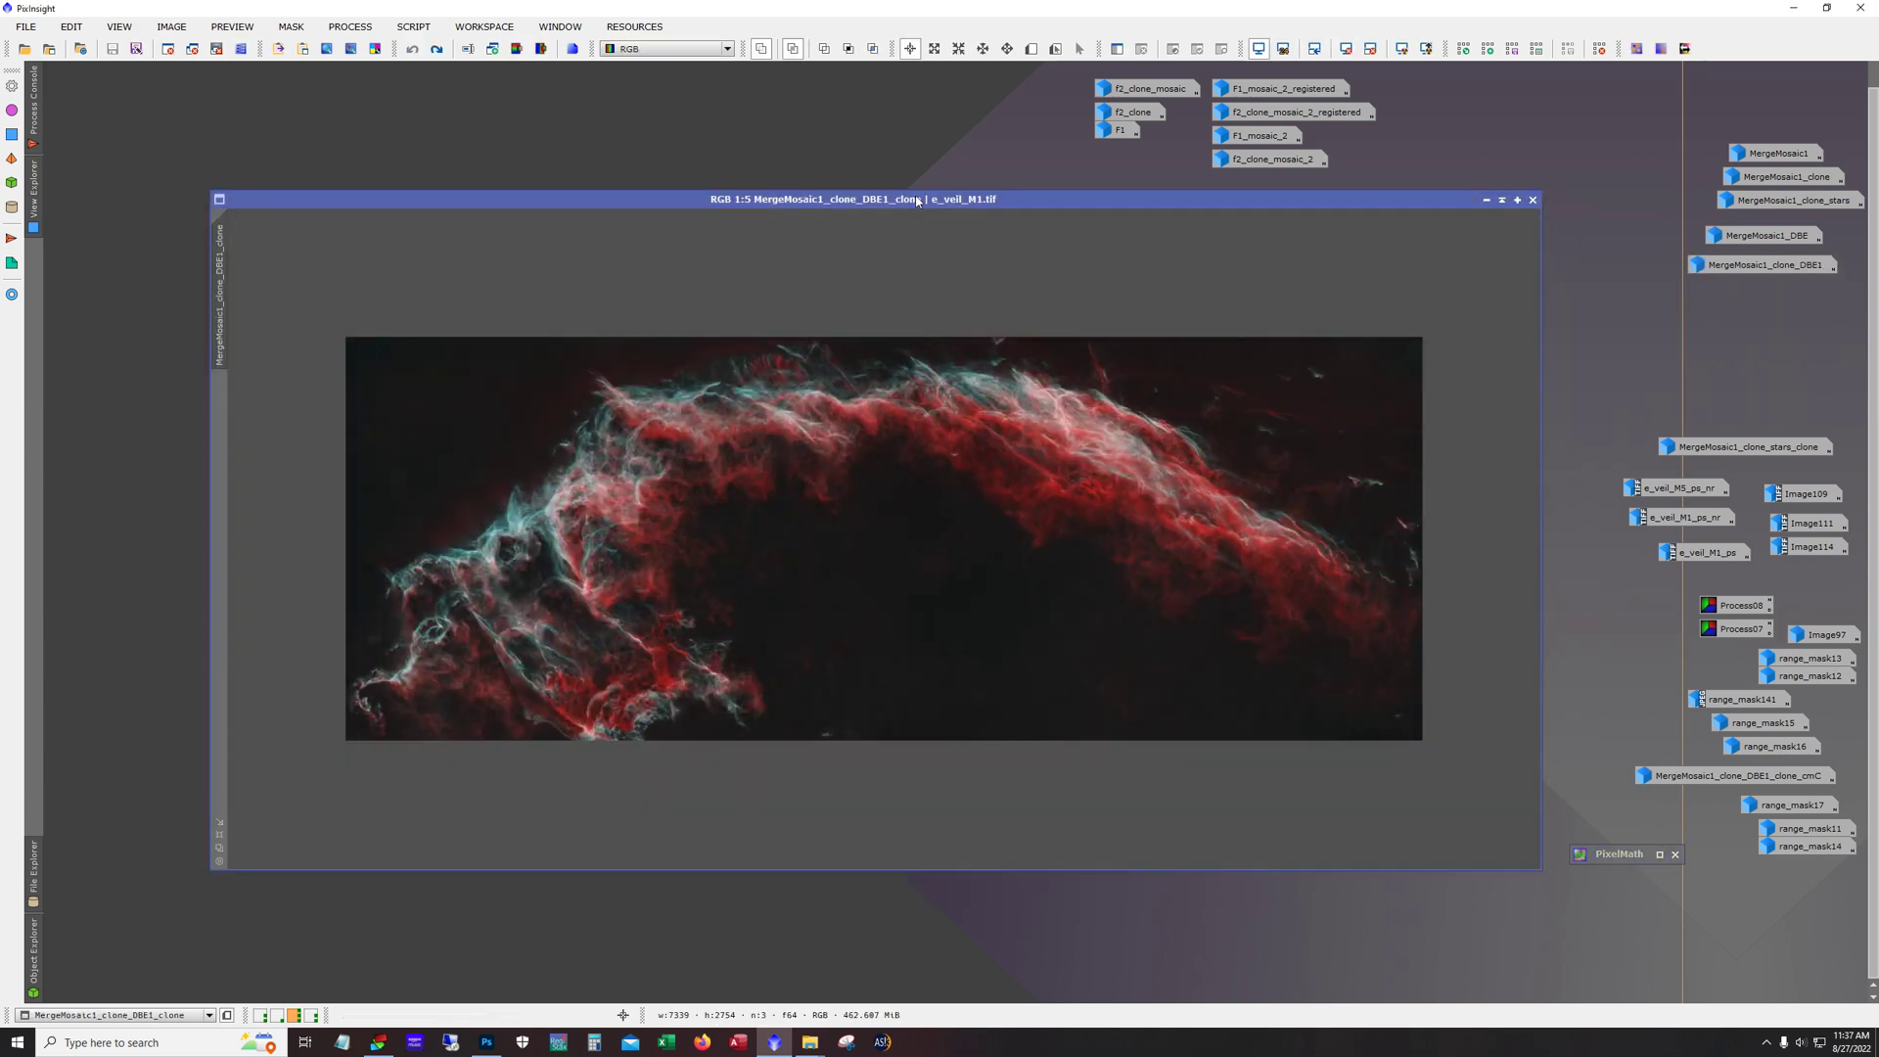
{"action": "left_click_drag", "start_coordinate": [917, 200], "coordinate": [827, 214]}
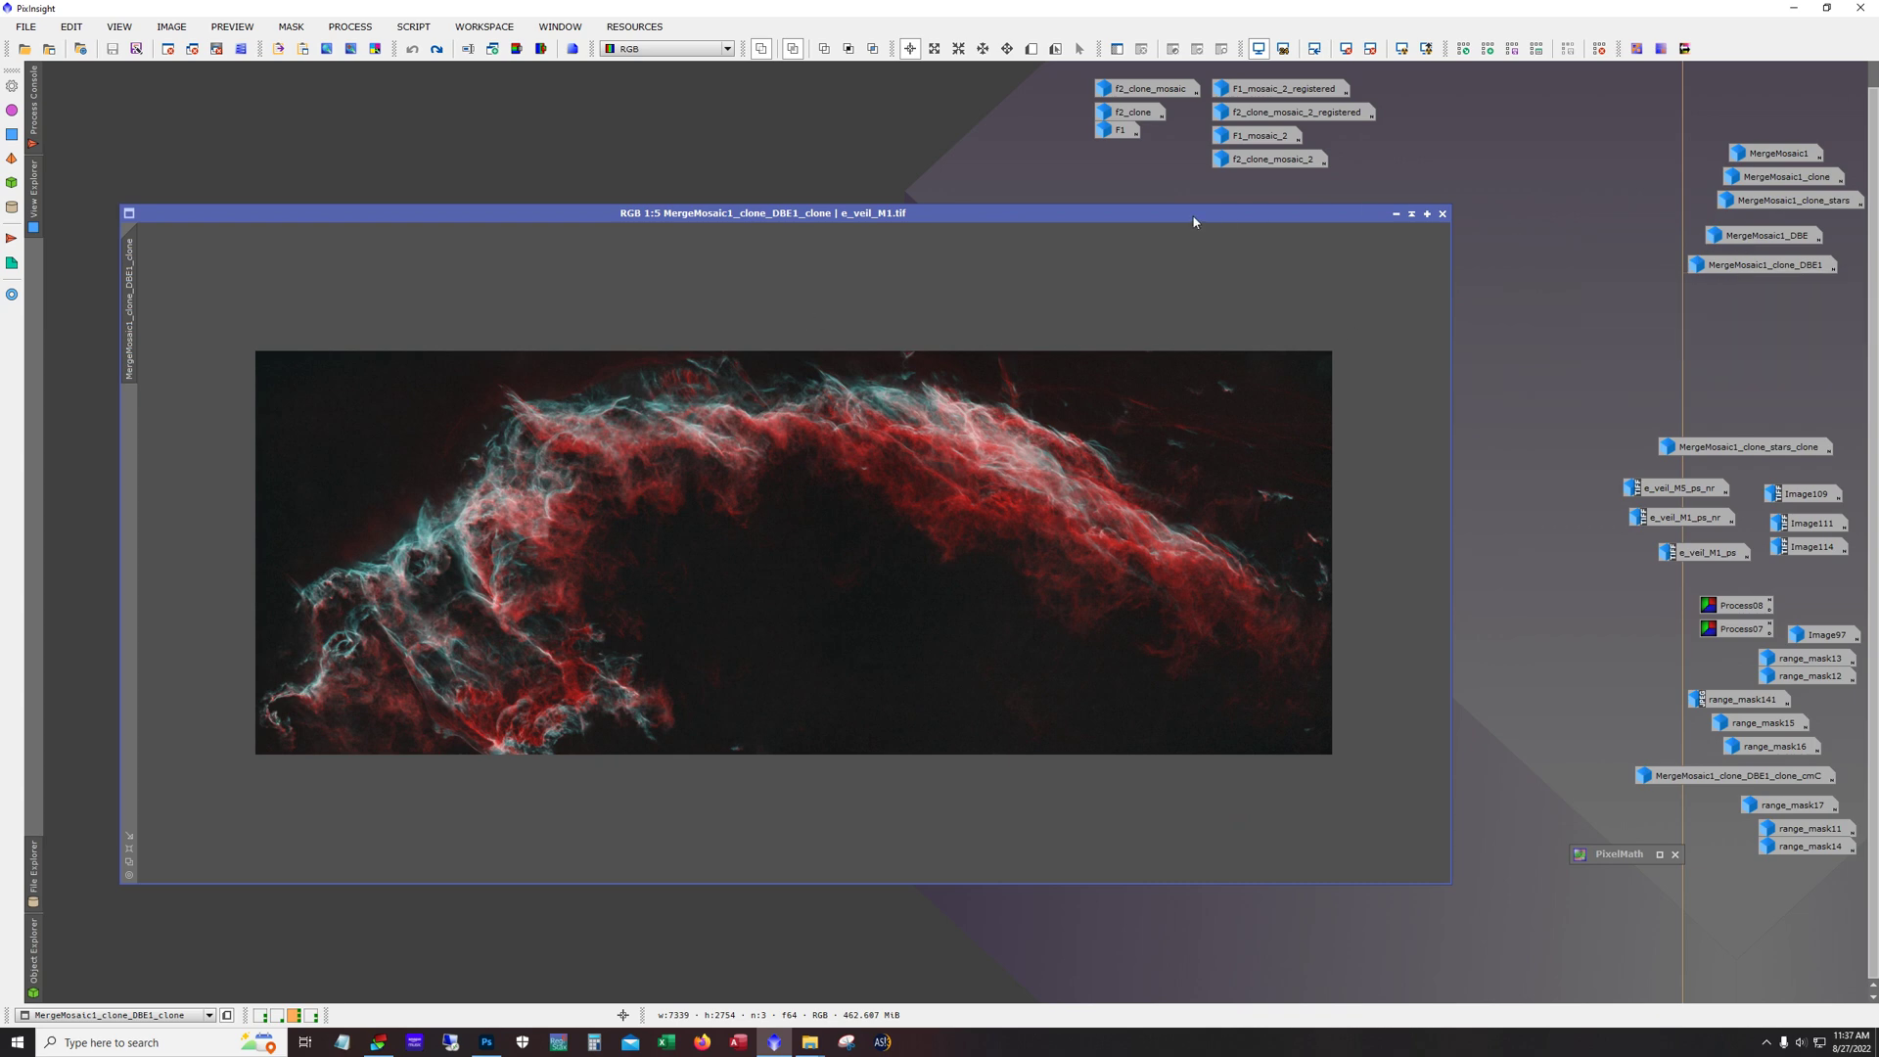
{"action": "left_click_drag", "start_coordinate": [1193, 221], "coordinate": [1159, 249]}
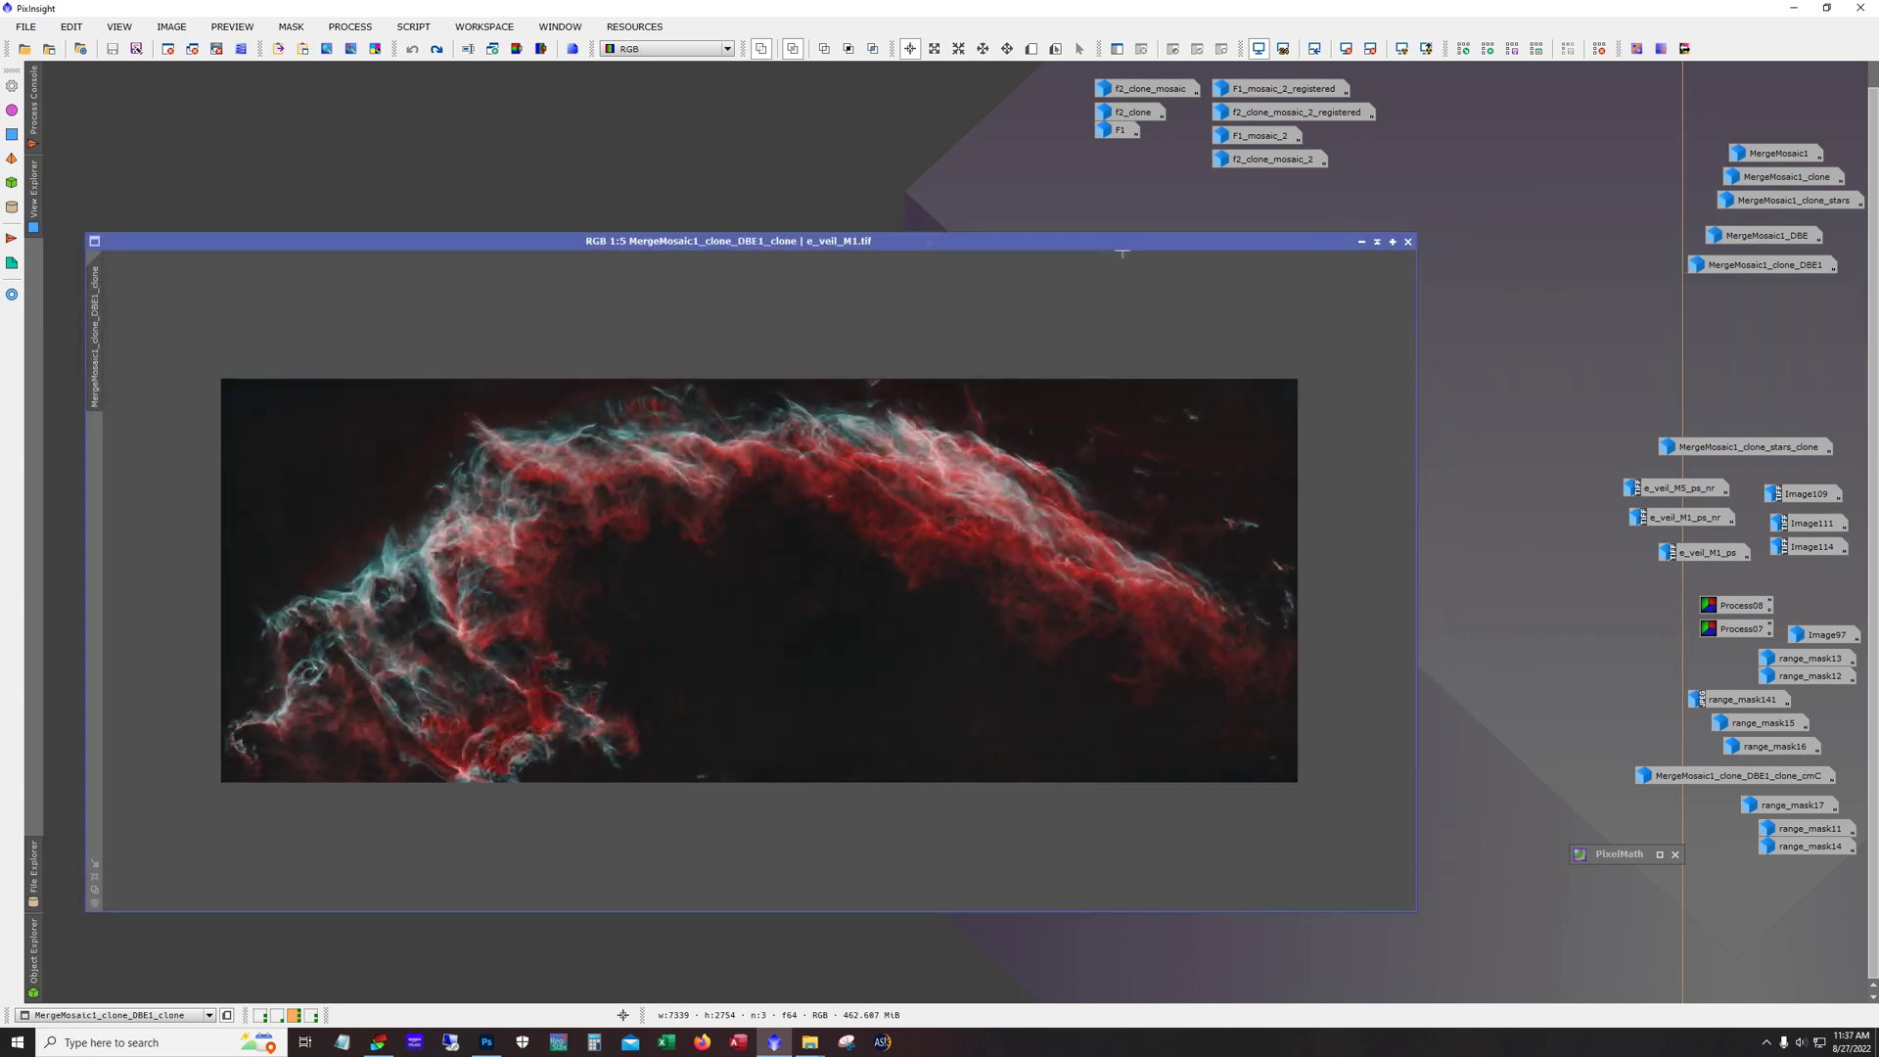
{"action": "left_click", "coordinate": [433, 54]}
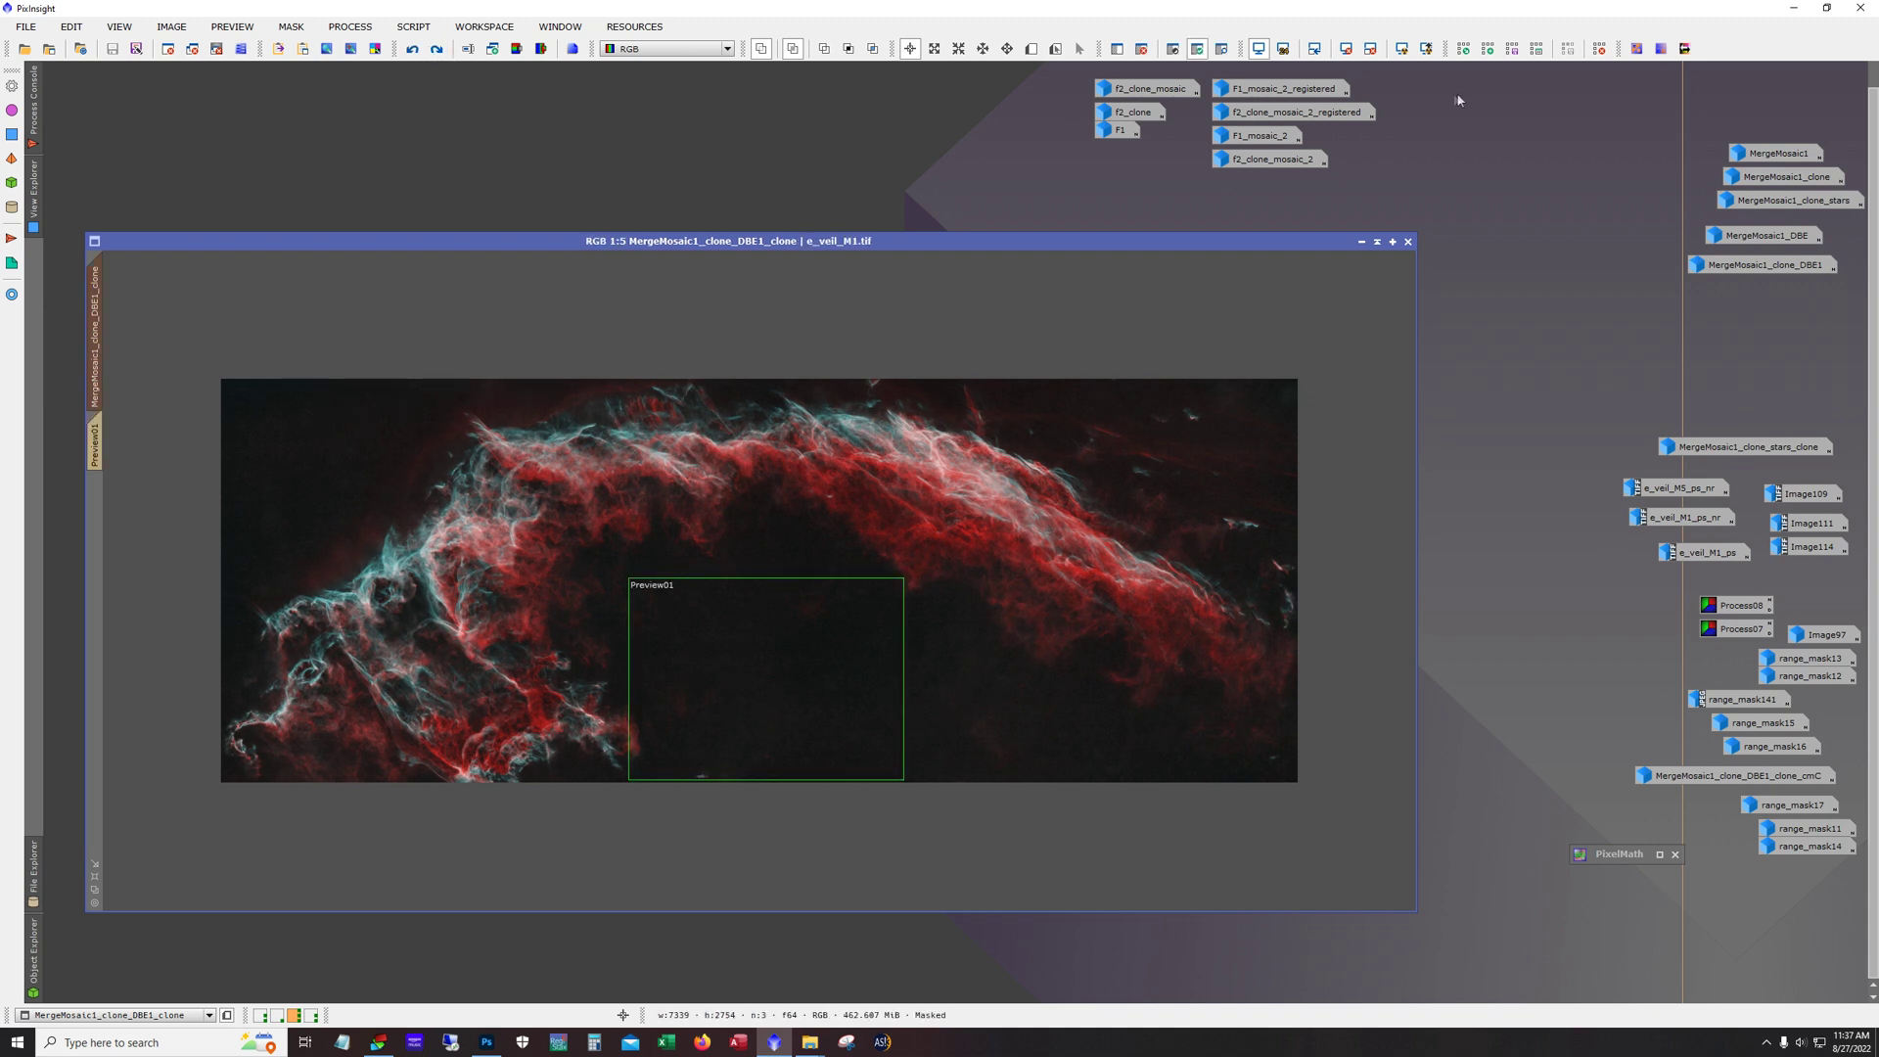
Step: Toggle the mask overlay on and off, then remove Preview01 from the image
{"action": "left_click", "coordinate": [1222, 51]}
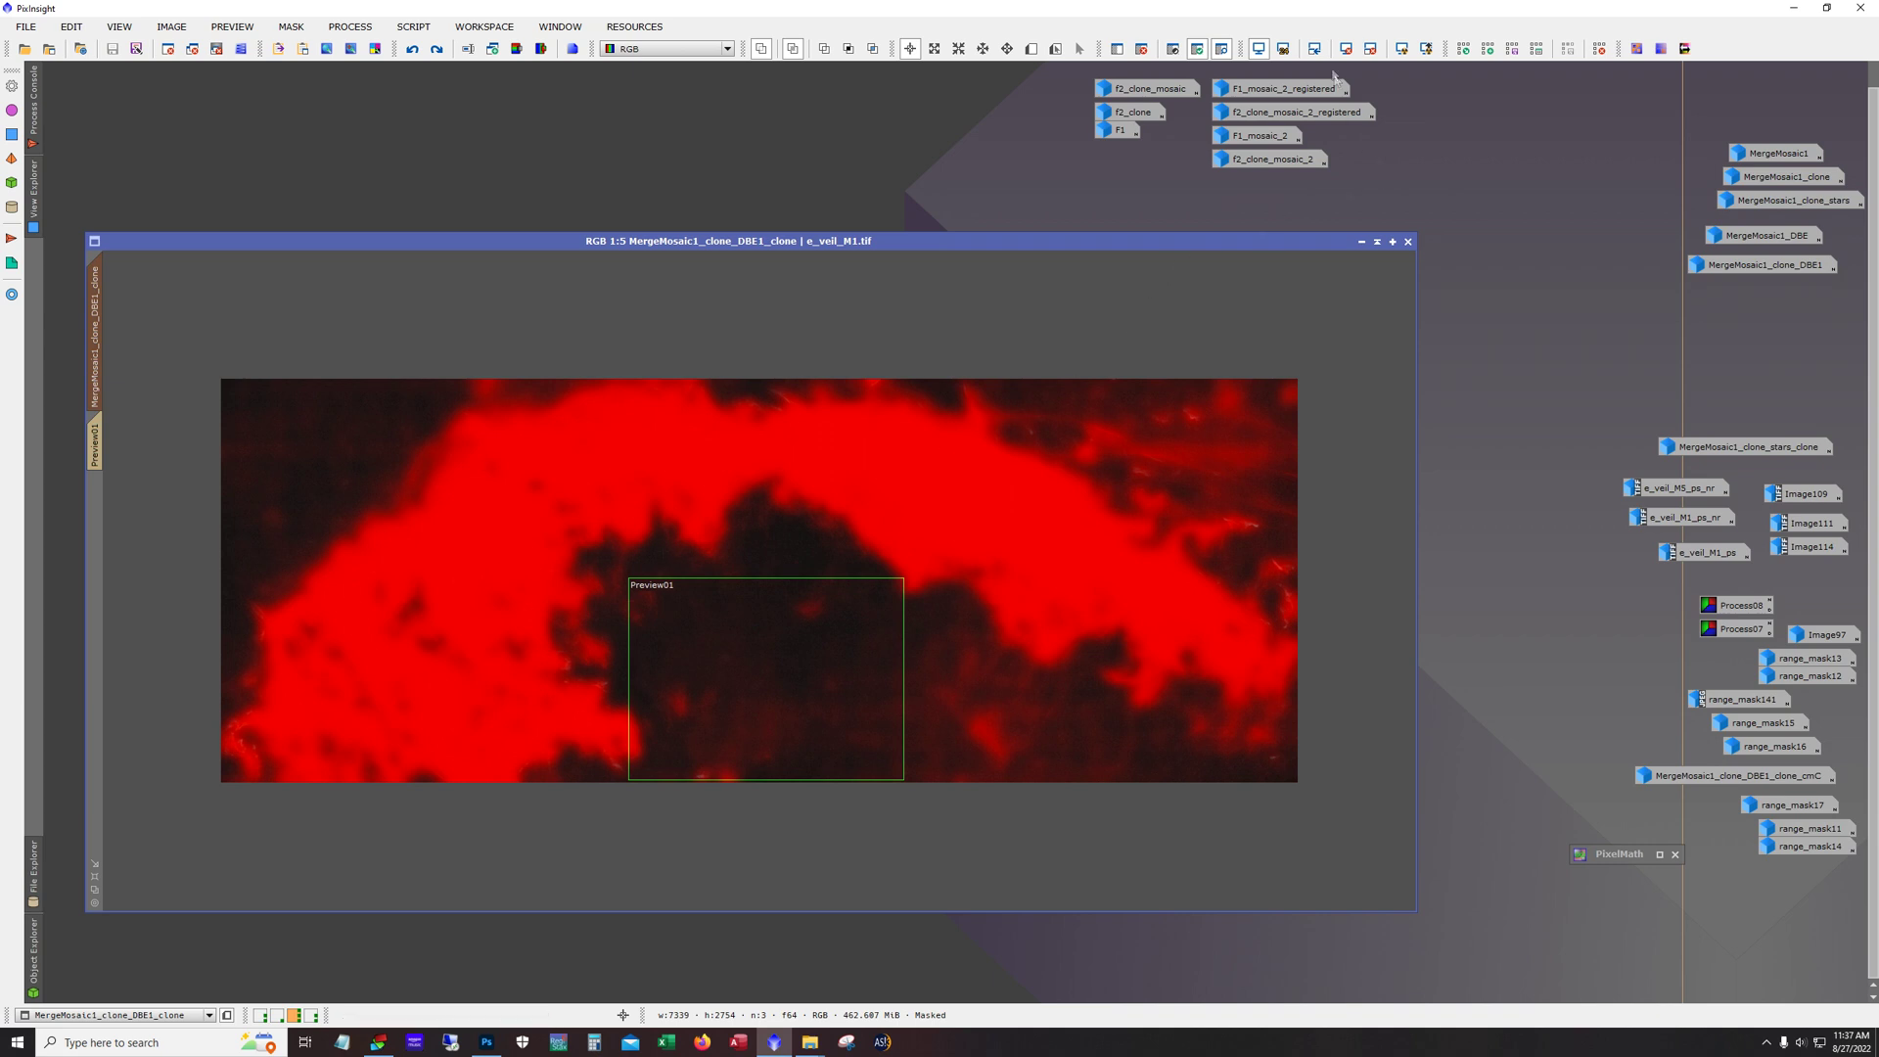
{"action": "left_click", "coordinate": [1221, 49]}
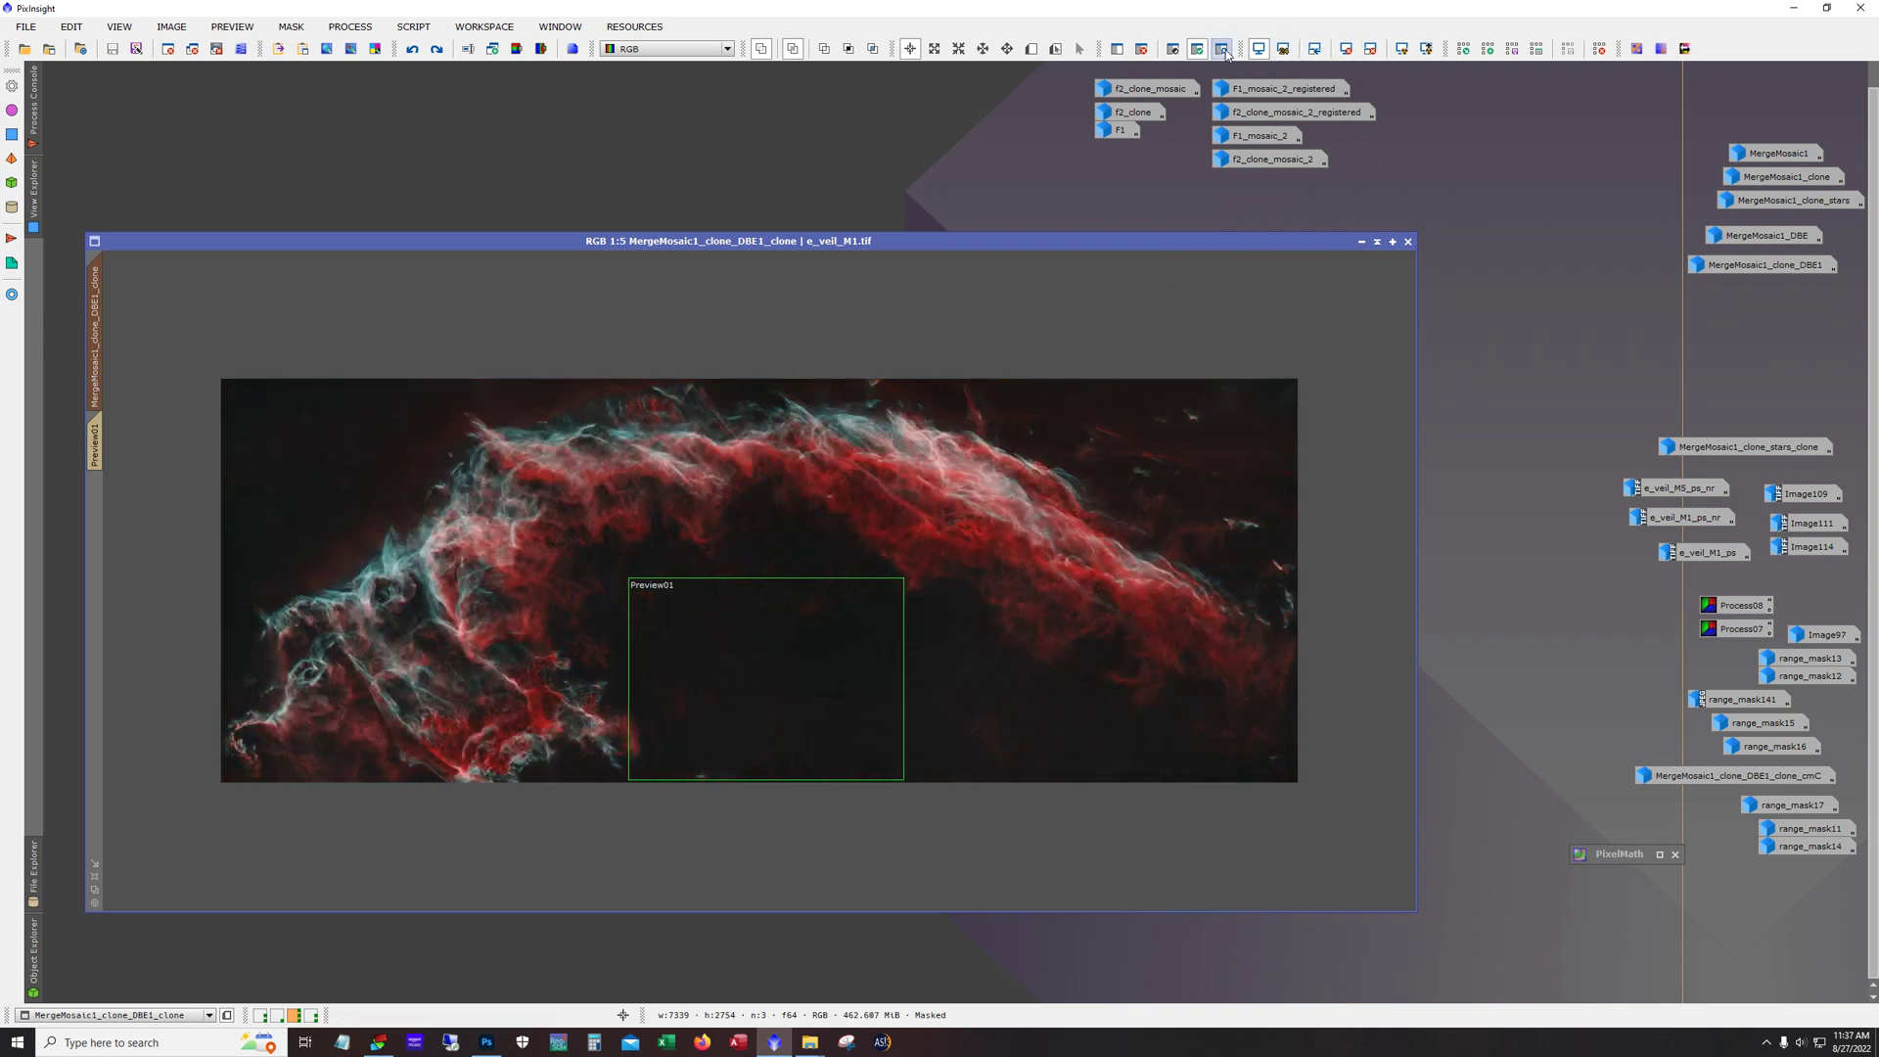
{"action": "left_click", "coordinate": [435, 51]}
{"action": "left_click", "coordinate": [435, 51]}
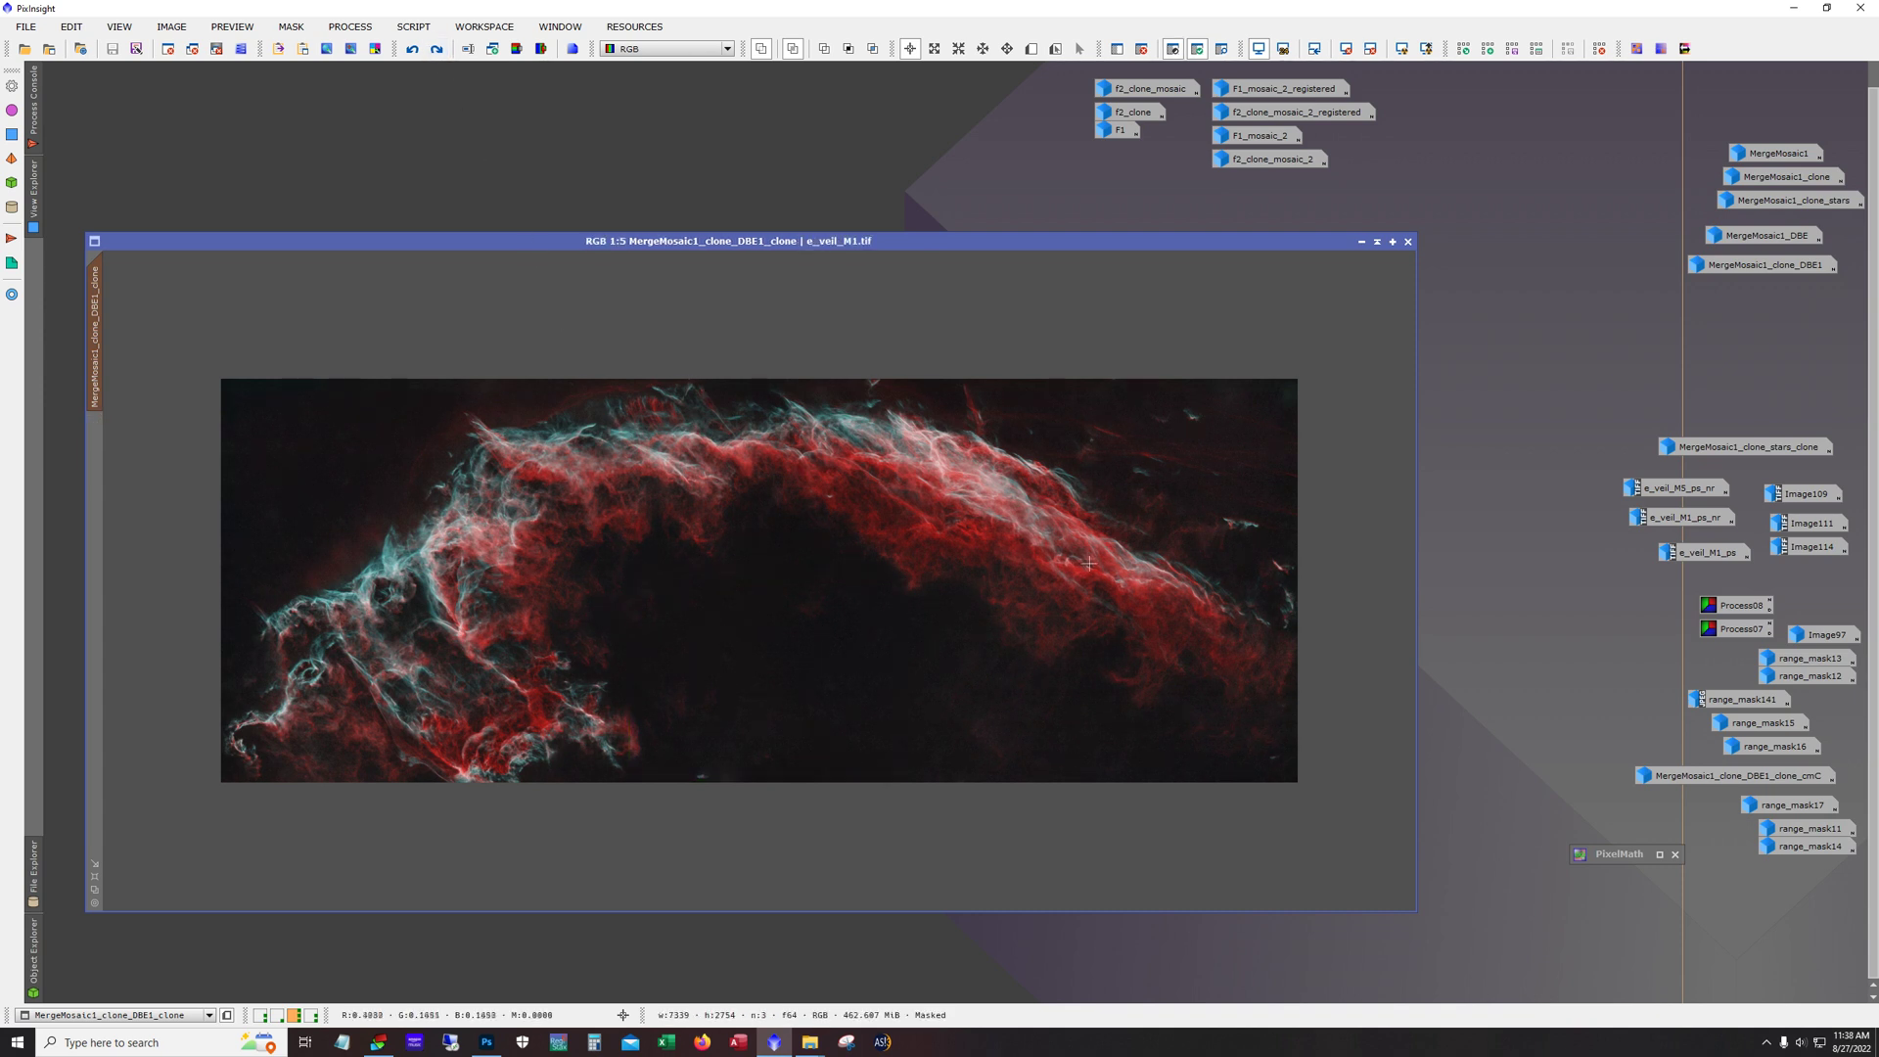
Step: Redo to restore Preview01 on the mosaic and show the mask overlay again
{"action": "left_click", "coordinate": [1222, 51]}
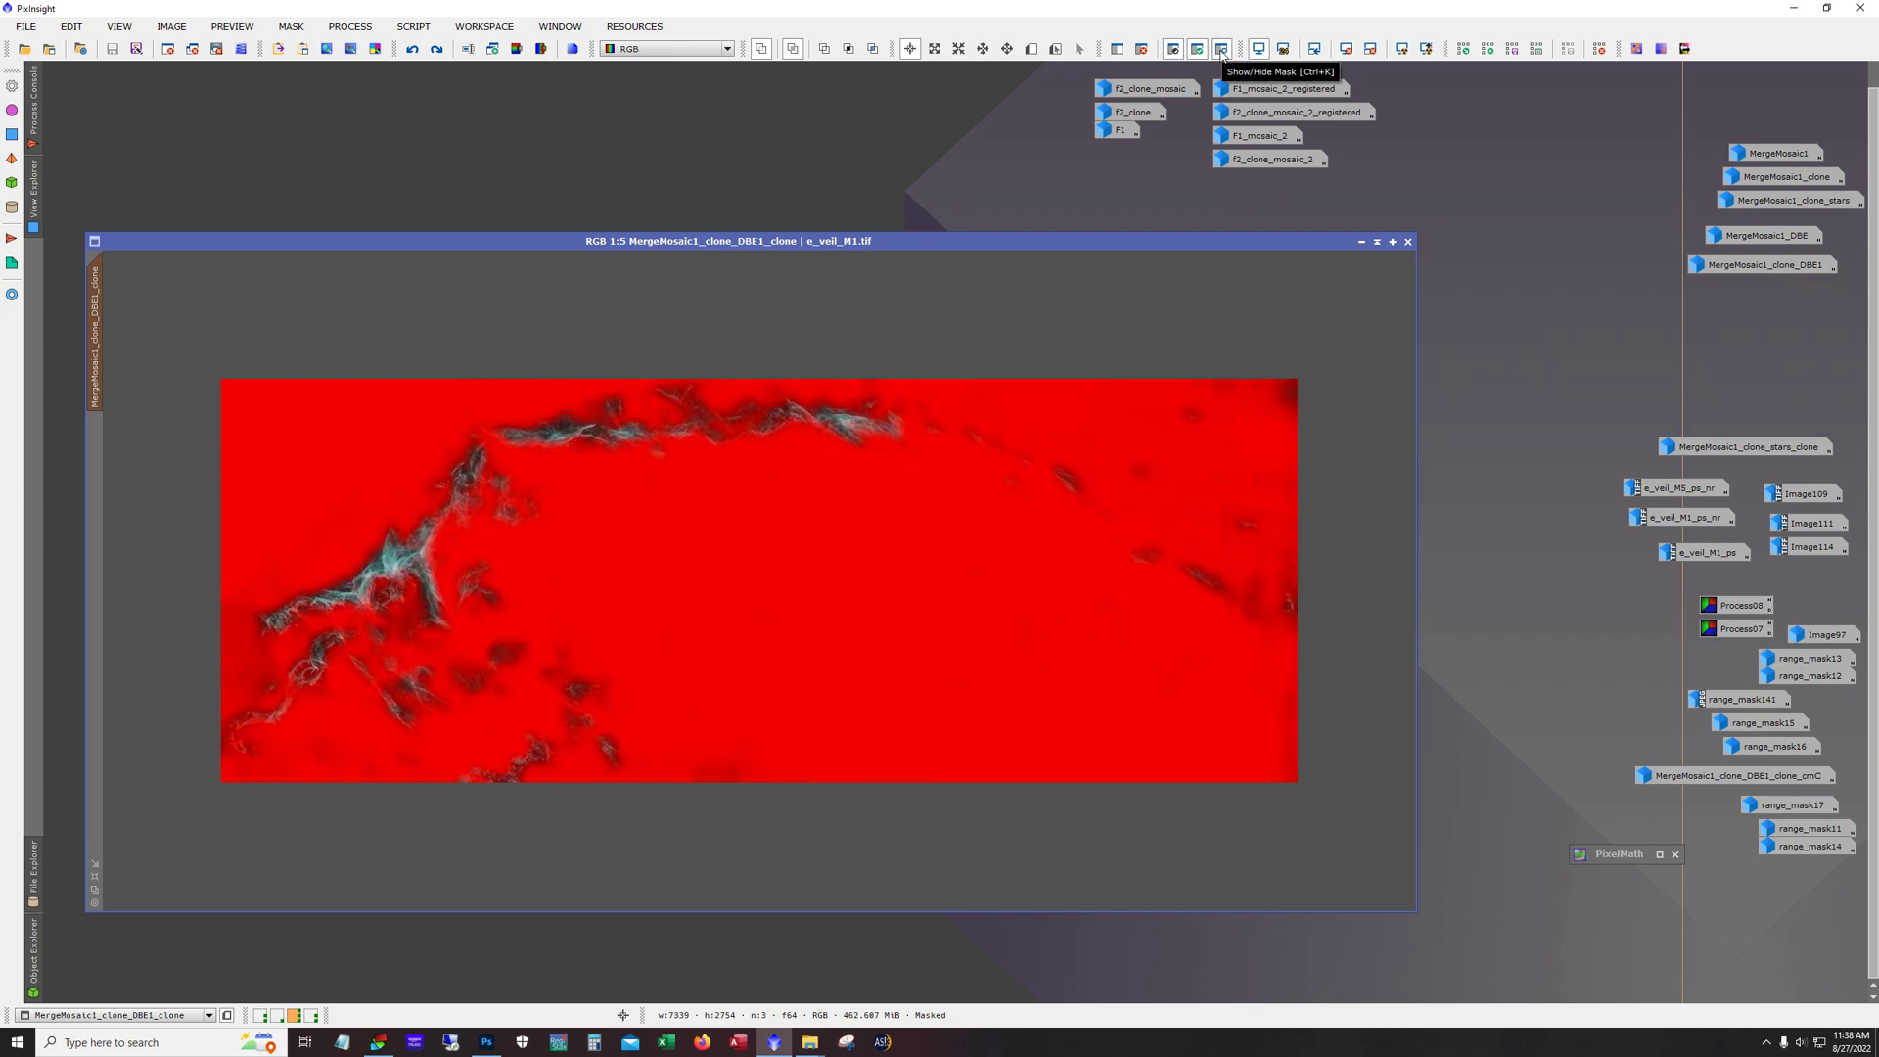
{"action": "left_click", "coordinate": [1221, 50]}
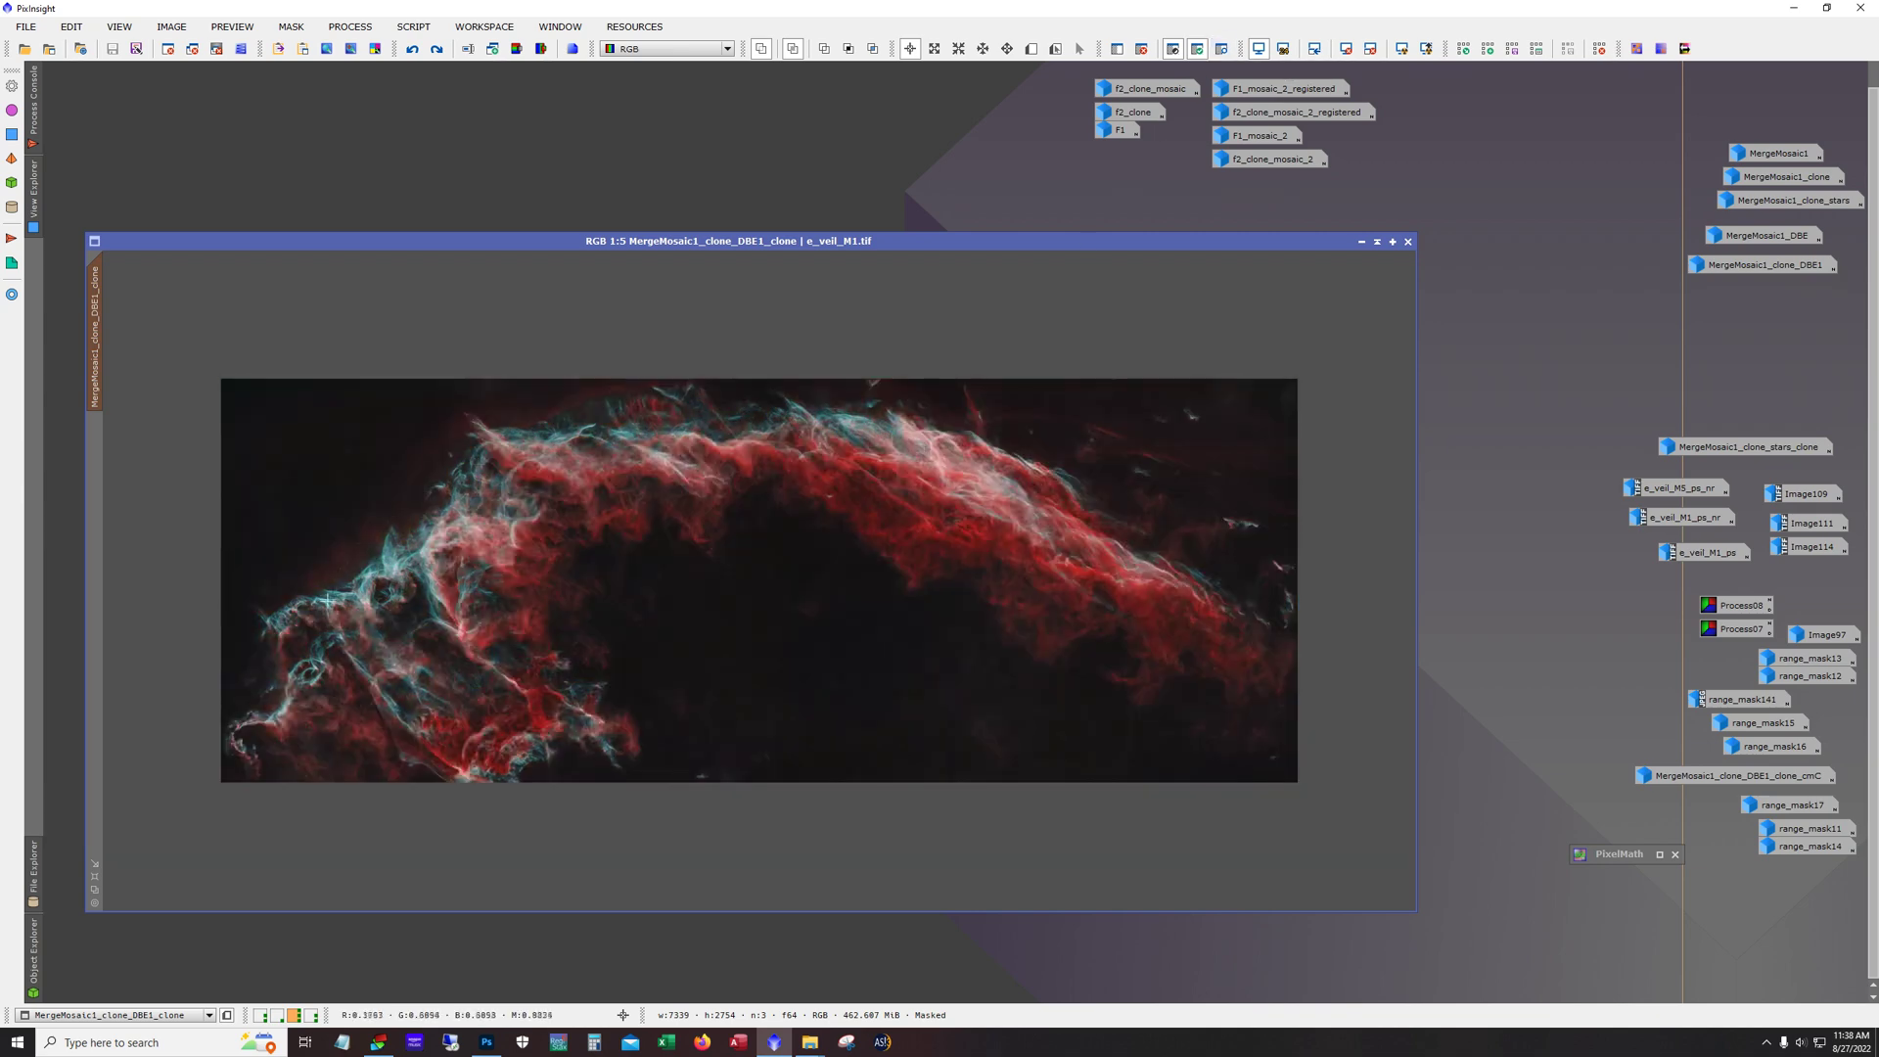
{"action": "left_click", "coordinate": [437, 50]}
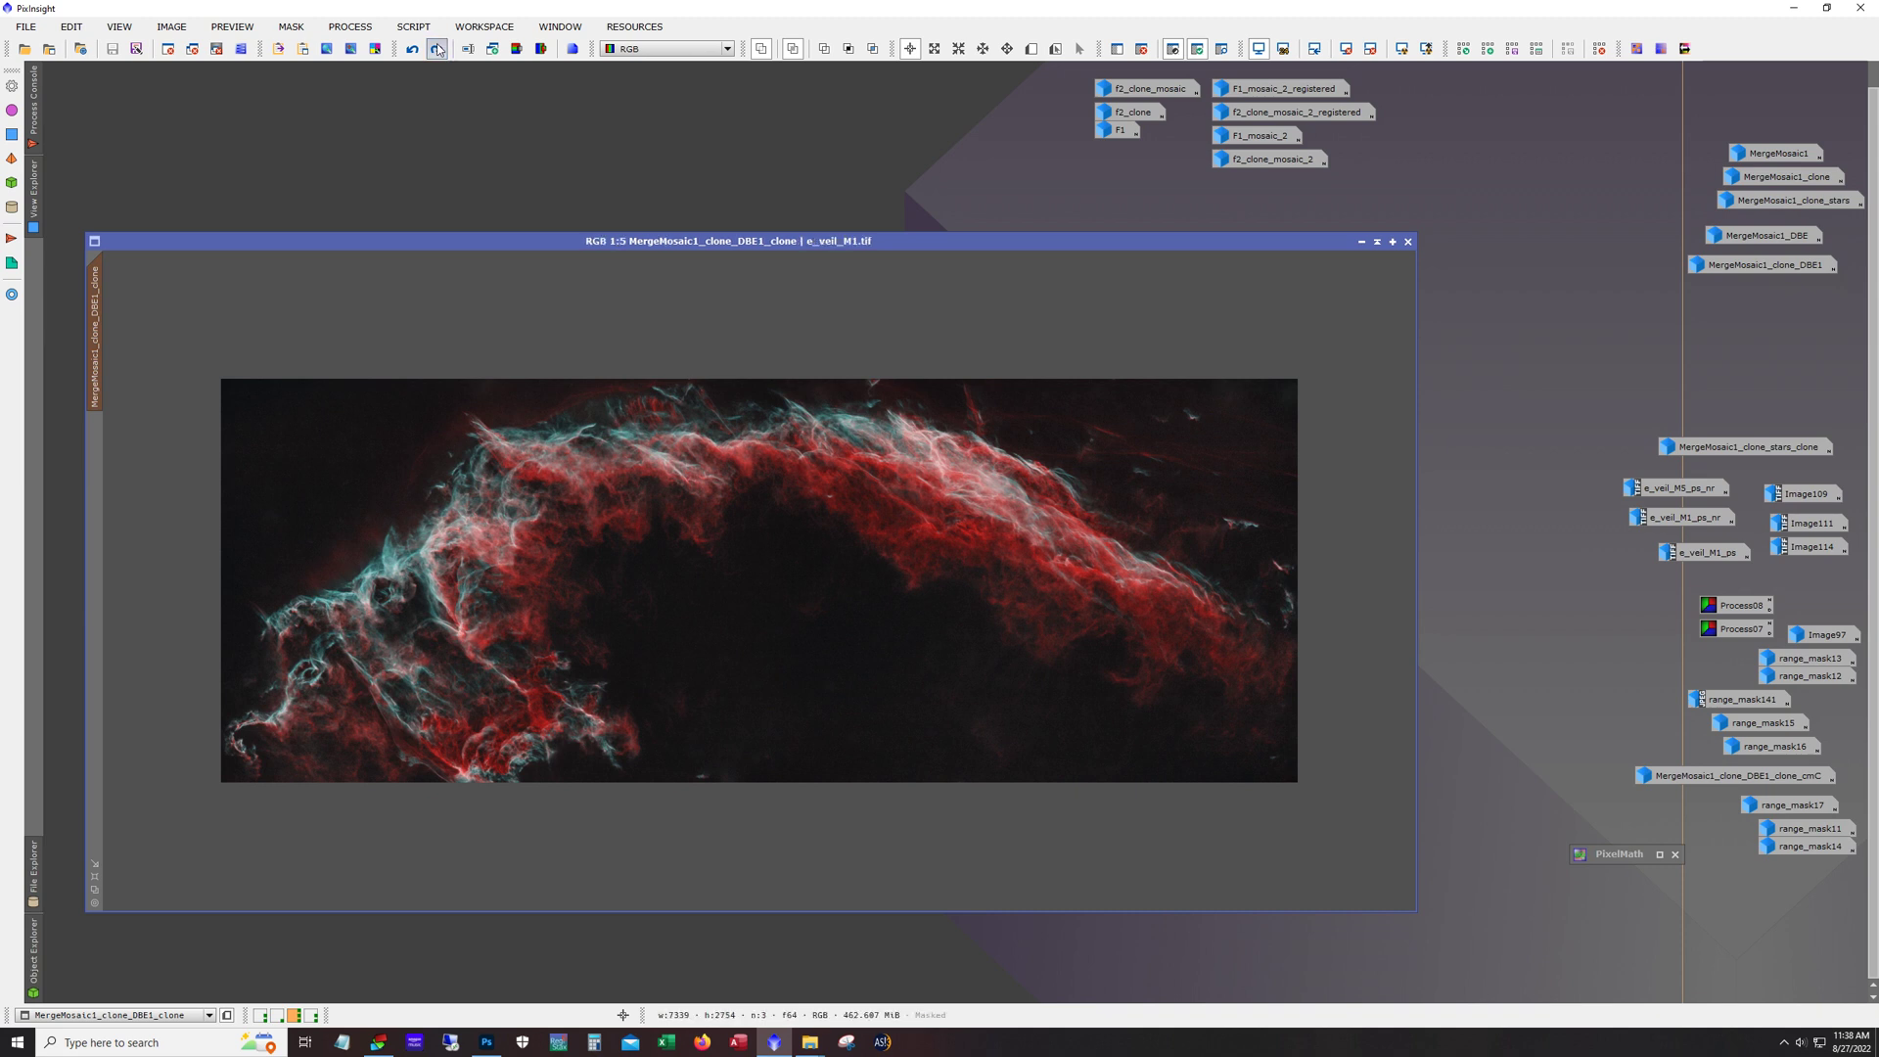
{"action": "left_click", "coordinate": [438, 49]}
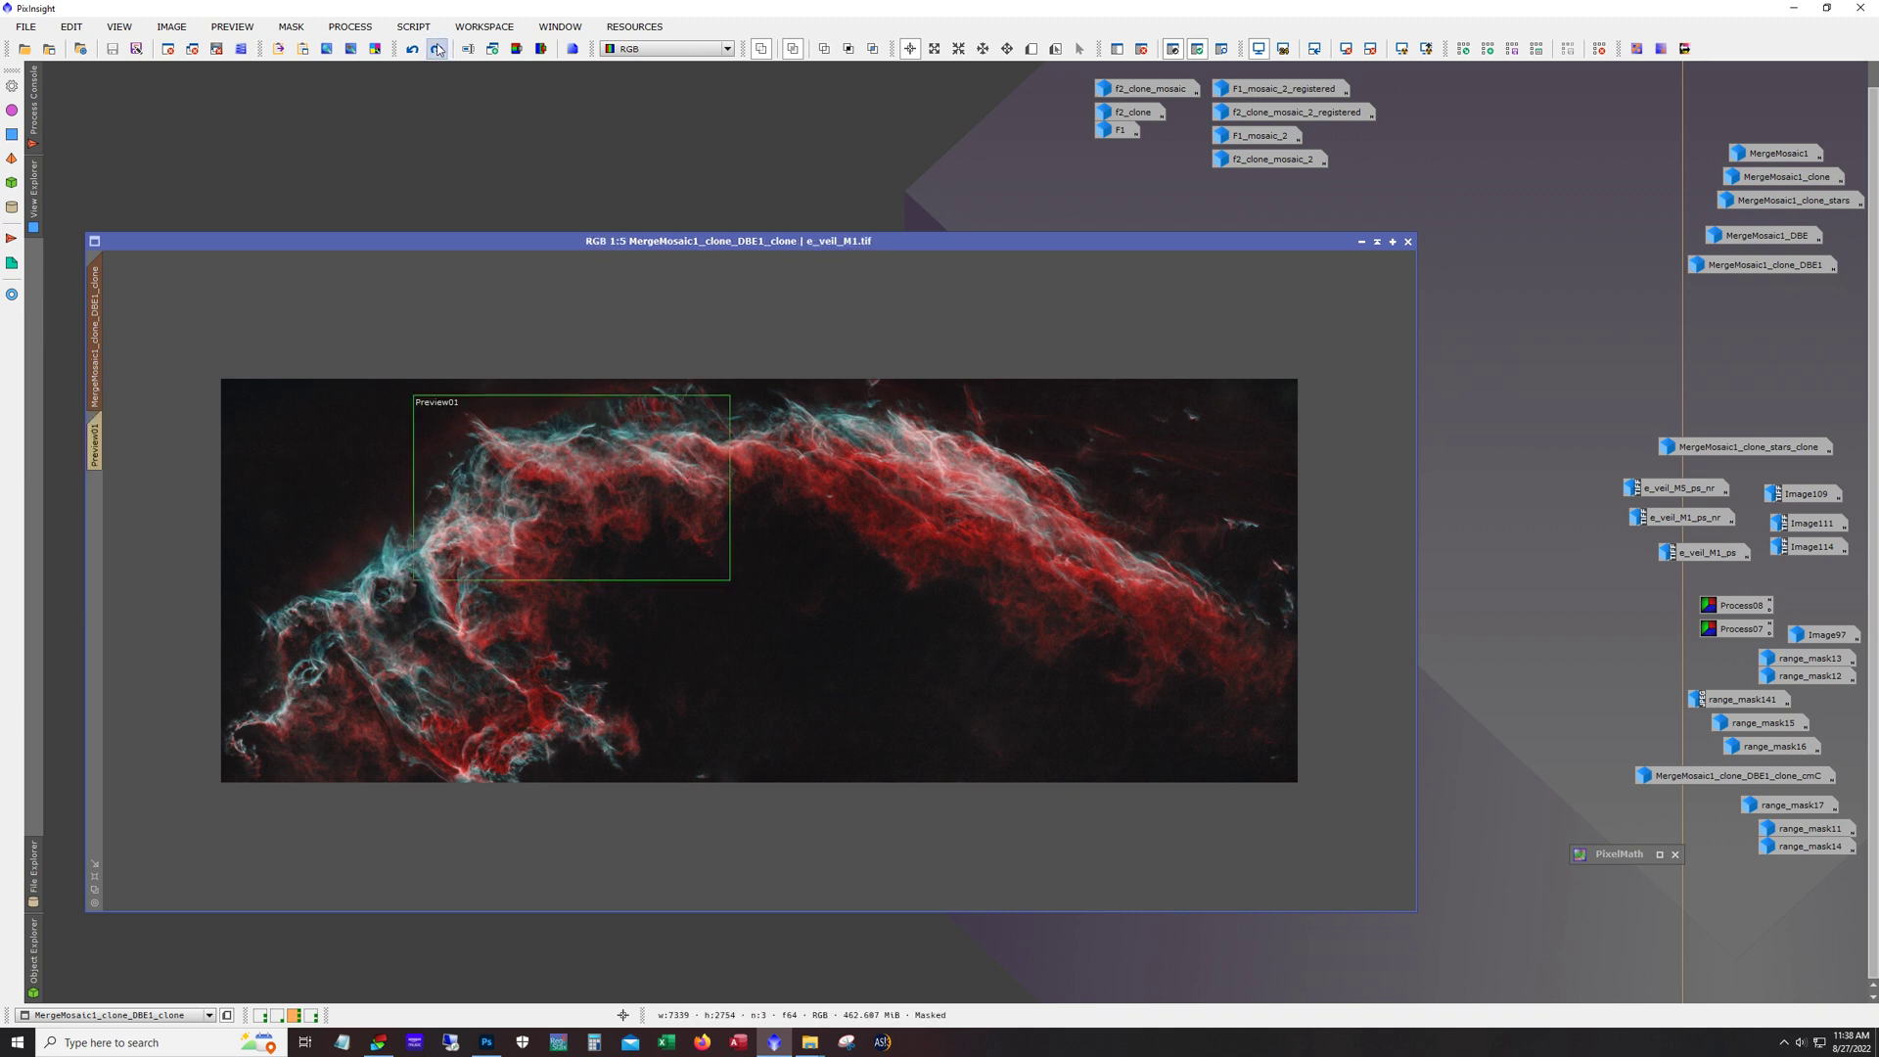
{"action": "left_click", "coordinate": [1223, 51]}
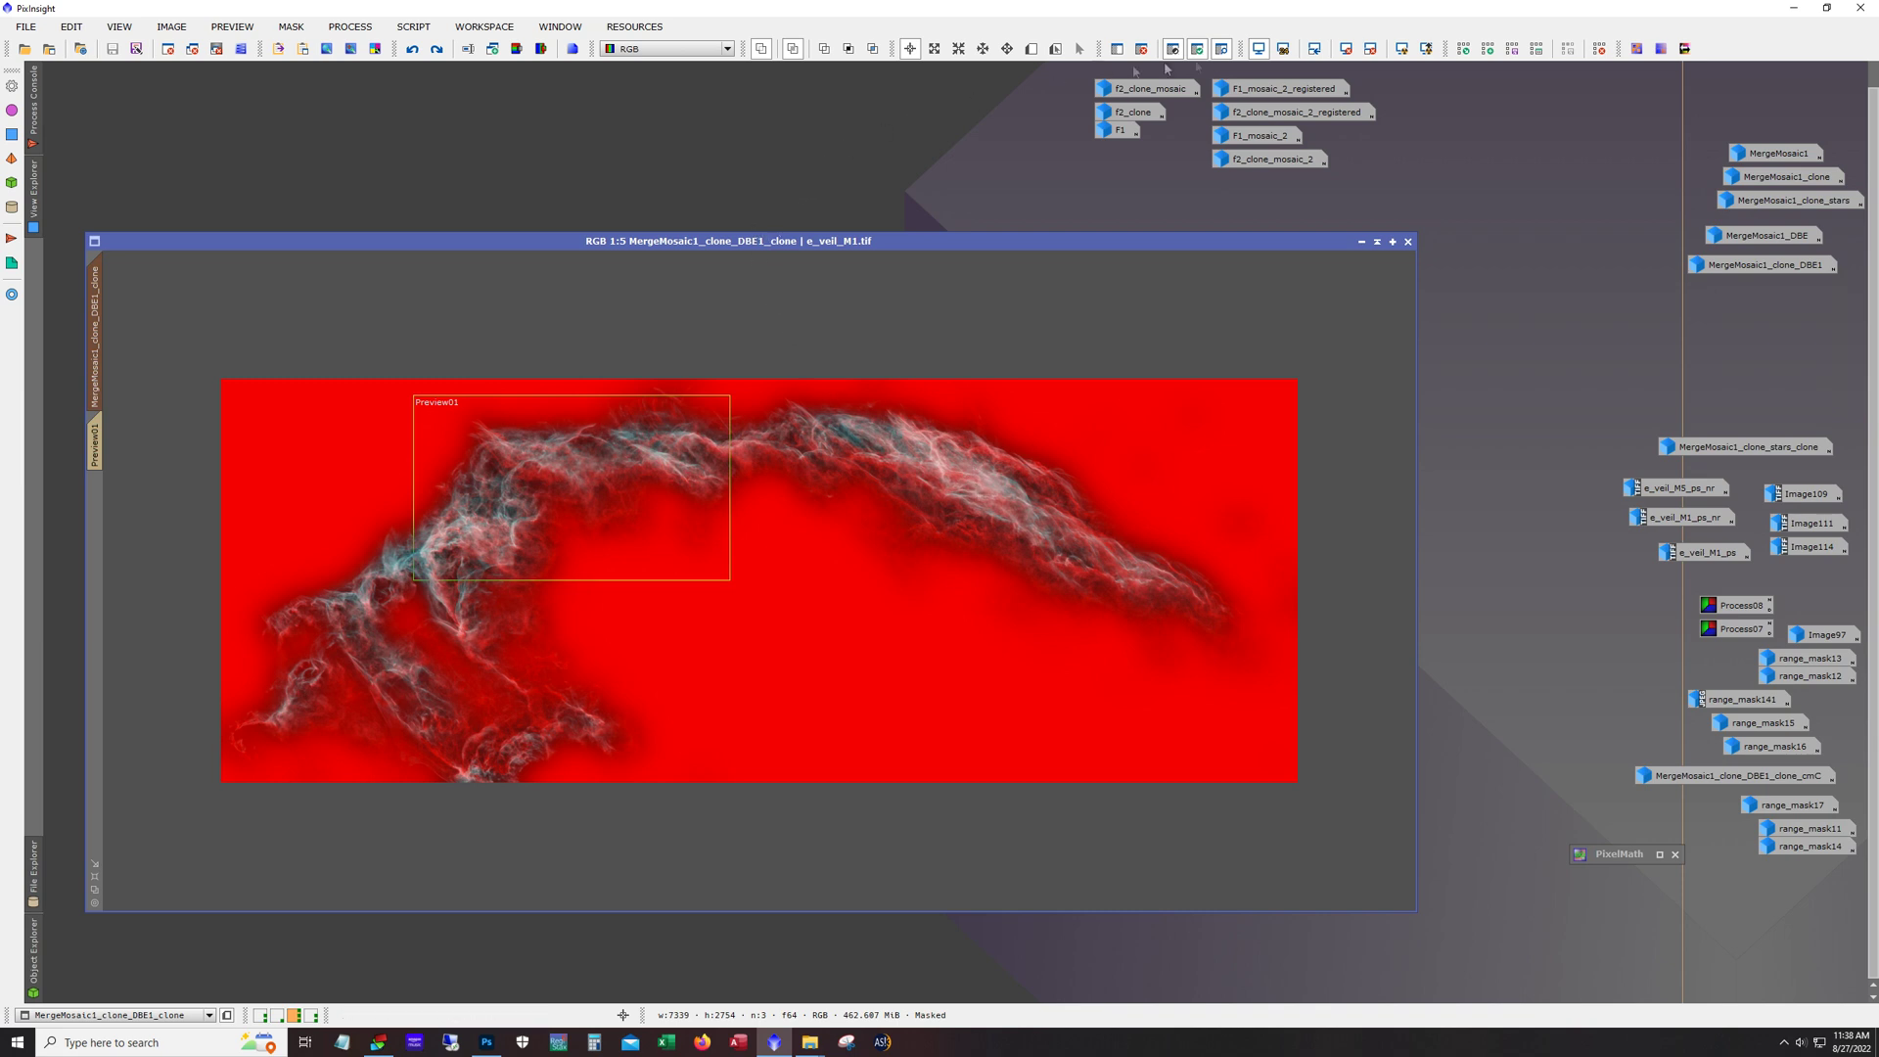
Step: Hide the mask and step through the history to recreate the Preview02 and Preview01 regions
{"action": "left_click", "coordinate": [1222, 48]}
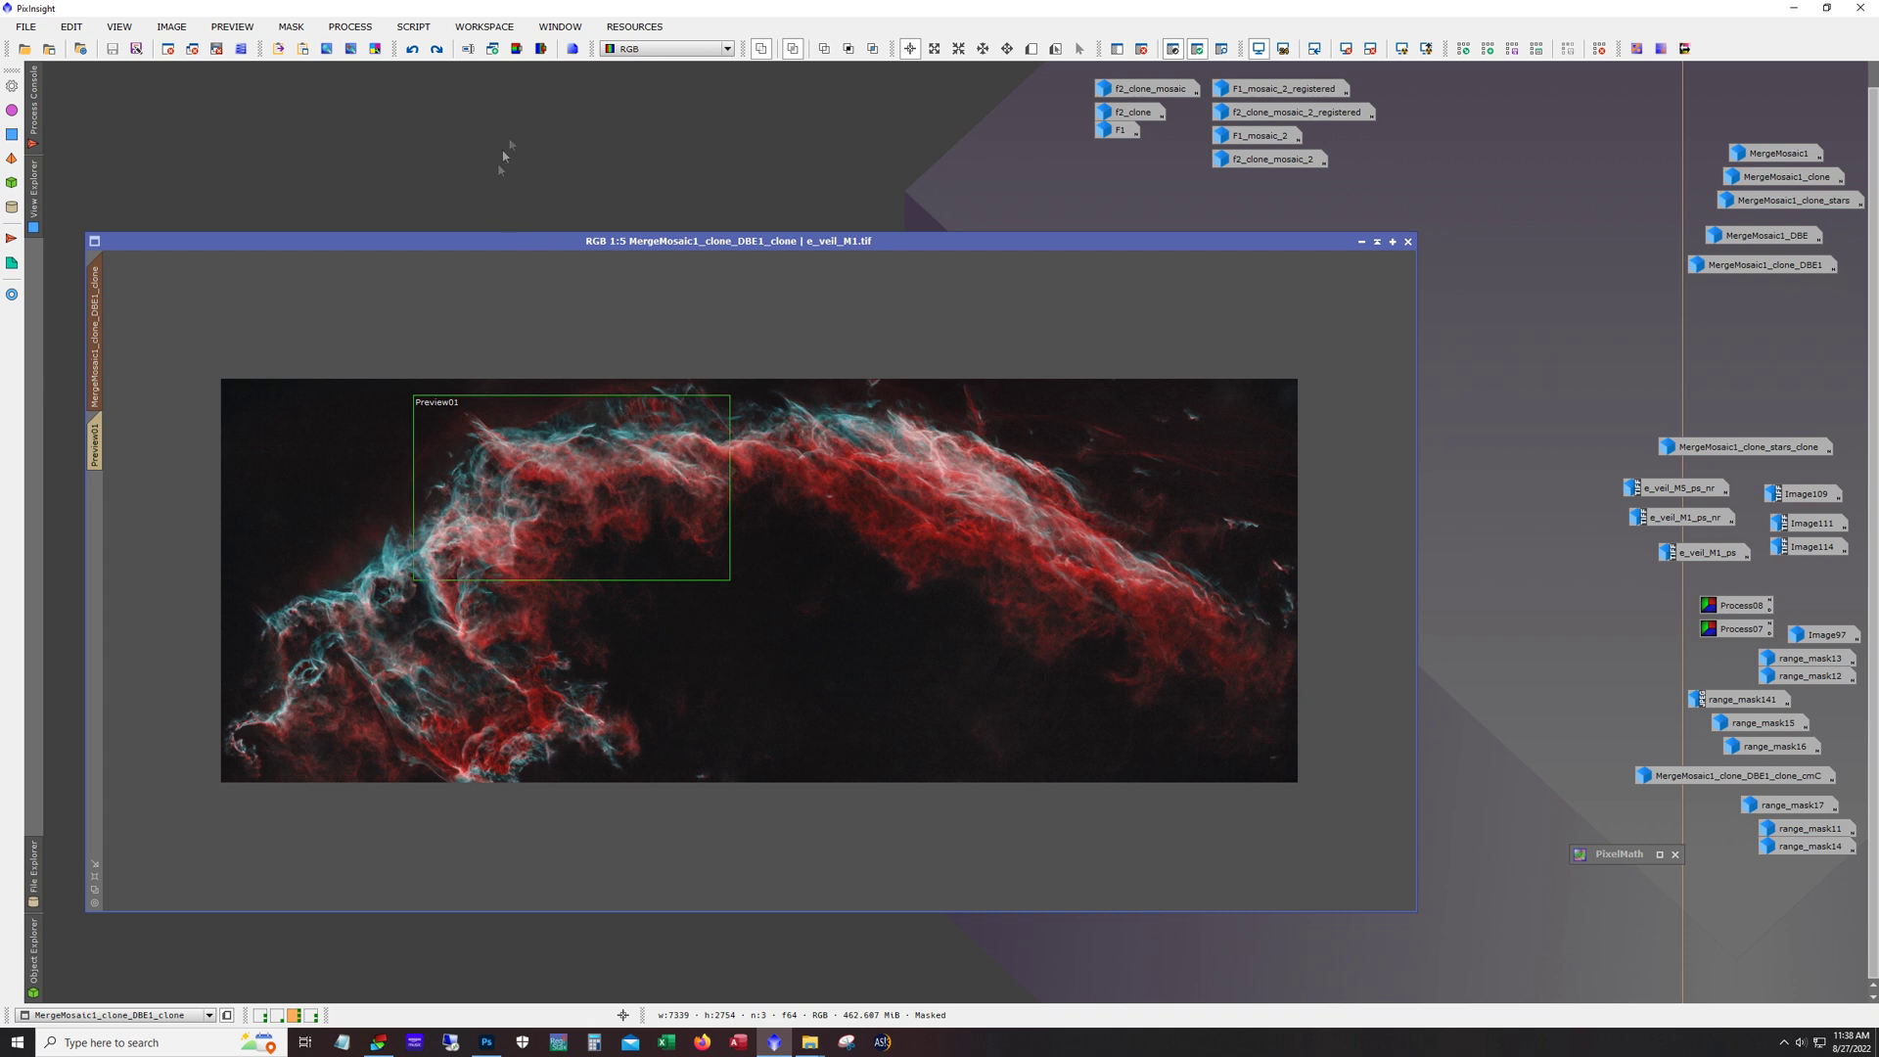
{"action": "left_click", "coordinate": [437, 49]}
{"action": "left_click", "coordinate": [436, 49]}
{"action": "left_click", "coordinate": [436, 49]}
{"action": "left_click", "coordinate": [437, 49]}
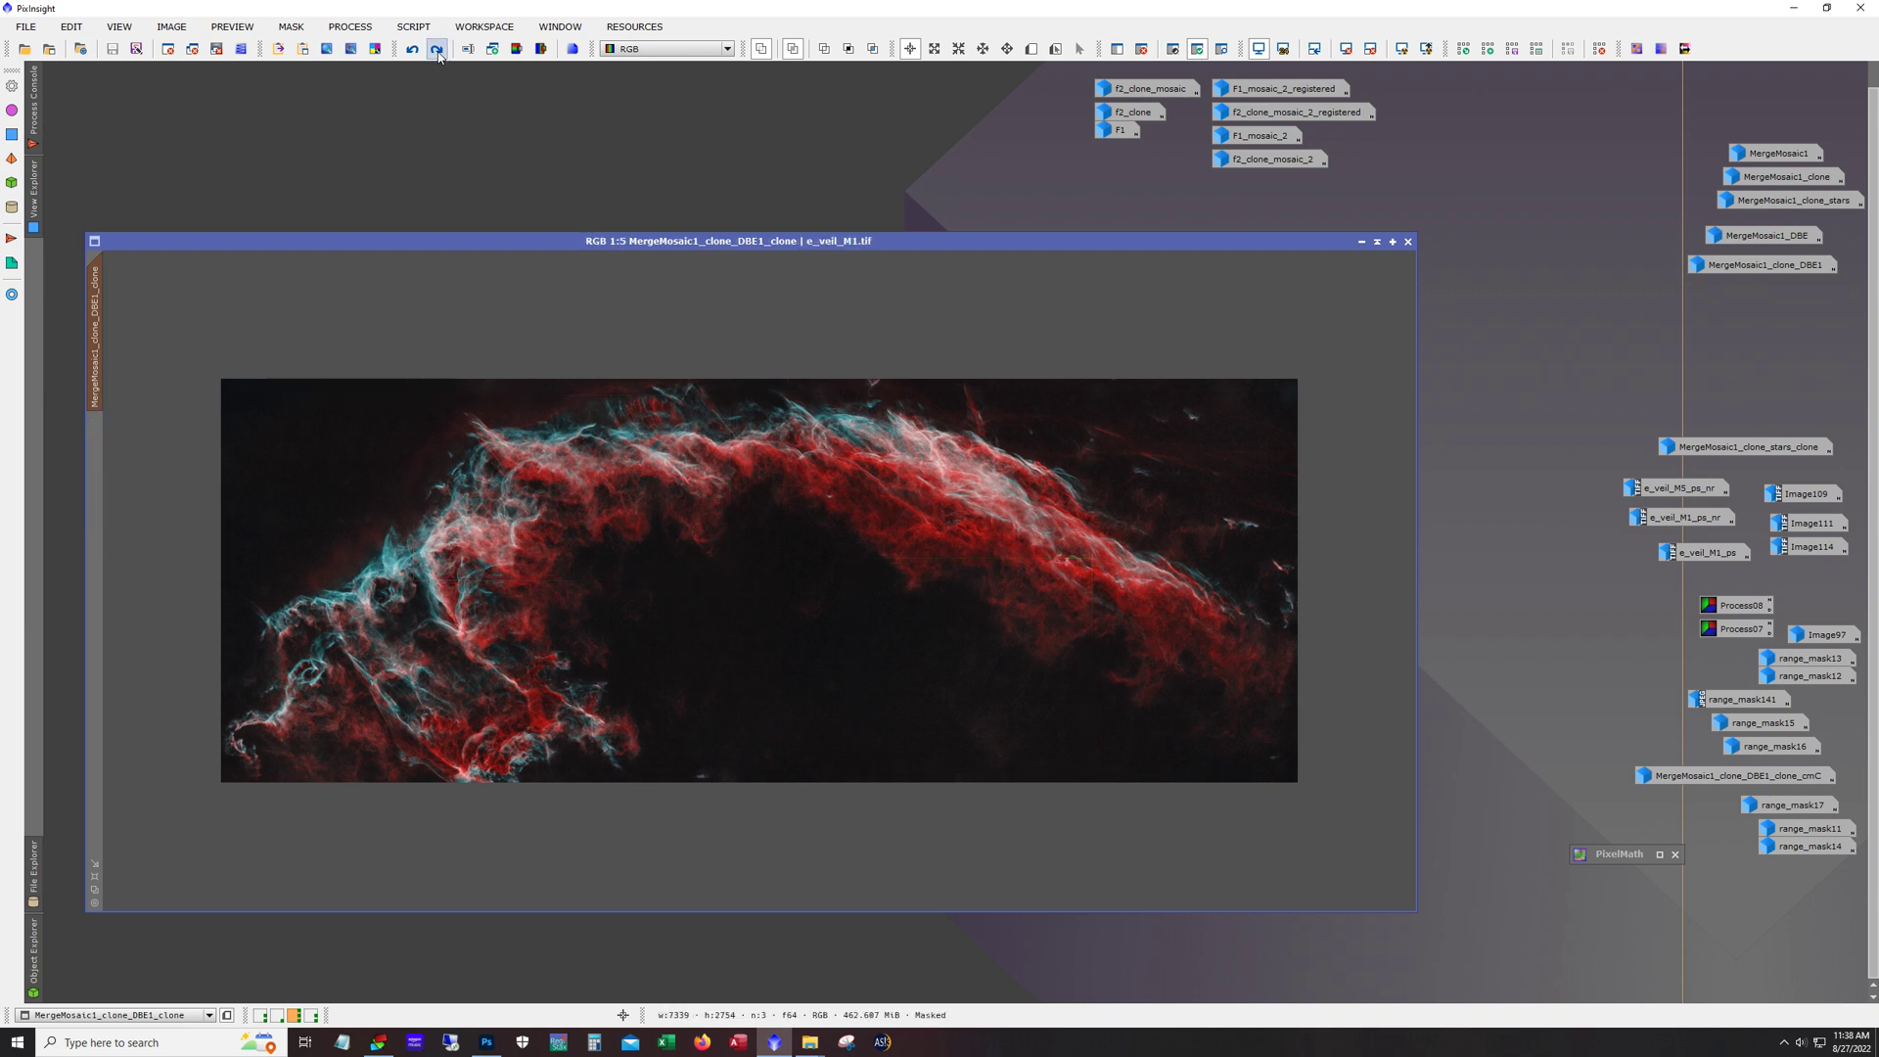
{"action": "left_click", "coordinate": [437, 49]}
{"action": "left_click", "coordinate": [437, 49]}
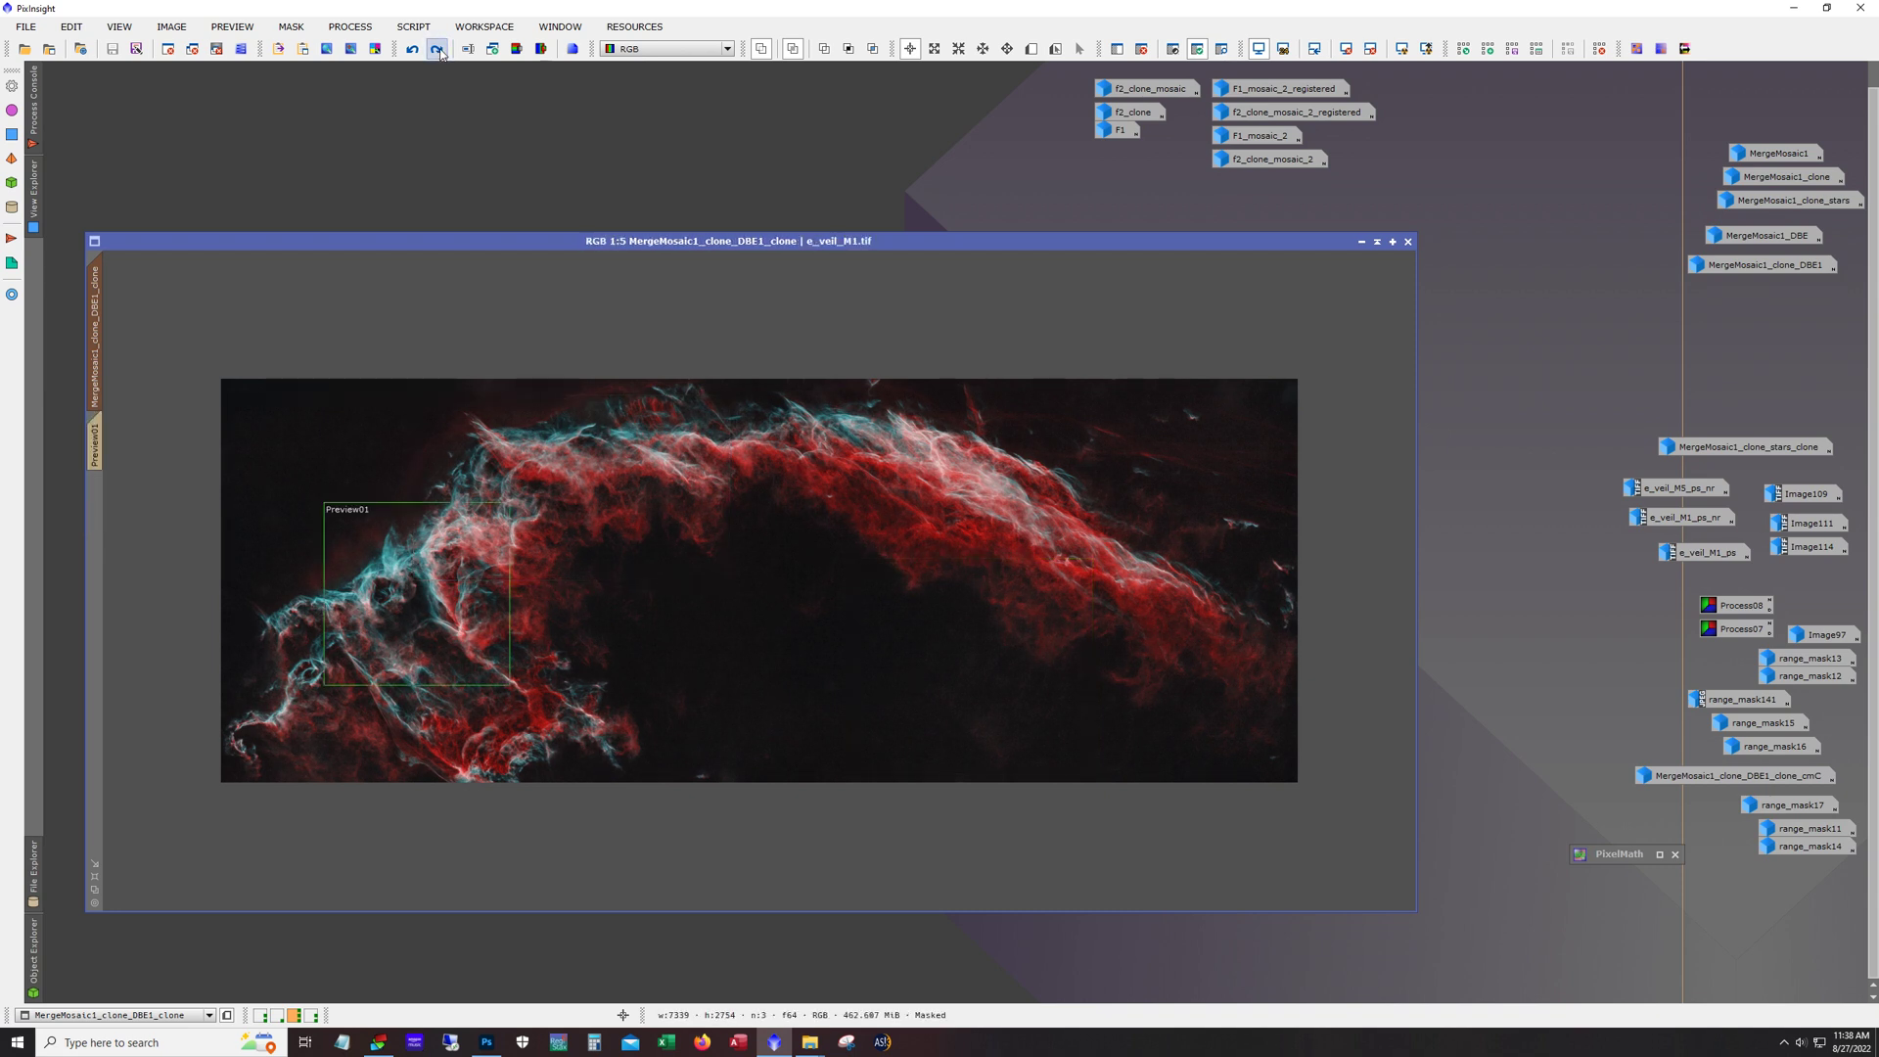
Step: Compare the mosaic with and without the last script, leaving the script undone
{"action": "left_click", "coordinate": [437, 50]}
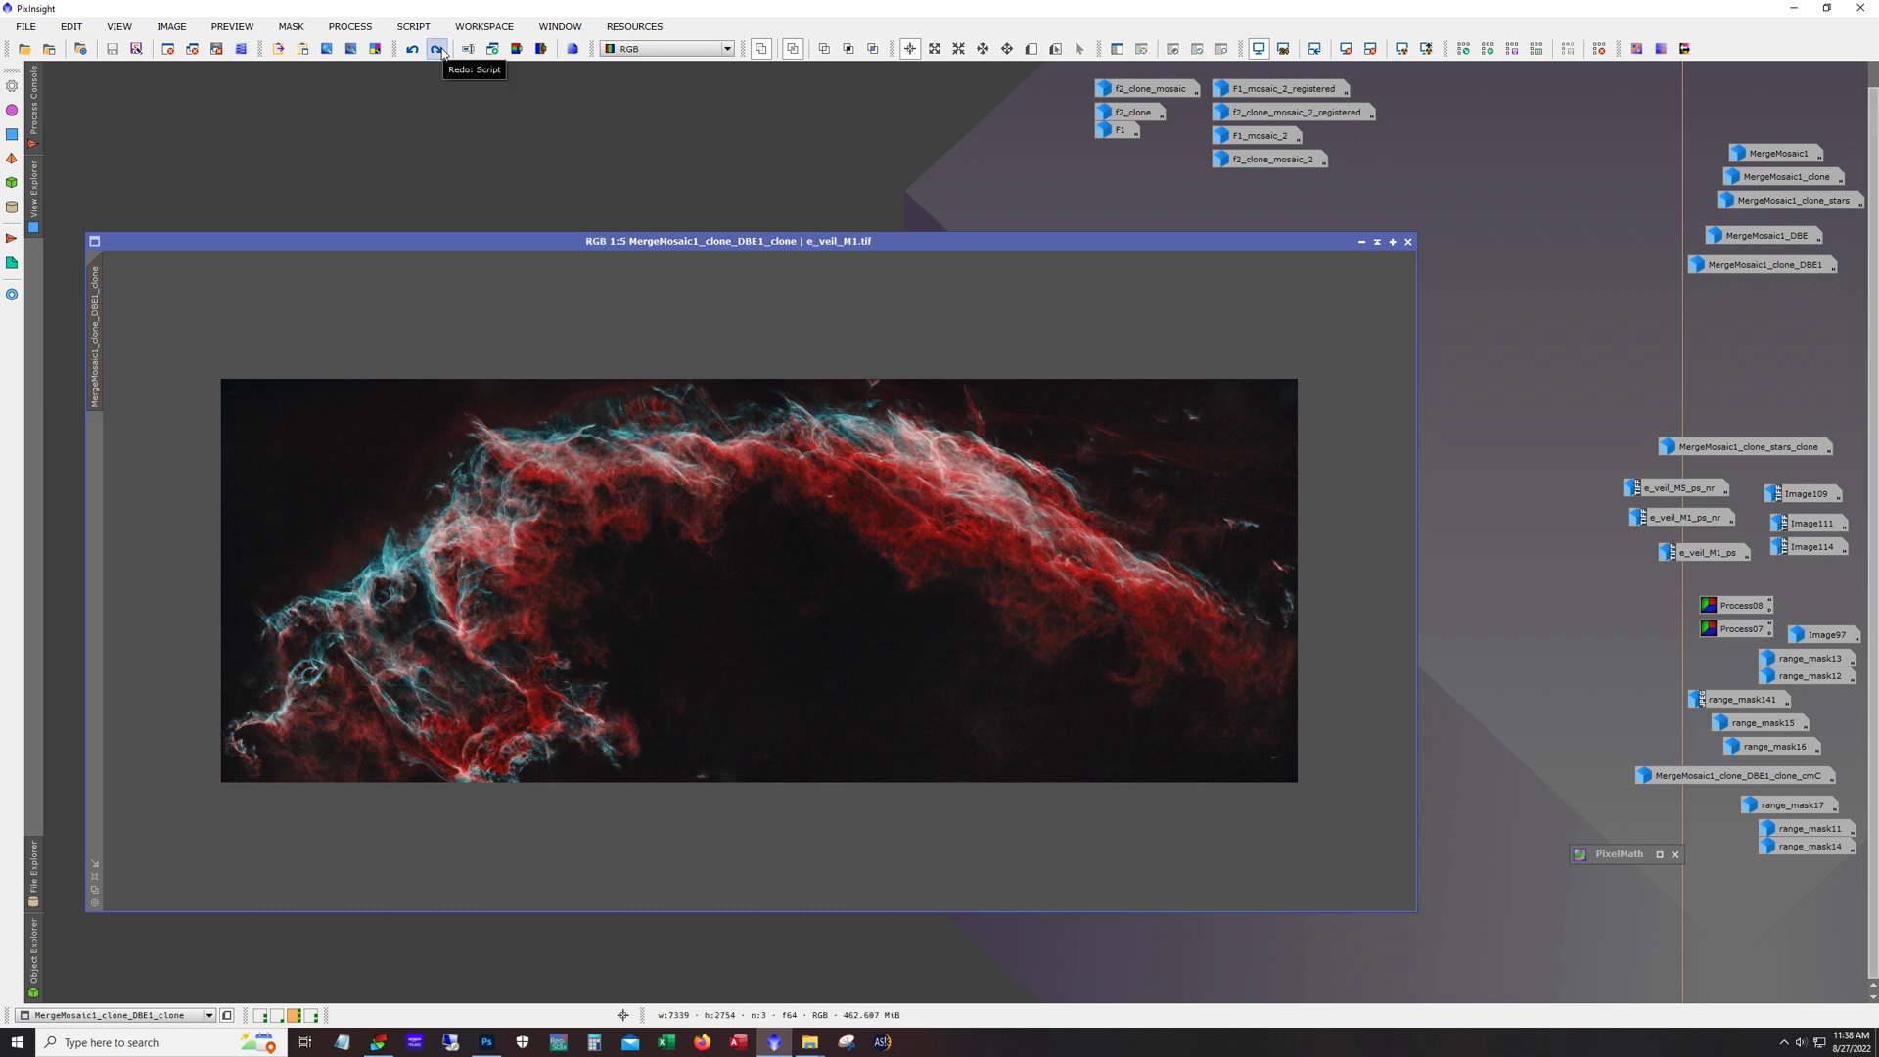
{"action": "left_click", "coordinate": [437, 50]}
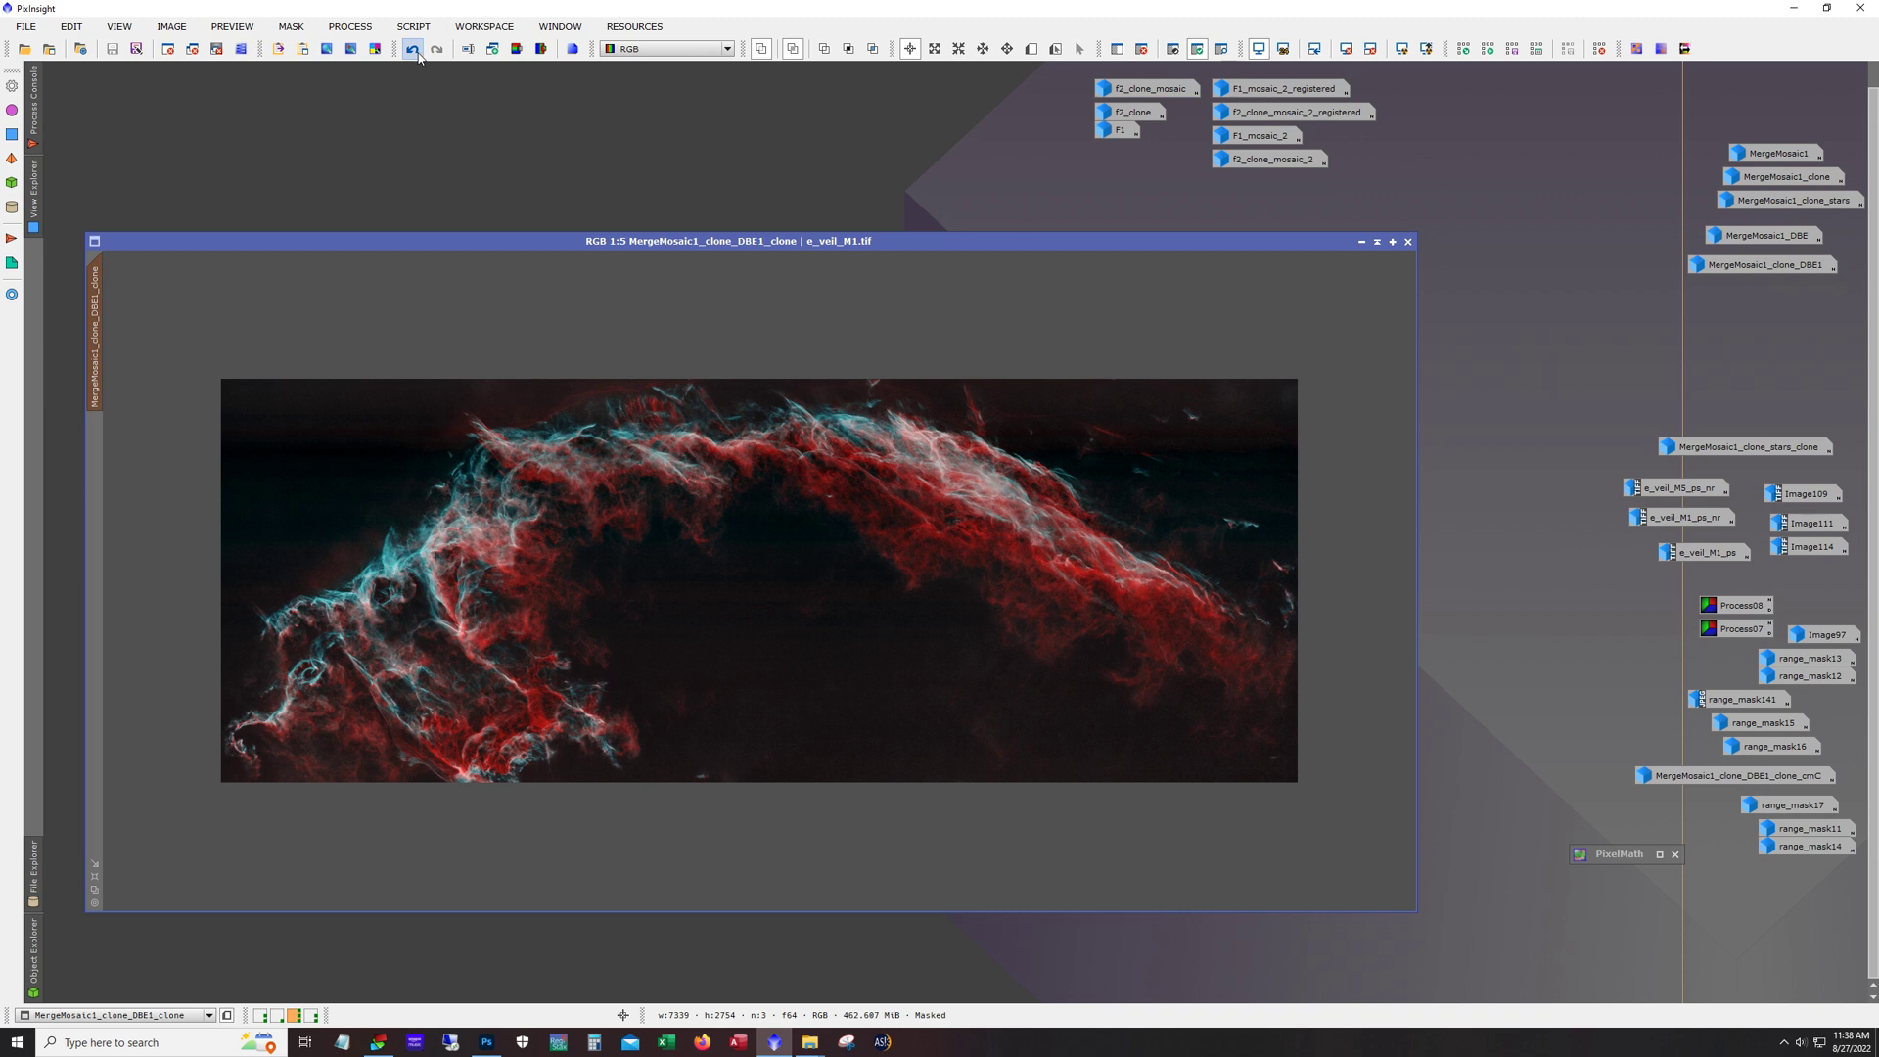
{"action": "left_click", "coordinate": [413, 50]}
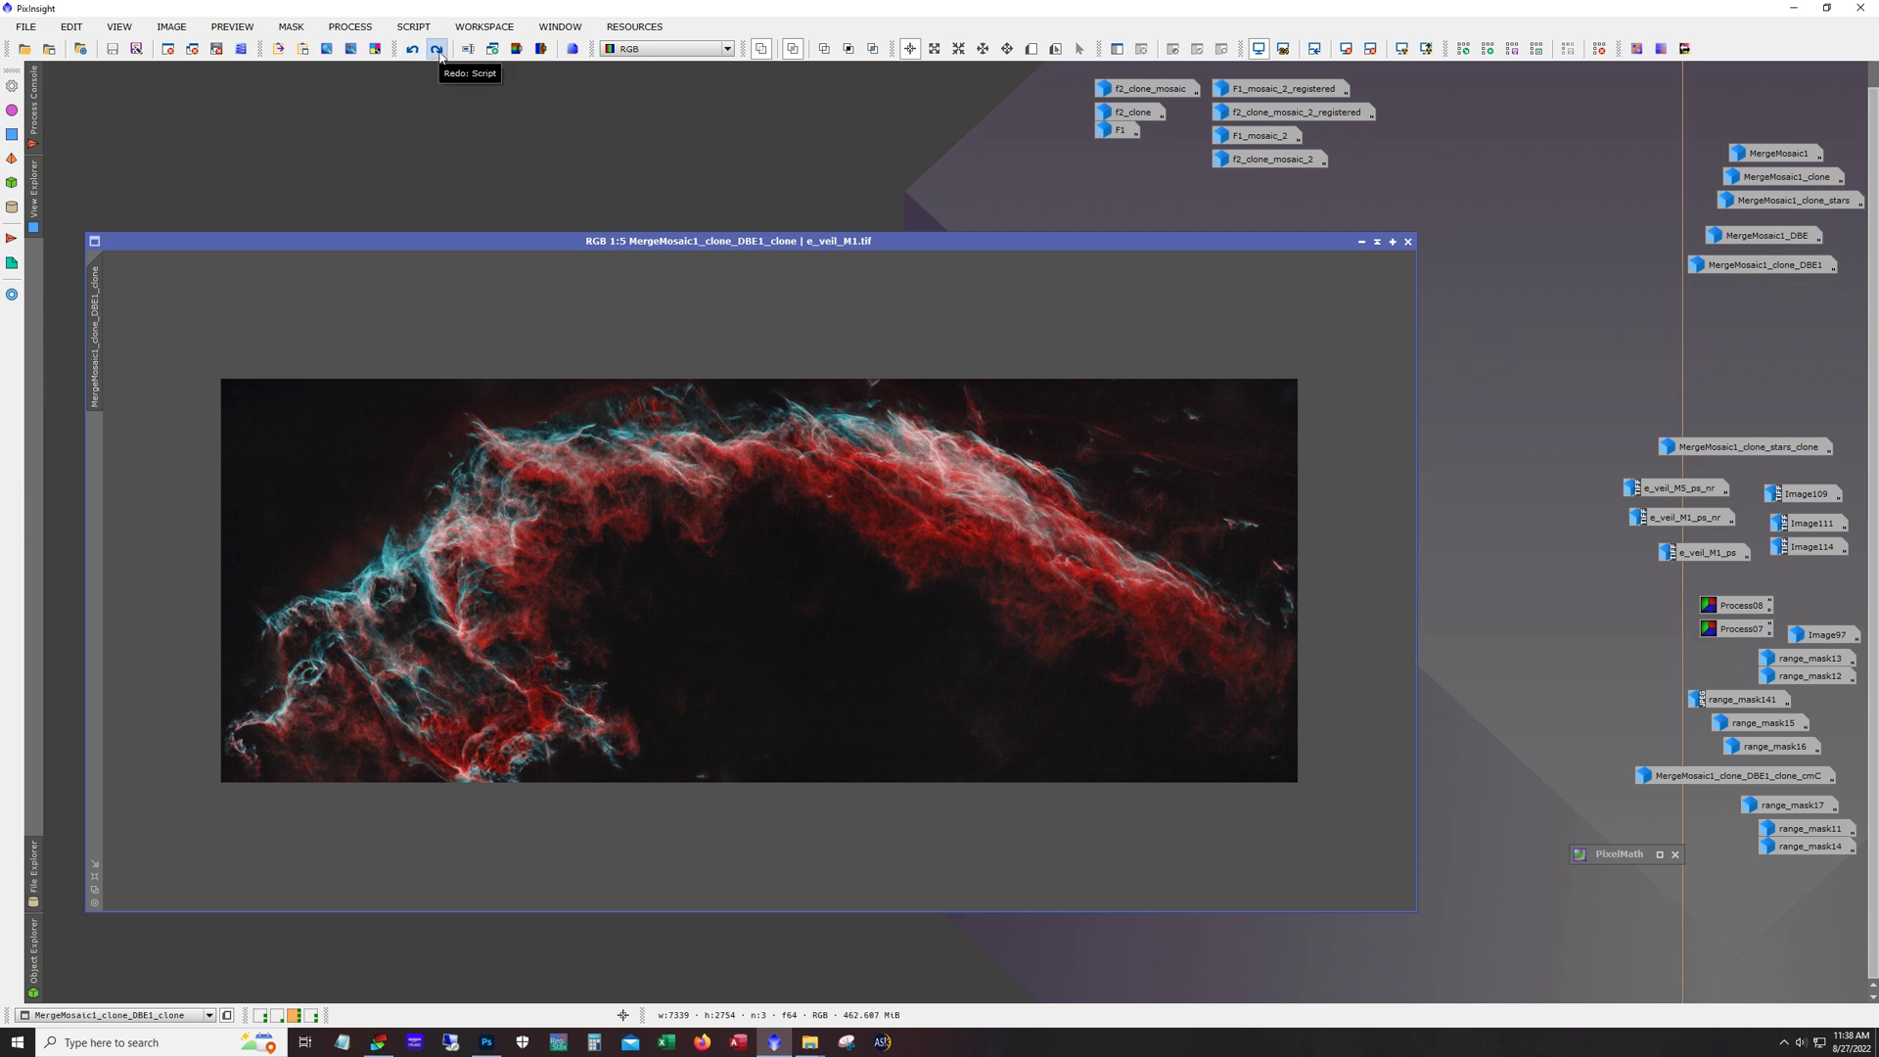
{"action": "left_click", "coordinate": [438, 50]}
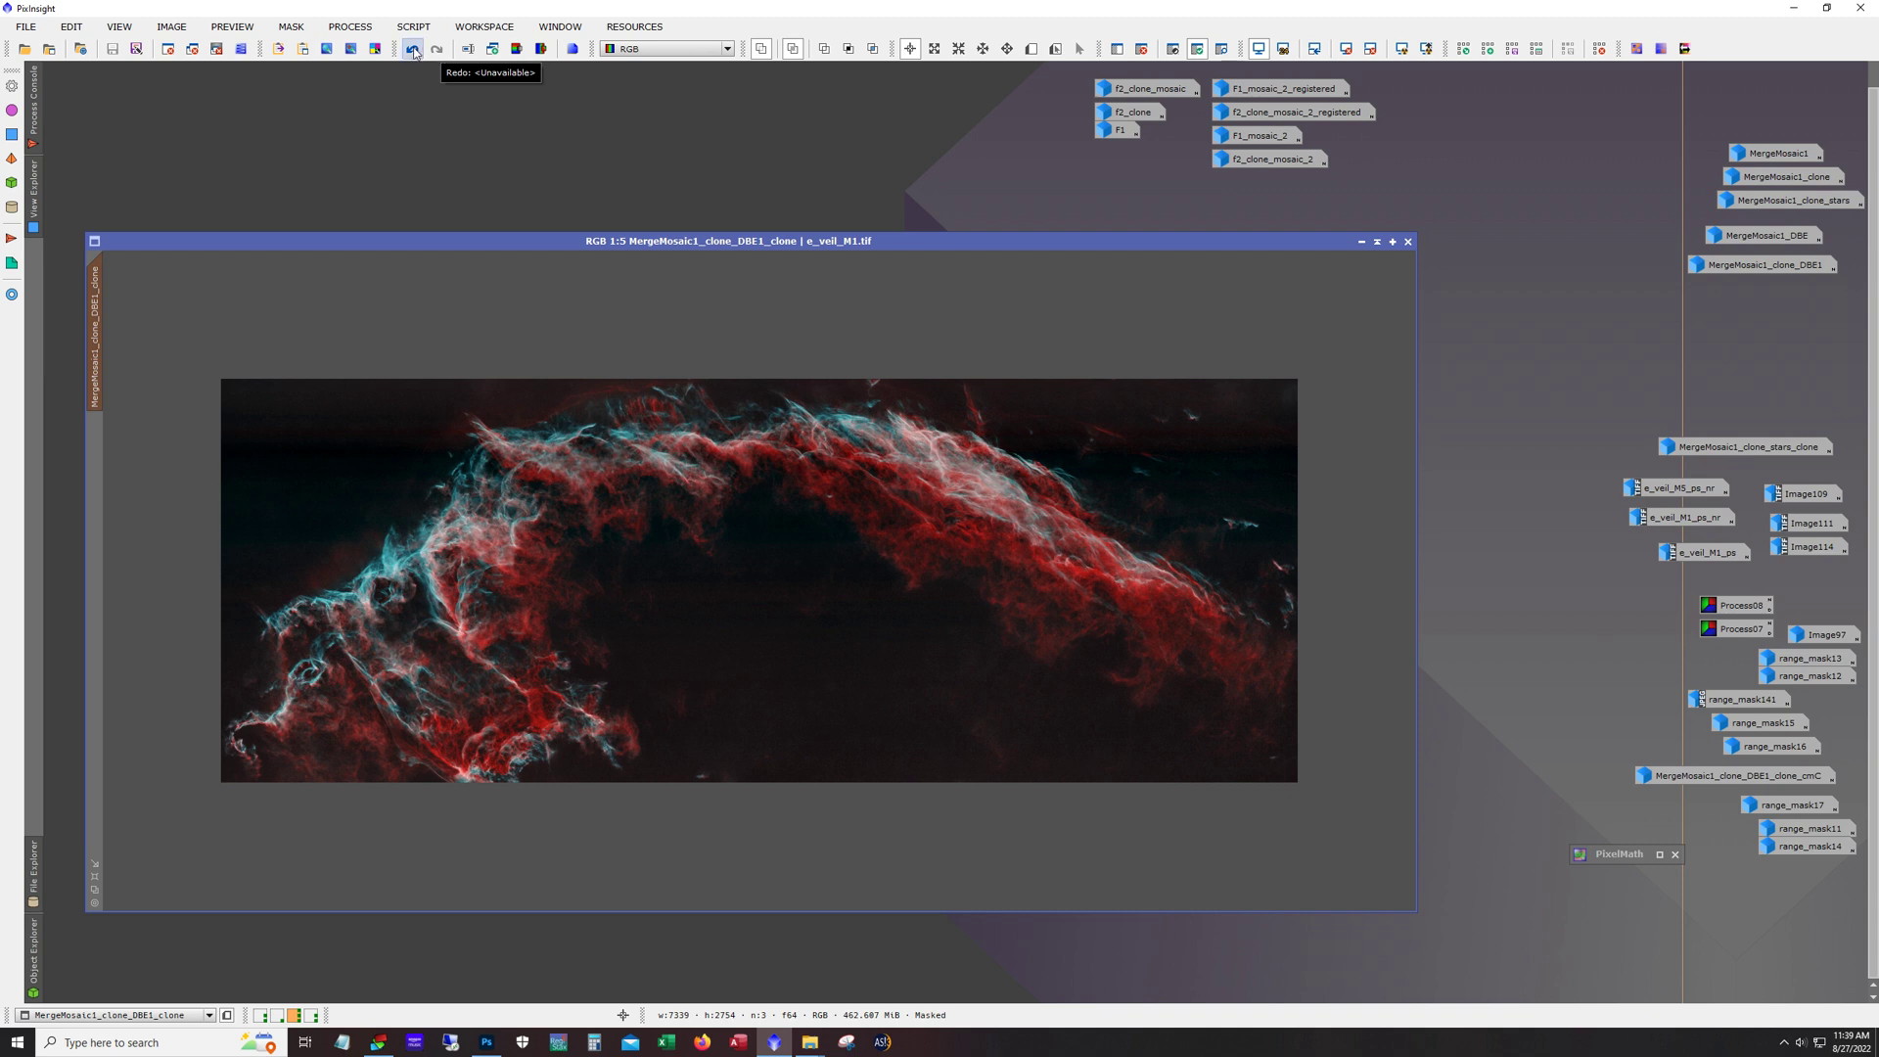
{"action": "left_click", "coordinate": [412, 49]}
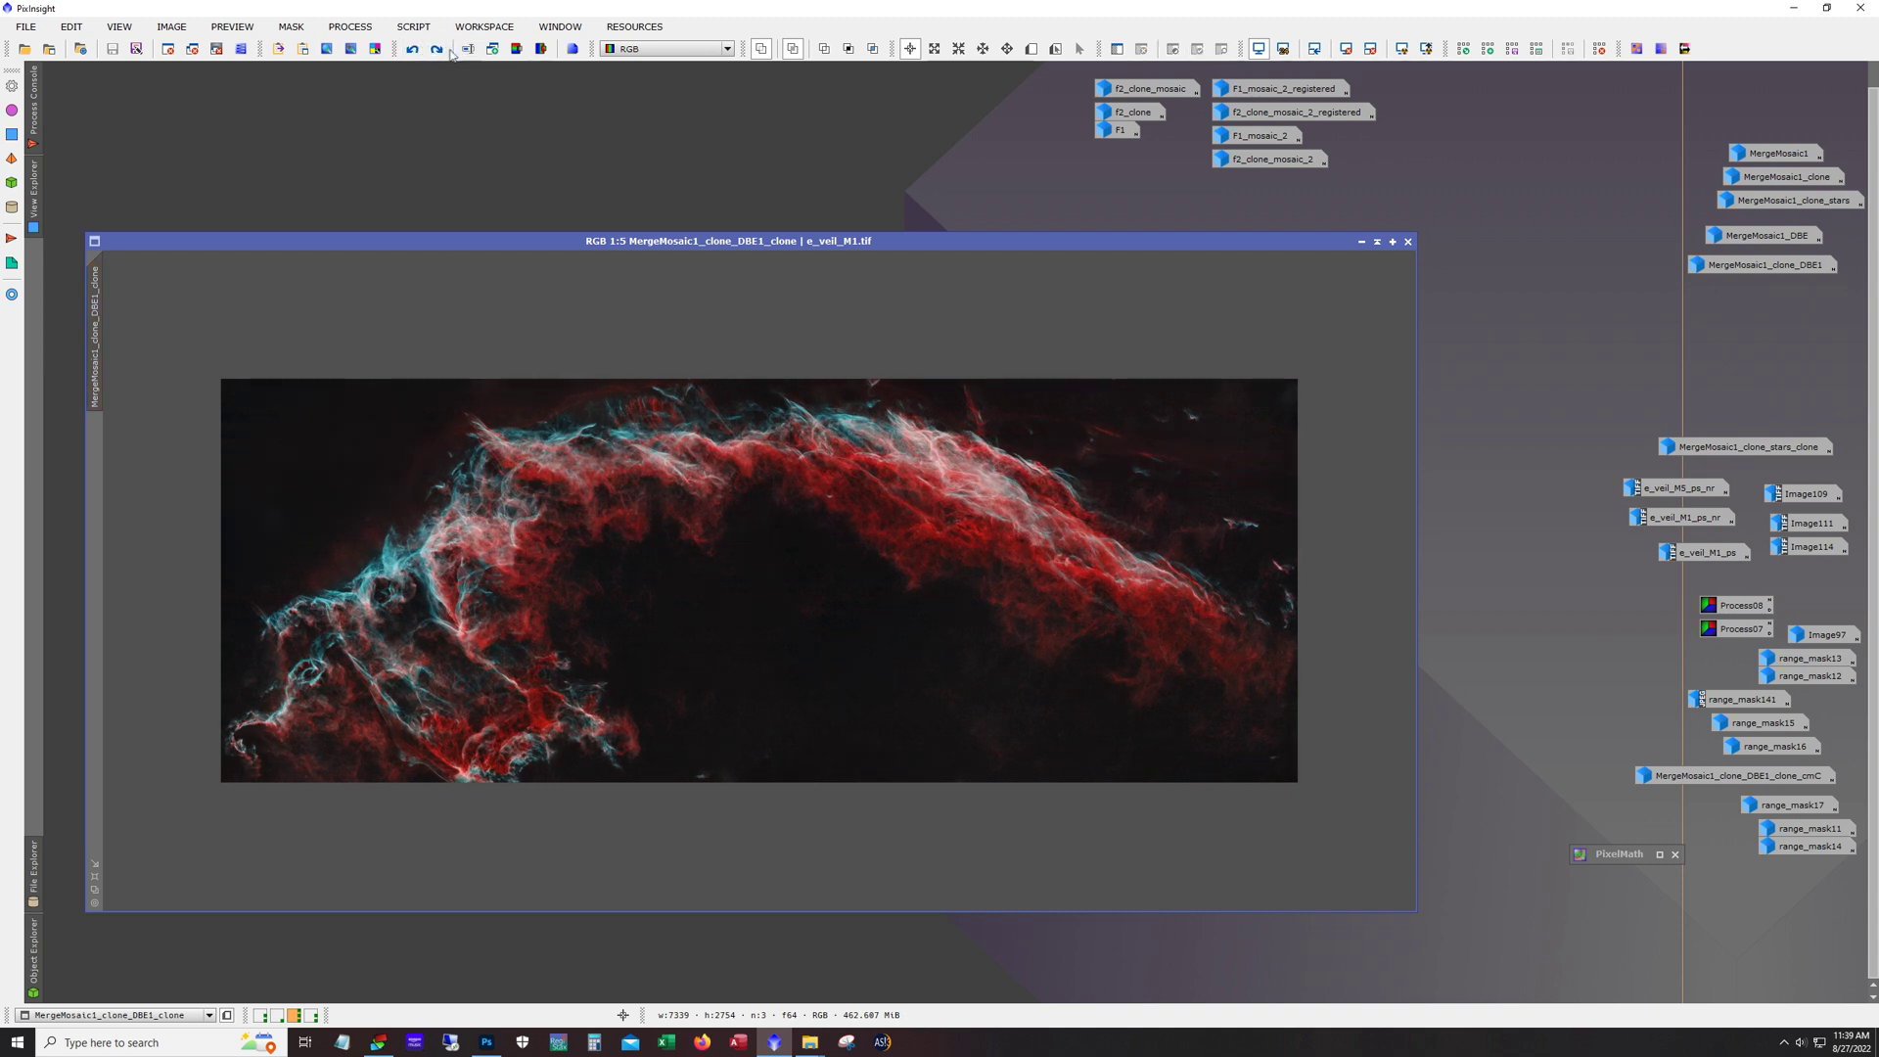
{"action": "left_click", "coordinate": [437, 50]}
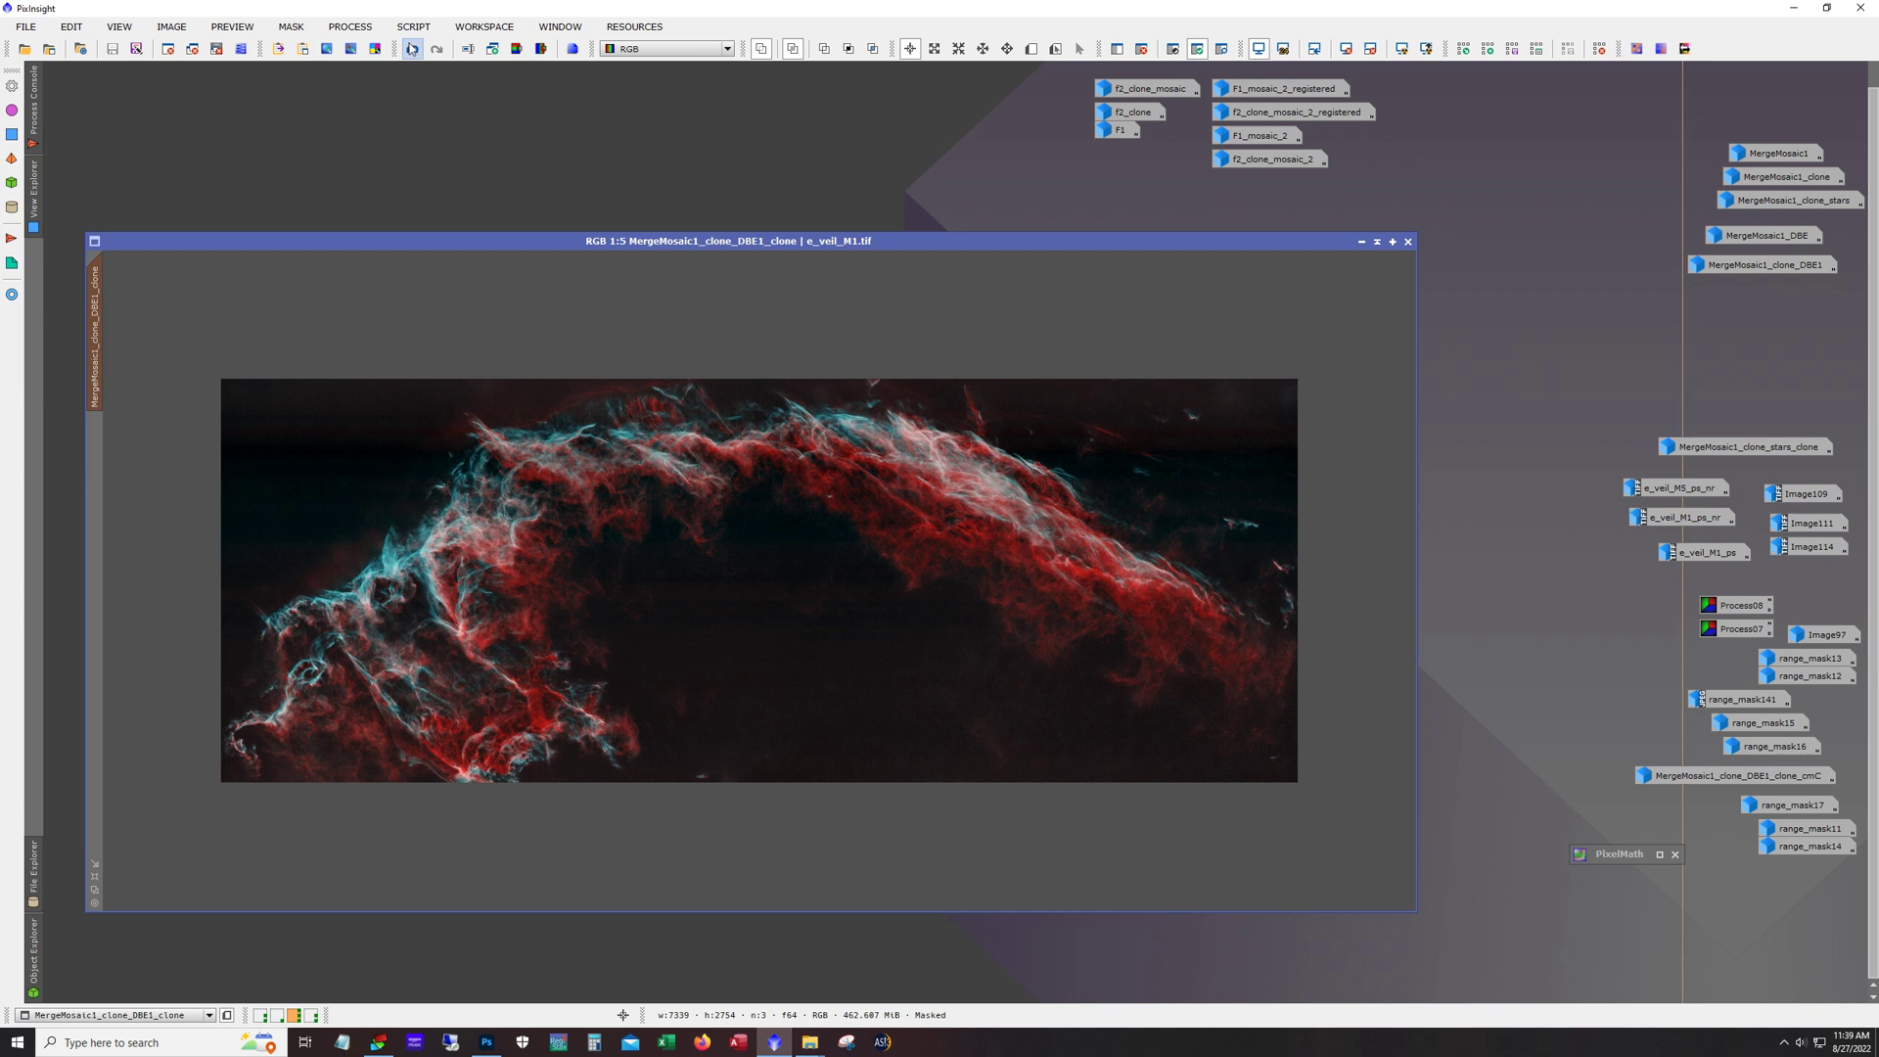
{"action": "left_click", "coordinate": [408, 51]}
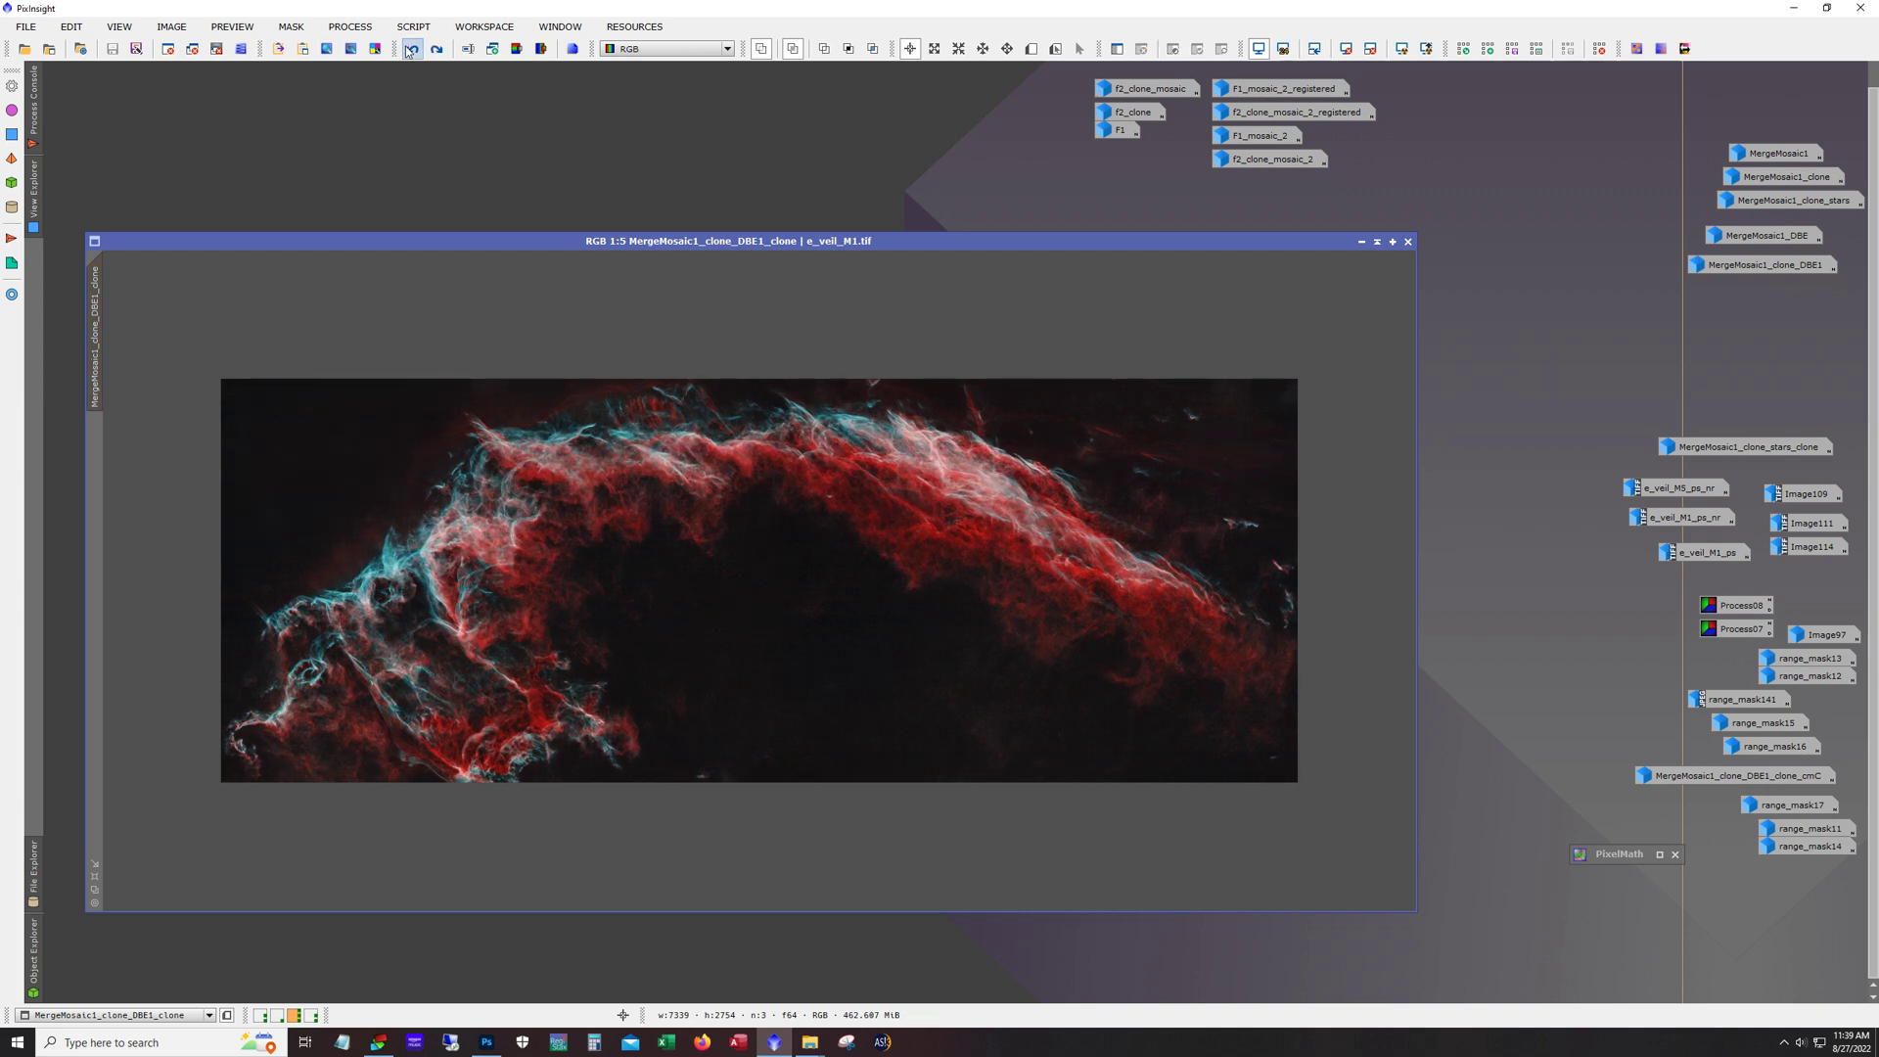
{"action": "left_click", "coordinate": [433, 50]}
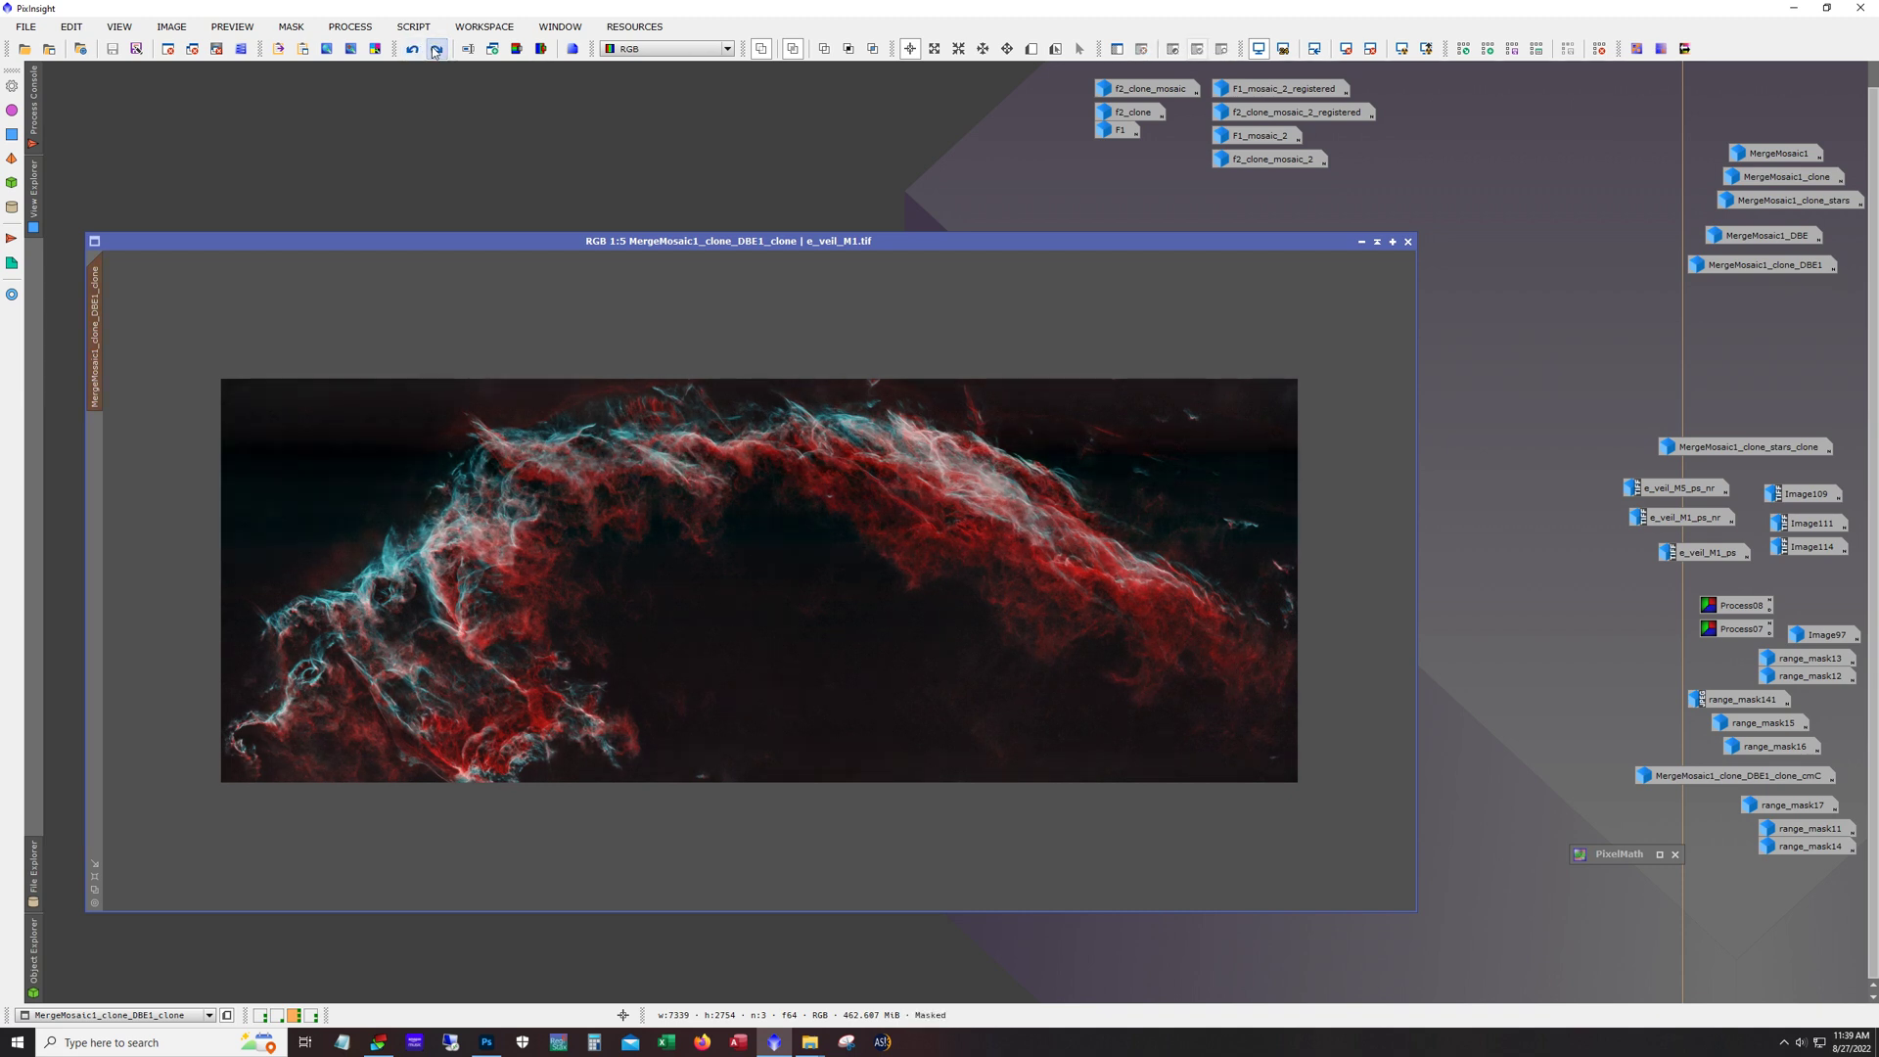
{"action": "left_click", "coordinate": [412, 51]}
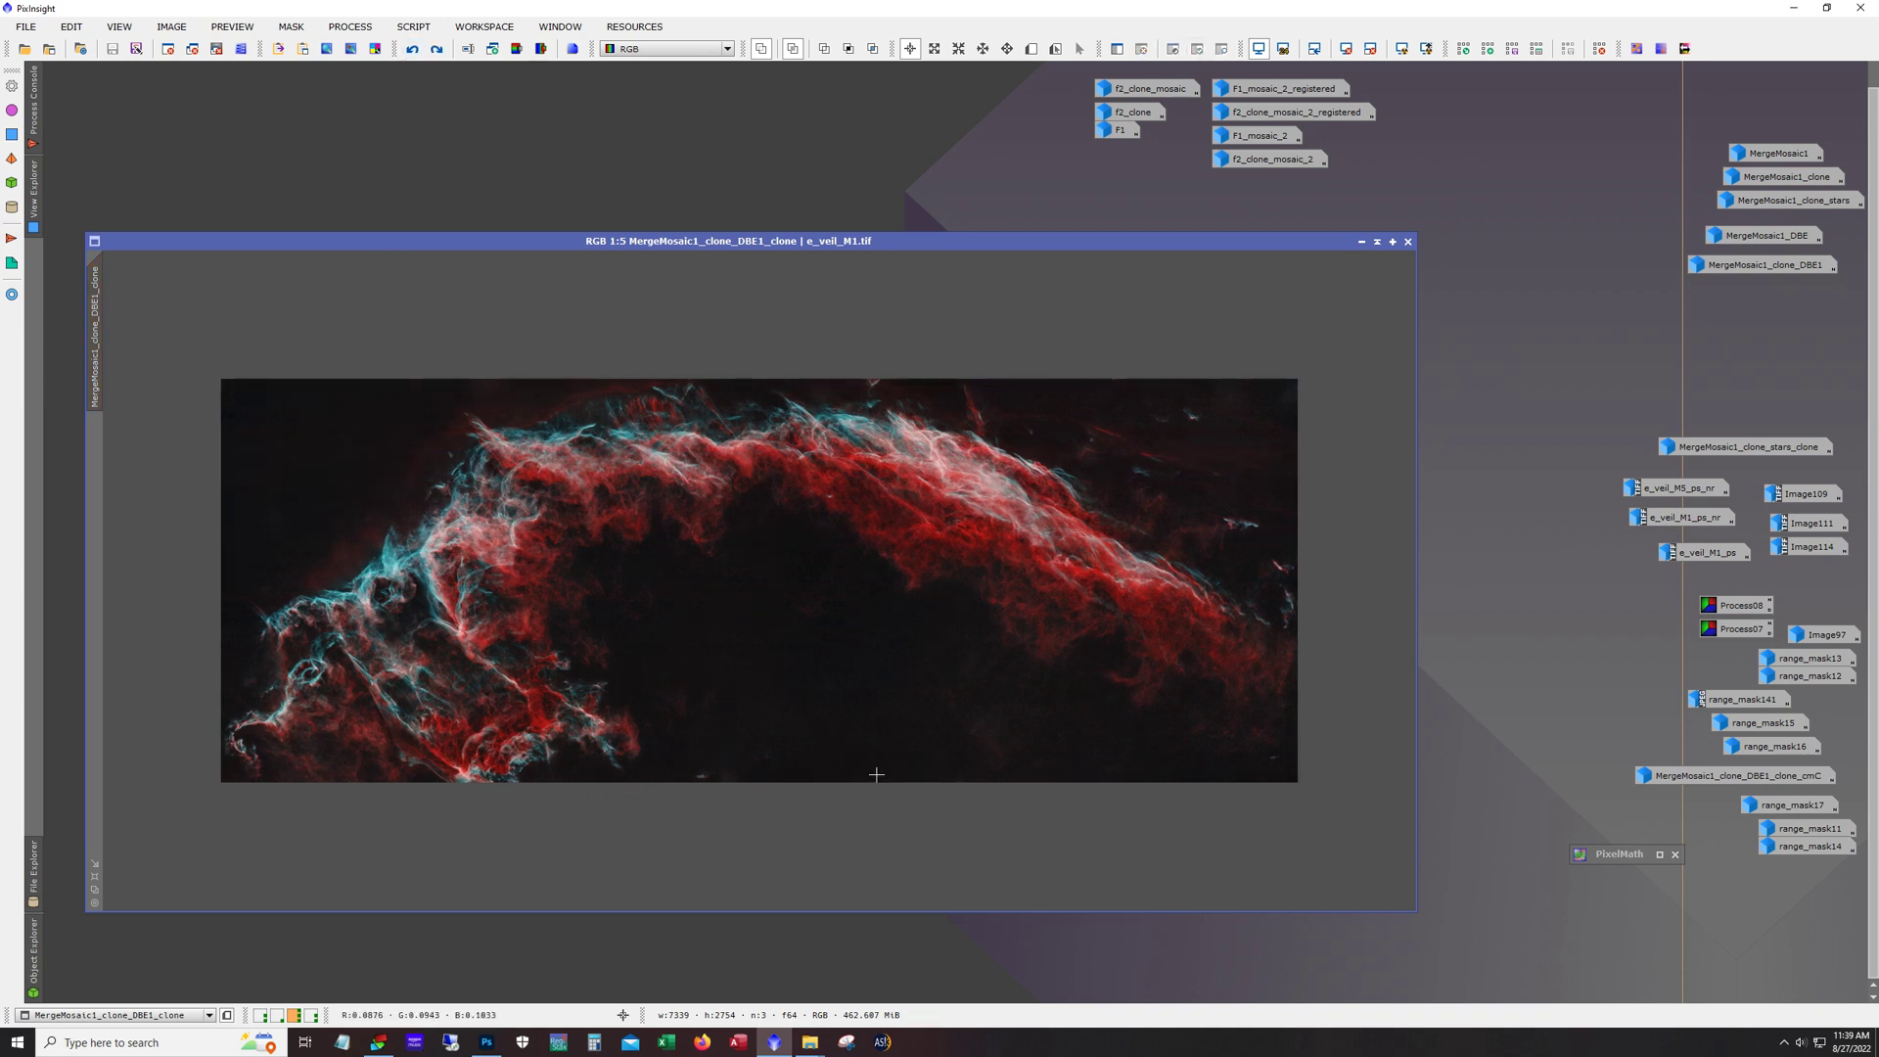
Step: Restore Preview01 and the mask, iconize the mosaic, and open MergeMosaic1_clone_stars_clone
{"action": "key", "text": "ctrl+y"}
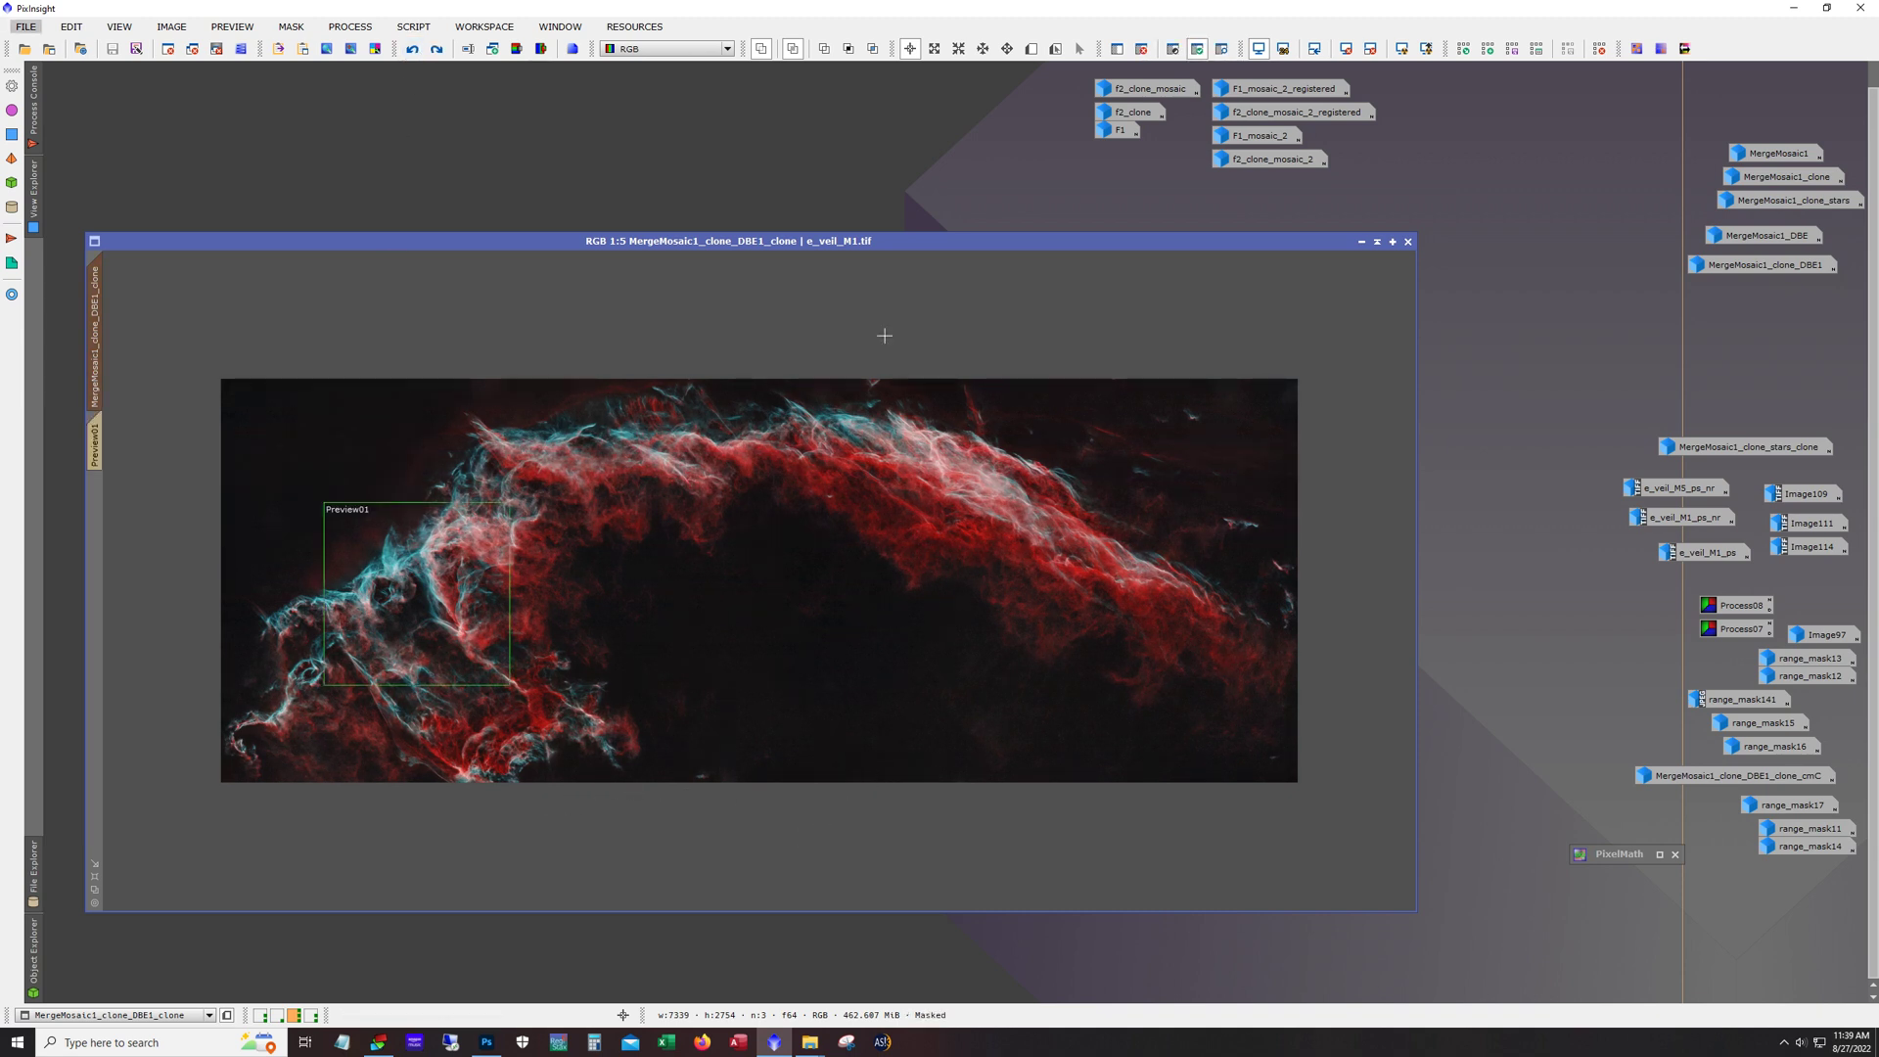
{"action": "left_click", "coordinate": [1362, 241]}
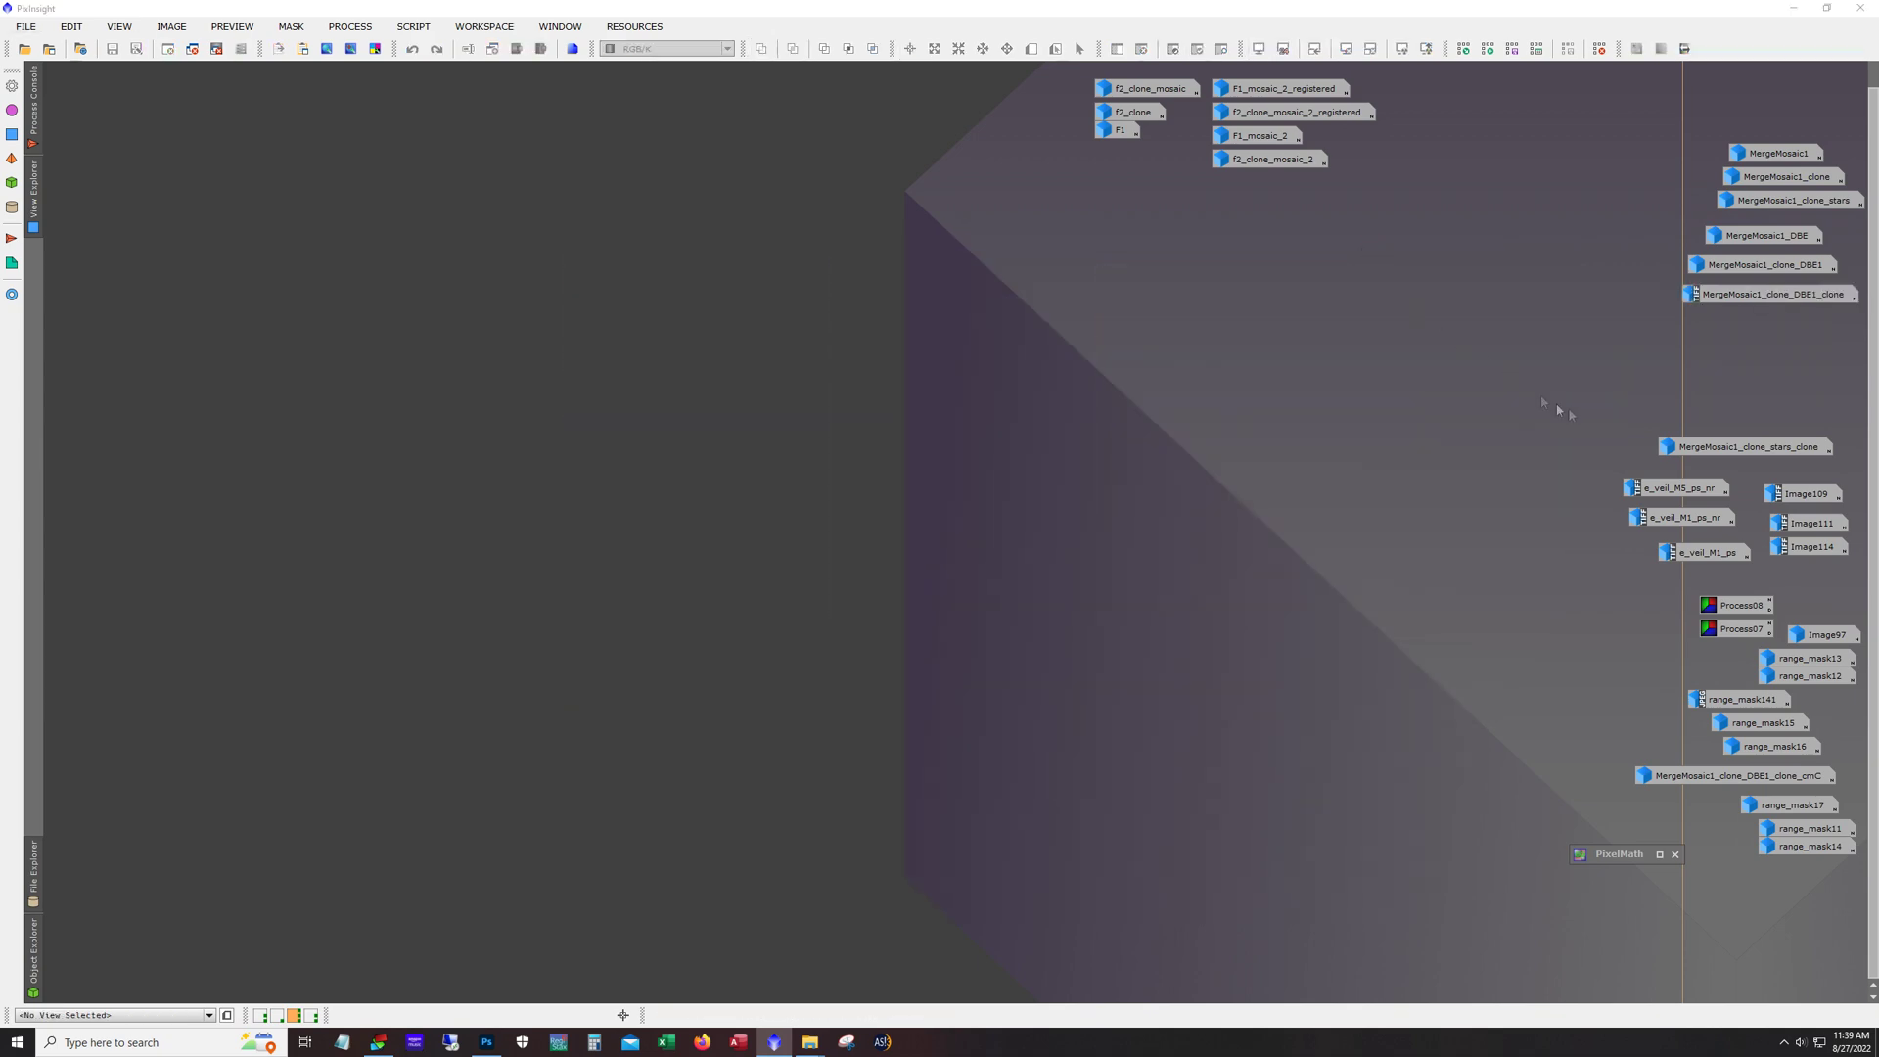
{"action": "double_click", "coordinate": [1753, 450]}
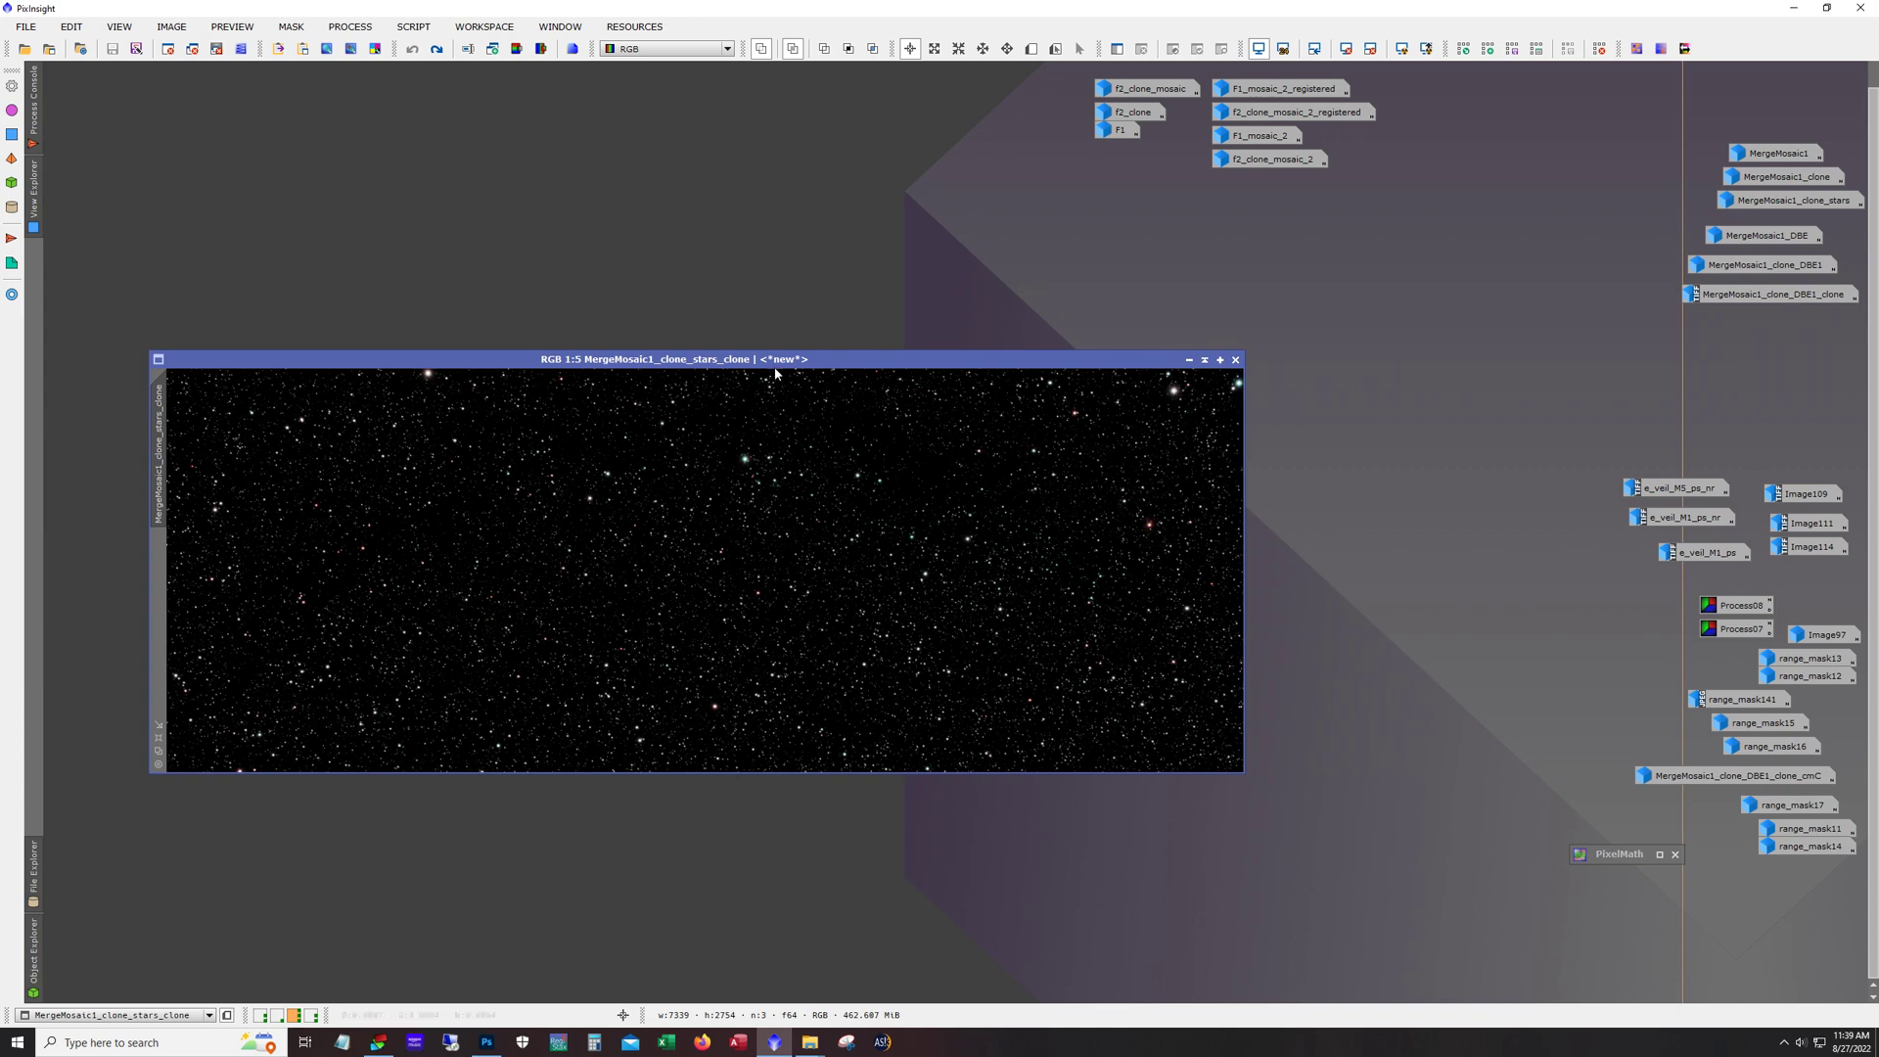
Step: Enlarge the star image window, zoom in on the stars, and rename the view stars_v2
{"action": "left_click_drag", "start_coordinate": [775, 368], "coordinate": [683, 288]}
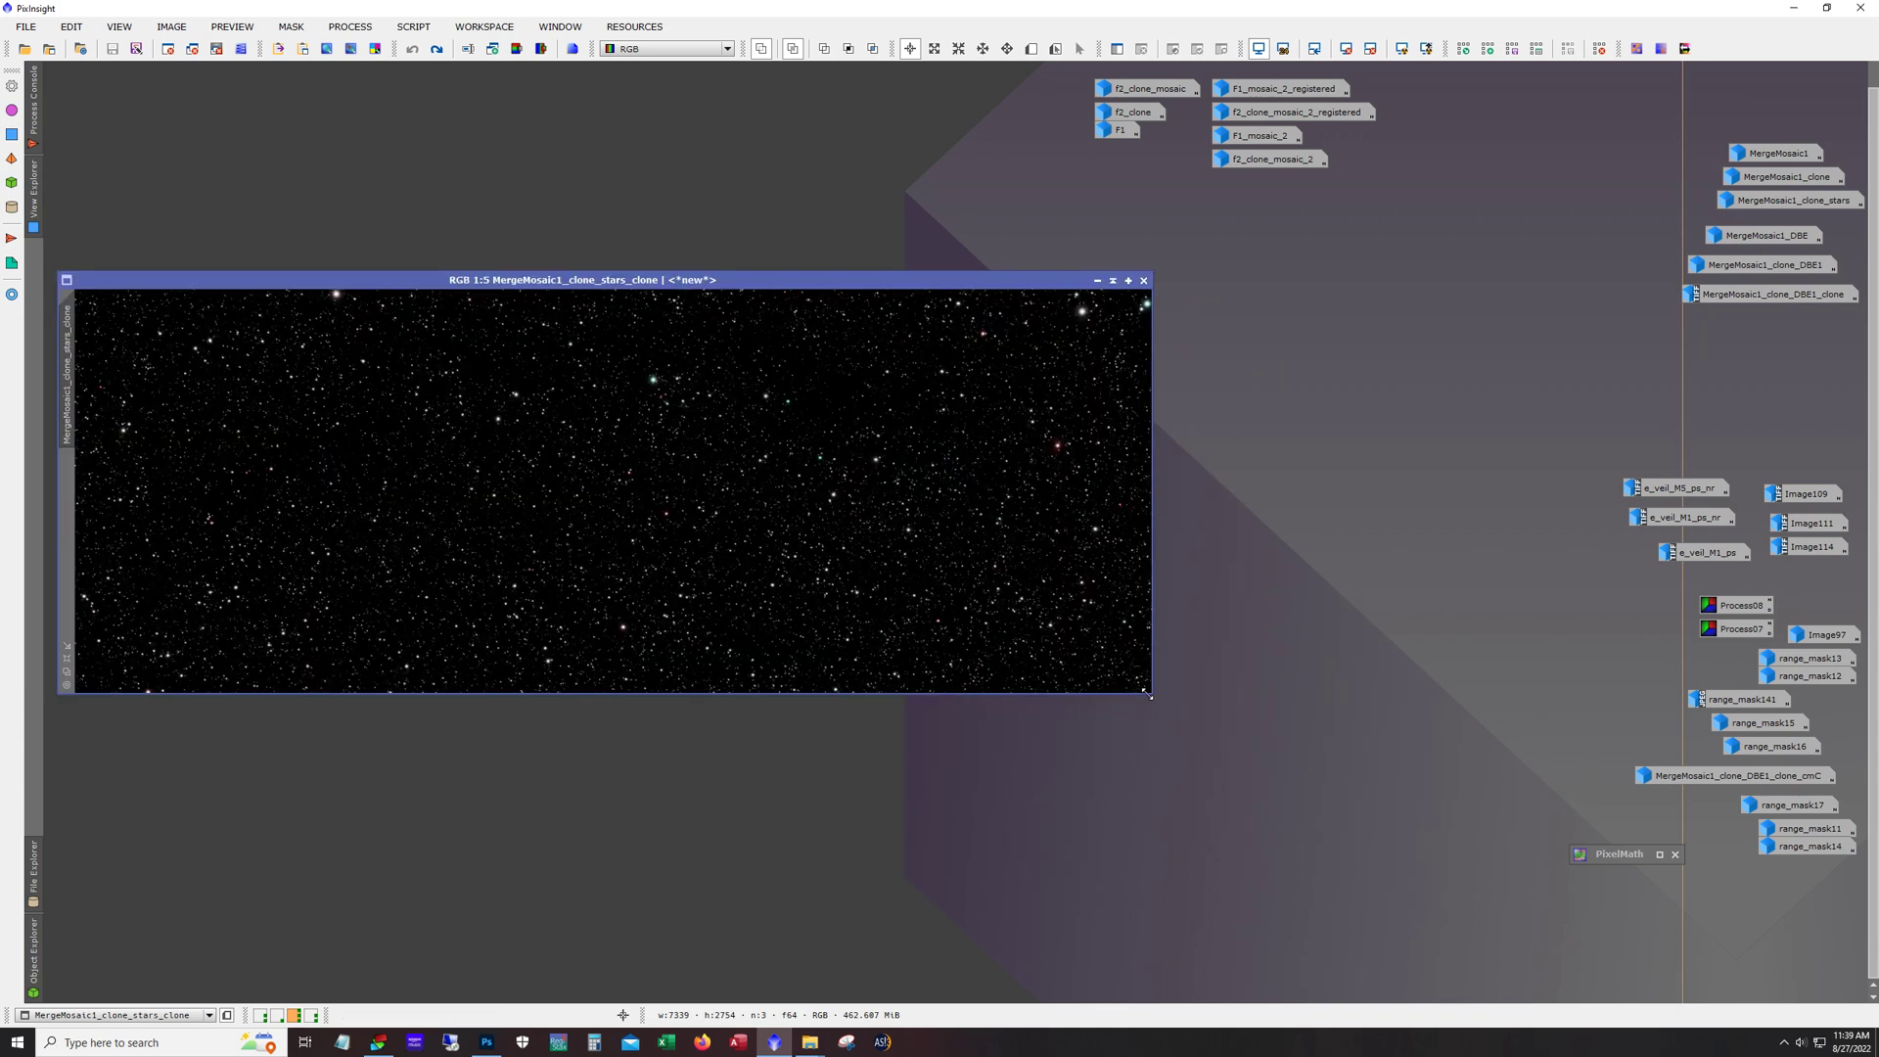
{"action": "left_click_drag", "start_coordinate": [1145, 694], "coordinate": [1496, 922]}
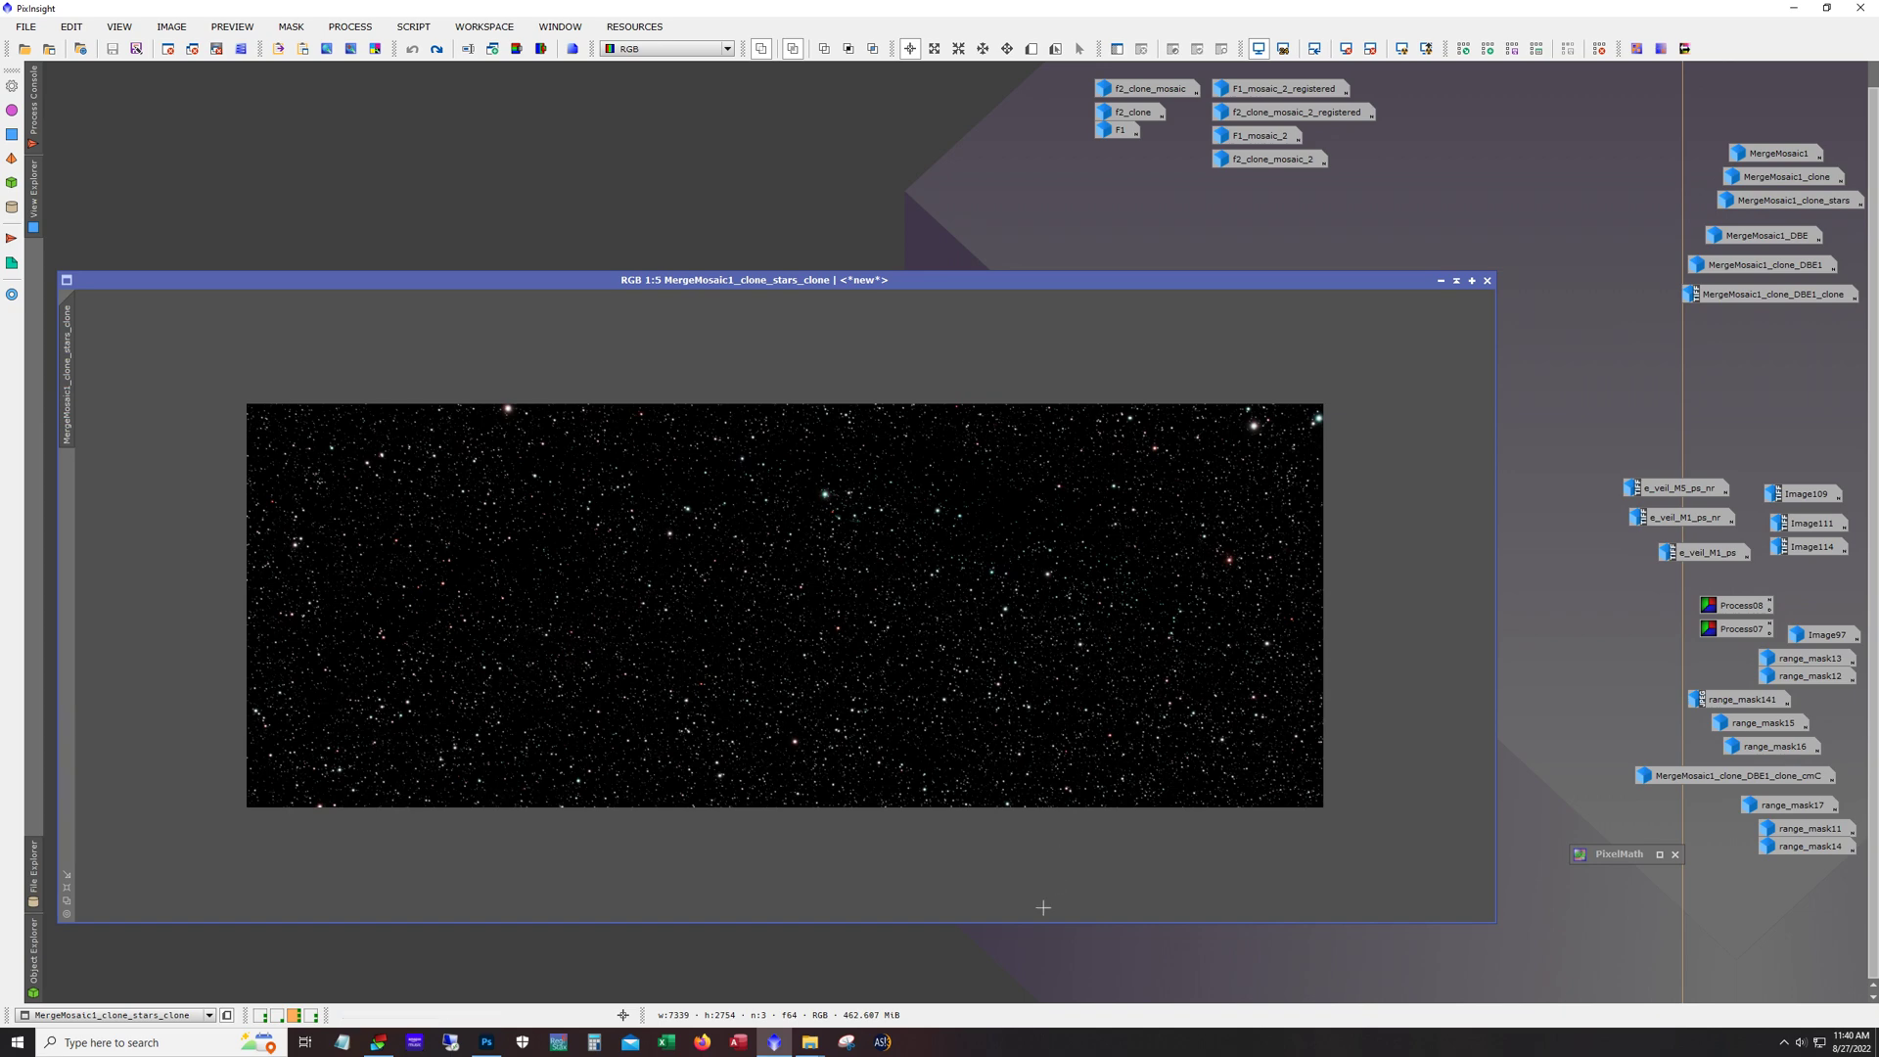
{"action": "scroll", "coordinate": [837, 720], "scroll_direction": "up", "scroll_amount": 5}
{"action": "scroll", "coordinate": [837, 720], "scroll_direction": "down", "scroll_amount": 1}
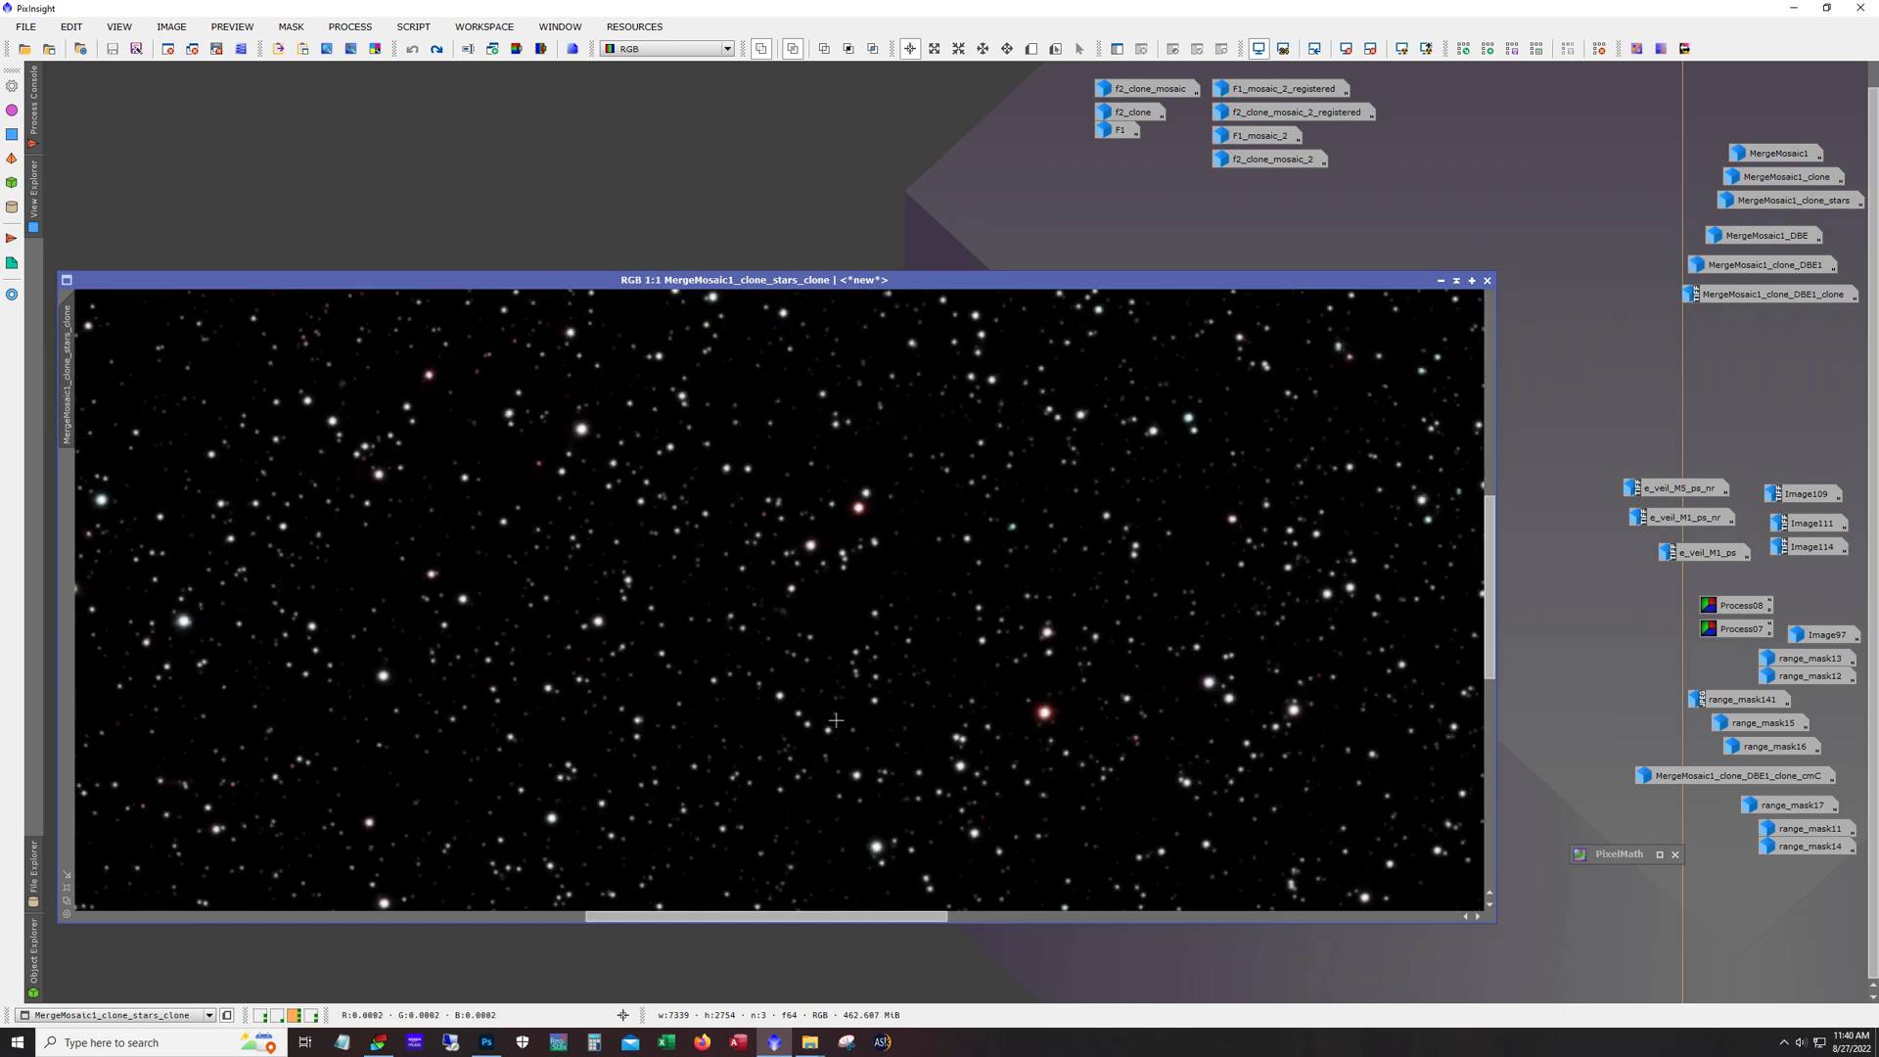
{"action": "left_click_drag", "start_coordinate": [760, 917], "coordinate": [774, 973]}
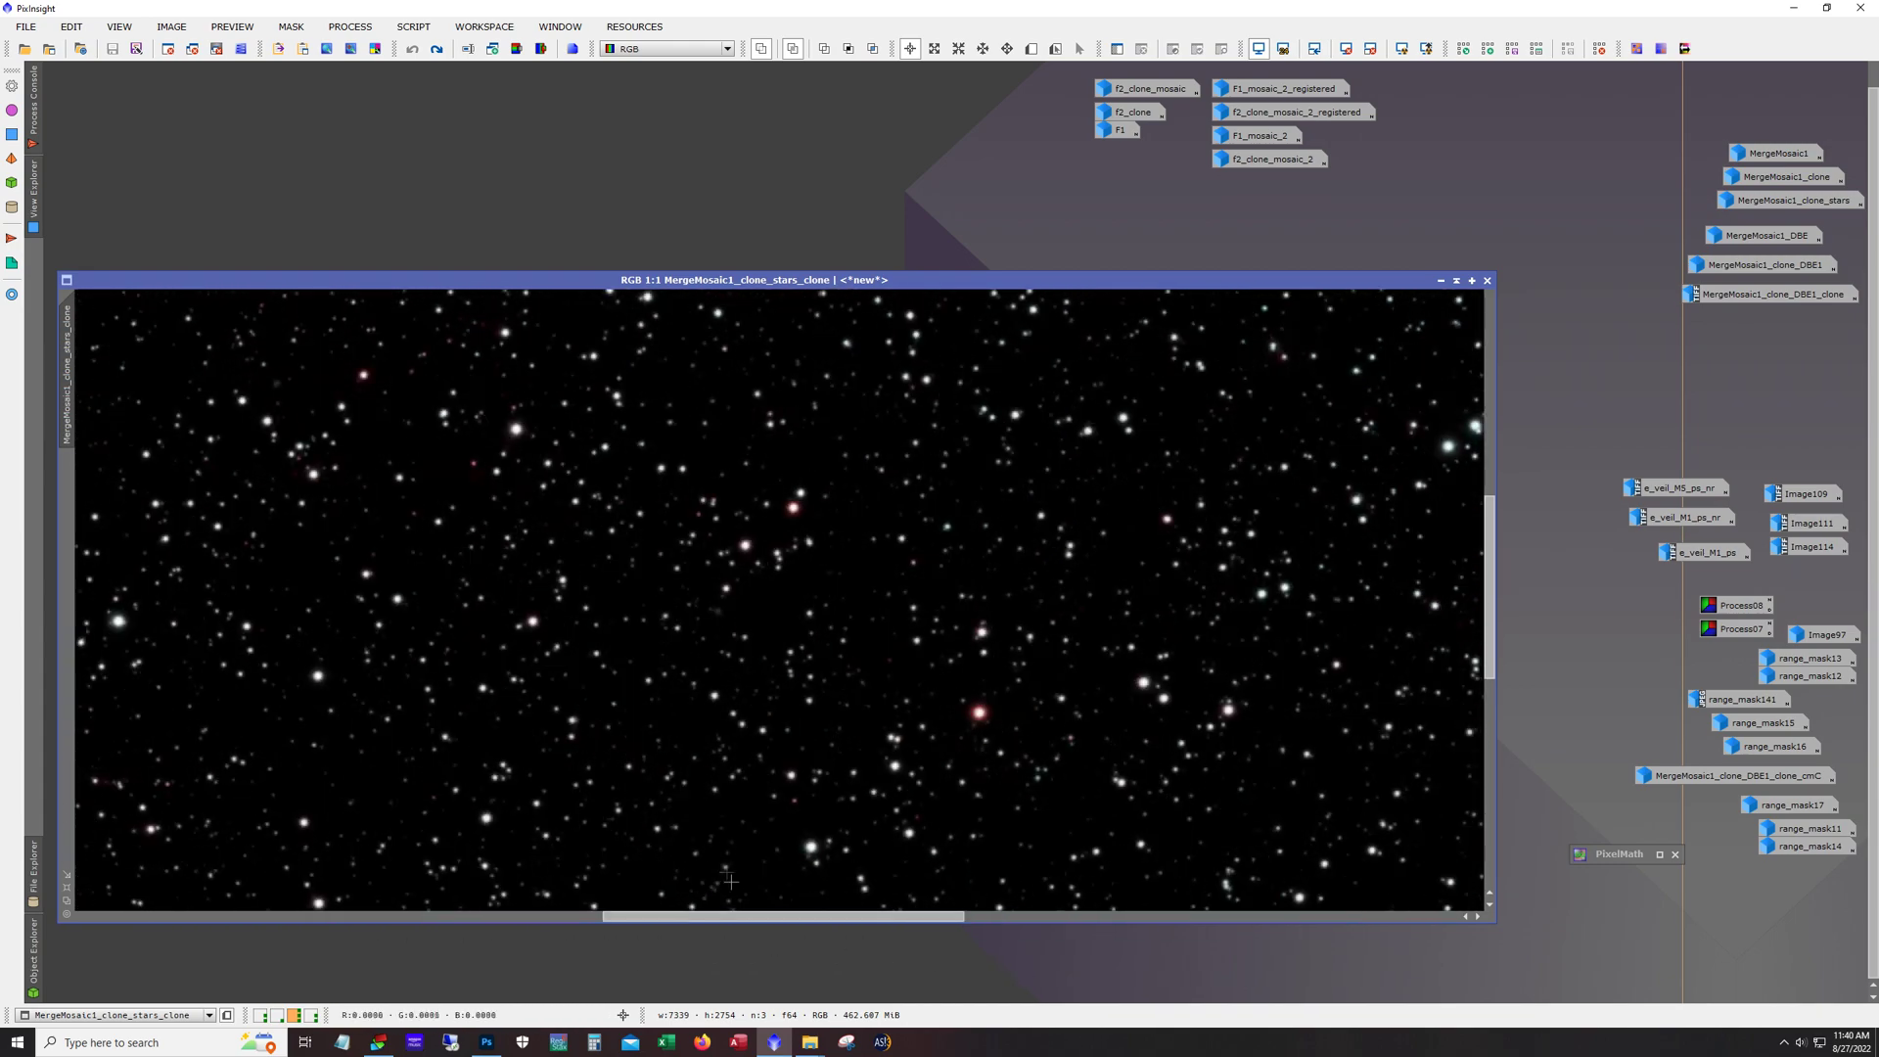
{"action": "scroll", "coordinate": [609, 861], "scroll_direction": "down", "scroll_amount": 3}
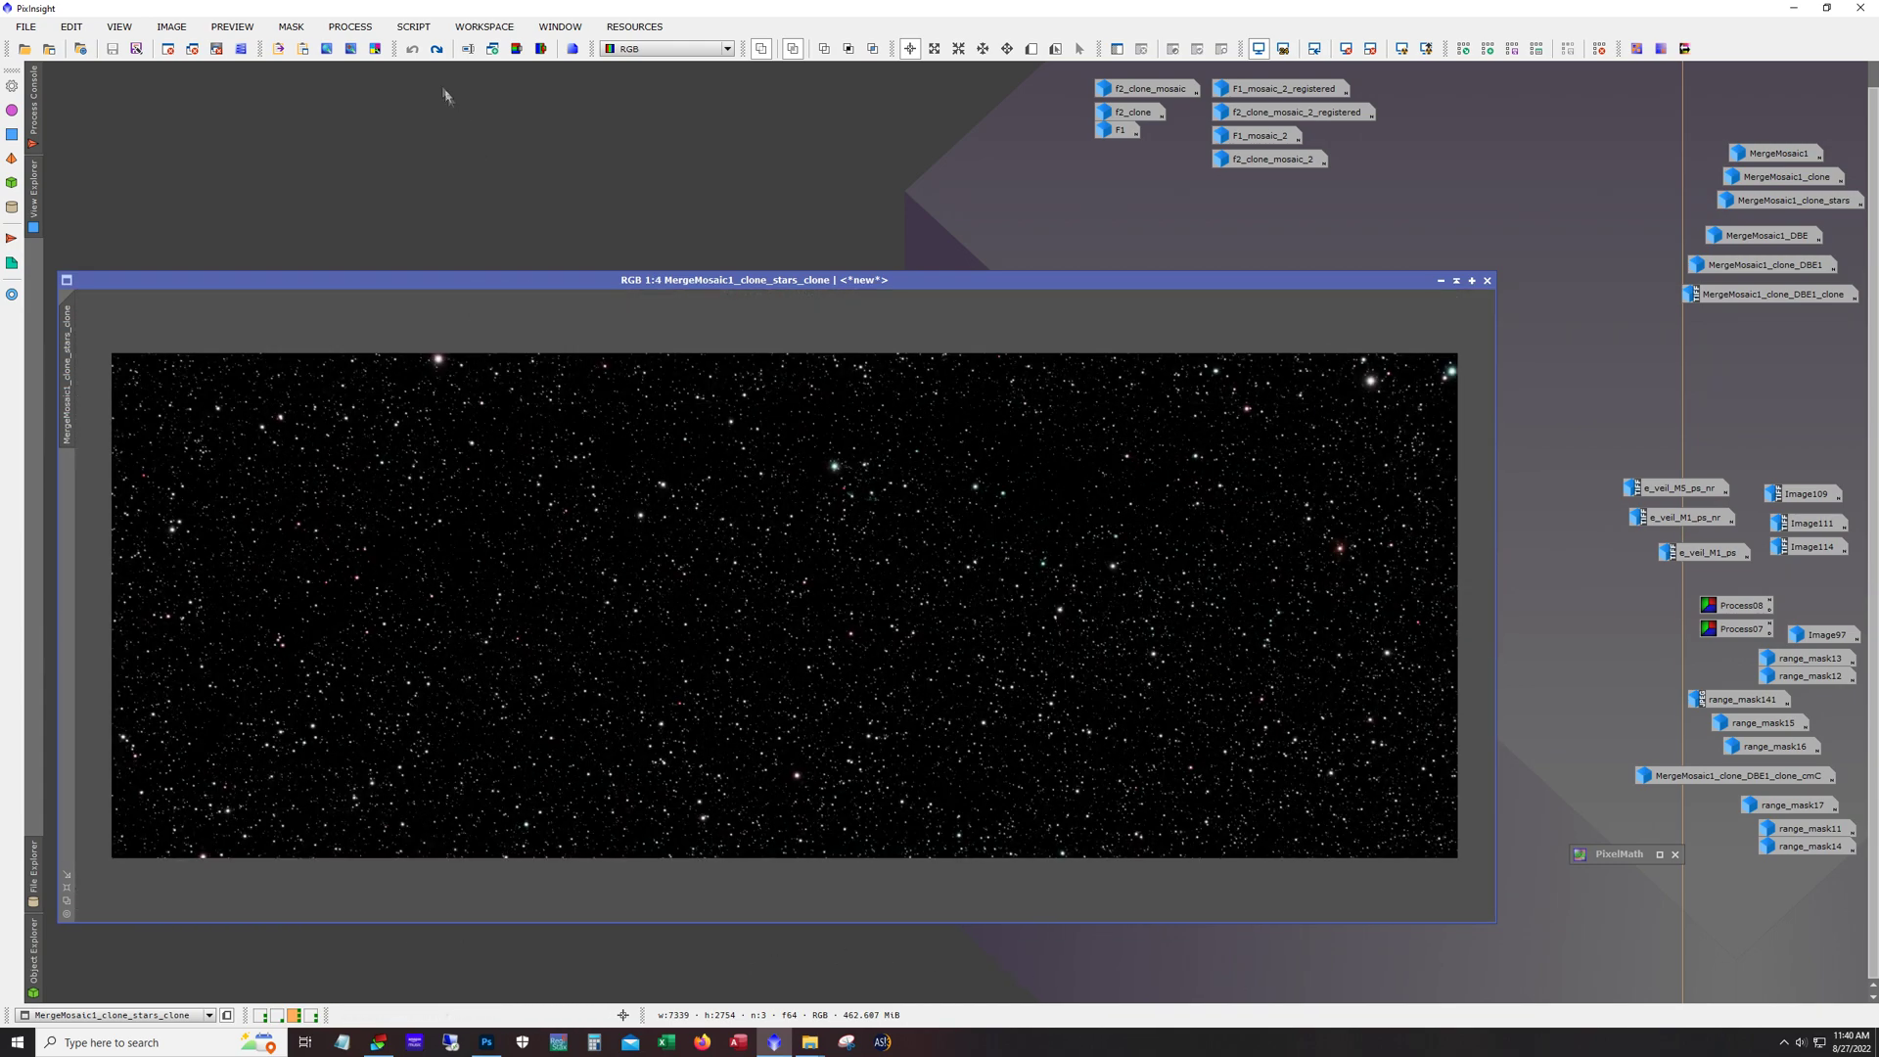
{"action": "left_click", "coordinate": [436, 49]}
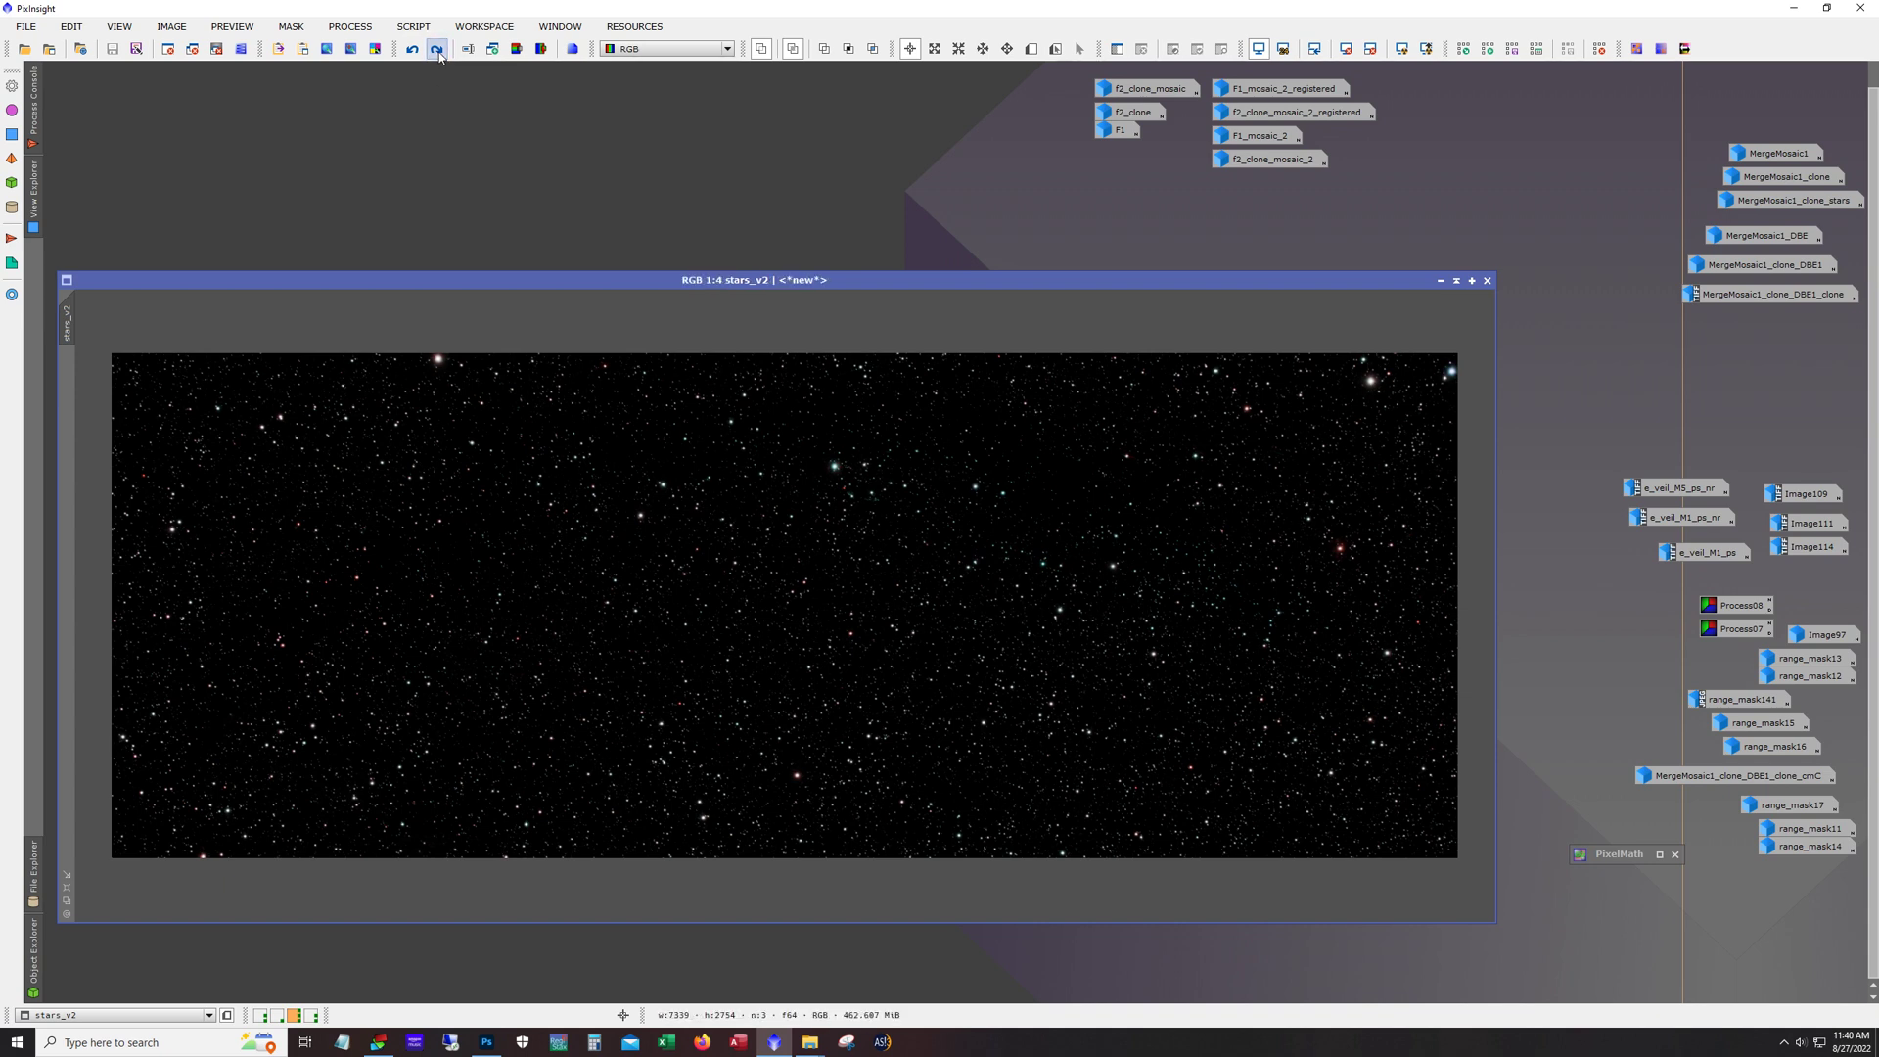
Step: Reapply the inversion and star colour adjustment to return to a dark background, viewed at 1:1
{"action": "left_click", "coordinate": [438, 49]}
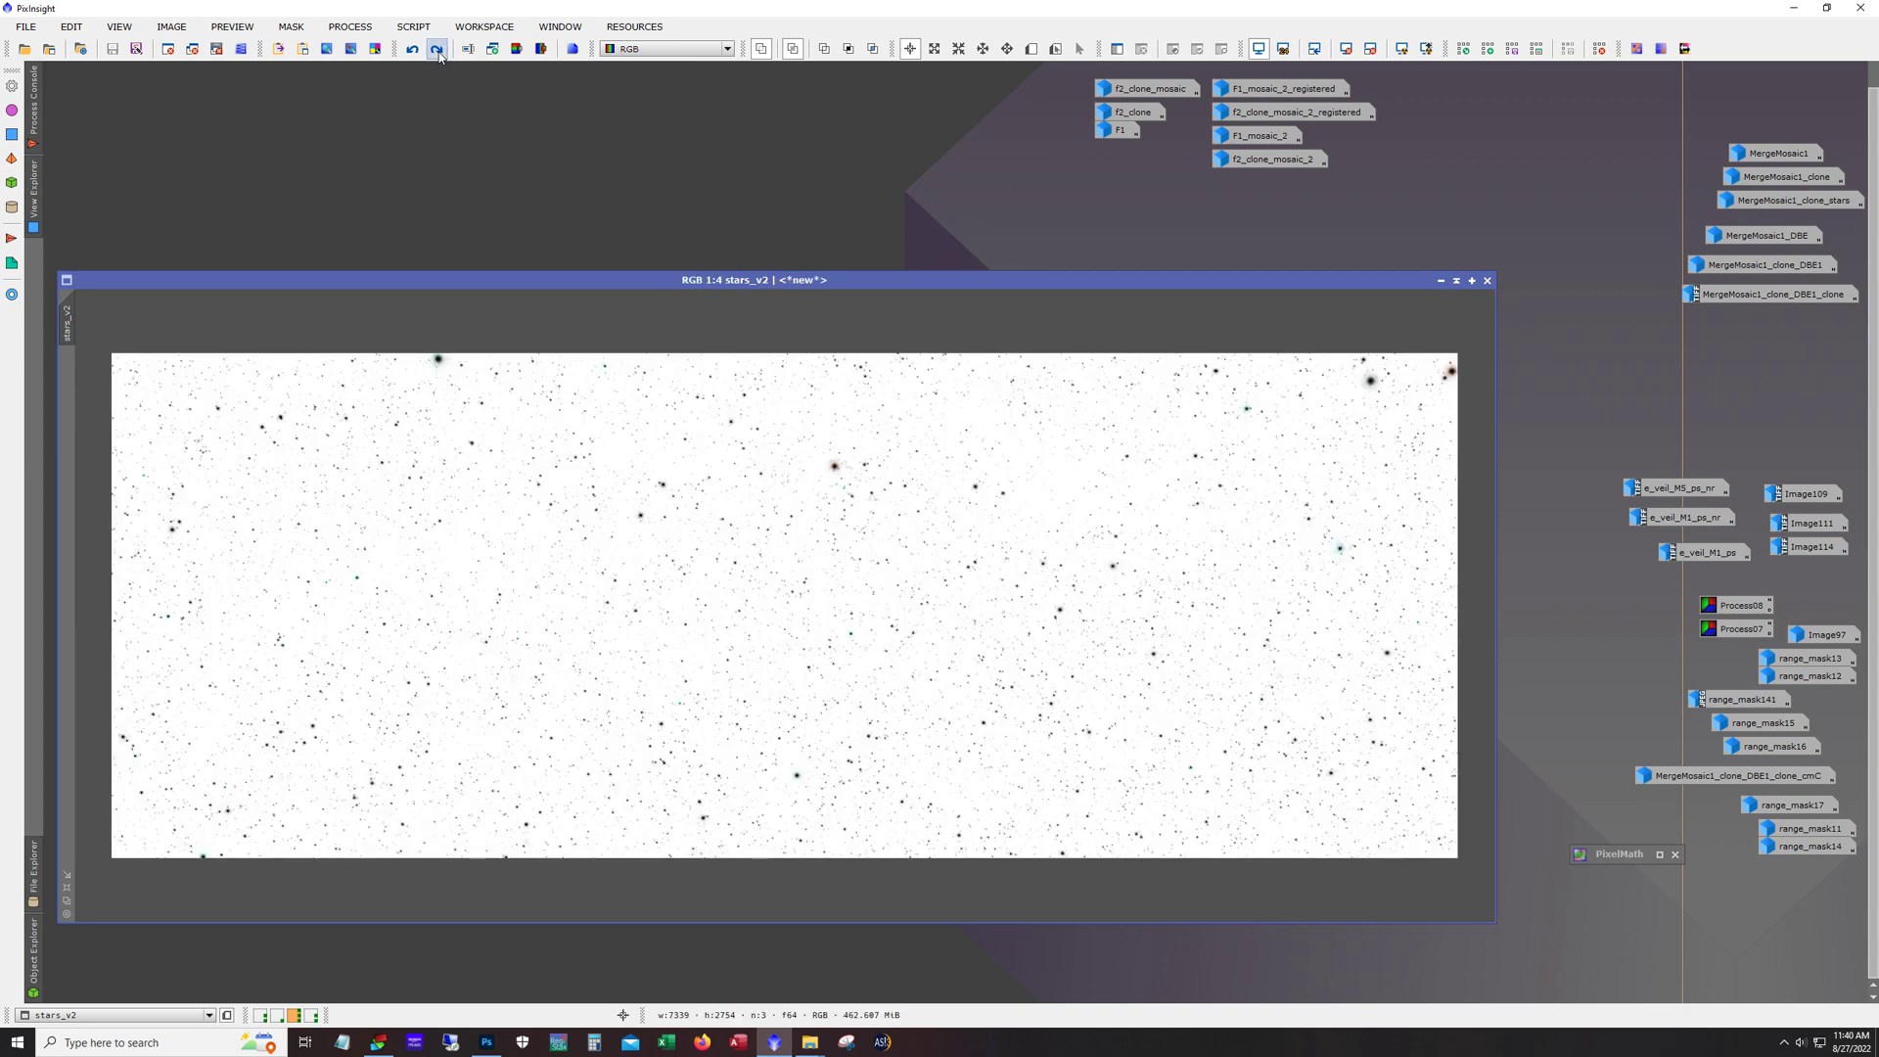
{"action": "left_click", "coordinate": [438, 53]}
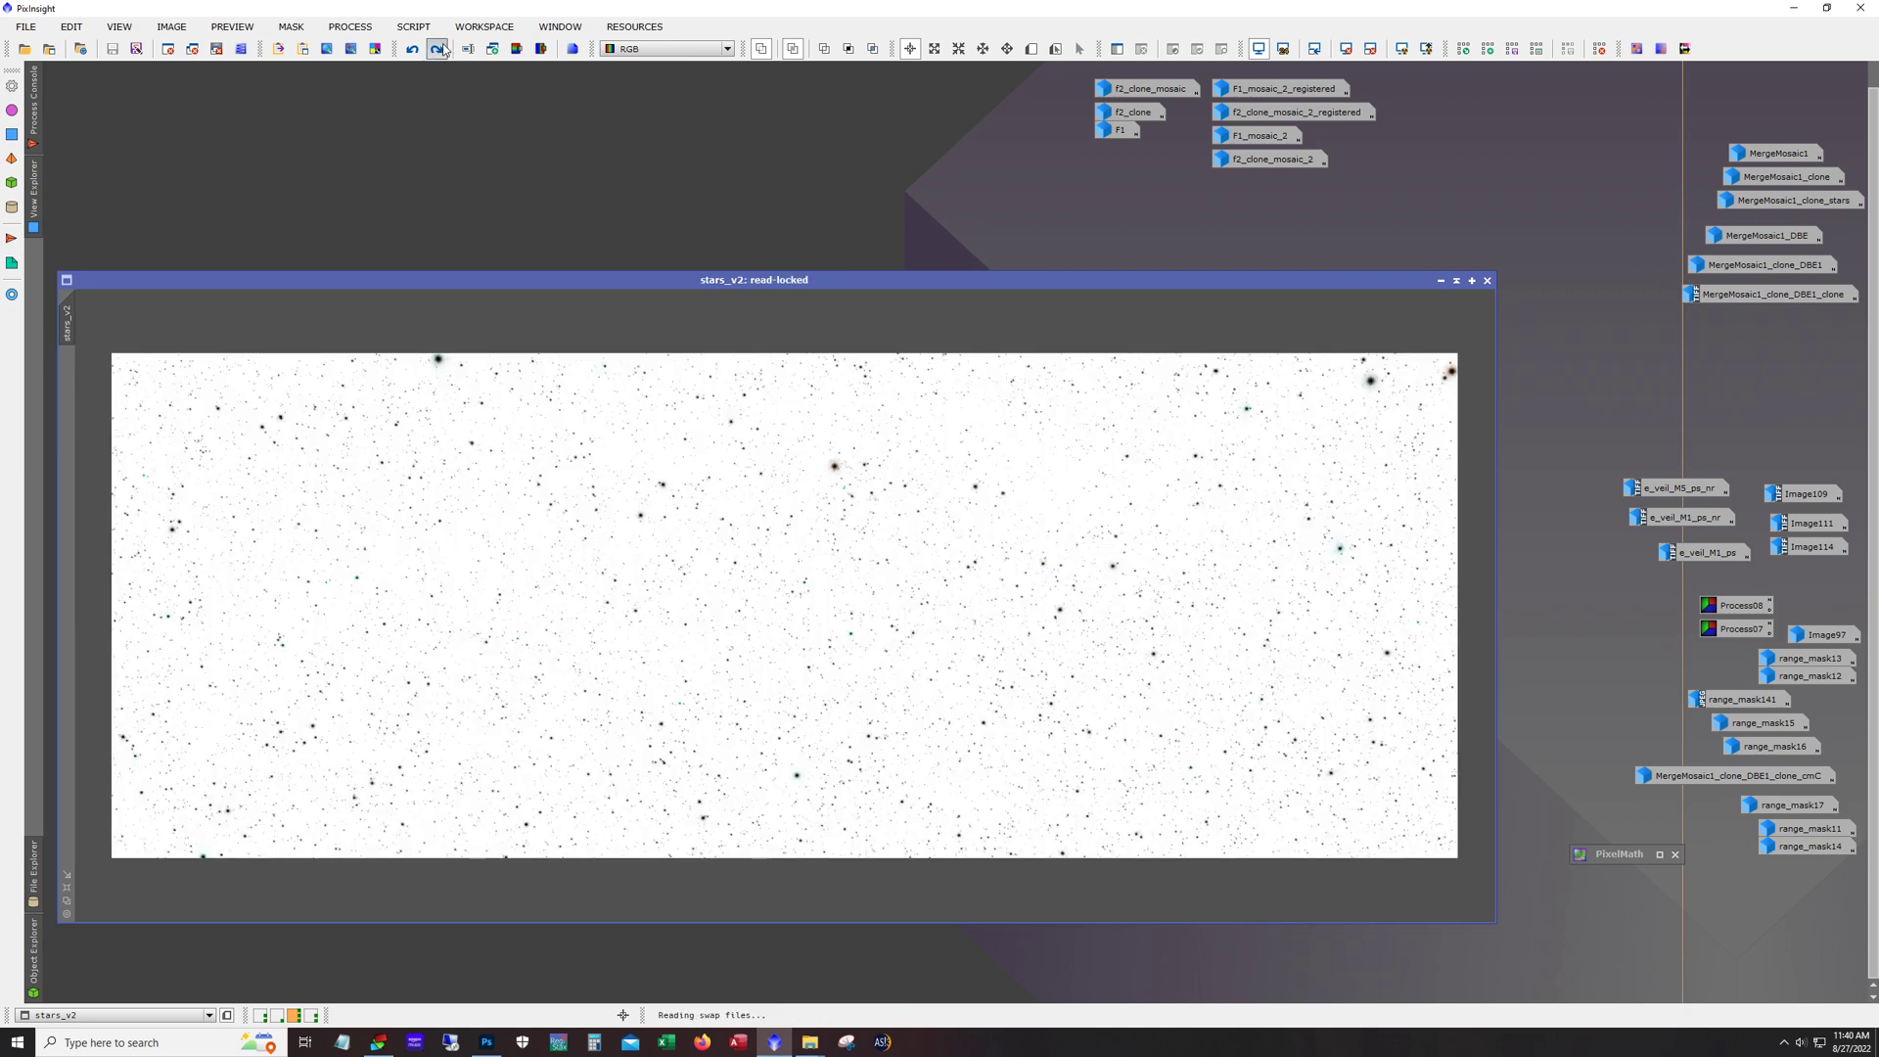
{"action": "left_click", "coordinate": [441, 49]}
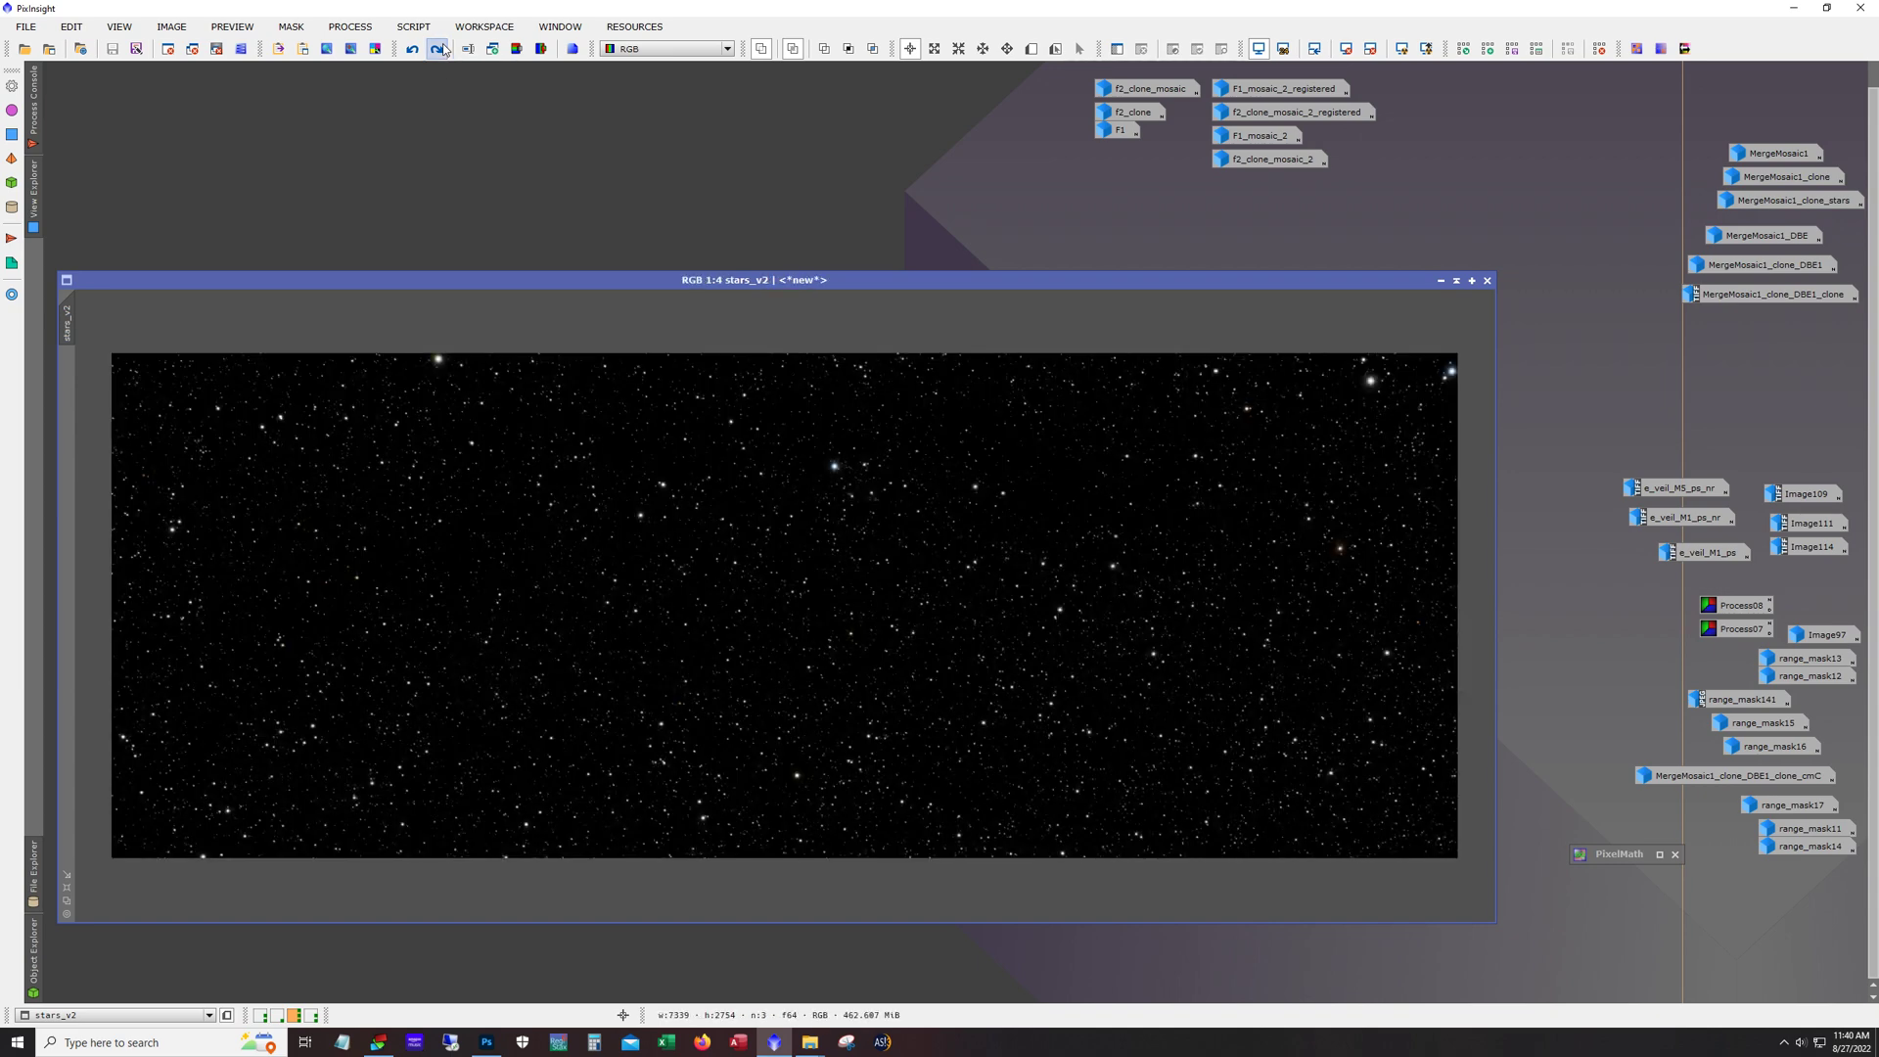
{"action": "left_click", "coordinate": [443, 49]}
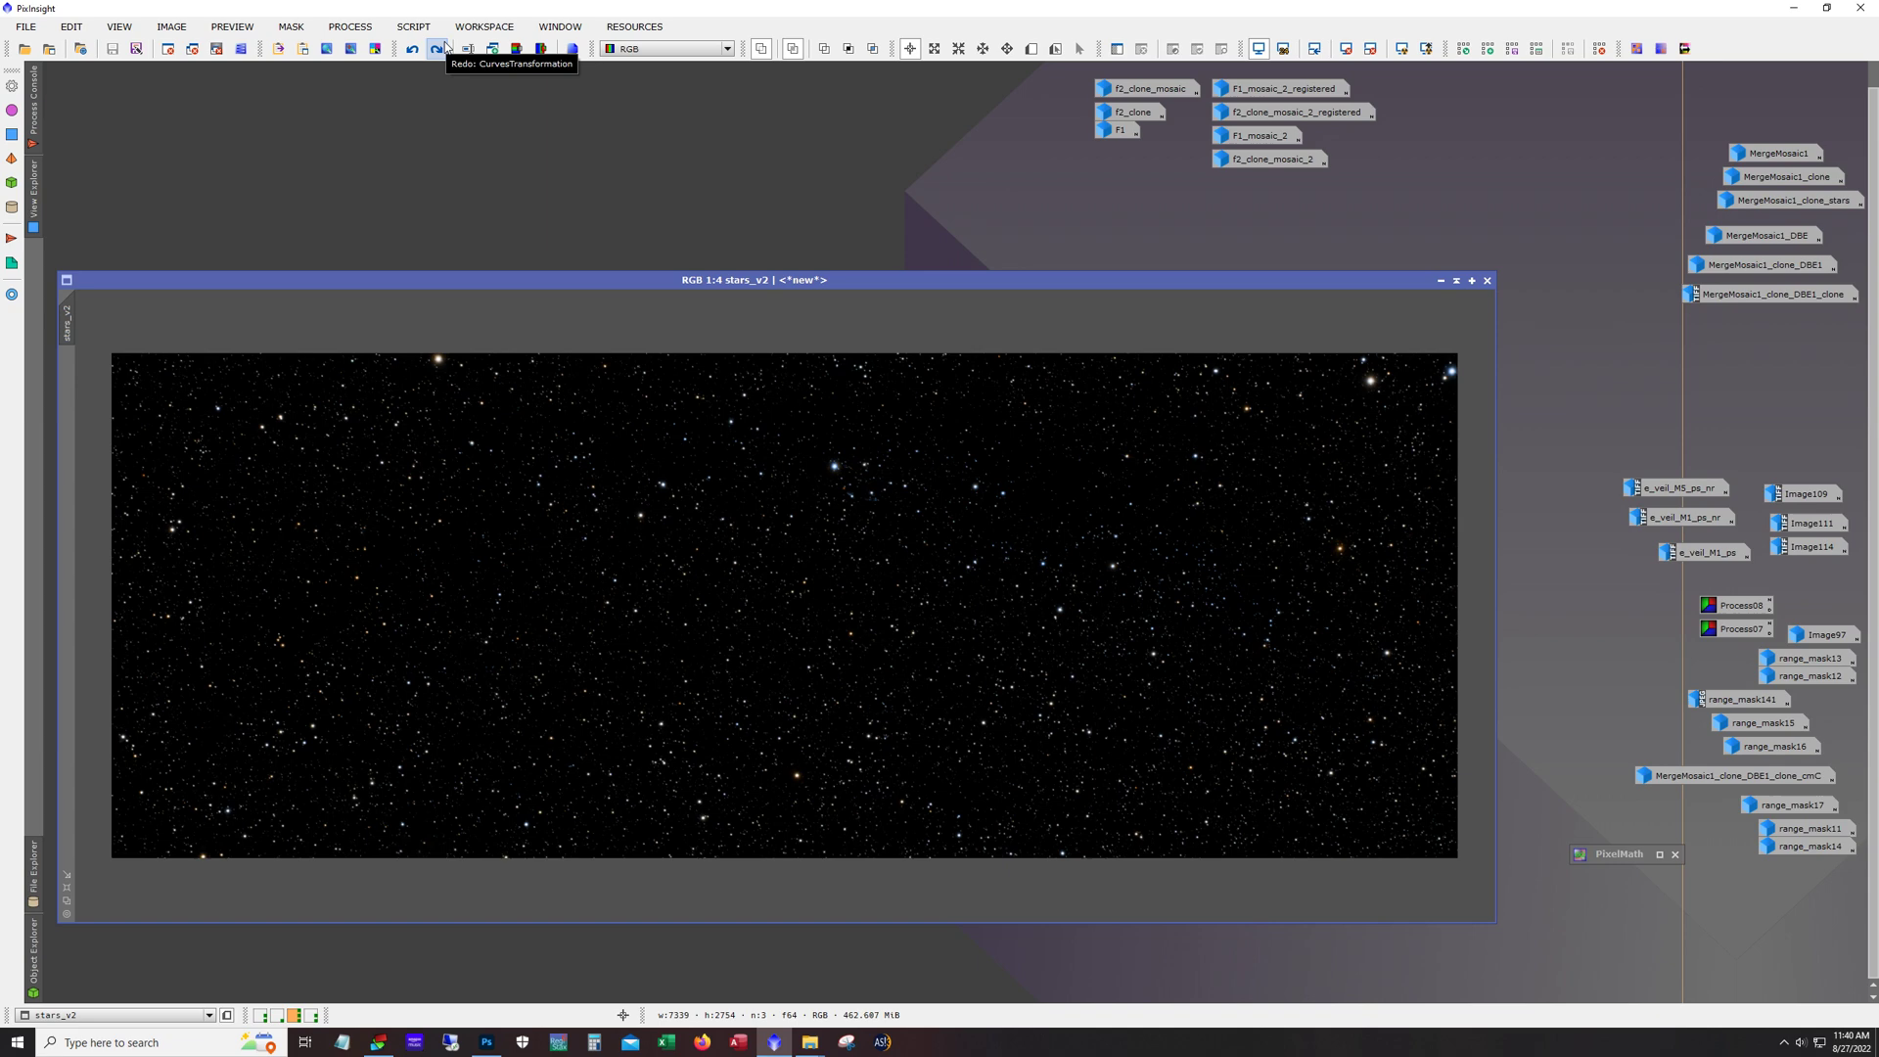
{"action": "key", "text": "ctrl+1"}
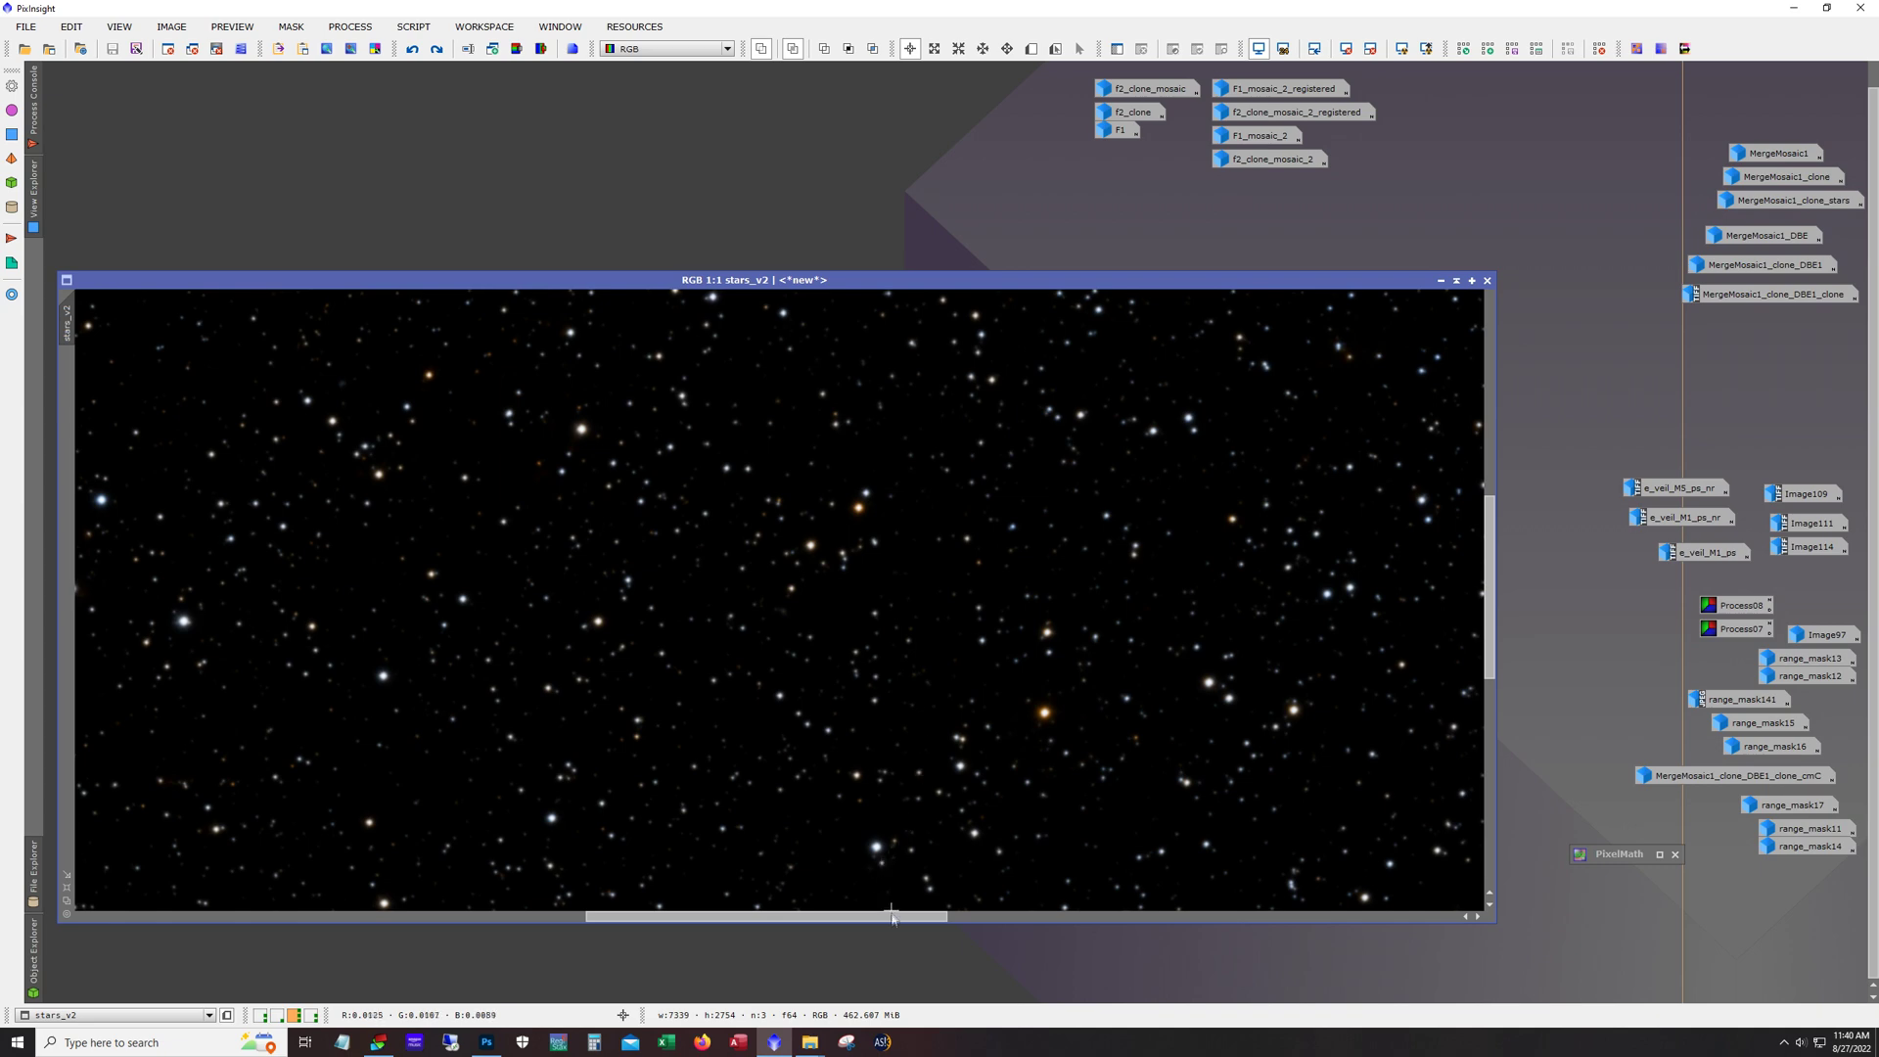
Step: Reapply the last undone change to stars_v2 and minimise it to an icon
{"action": "mouse_move", "coordinate": [926, 917]}
{"action": "left_mouse_down"}
{"action": "mouse_move", "coordinate": [1250, 960]}
{"action": "mouse_move", "coordinate": [977, 960]}
{"action": "mouse_move", "coordinate": [925, 930]}
{"action": "left_mouse_up"}
{"action": "scroll", "coordinate": [695, 791], "scroll_direction": "down", "scroll_amount": 5}
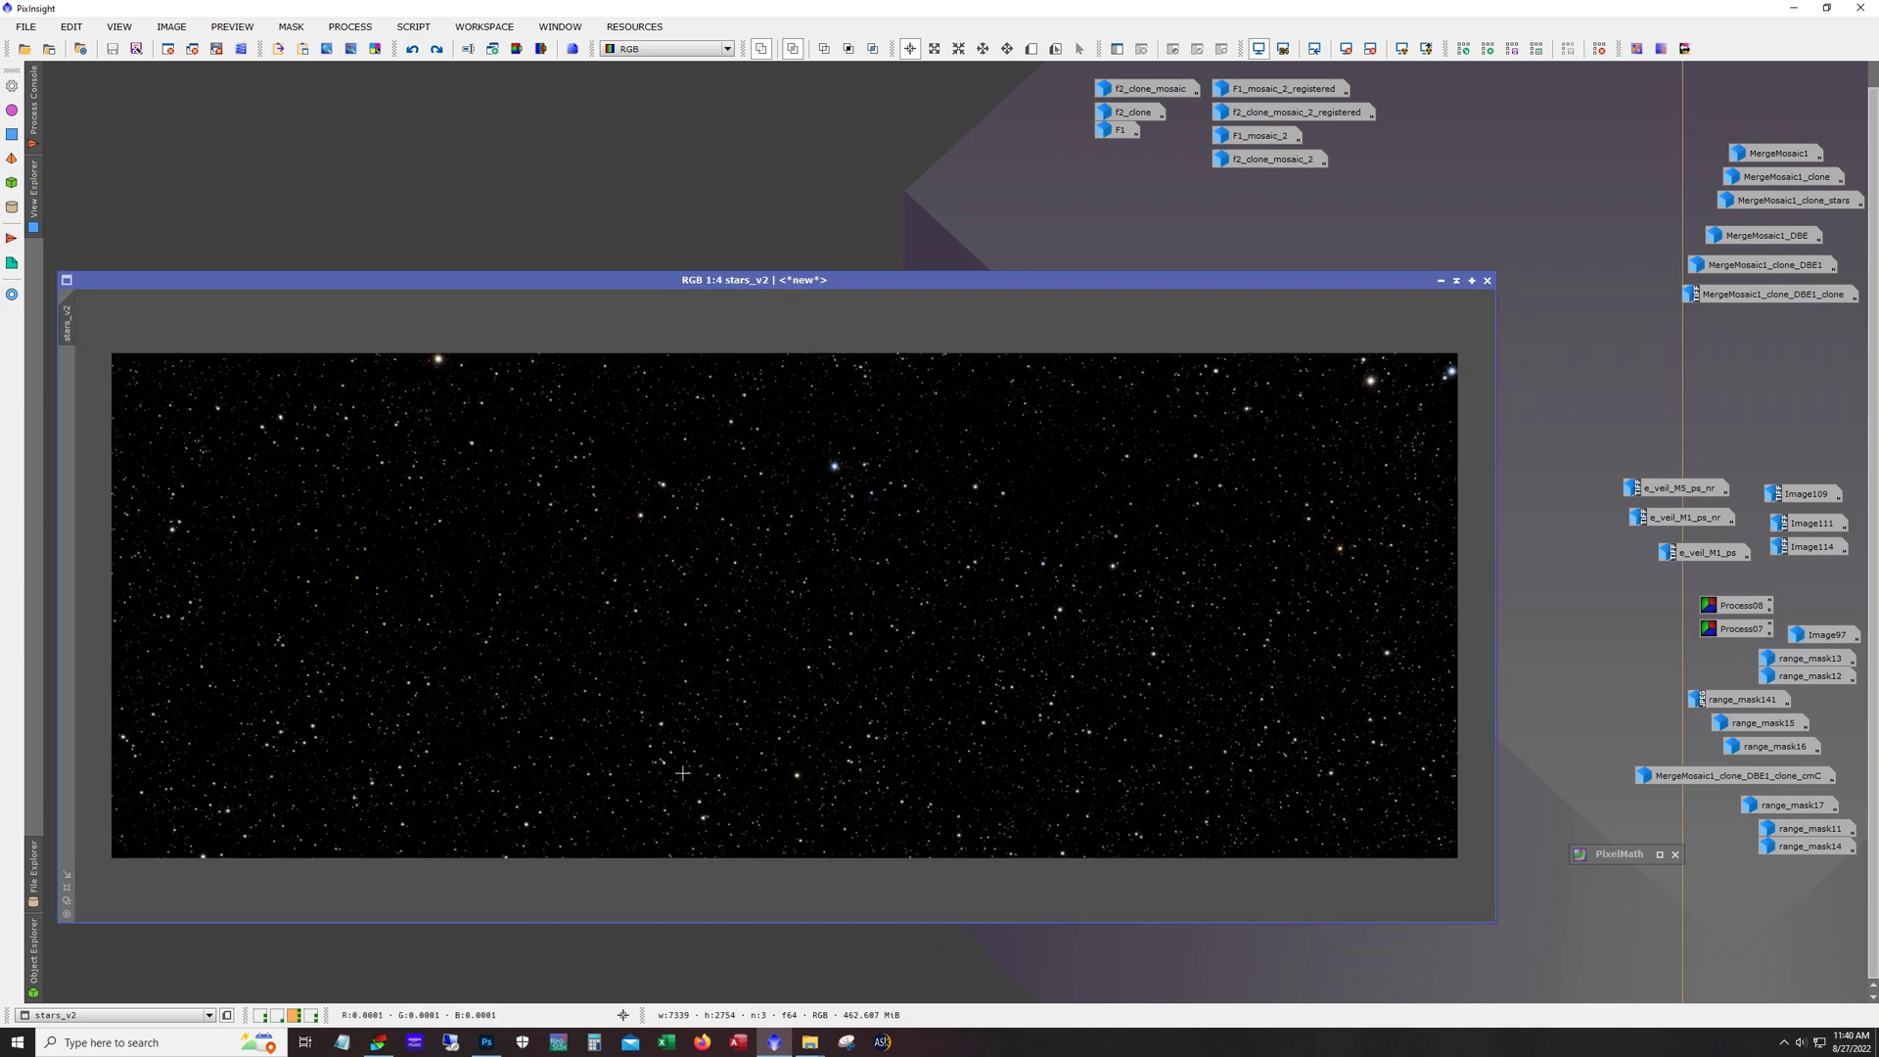
{"action": "left_click", "coordinate": [438, 49]}
{"action": "left_click", "coordinate": [1441, 281]}
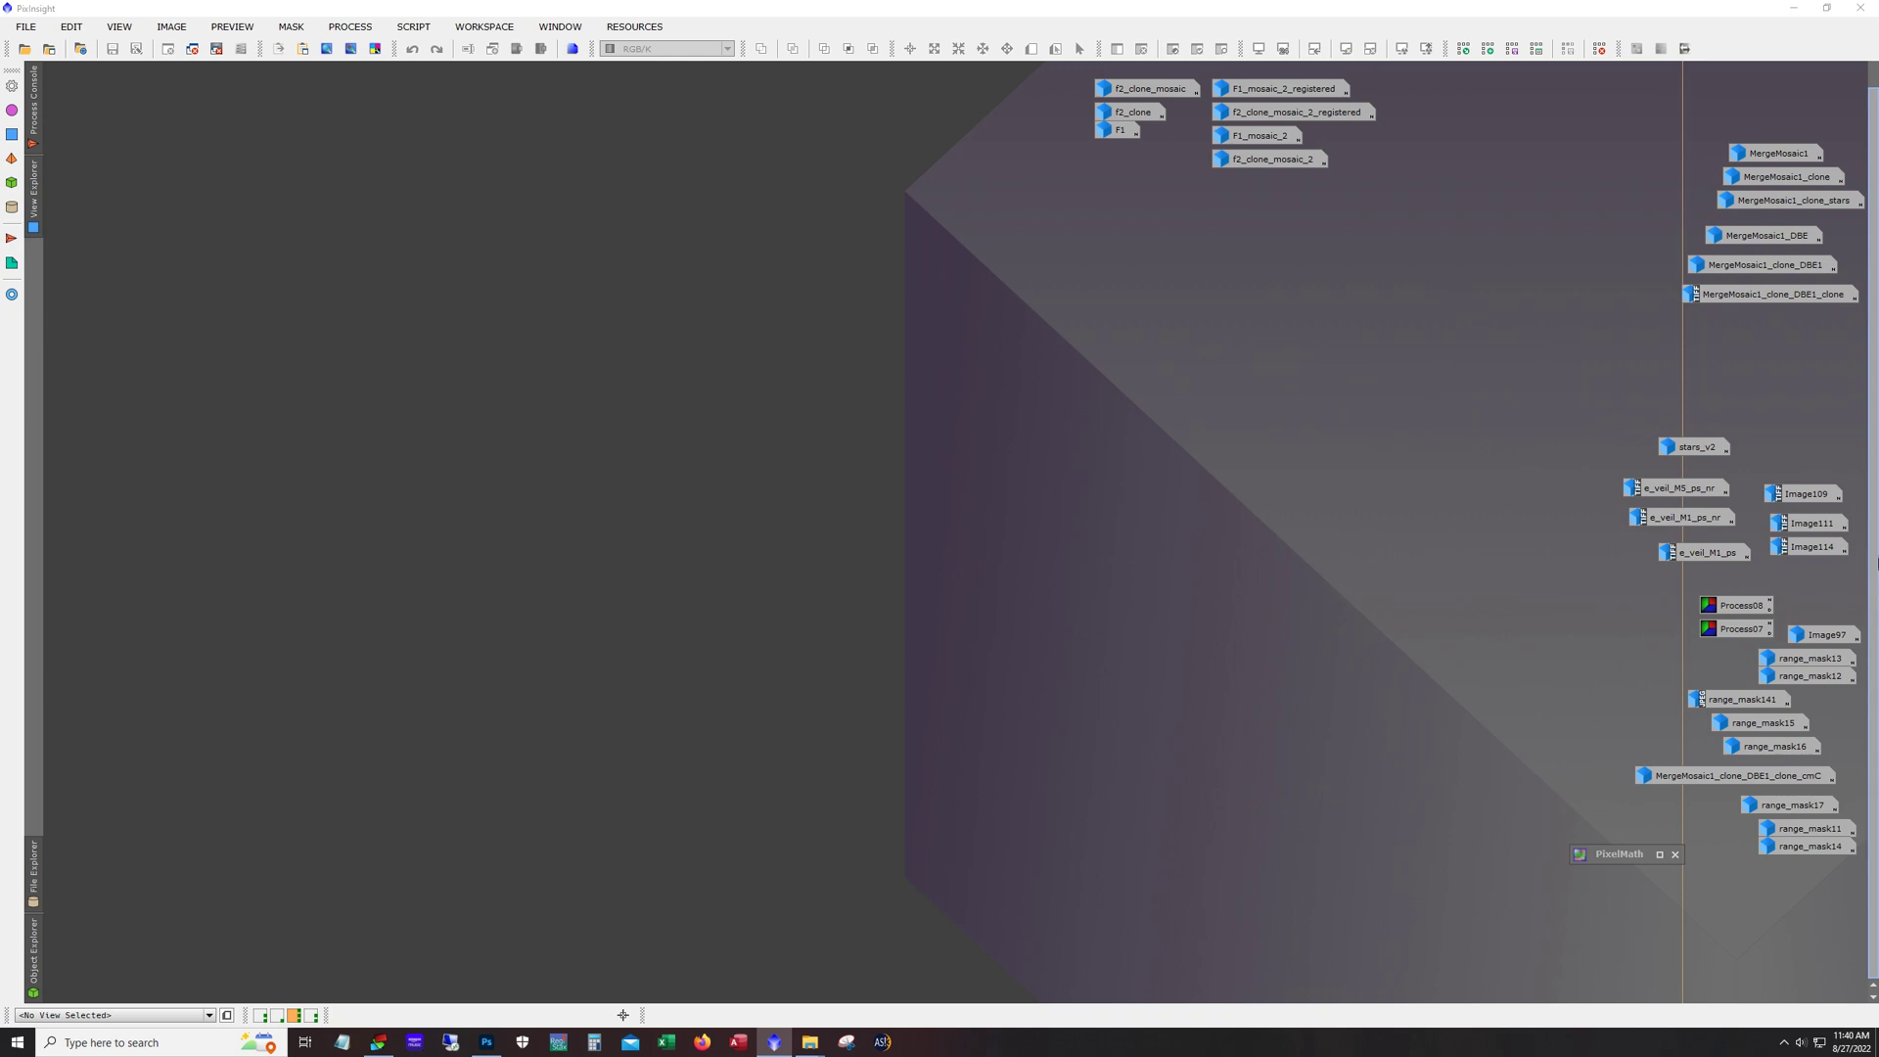
Step: Open the e_veil_M2_ps, M3_ps and M5_ps panels, then minimise e_veil_M2_ps
{"action": "double_click", "coordinate": [1812, 497]}
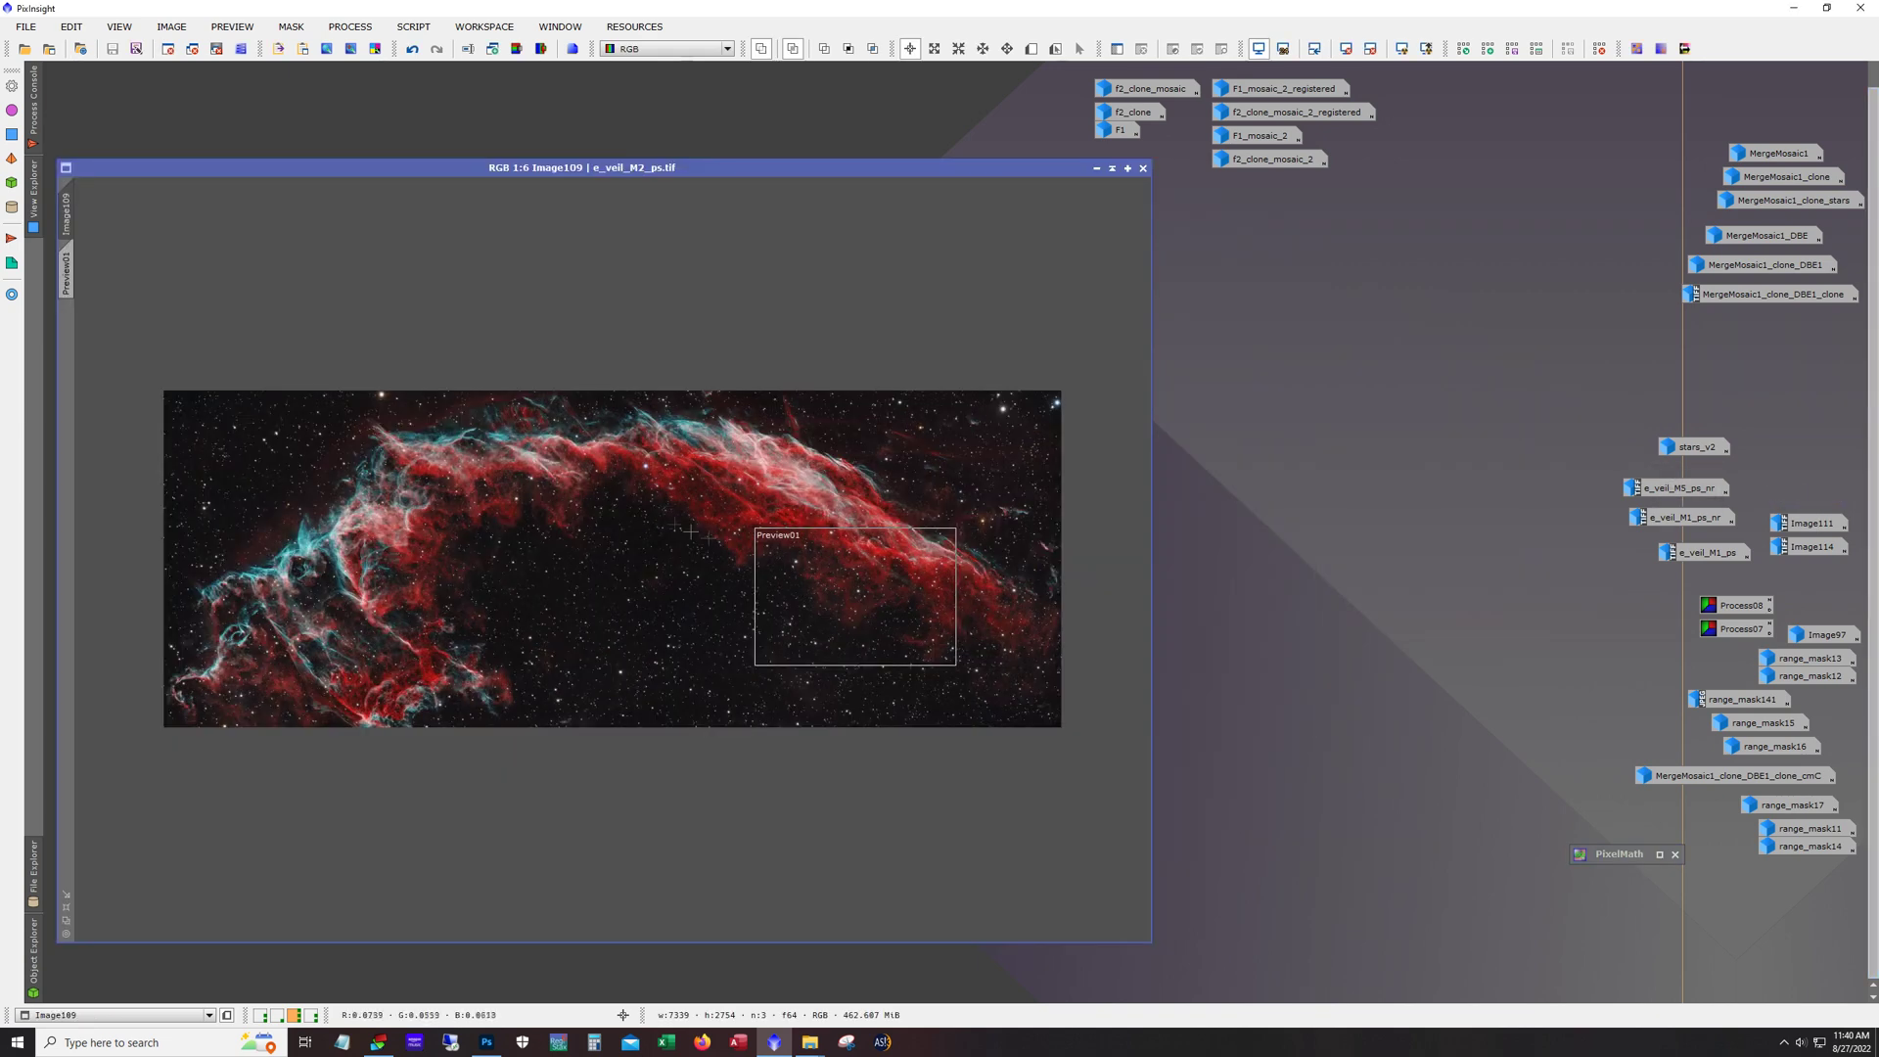
{"action": "double_click", "coordinate": [1812, 524]}
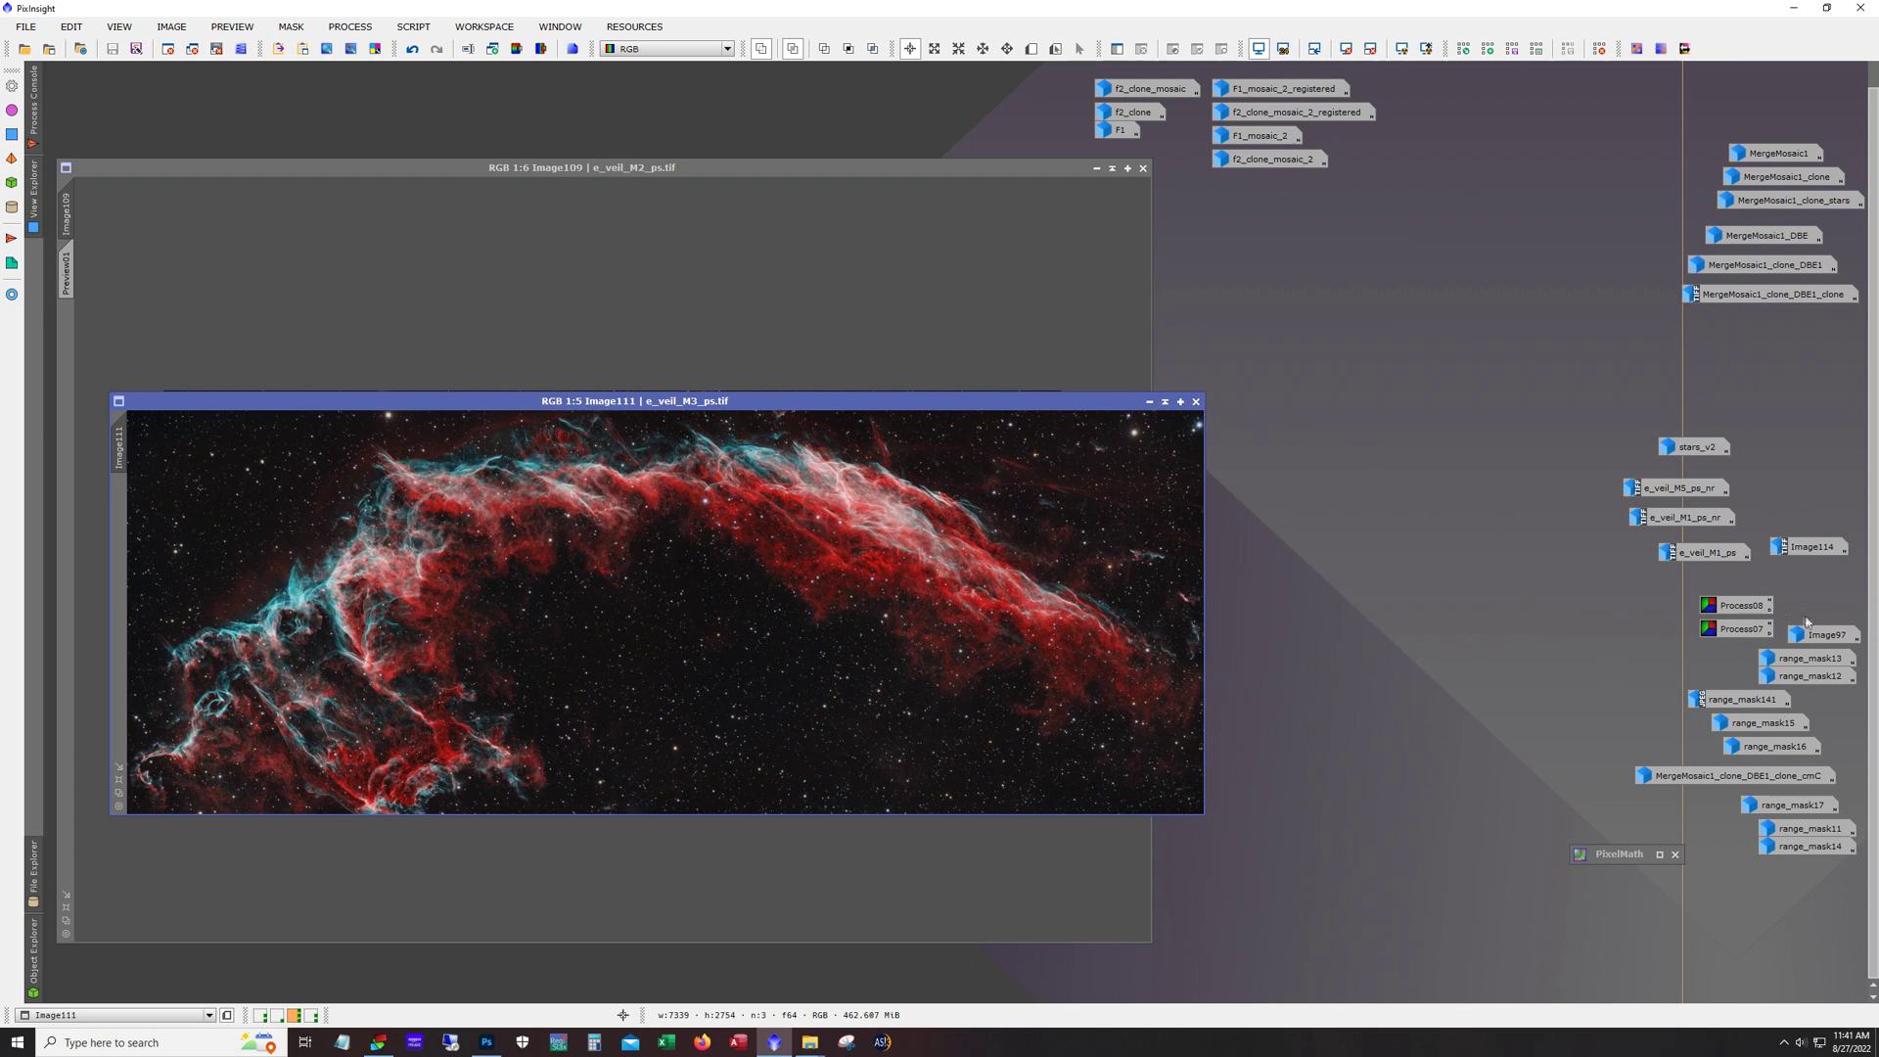
{"action": "double_click", "coordinate": [1809, 551]}
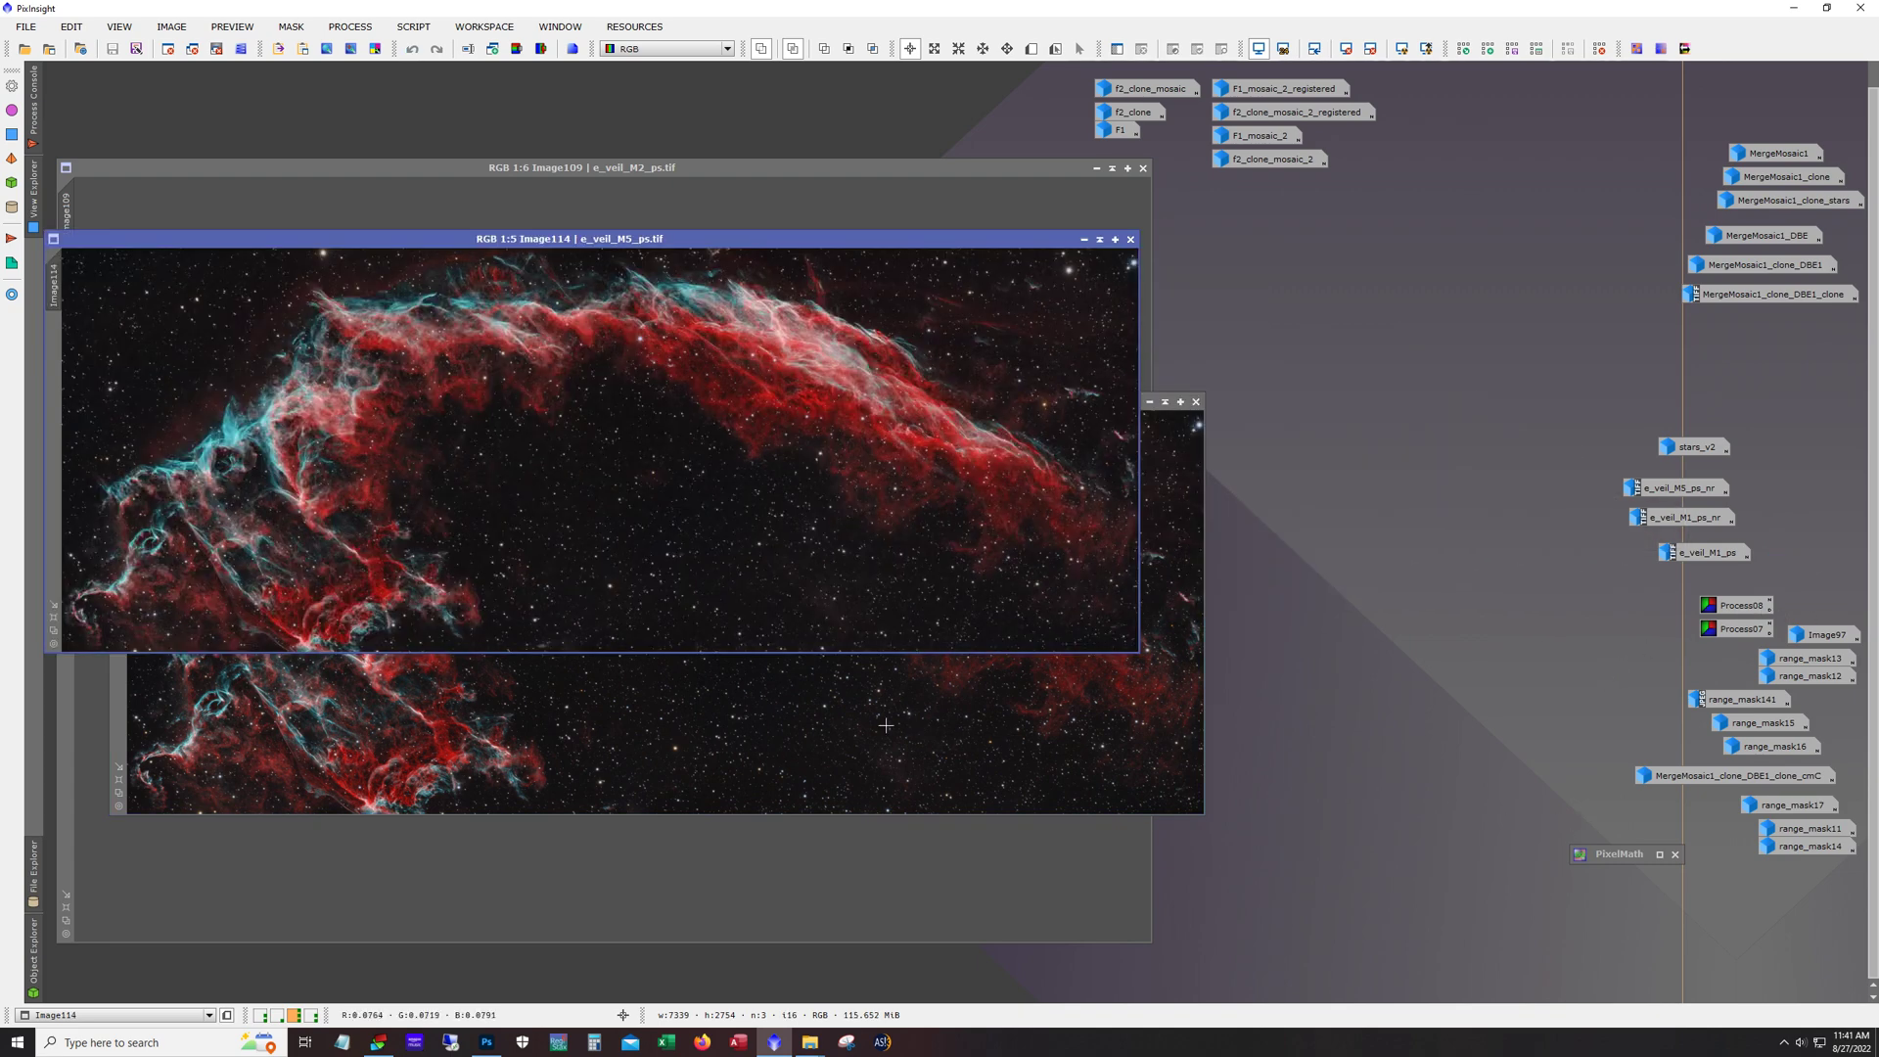
{"action": "key", "text": "ctrl+Tab"}
{"action": "left_click", "coordinate": [411, 852]}
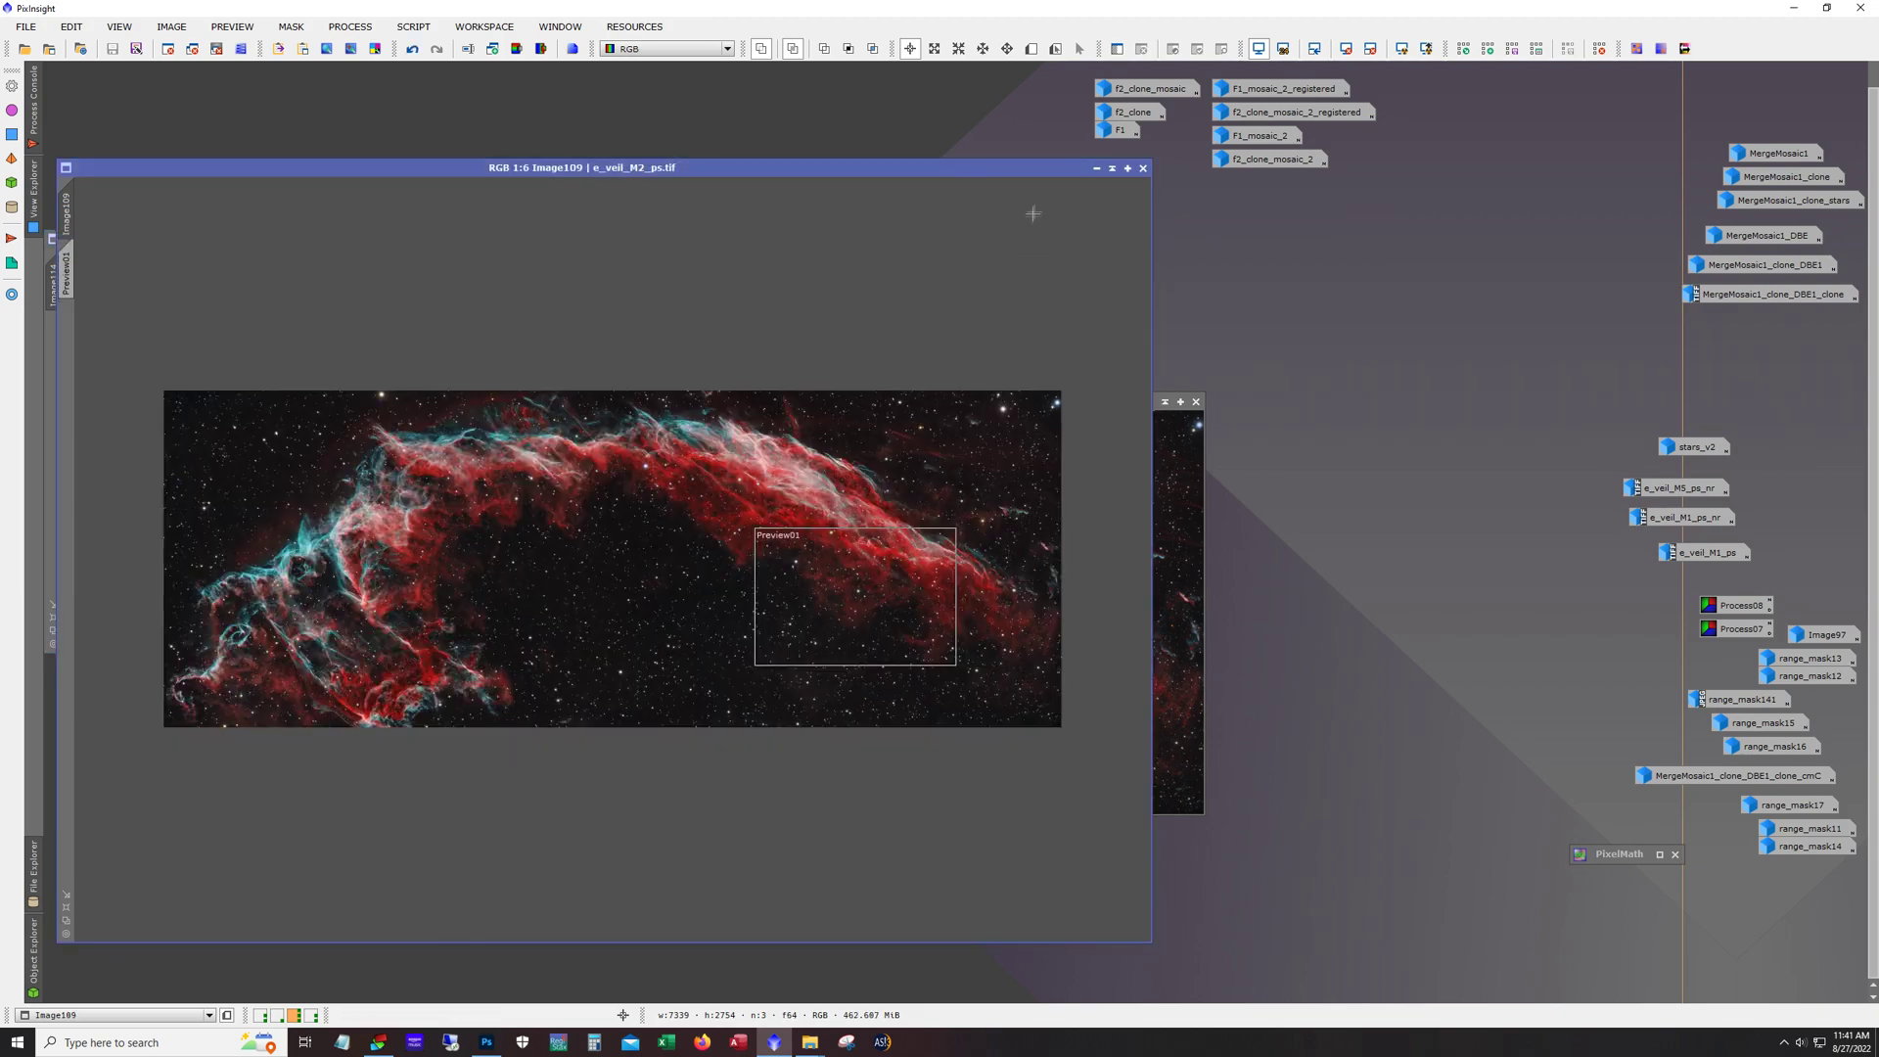
{"action": "left_click", "coordinate": [1097, 170]}
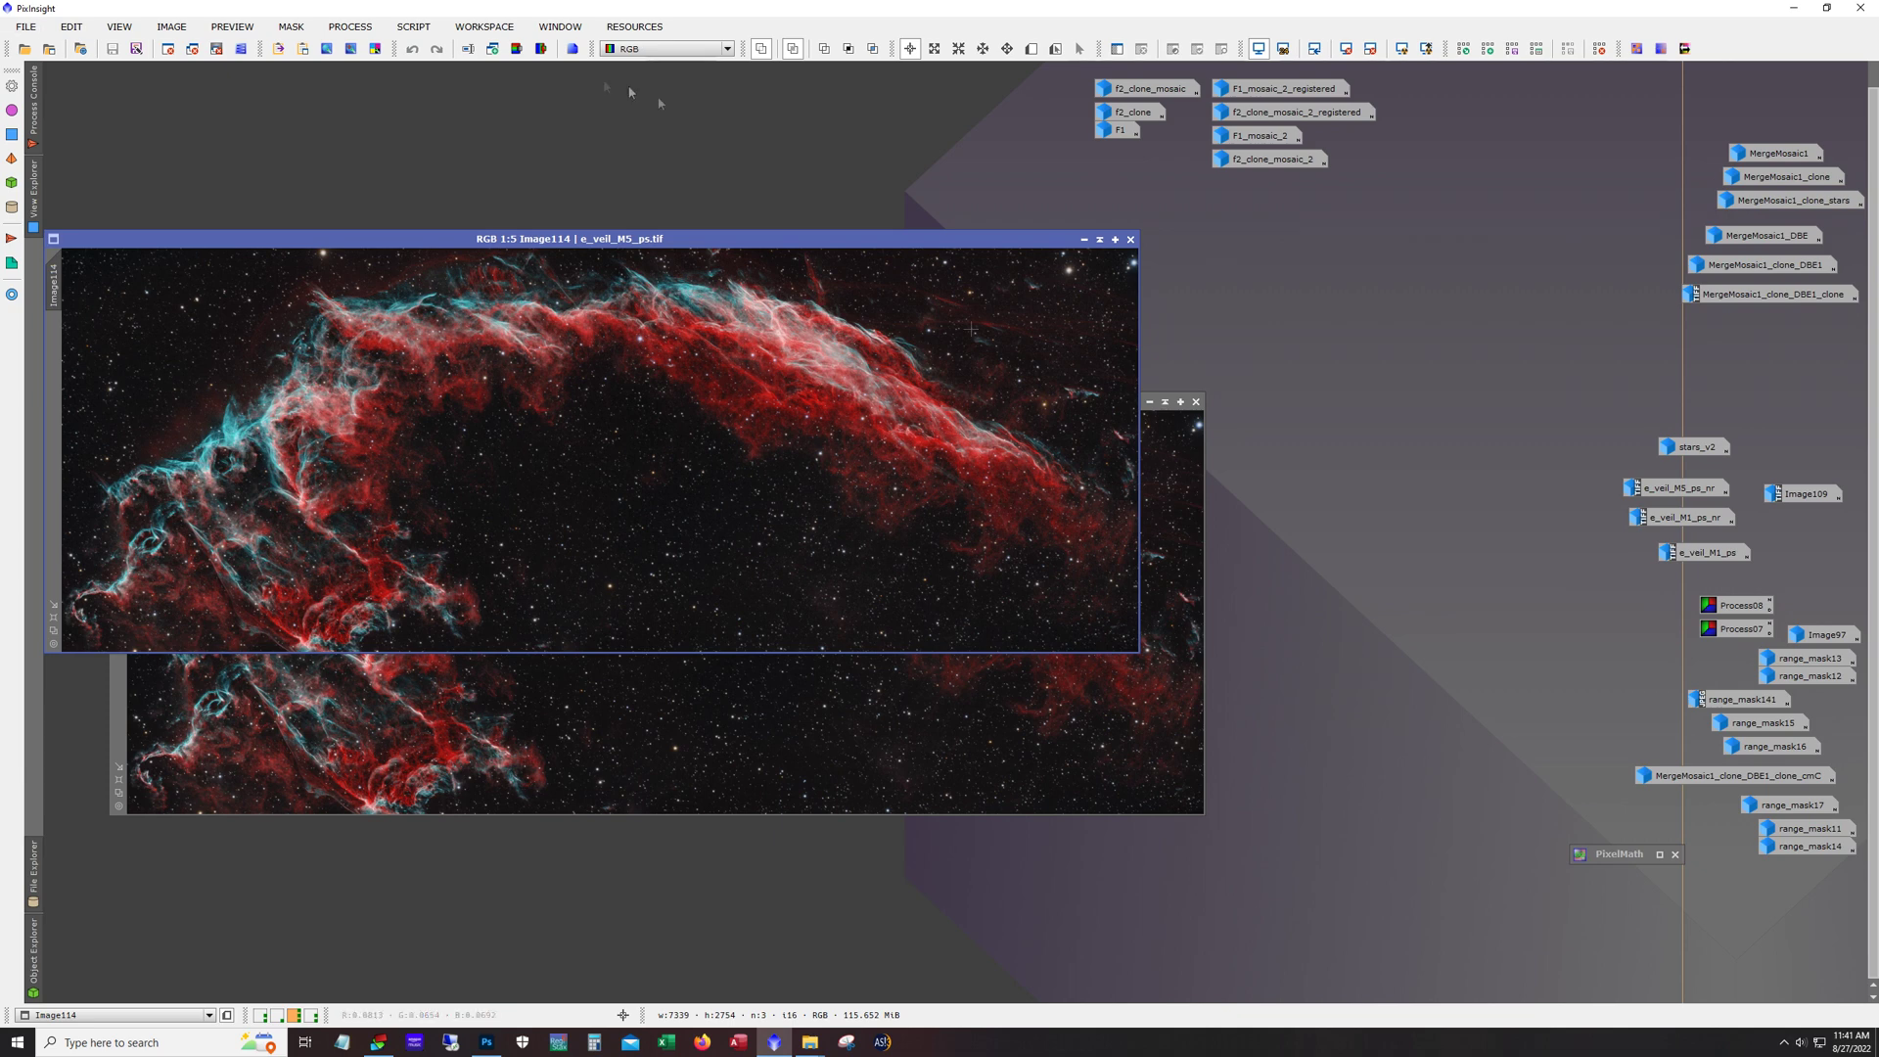
Step: Enlarge and zoom into e_veil_M5_ps to inspect it, then minimise it to an icon
{"action": "left_click_drag", "start_coordinate": [520, 244], "coordinate": [559, 142]}
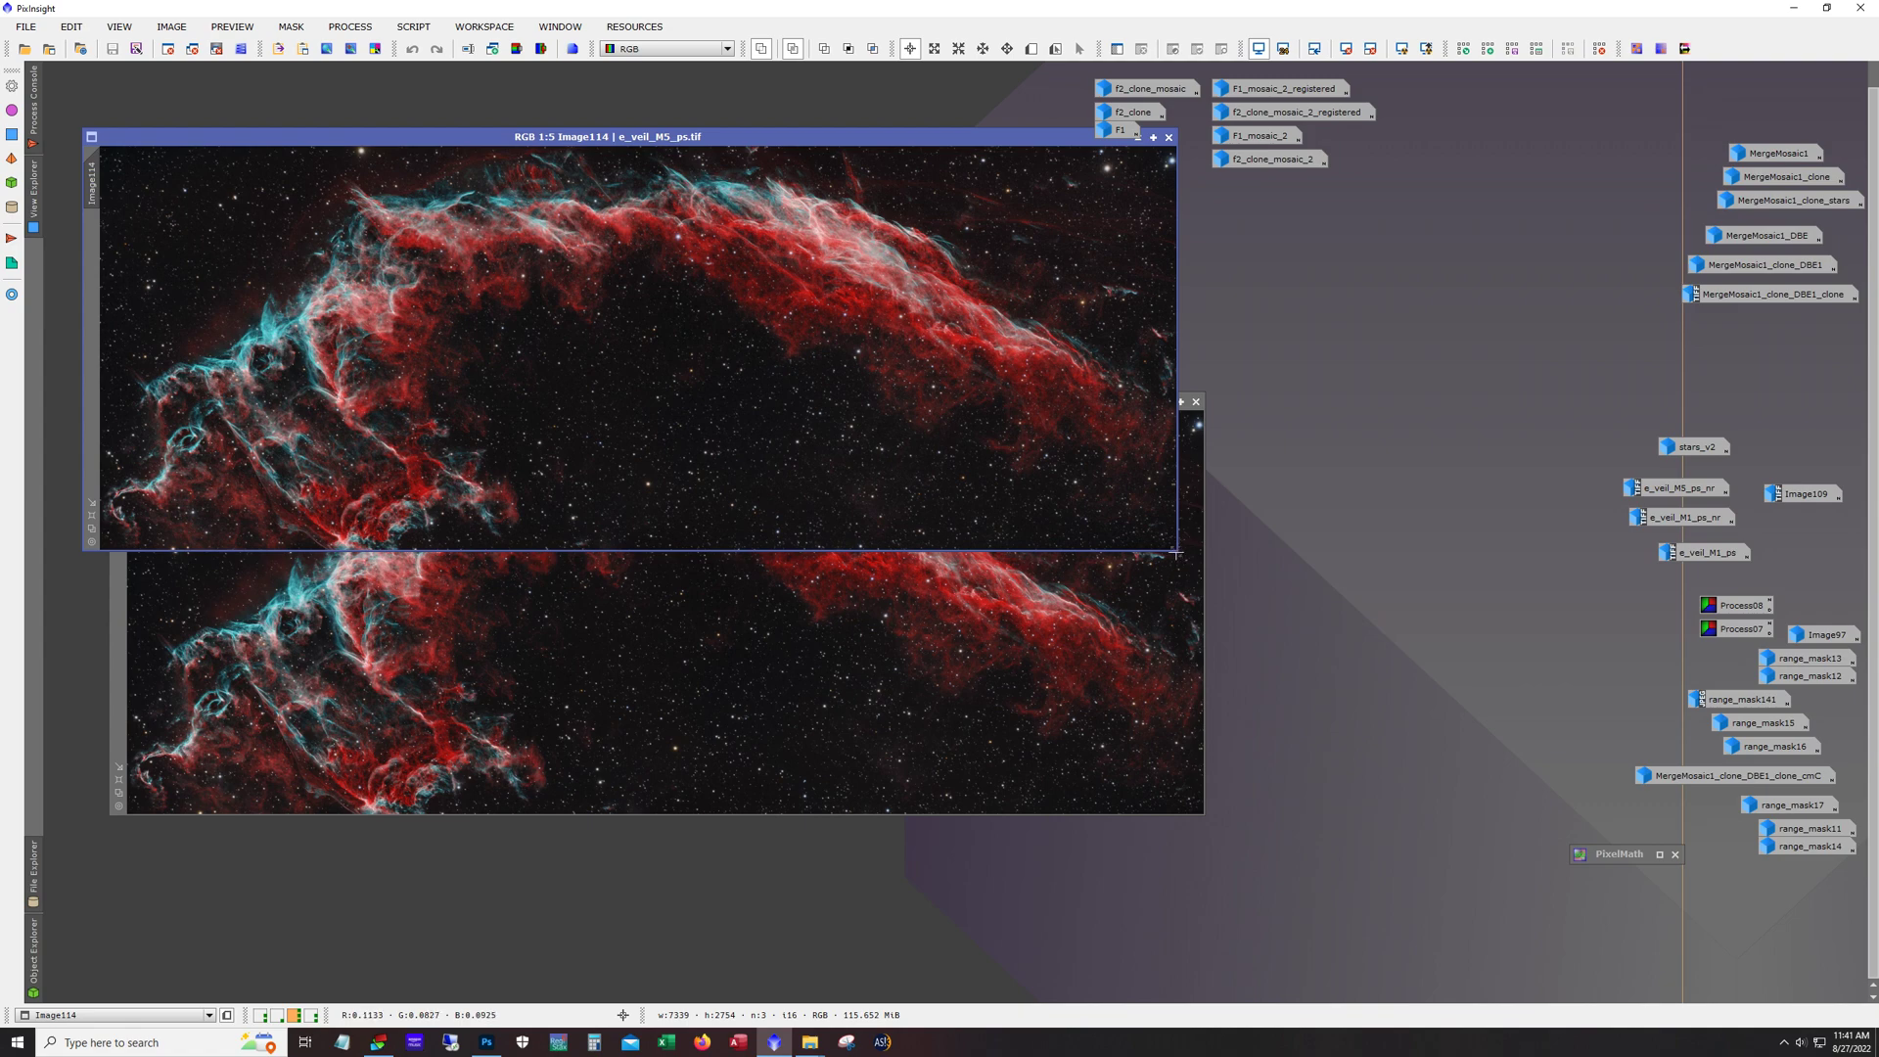
{"action": "left_click_drag", "start_coordinate": [1176, 553], "coordinate": [1715, 954]}
{"action": "key", "text": "ctrl+plus"}
{"action": "key", "text": "ctrl+plus"}
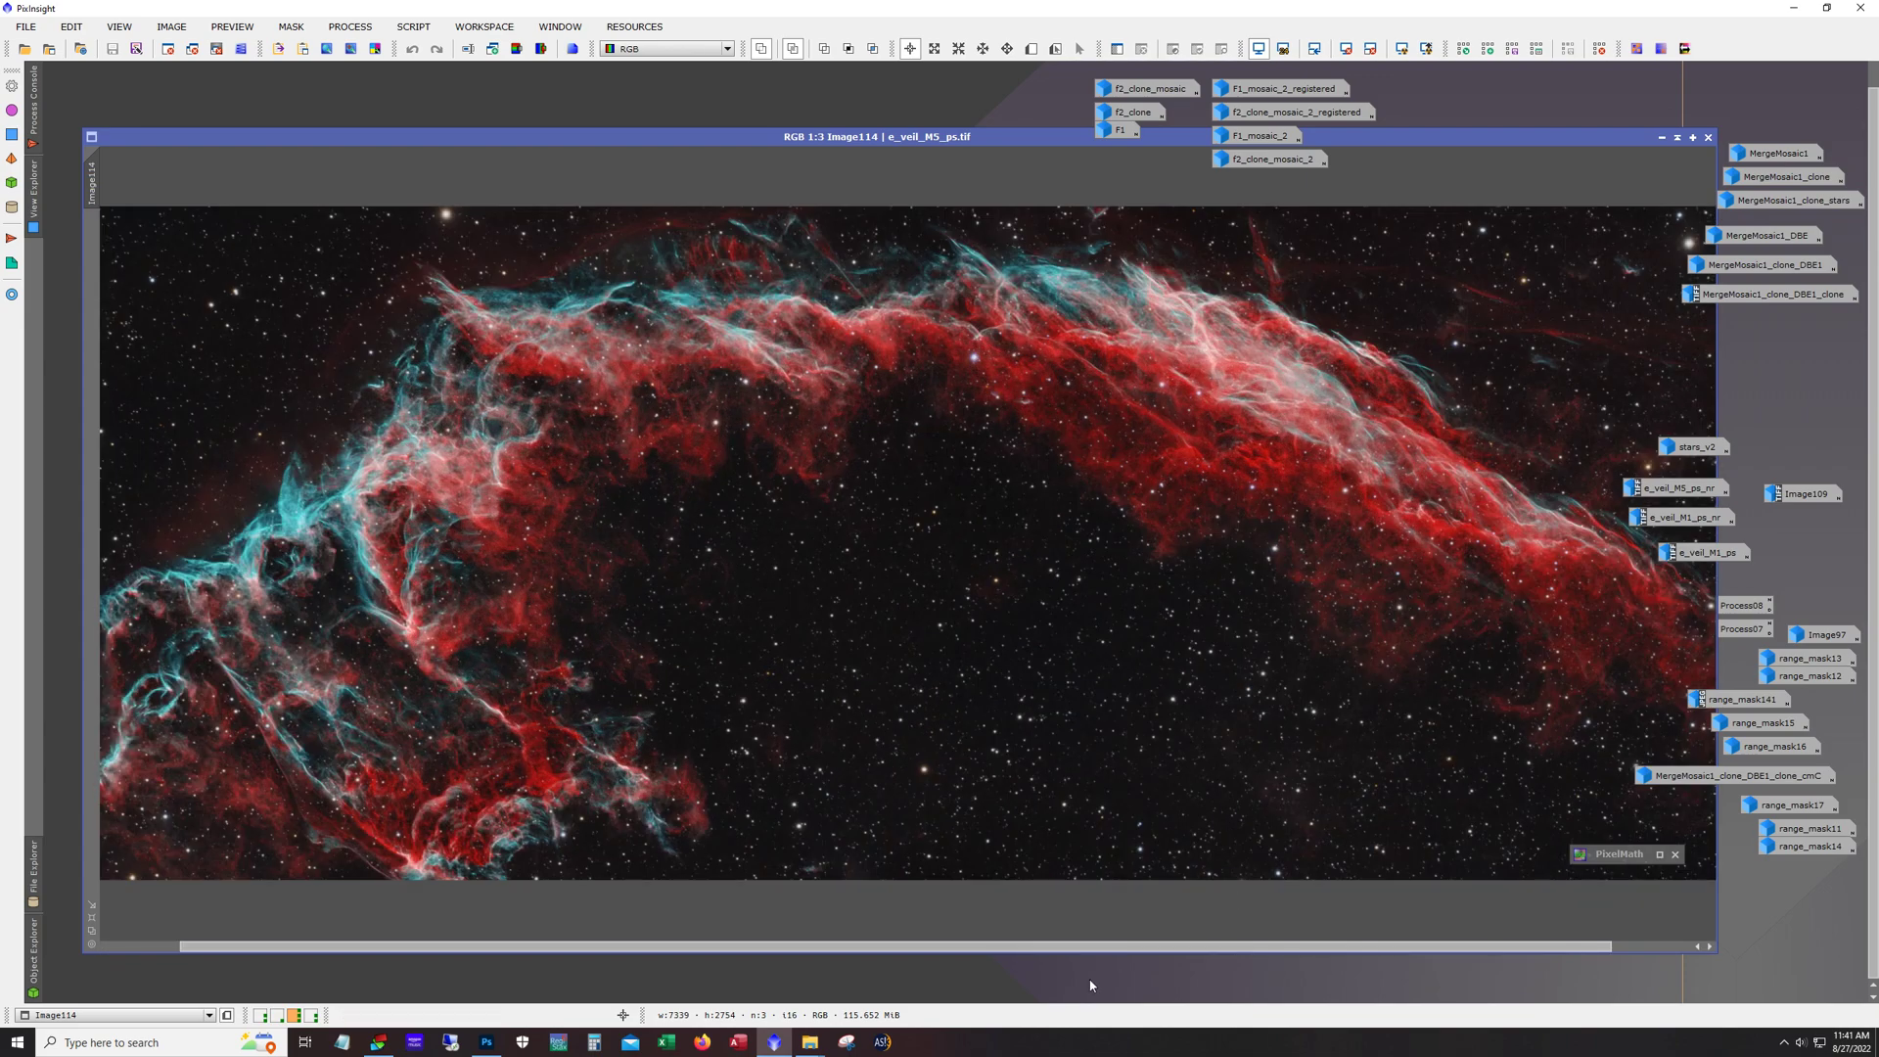
{"action": "scroll", "coordinate": [1057, 696], "scroll_direction": "up", "scroll_amount": 1}
{"action": "left_click_drag", "start_coordinate": [1080, 943], "coordinate": [754, 974]}
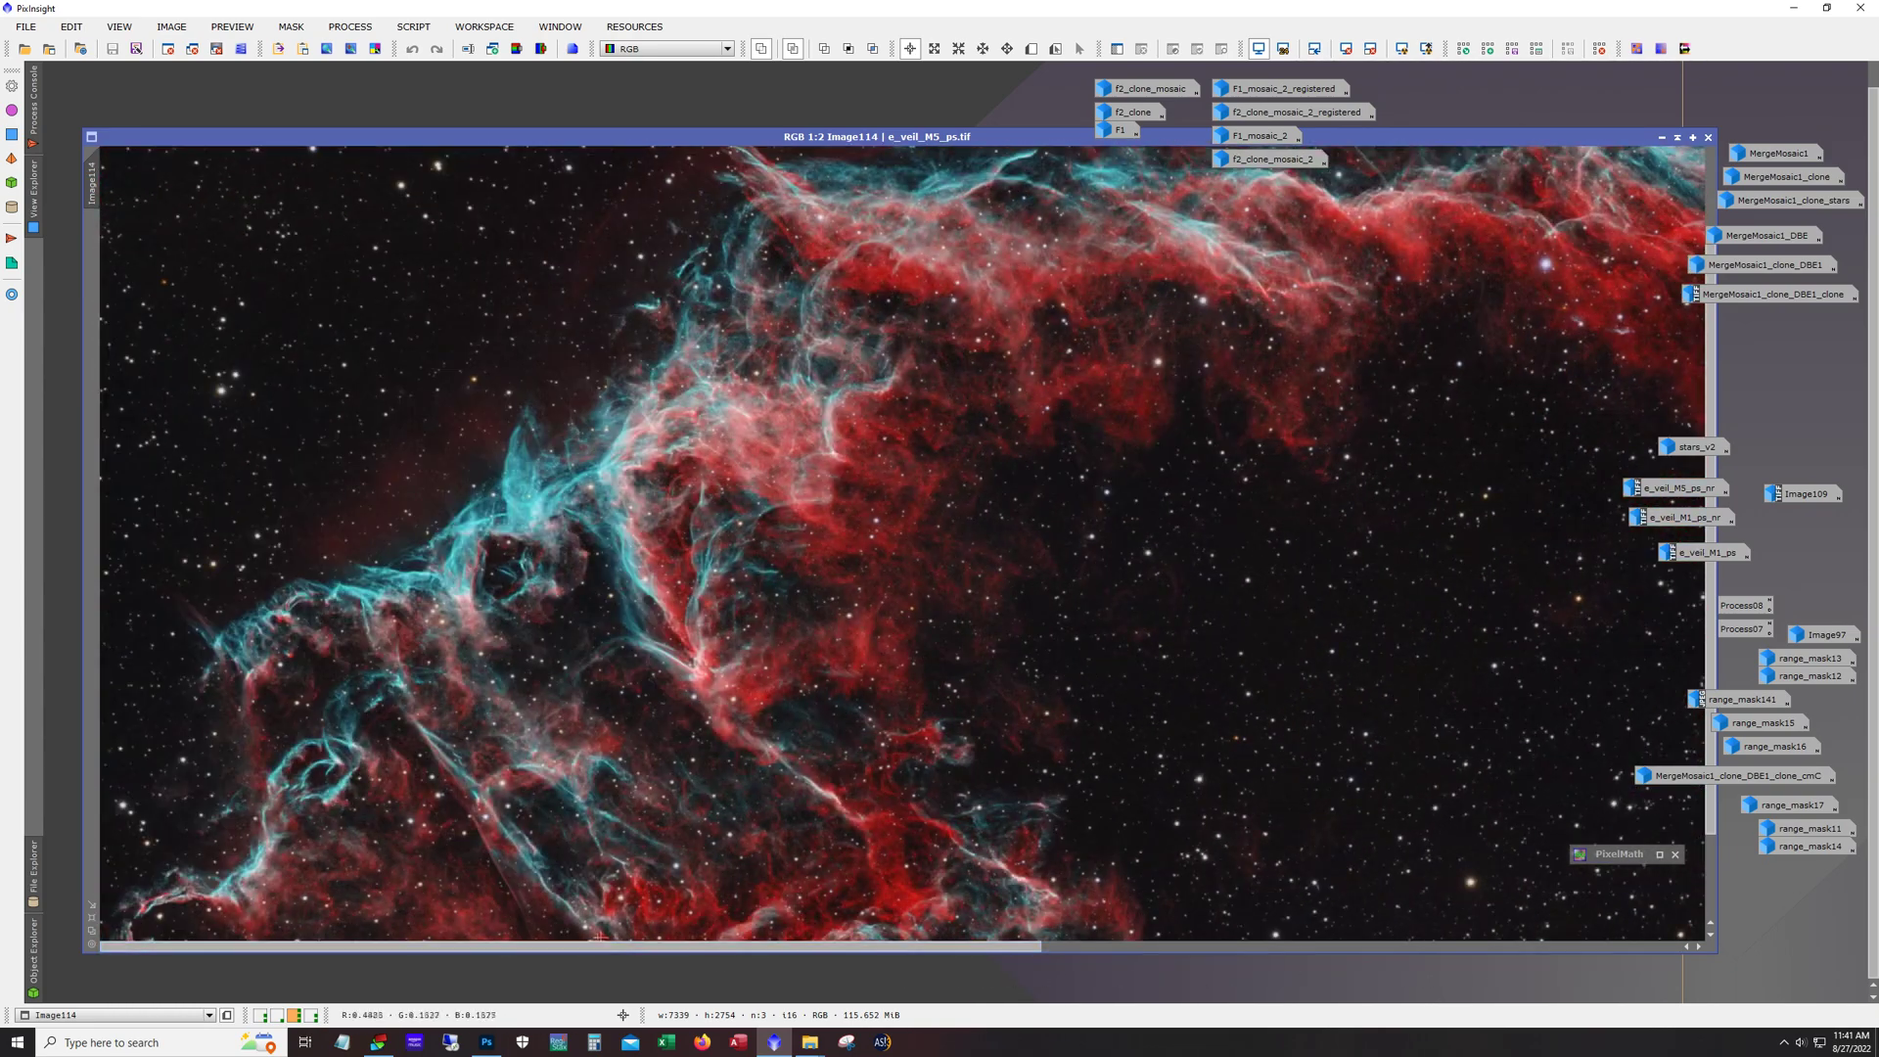
{"action": "left_click_drag", "start_coordinate": [1703, 406], "coordinate": [1690, 548]}
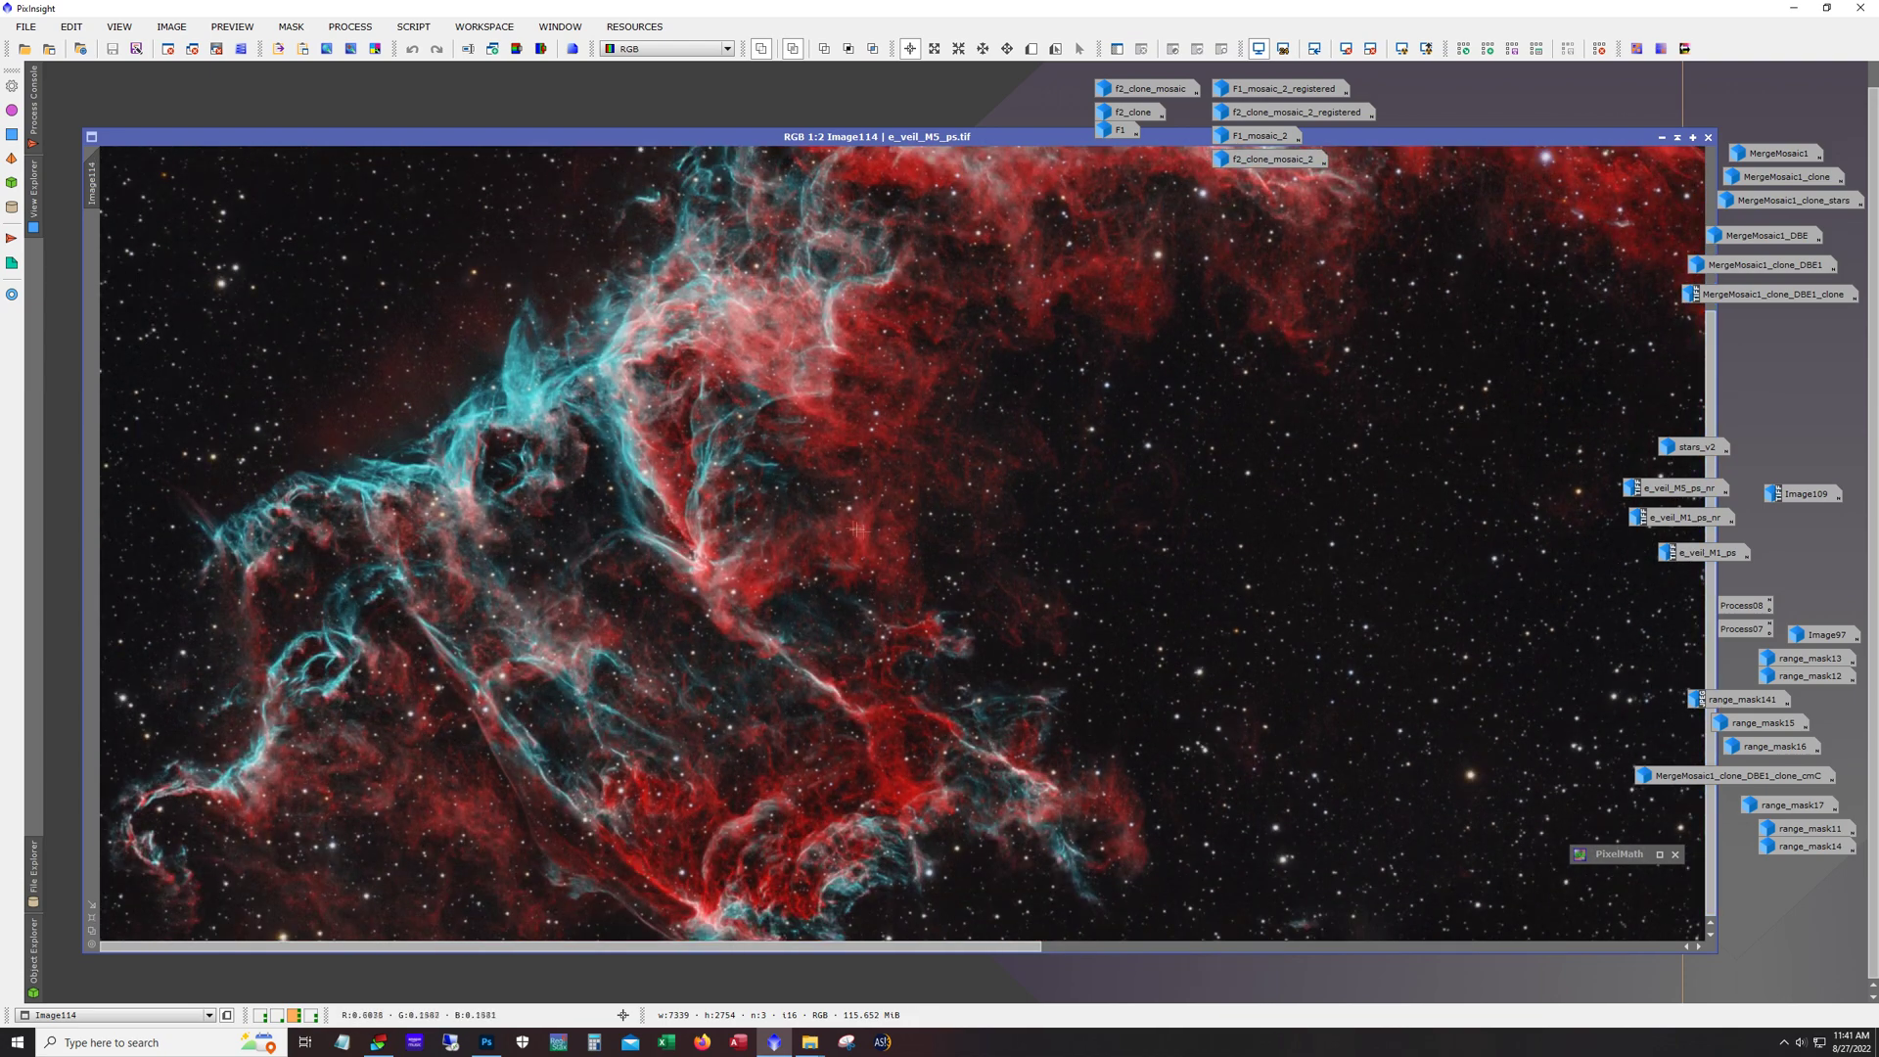
{"action": "scroll", "coordinate": [851, 527], "scroll_direction": "down", "scroll_amount": 1}
{"action": "scroll", "coordinate": [955, 624], "scroll_direction": "down", "scroll_amount": 1}
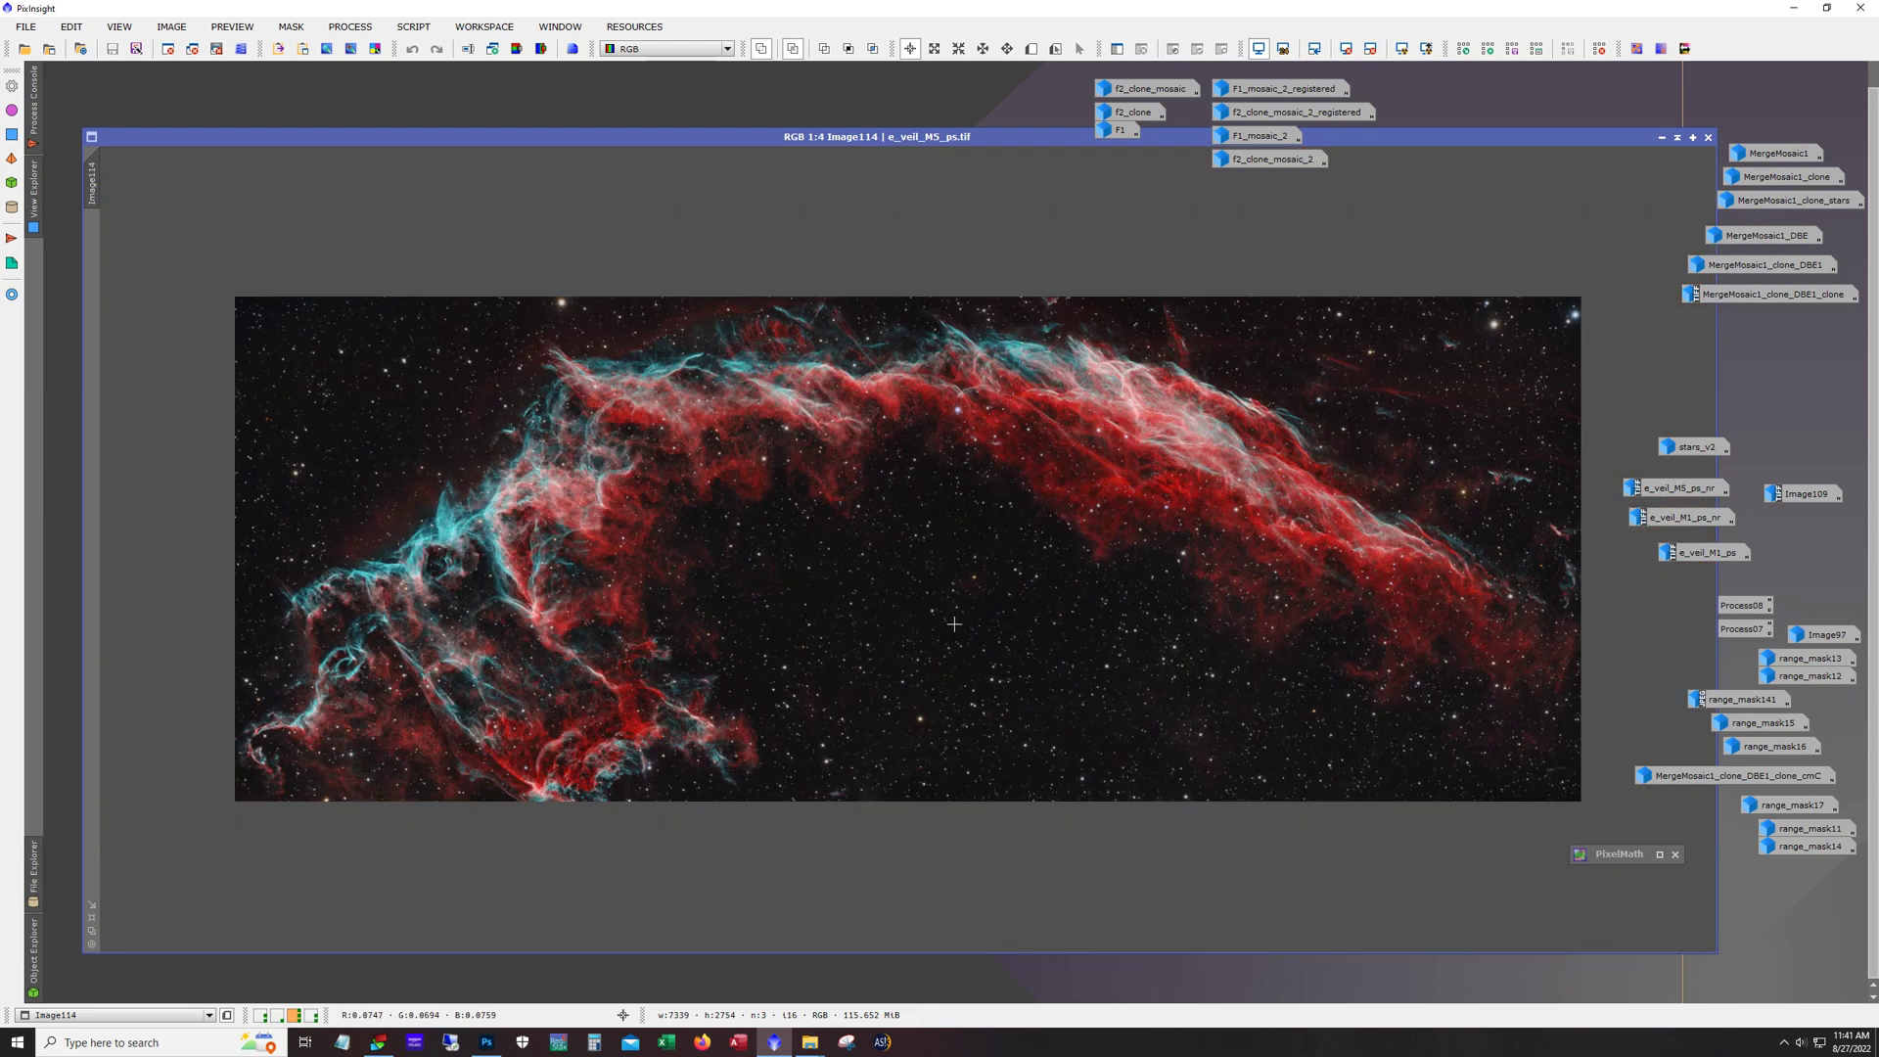
{"action": "scroll", "coordinate": [954, 624], "scroll_direction": "up", "scroll_amount": 1}
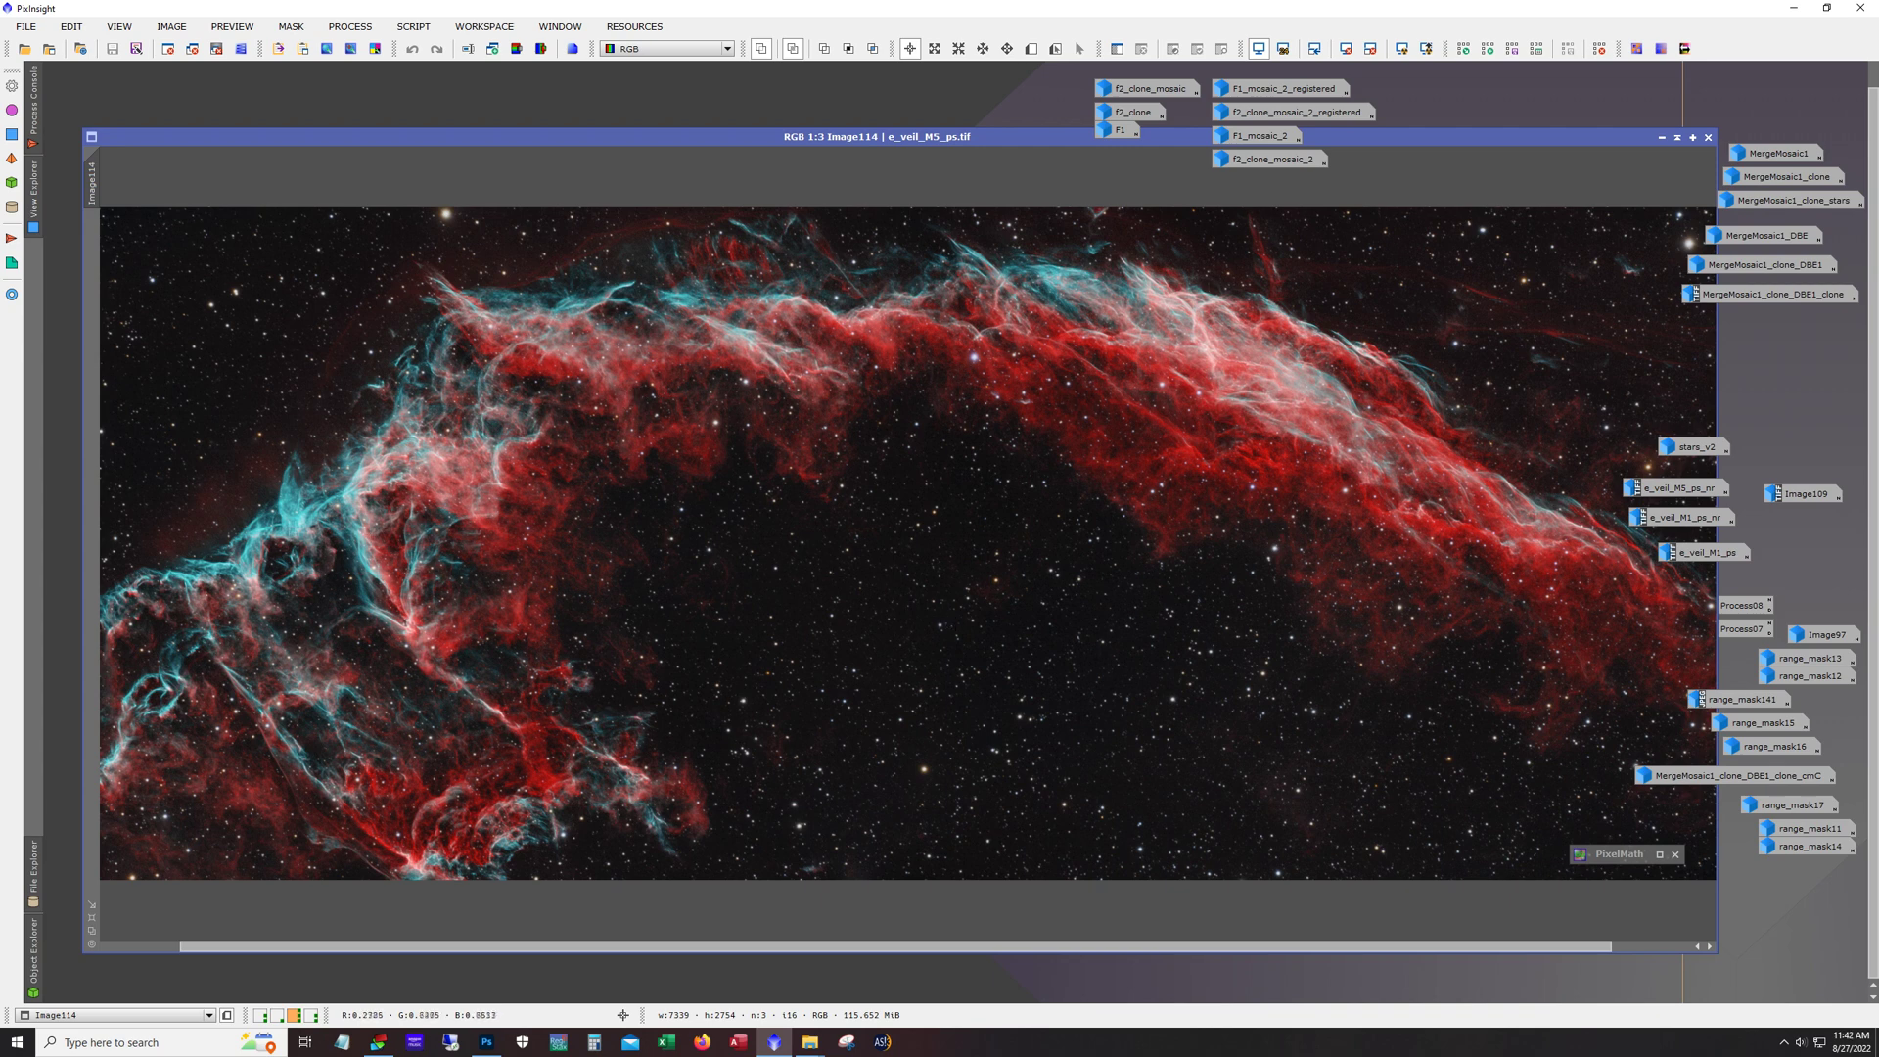
{"action": "scroll", "coordinate": [751, 554], "scroll_direction": "down", "scroll_amount": 1}
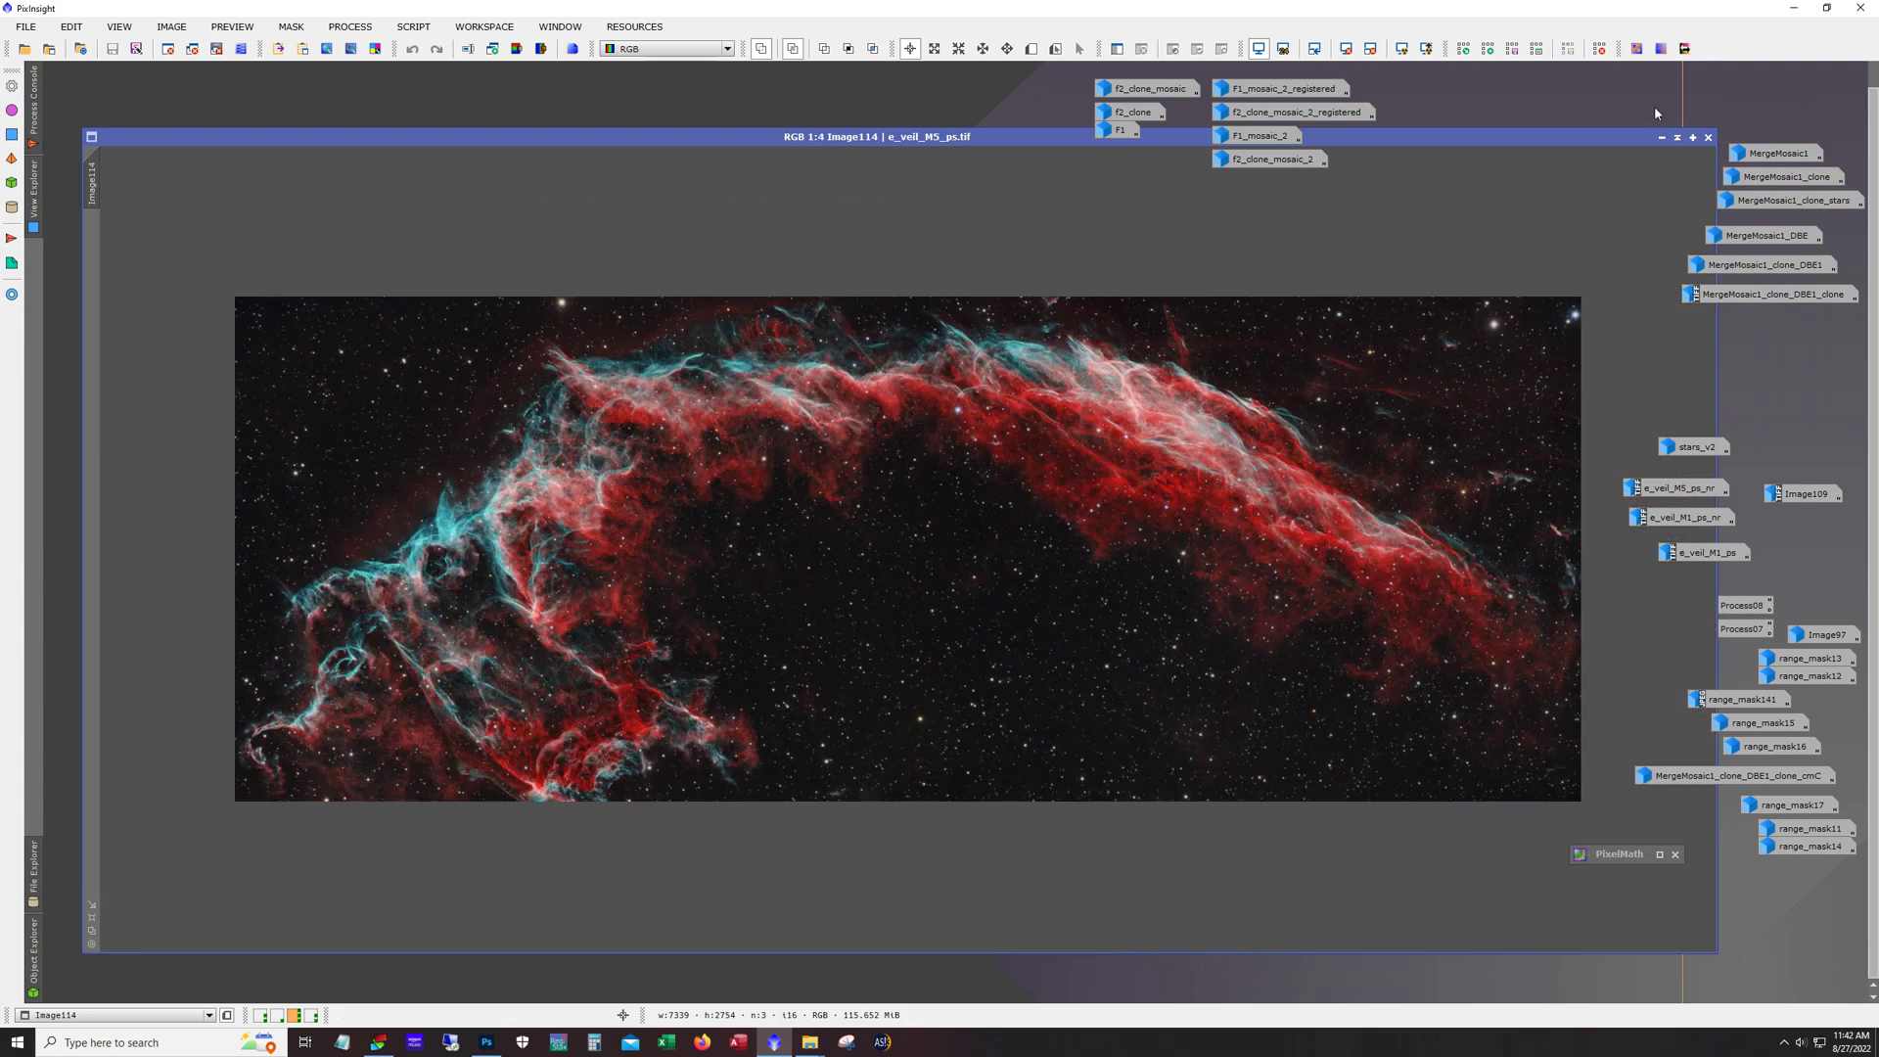
{"action": "left_click", "coordinate": [1661, 140]}
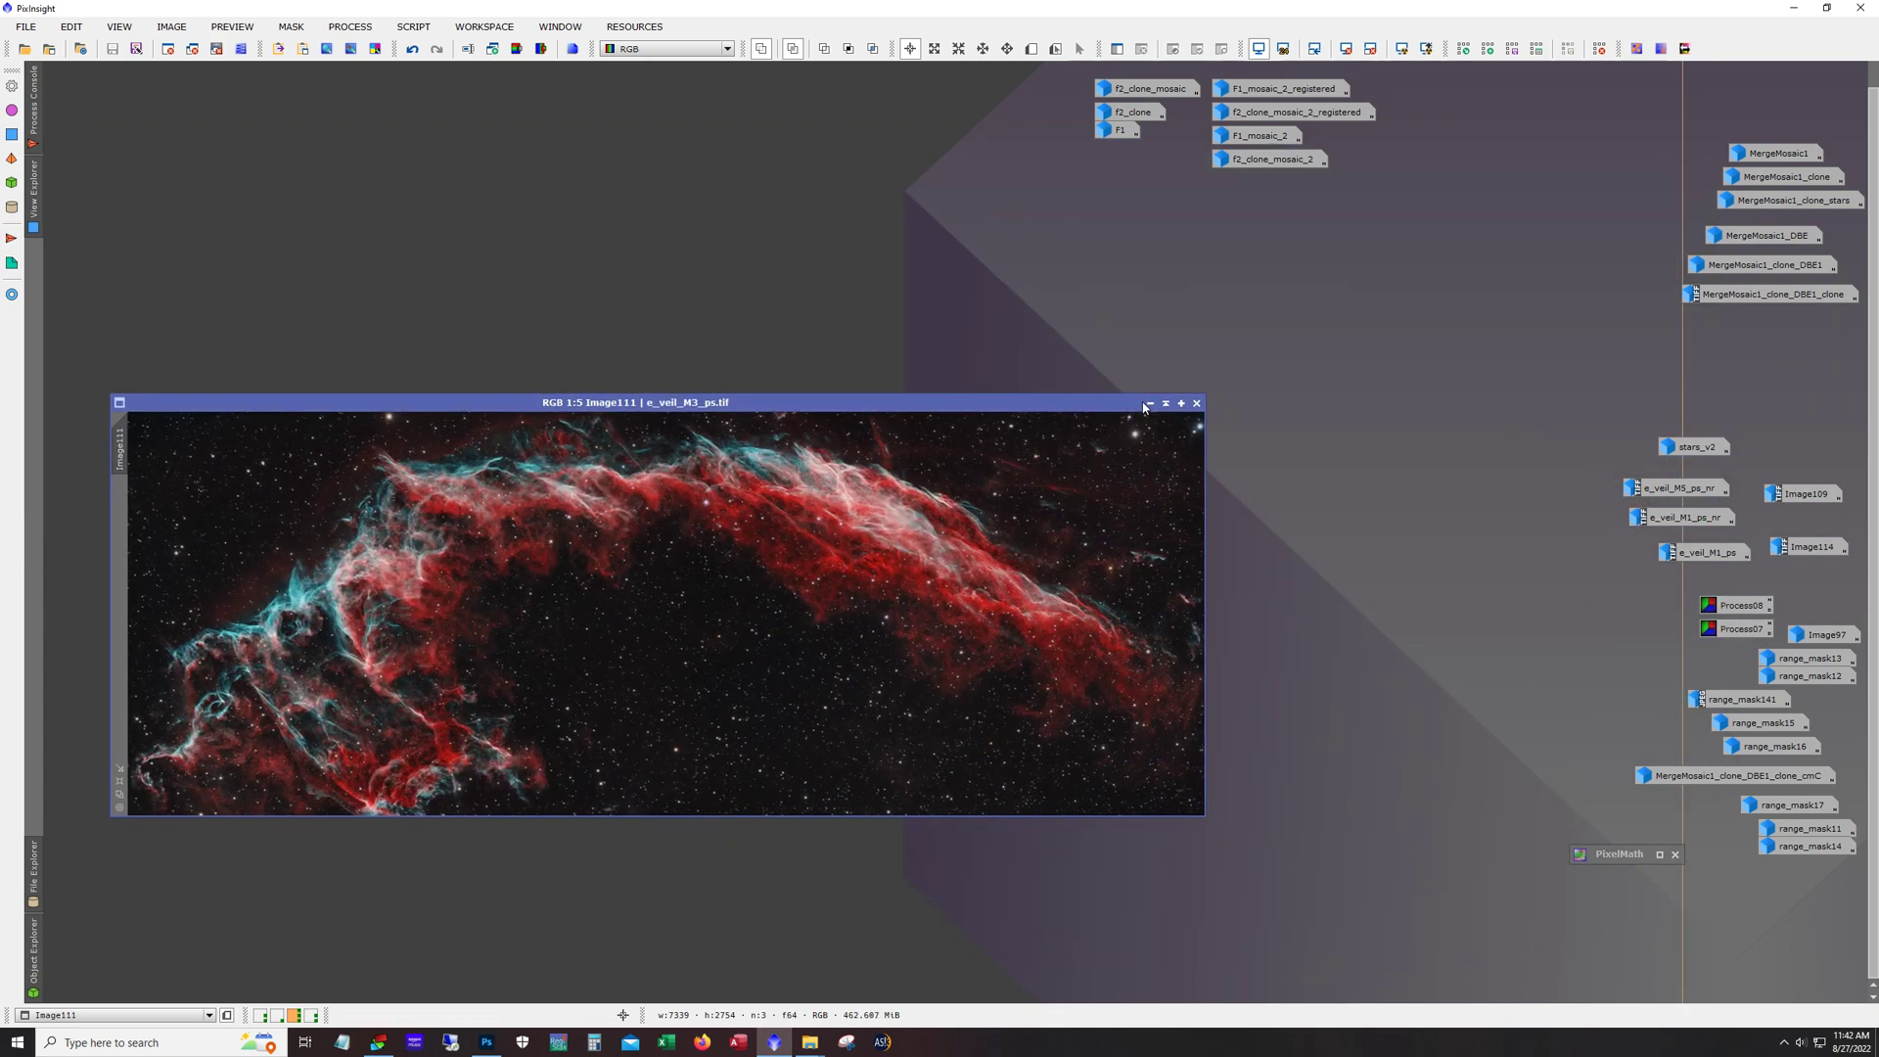
Step: Minimise e_veil_M3_ps and open the starless e_veil_M5_ps_nr in an enlarged window
{"action": "left_click", "coordinate": [1148, 401]}
{"action": "double_click", "coordinate": [1659, 494]}
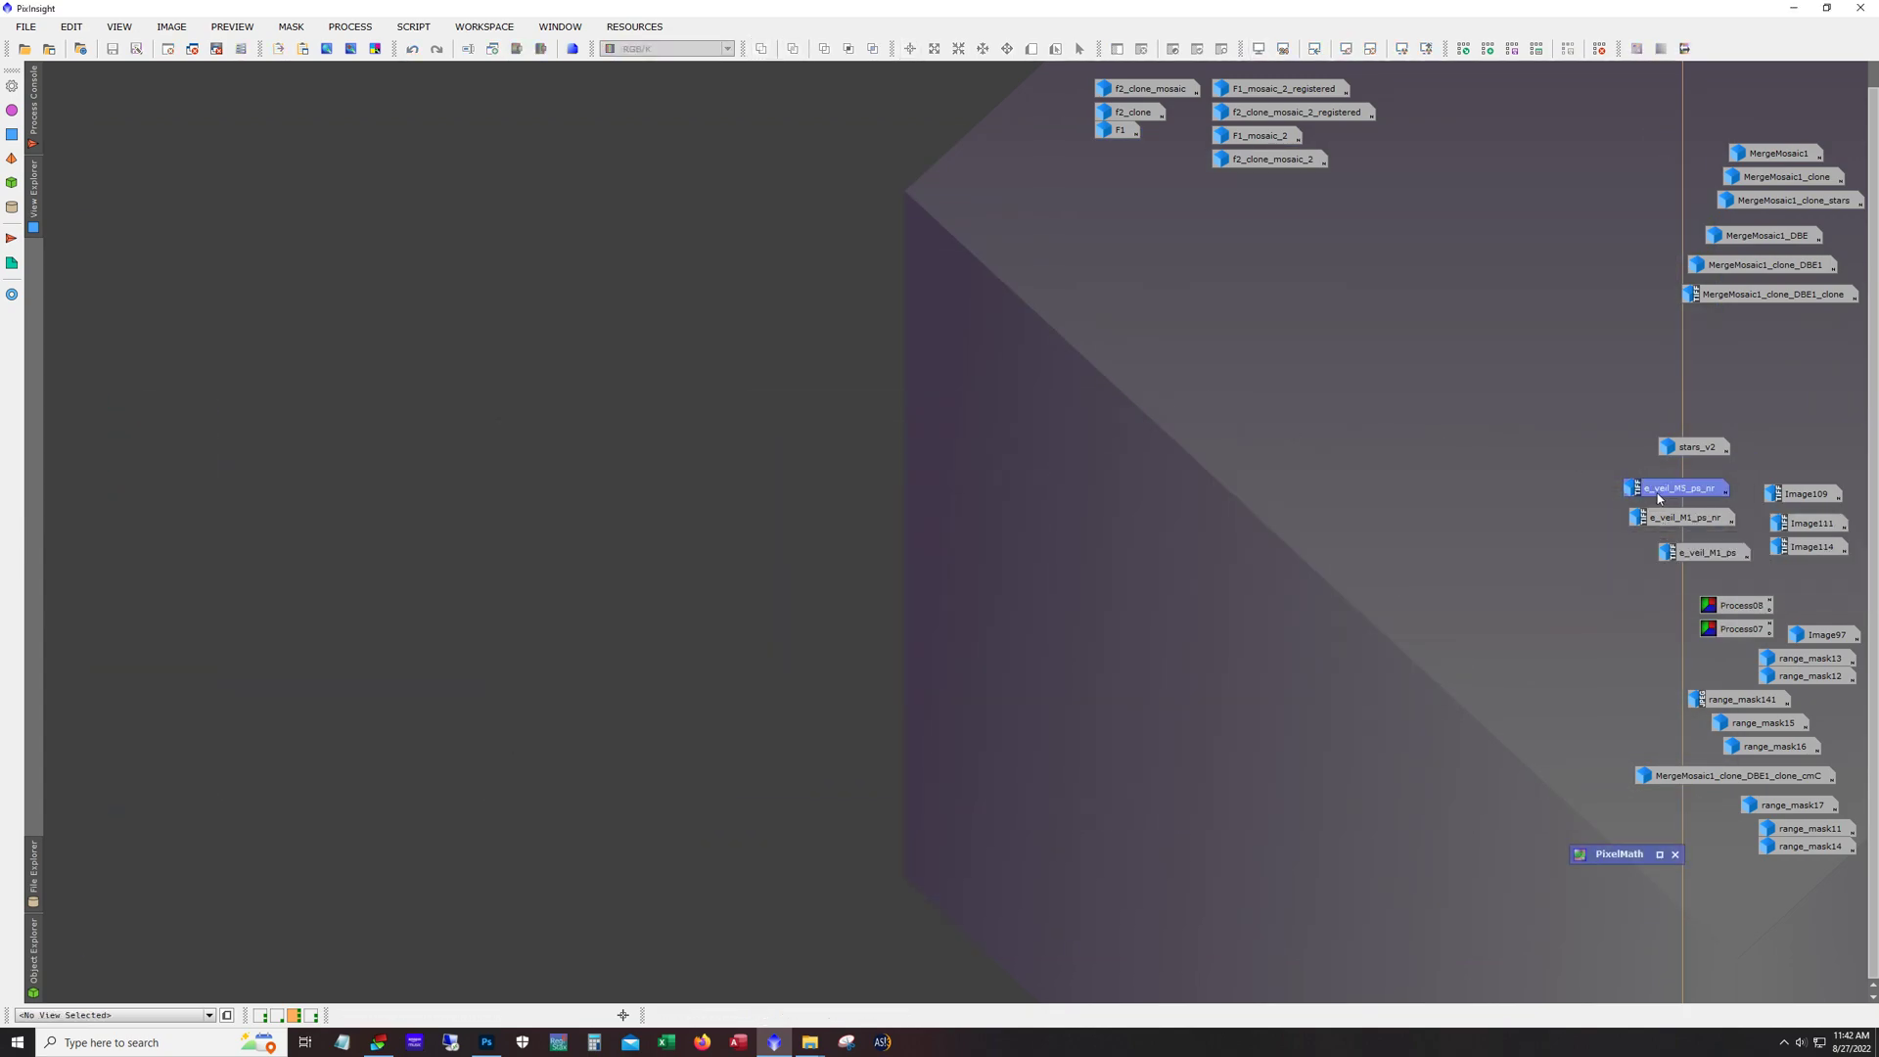
{"action": "left_click_drag", "start_coordinate": [617, 149], "coordinate": [620, 181]}
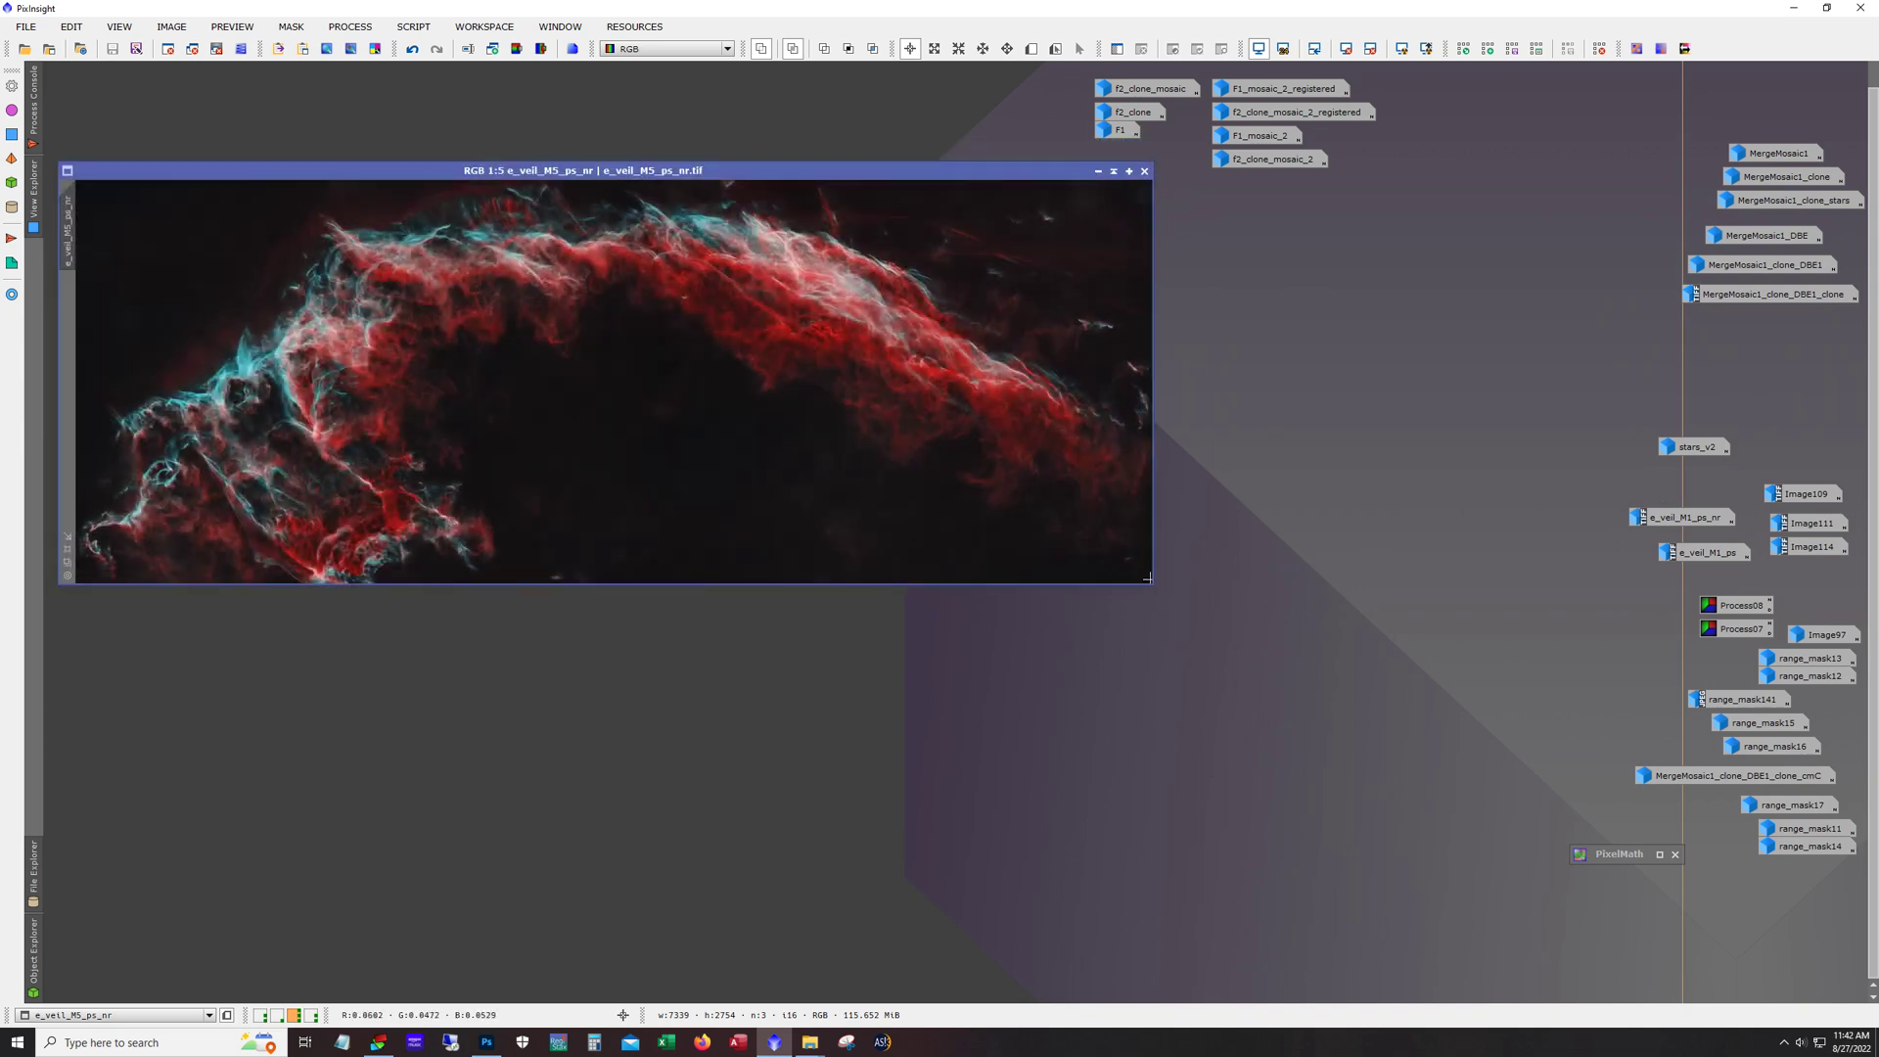
{"action": "left_click_drag", "start_coordinate": [1147, 579], "coordinate": [1713, 966]}
Step: Zoom in and pan across e_veil_M5_ps_nr to inspect the Ha and OIII Veil arc
{"action": "scroll", "coordinate": [1422, 676], "scroll_direction": "up", "scroll_amount": 1}
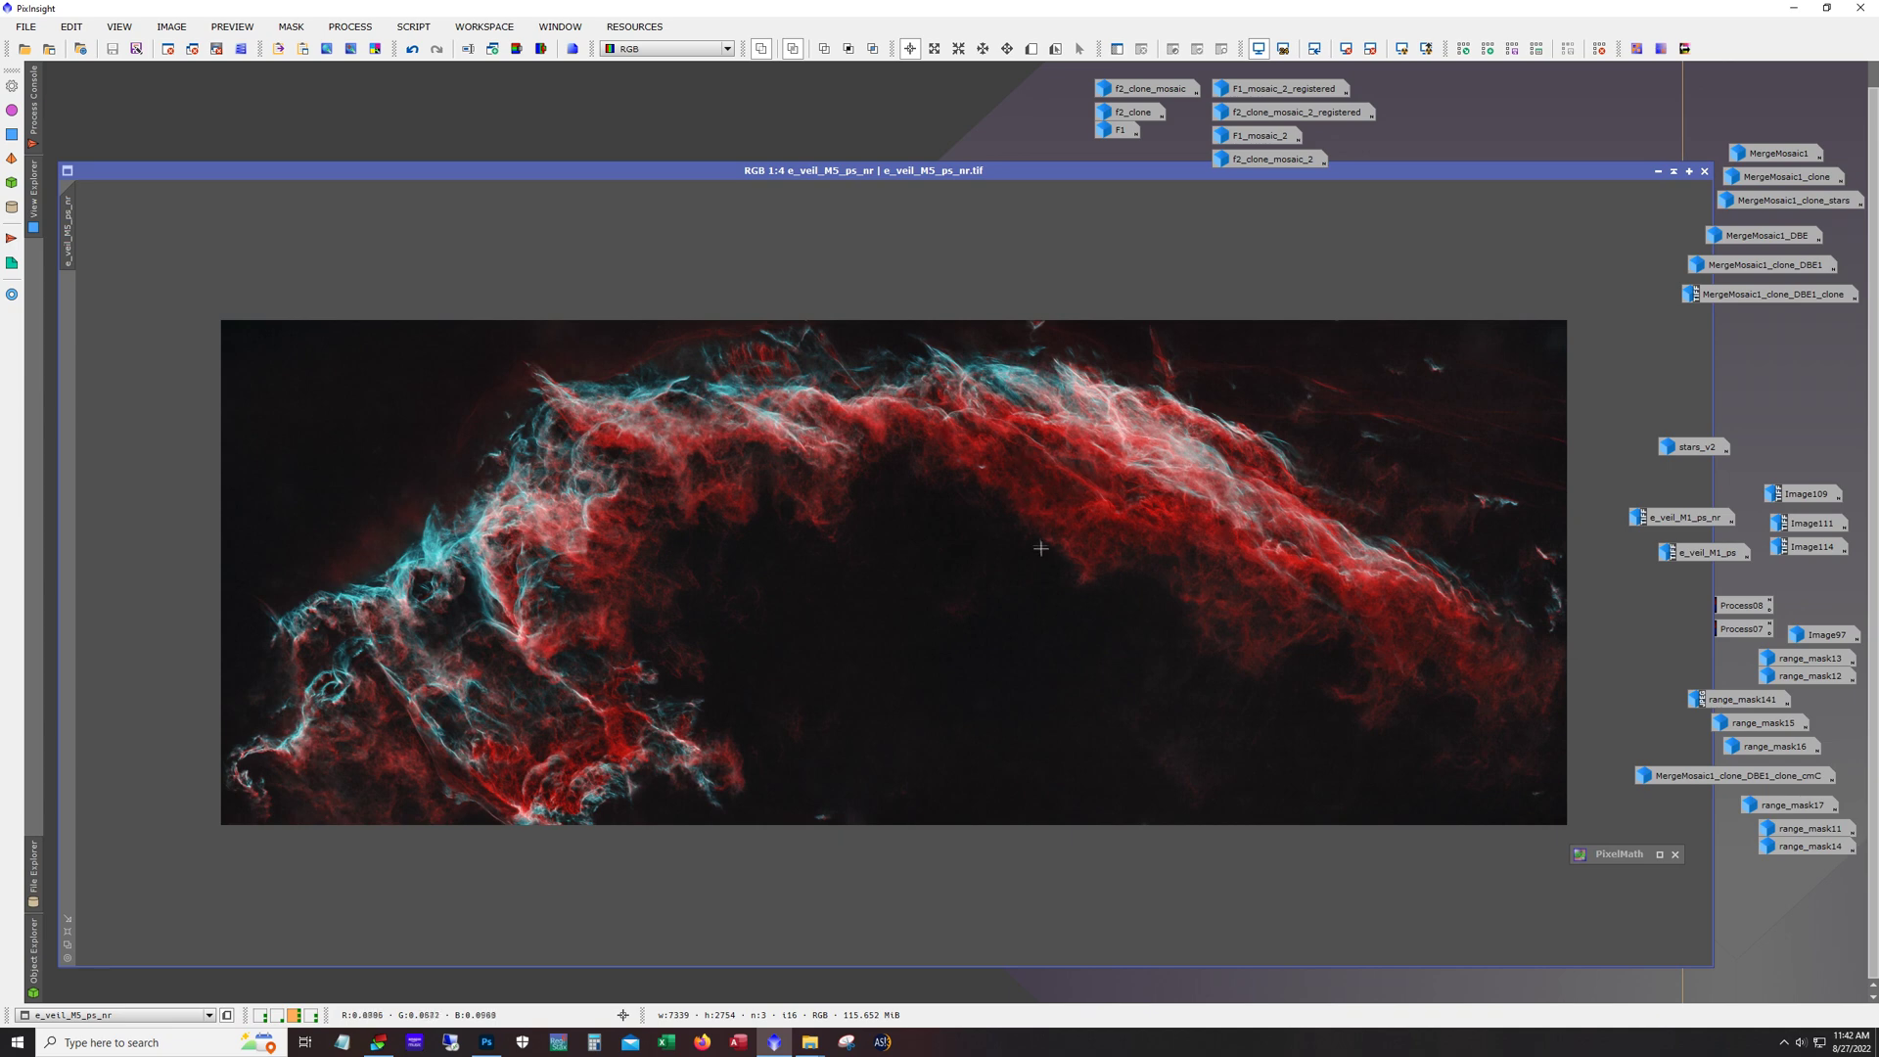
{"action": "scroll", "coordinate": [773, 666], "scroll_direction": "up", "scroll_amount": 1}
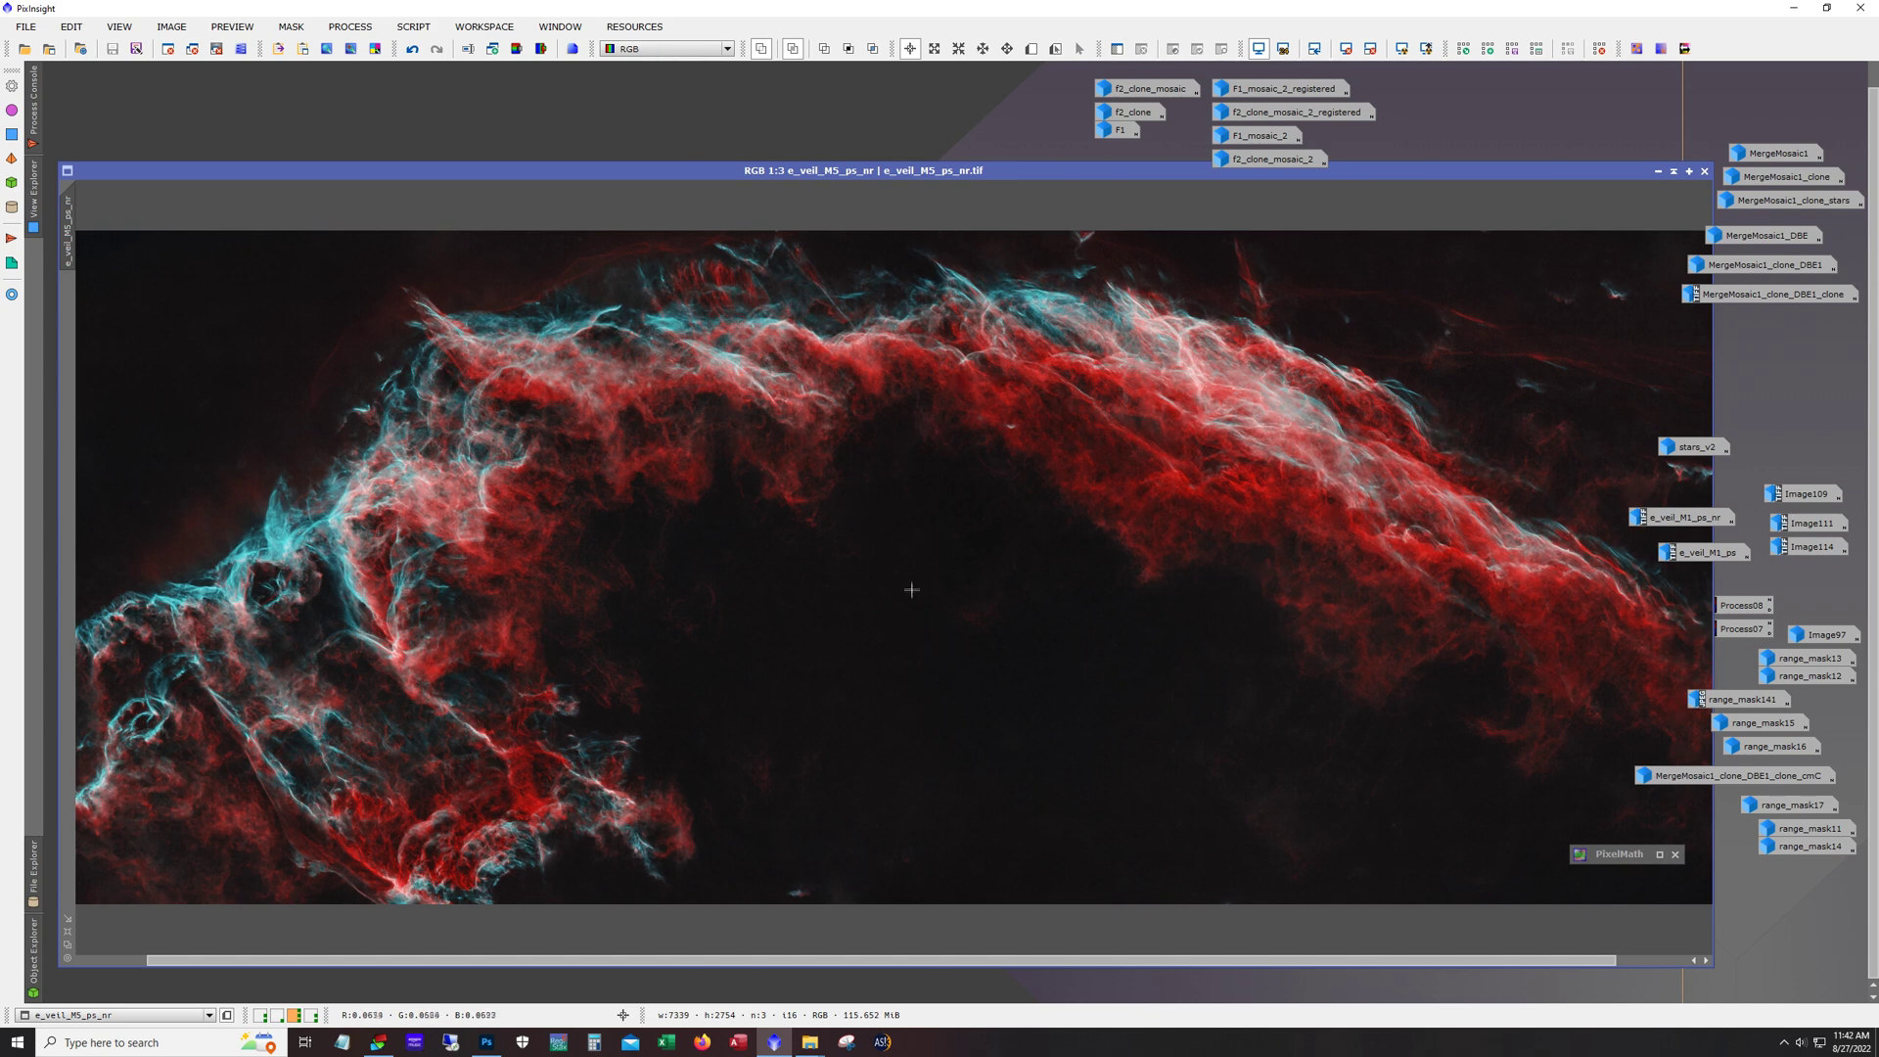
{"action": "scroll", "coordinate": [909, 568], "scroll_direction": "up", "scroll_amount": 1}
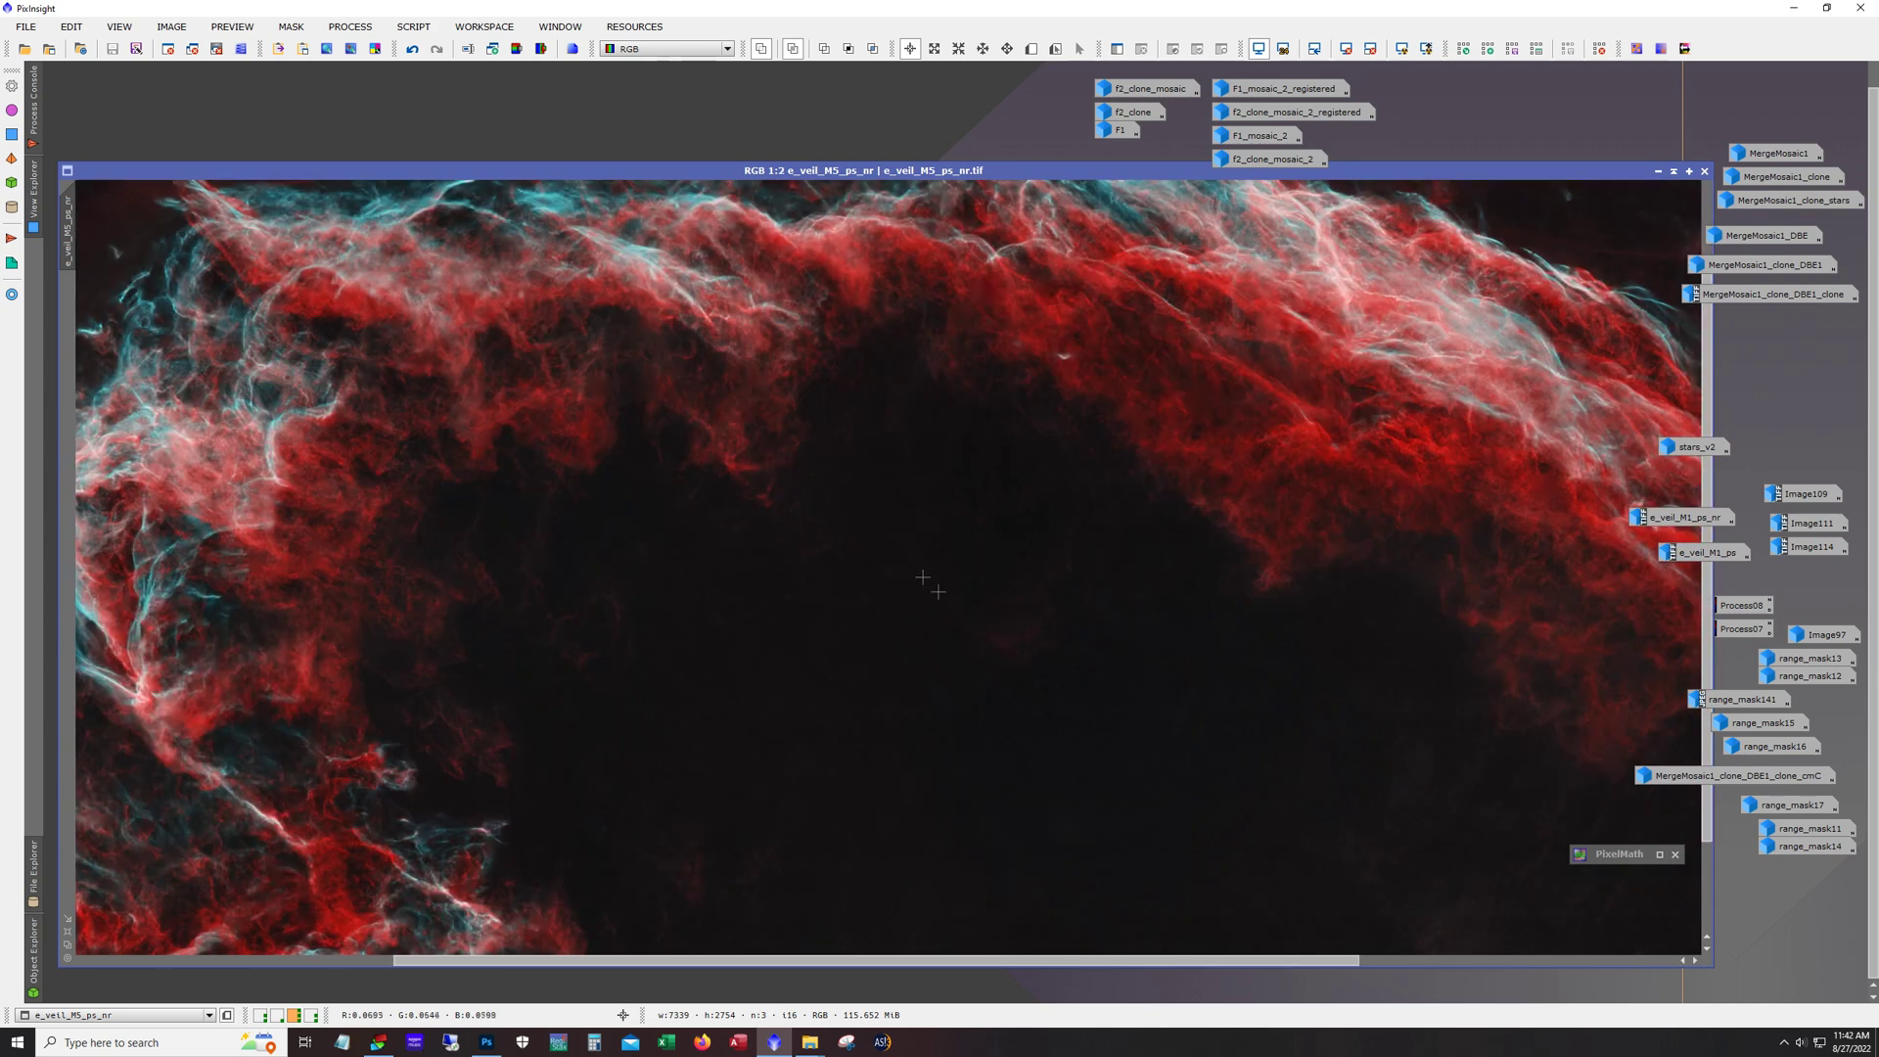
{"action": "left_click_drag", "start_coordinate": [1036, 961], "coordinate": [743, 963]}
{"action": "scroll", "coordinate": [652, 729], "scroll_direction": "up", "scroll_amount": 1}
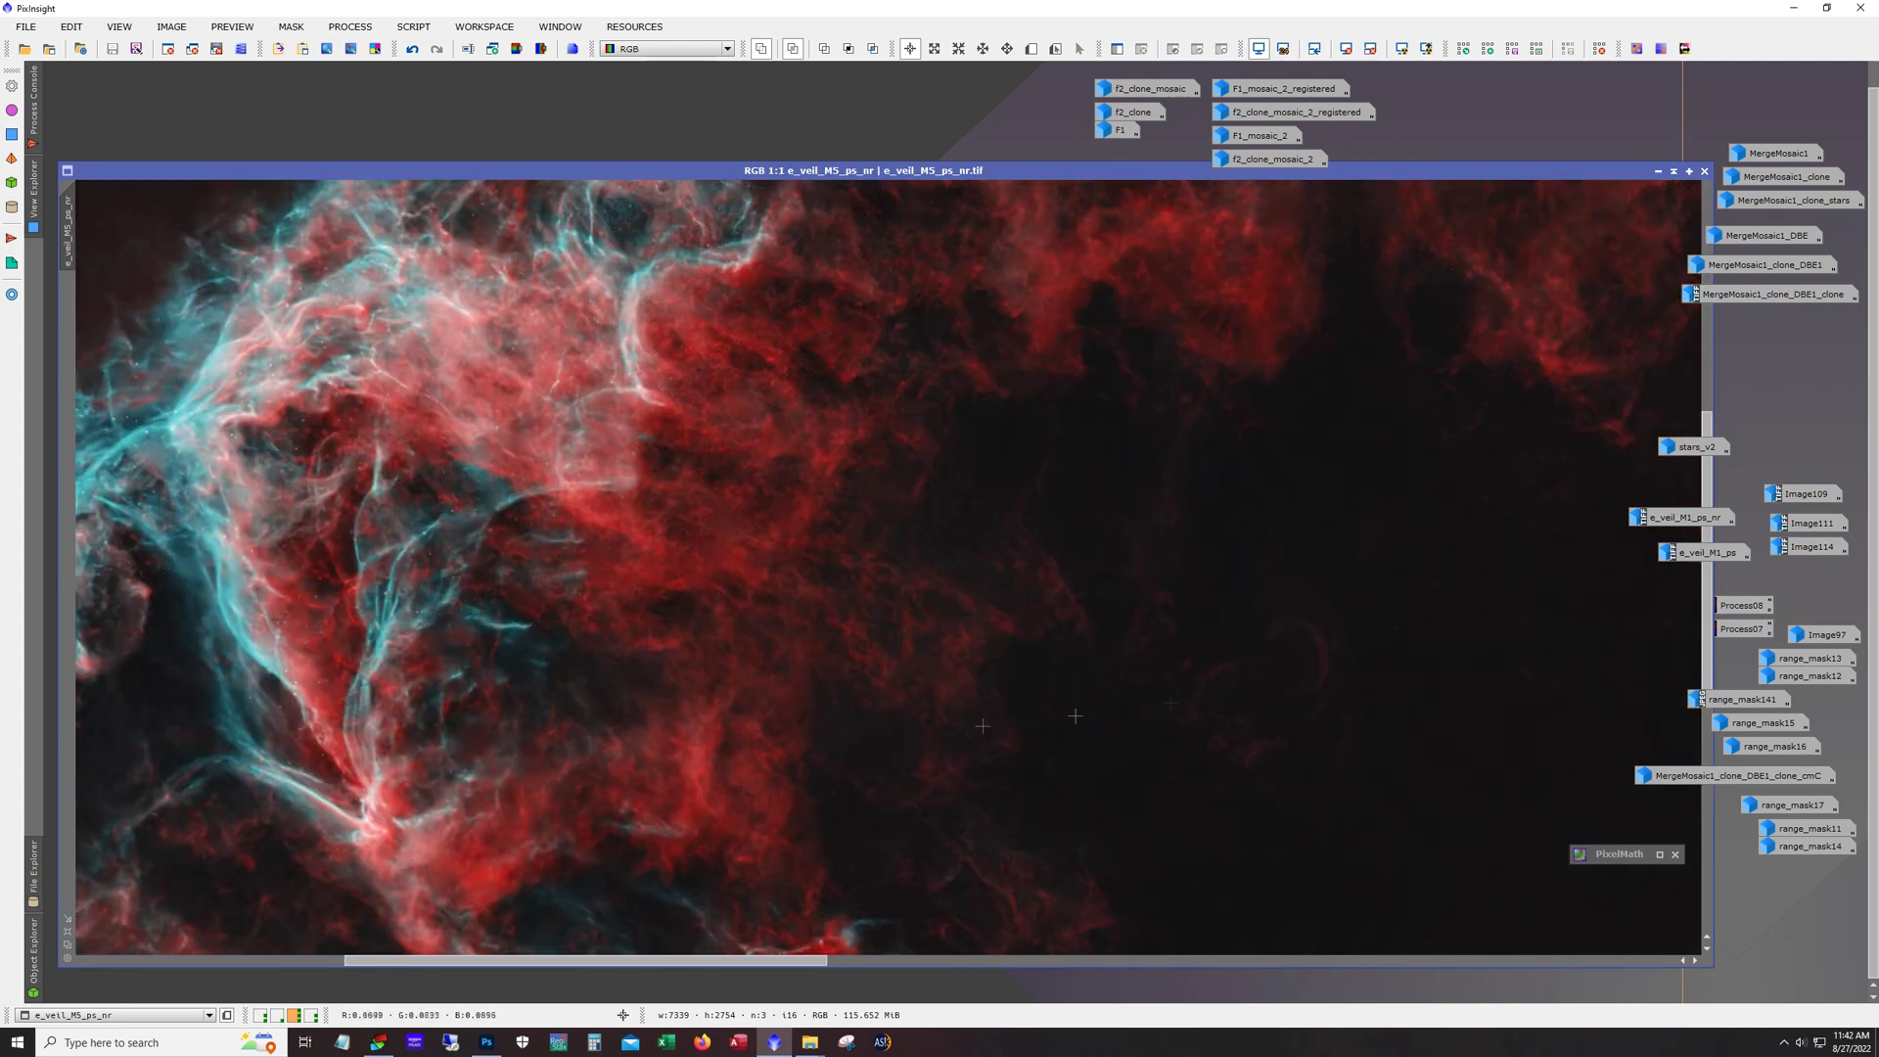
{"action": "left_click_drag", "start_coordinate": [1707, 675], "coordinate": [1706, 510]}
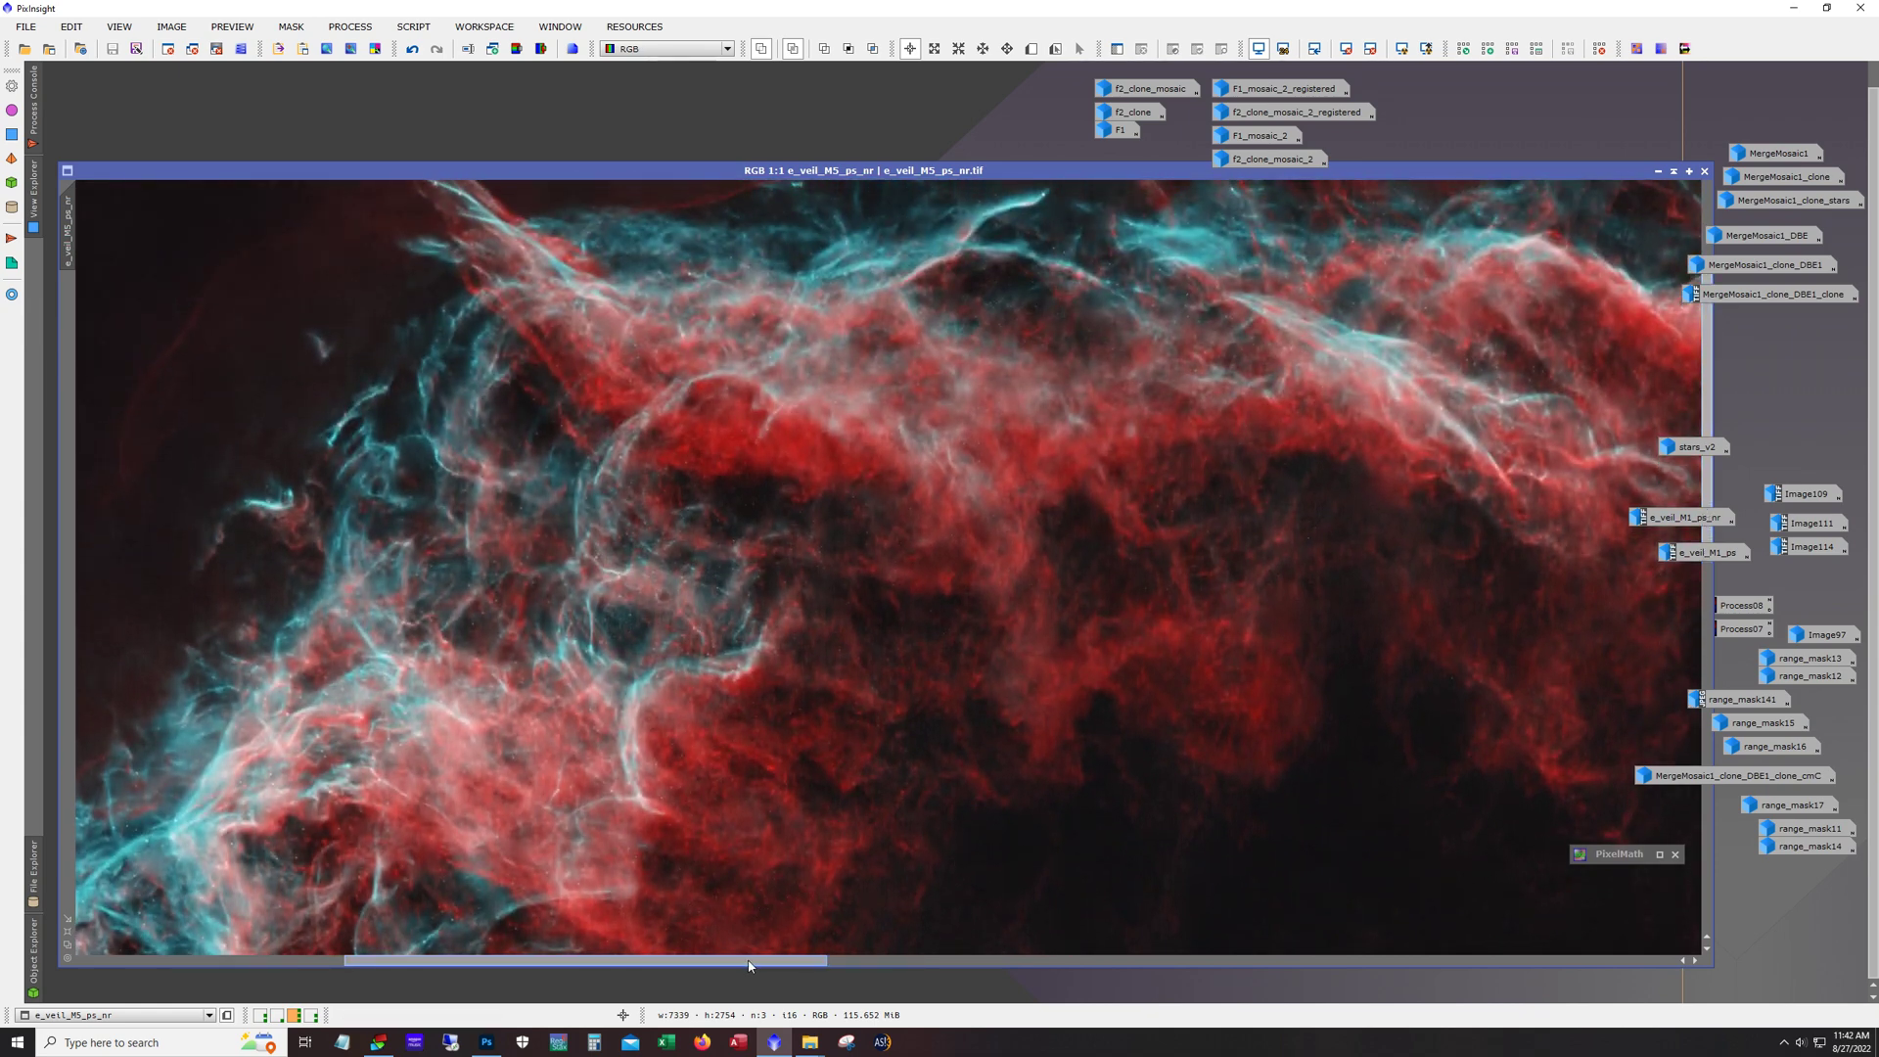
{"action": "left_click_drag", "start_coordinate": [750, 961], "coordinate": [1443, 979]}
{"action": "left_click_drag", "start_coordinate": [1709, 431], "coordinate": [1749, 627]}
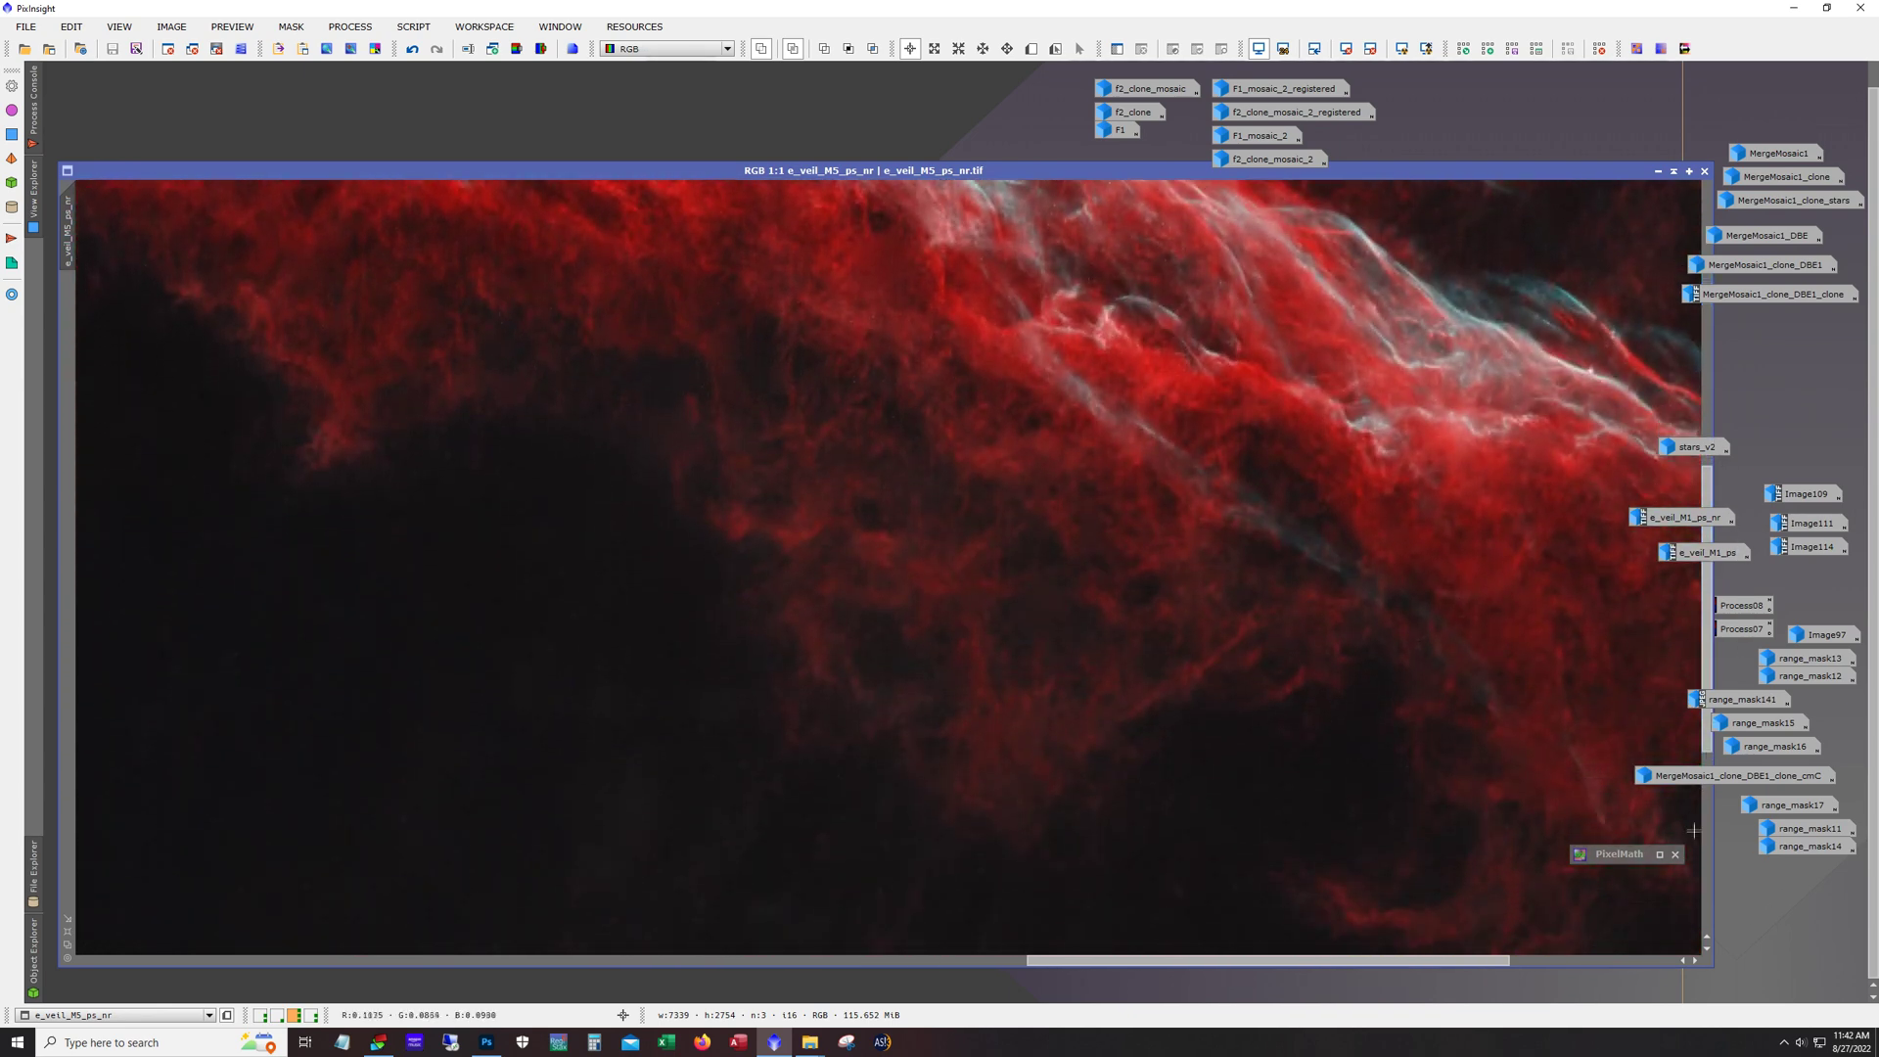
{"action": "left_click_drag", "start_coordinate": [1492, 961], "coordinate": [1593, 960]}
{"action": "left_click_drag", "start_coordinate": [1708, 676], "coordinate": [1719, 460]}
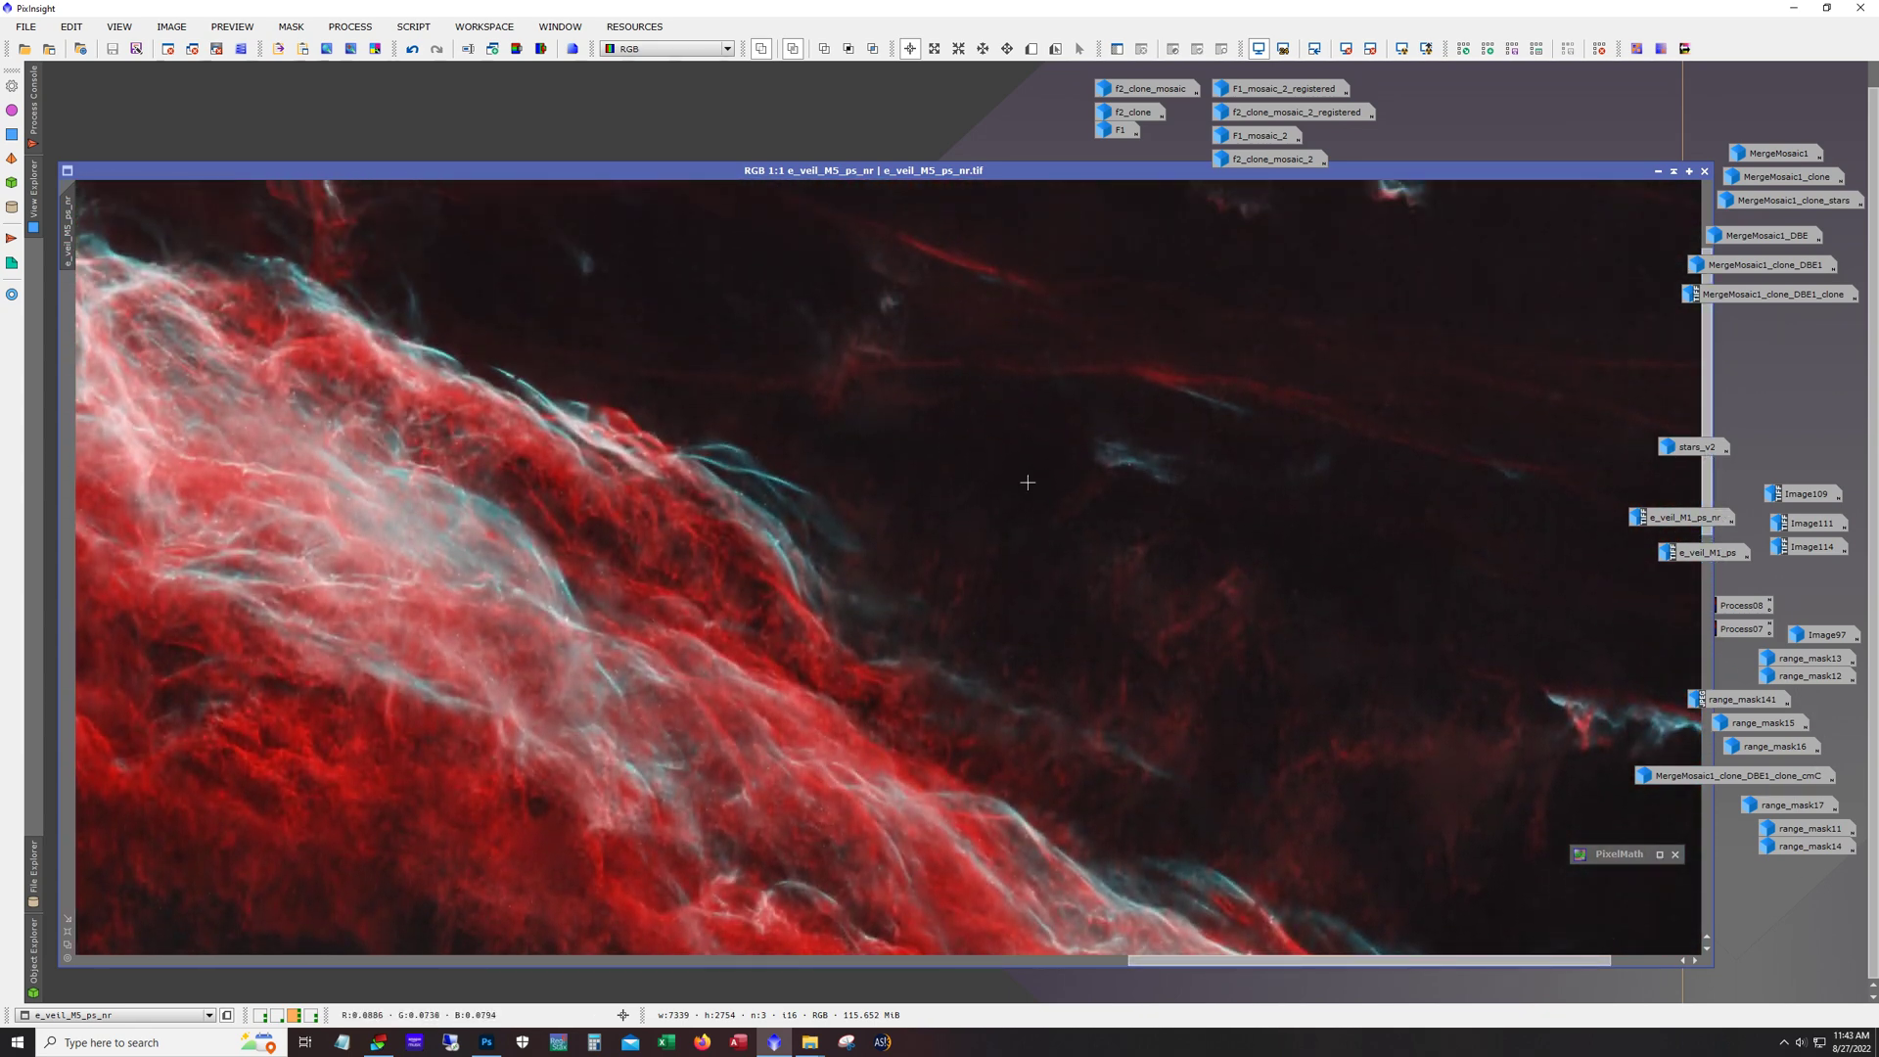
{"action": "scroll", "coordinate": [1028, 483], "scroll_direction": "down", "scroll_amount": 2}
{"action": "scroll", "coordinate": [1028, 483], "scroll_direction": "down", "scroll_amount": 1}
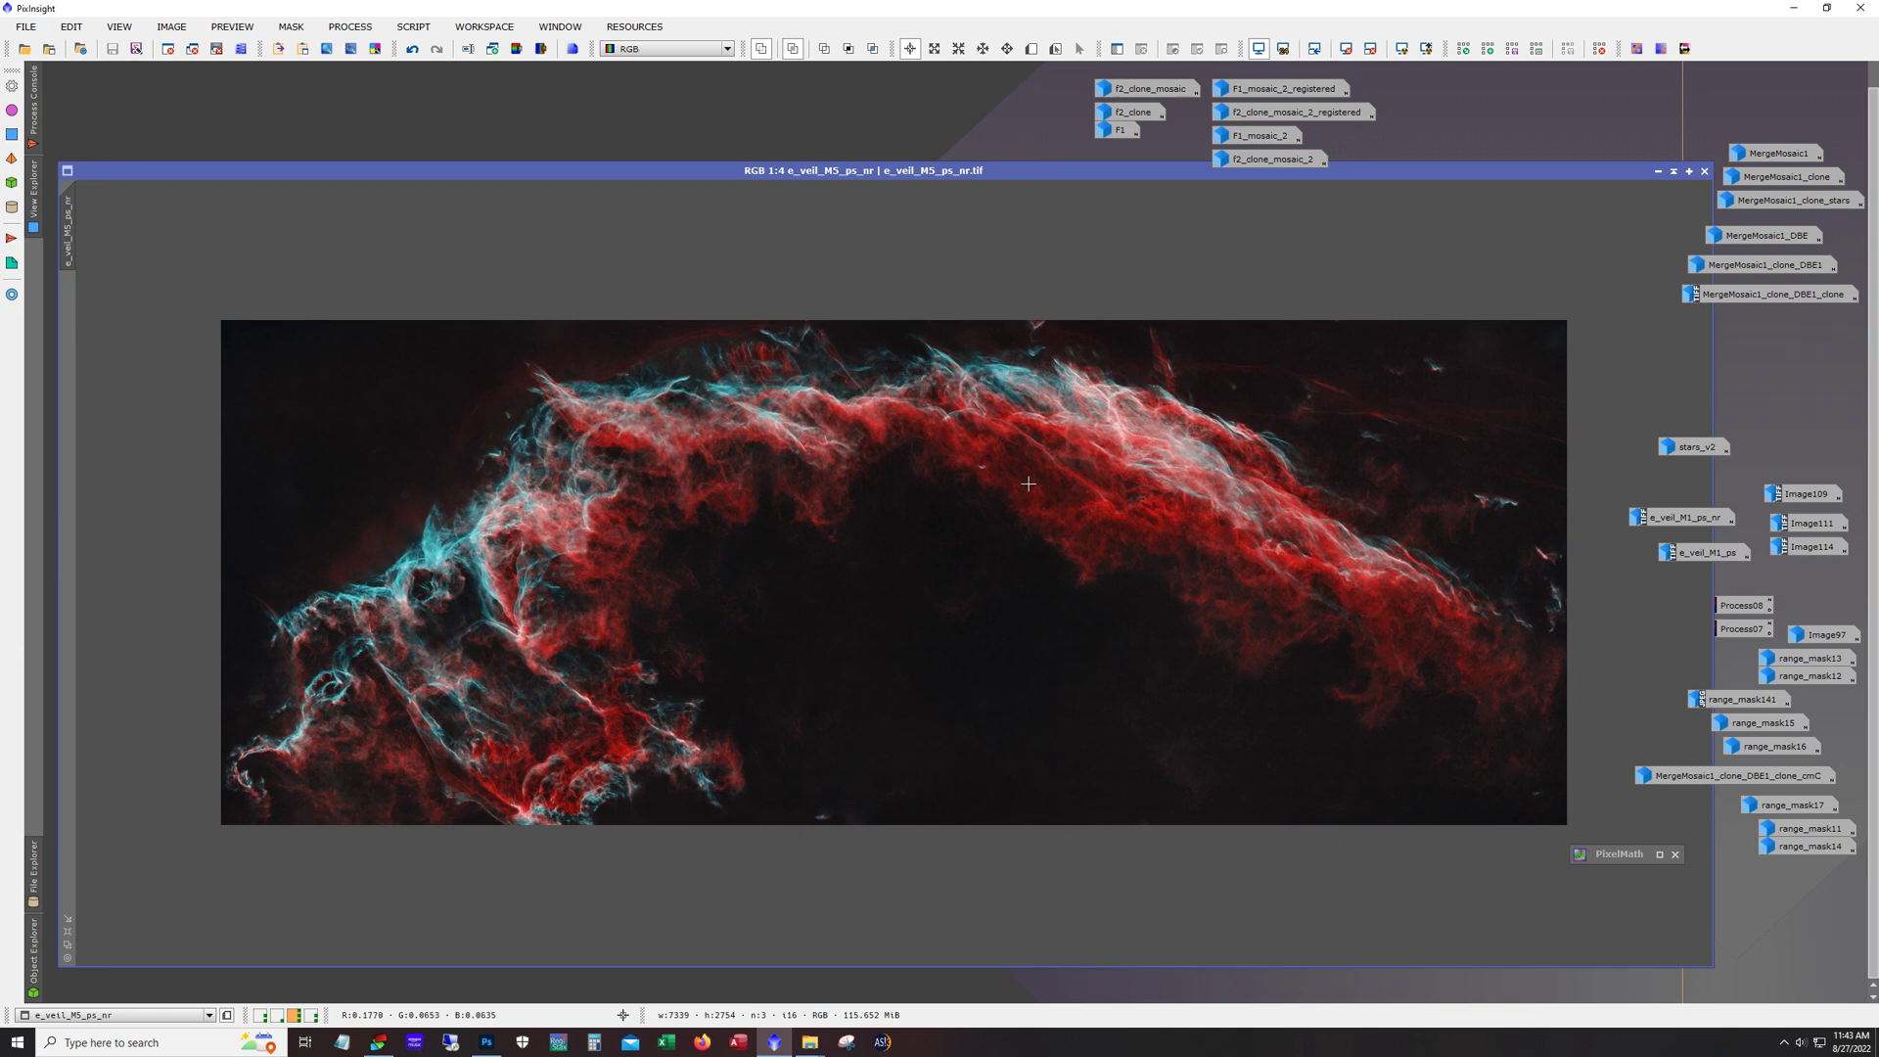